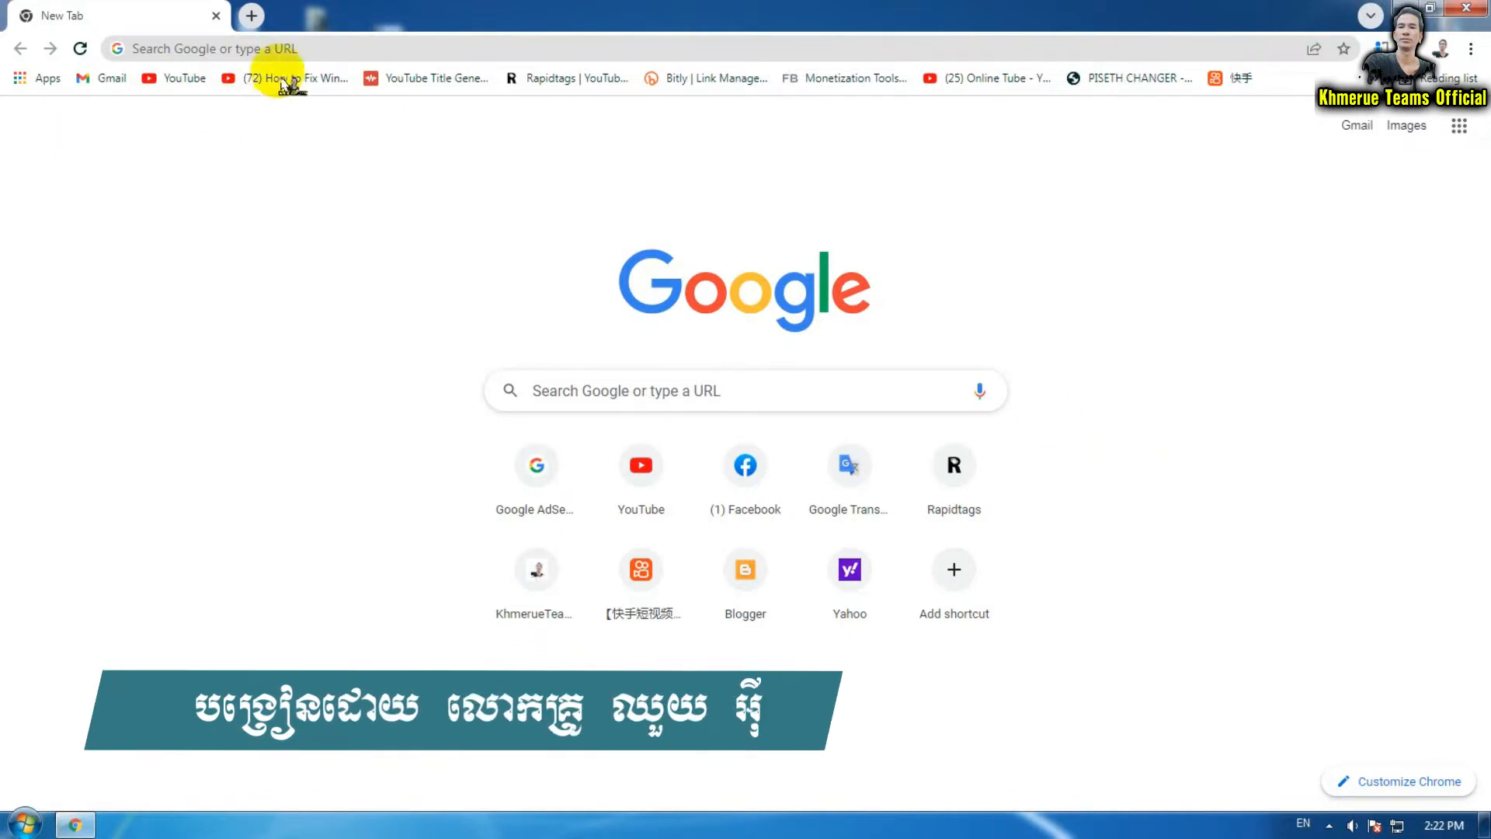
Load canva.com in Chrome by accepting the address-bar autocomplete for 'c'
left_click(334, 48)
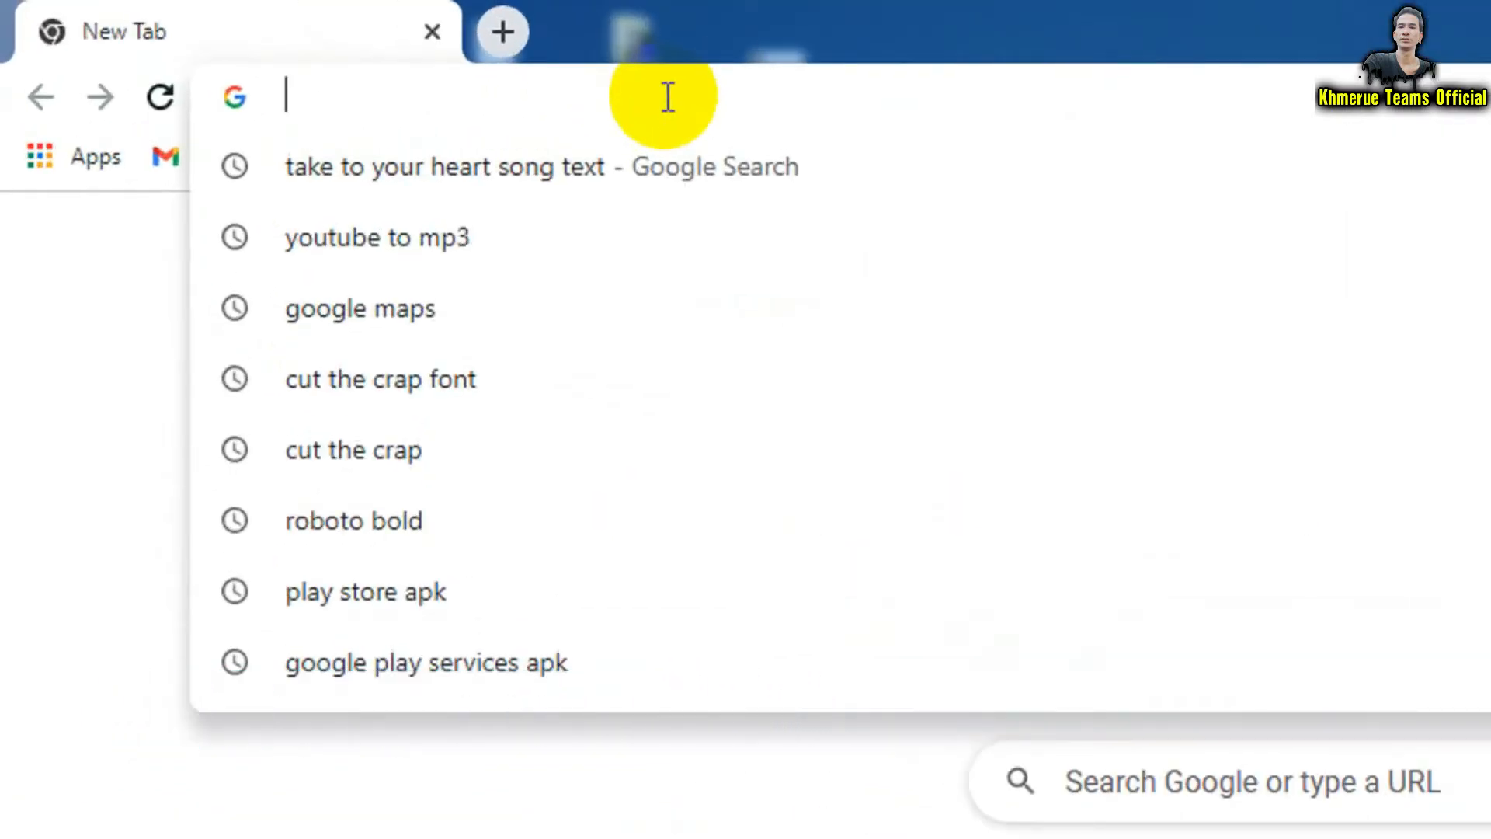
type("c")
key("Return")
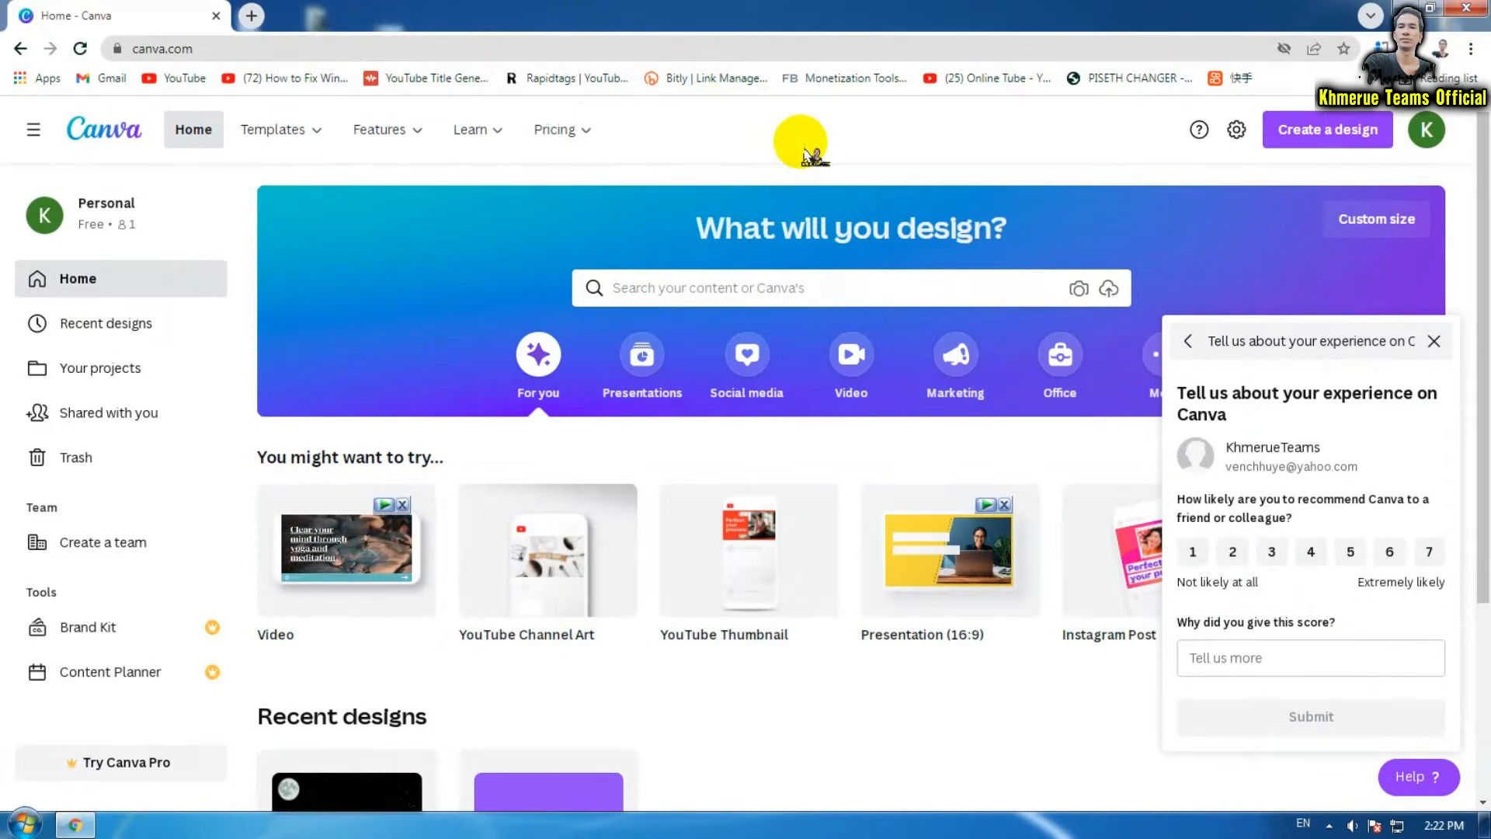
Create a blank design from the YouTube Channel Art templates
mouse_move(301, 139)
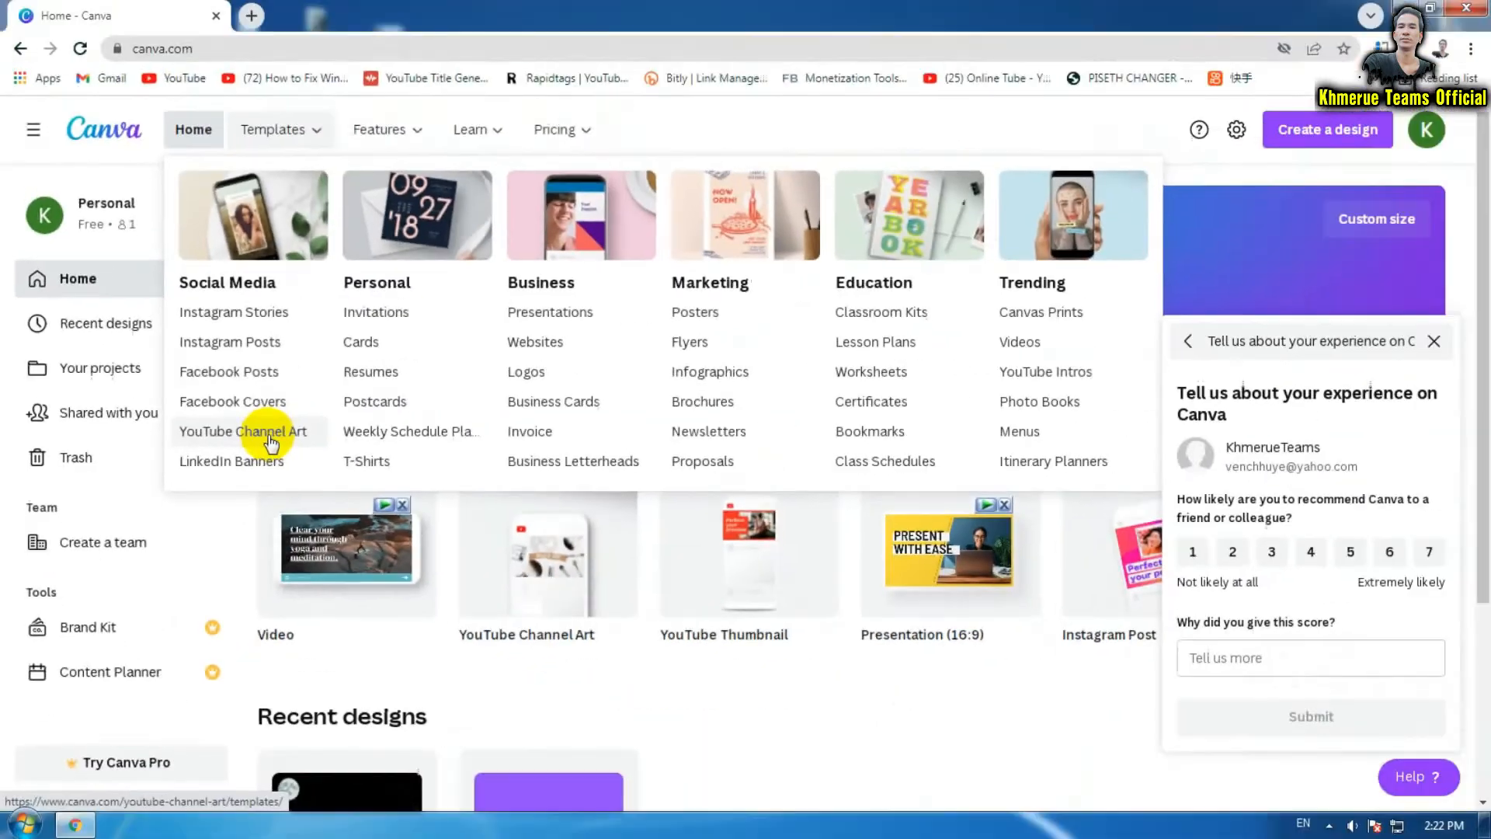
left_click(269, 440)
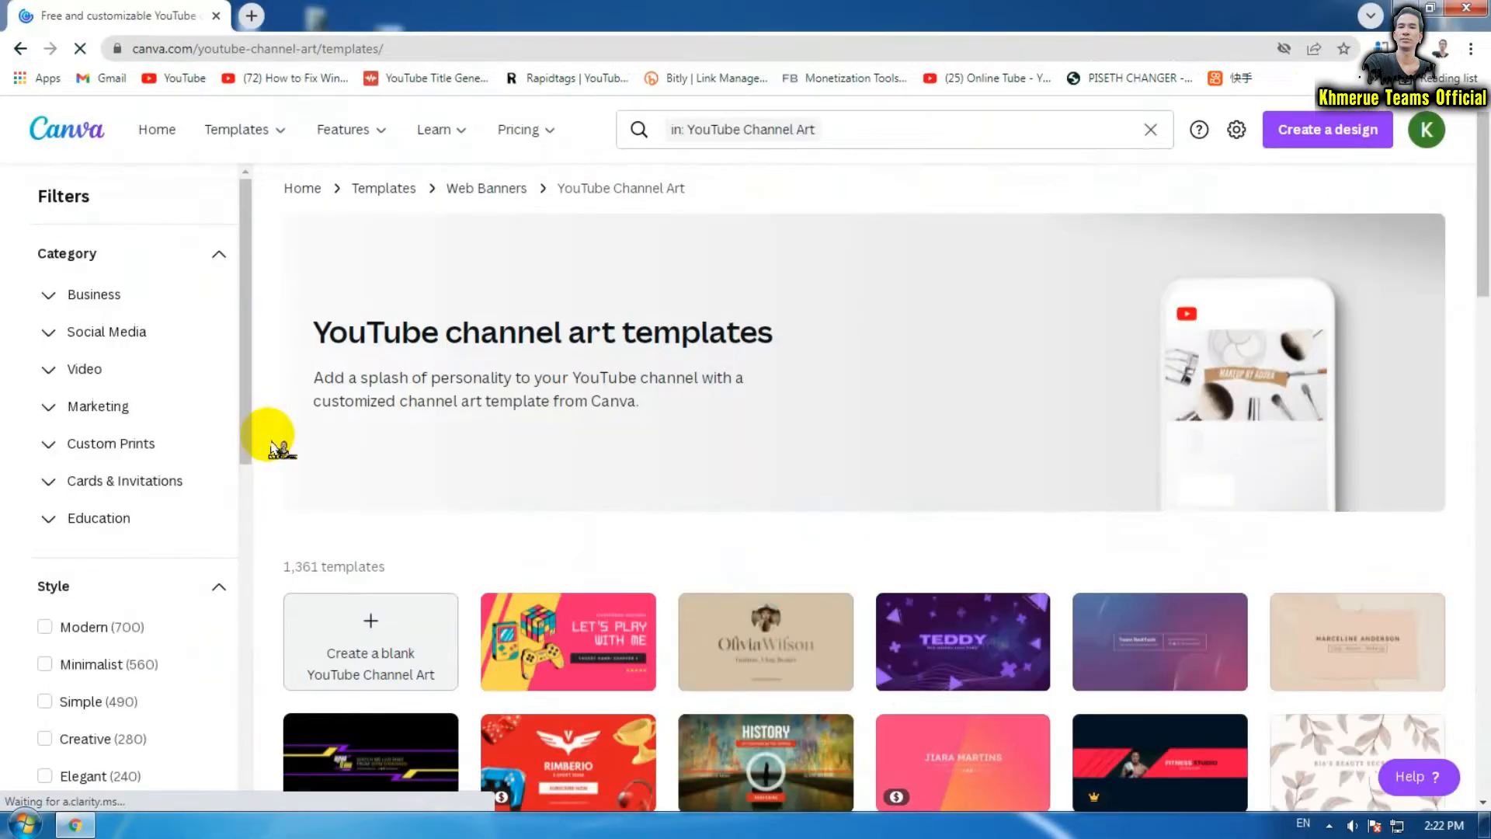
scroll(954, 352, "down", 3)
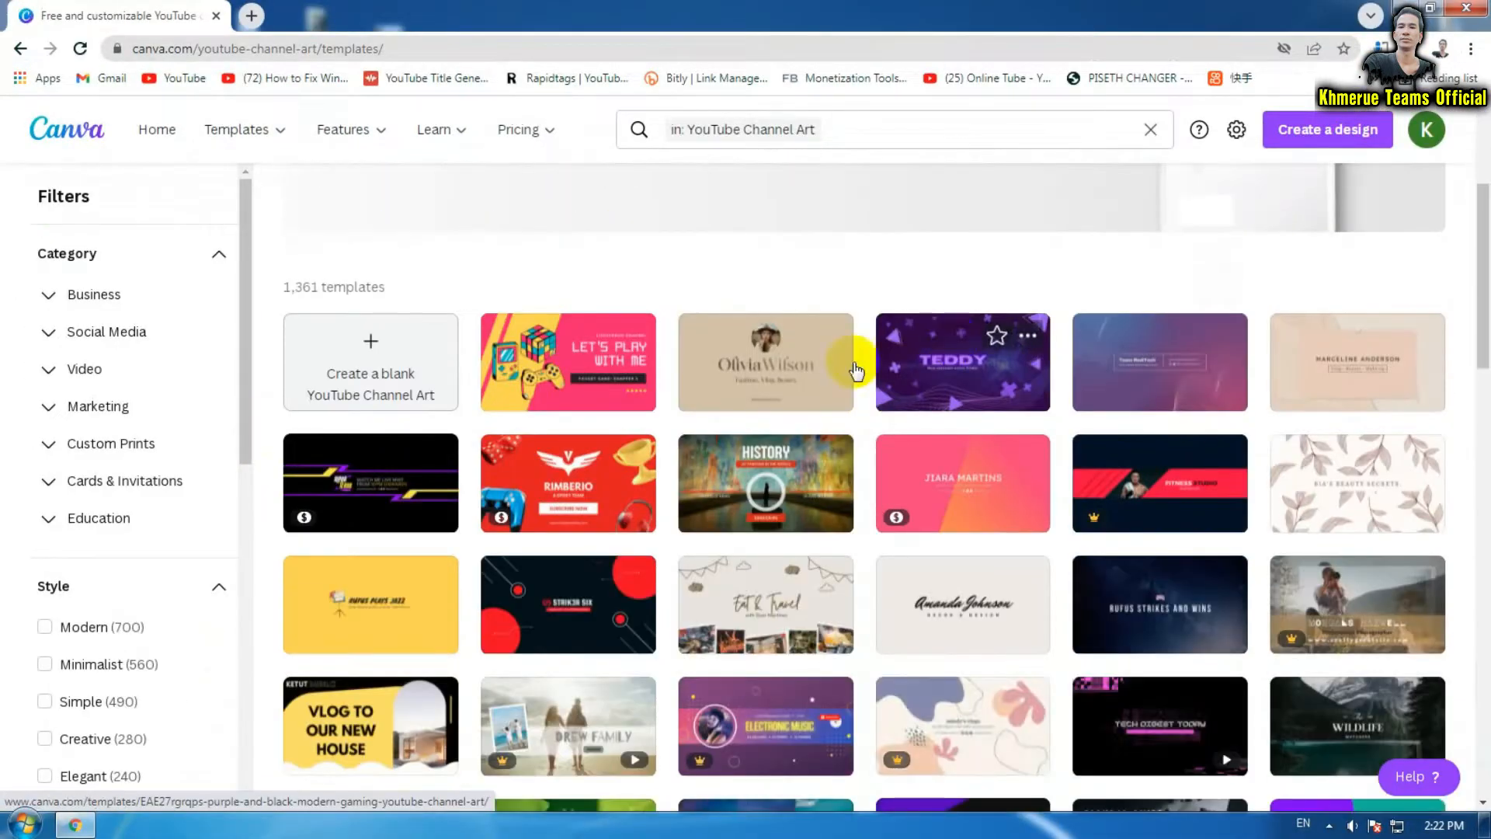
left_click(413, 394)
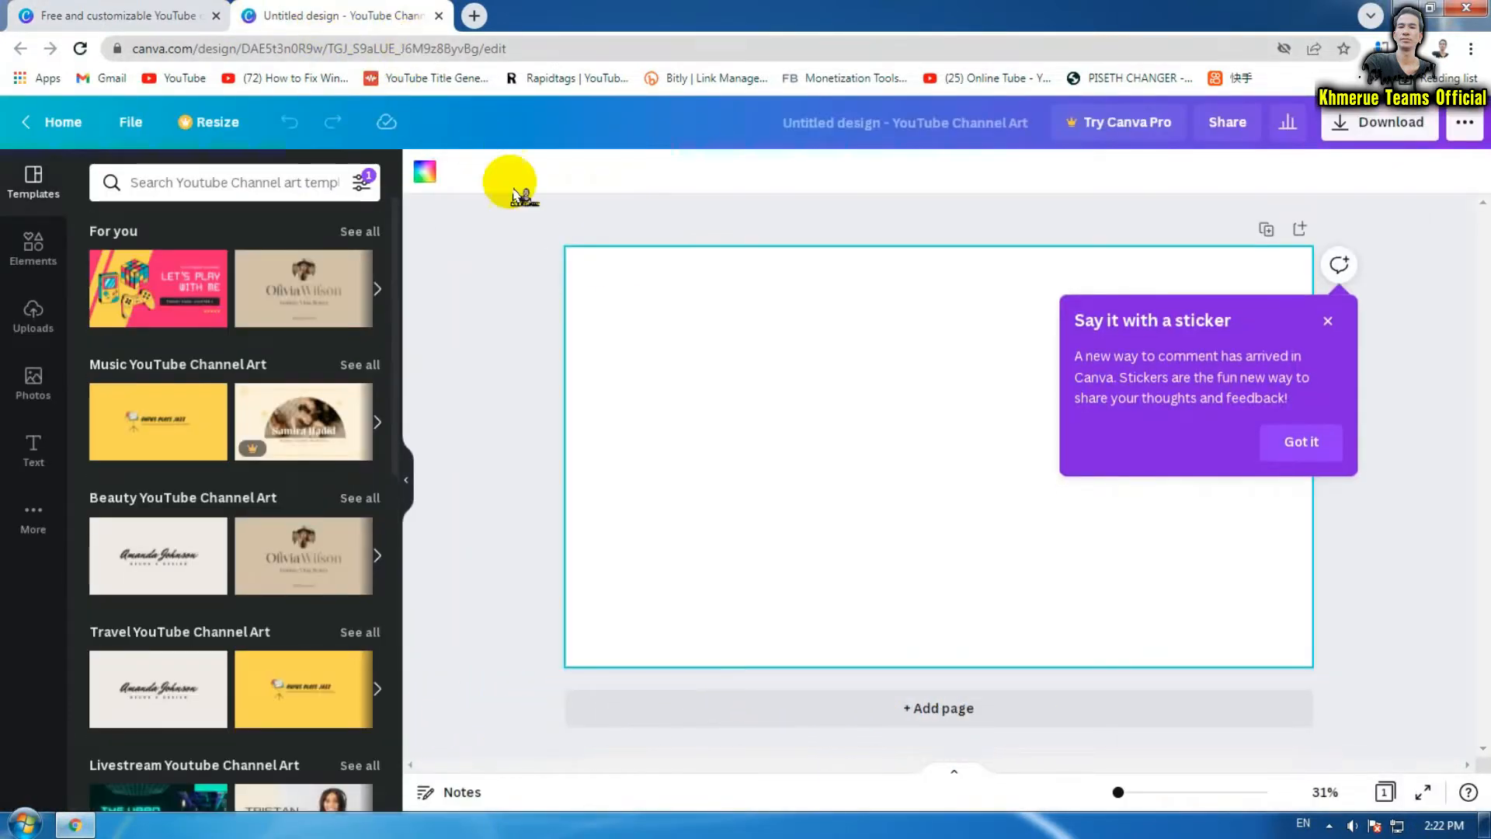
Dismiss the sticker announcement and set the page background colour to Black #000000
left_click(629, 221)
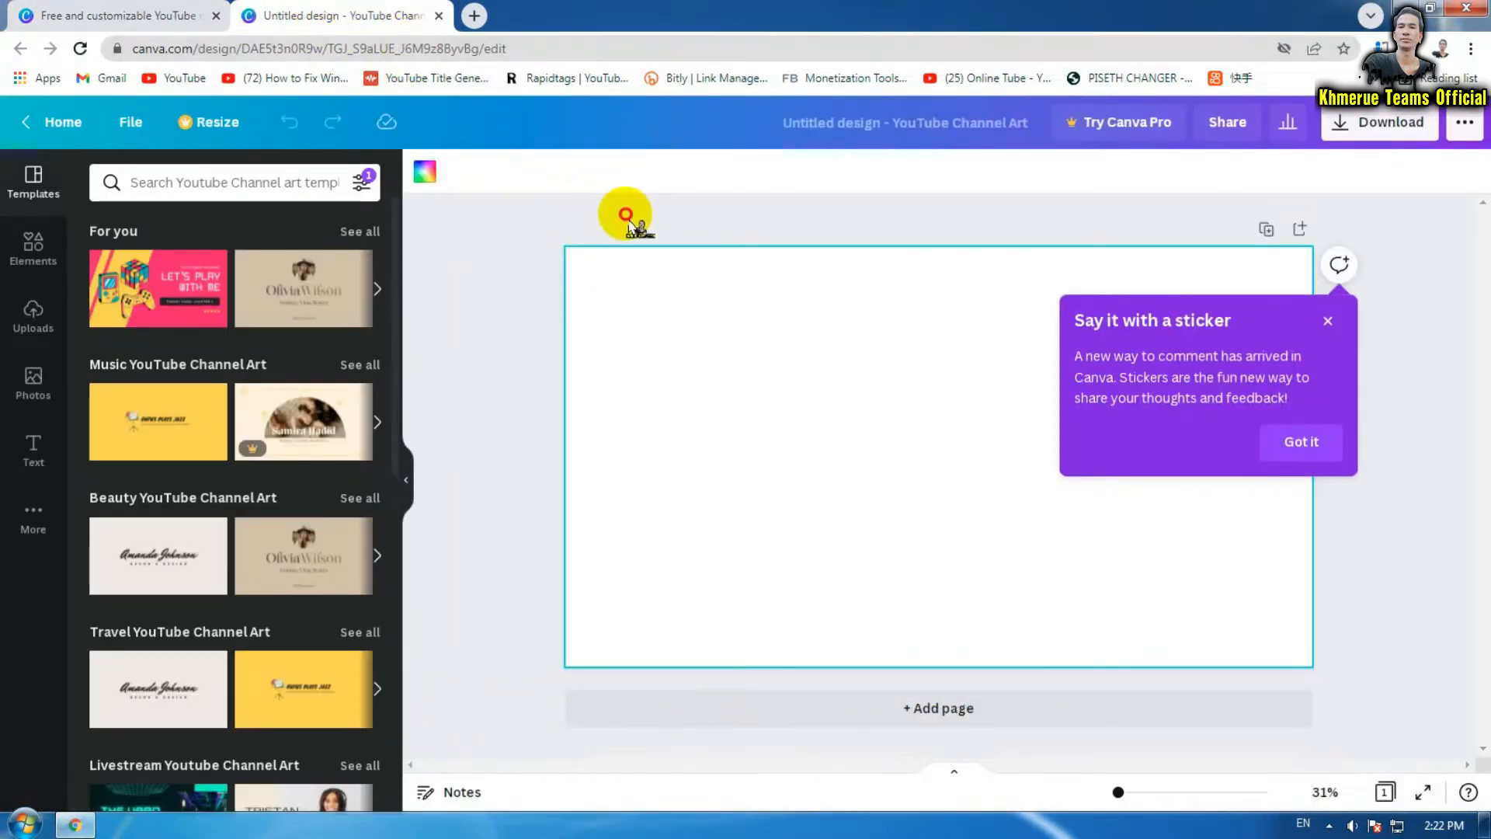
left_click(1302, 443)
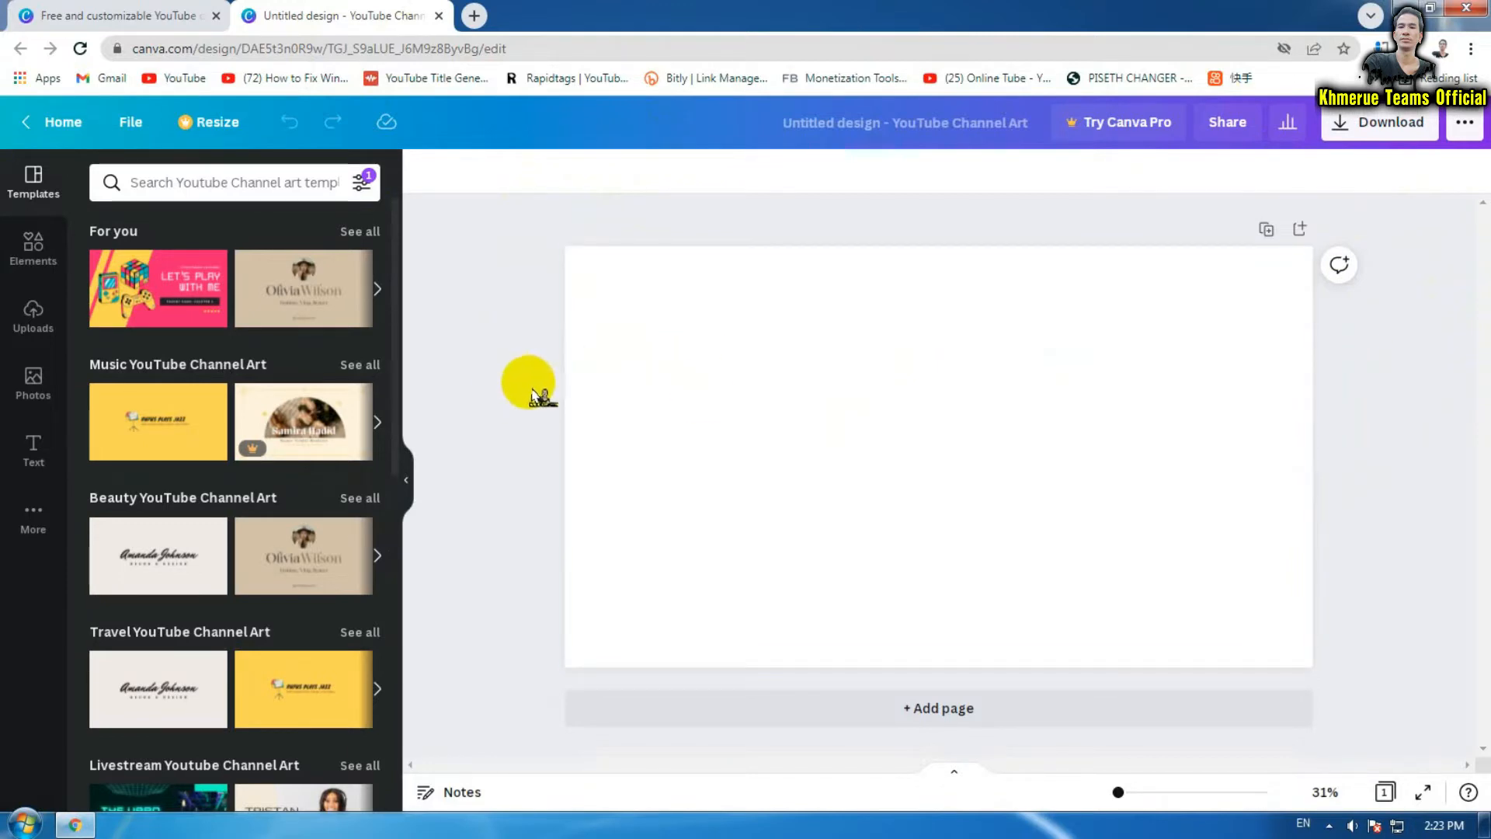
left_click(804, 402)
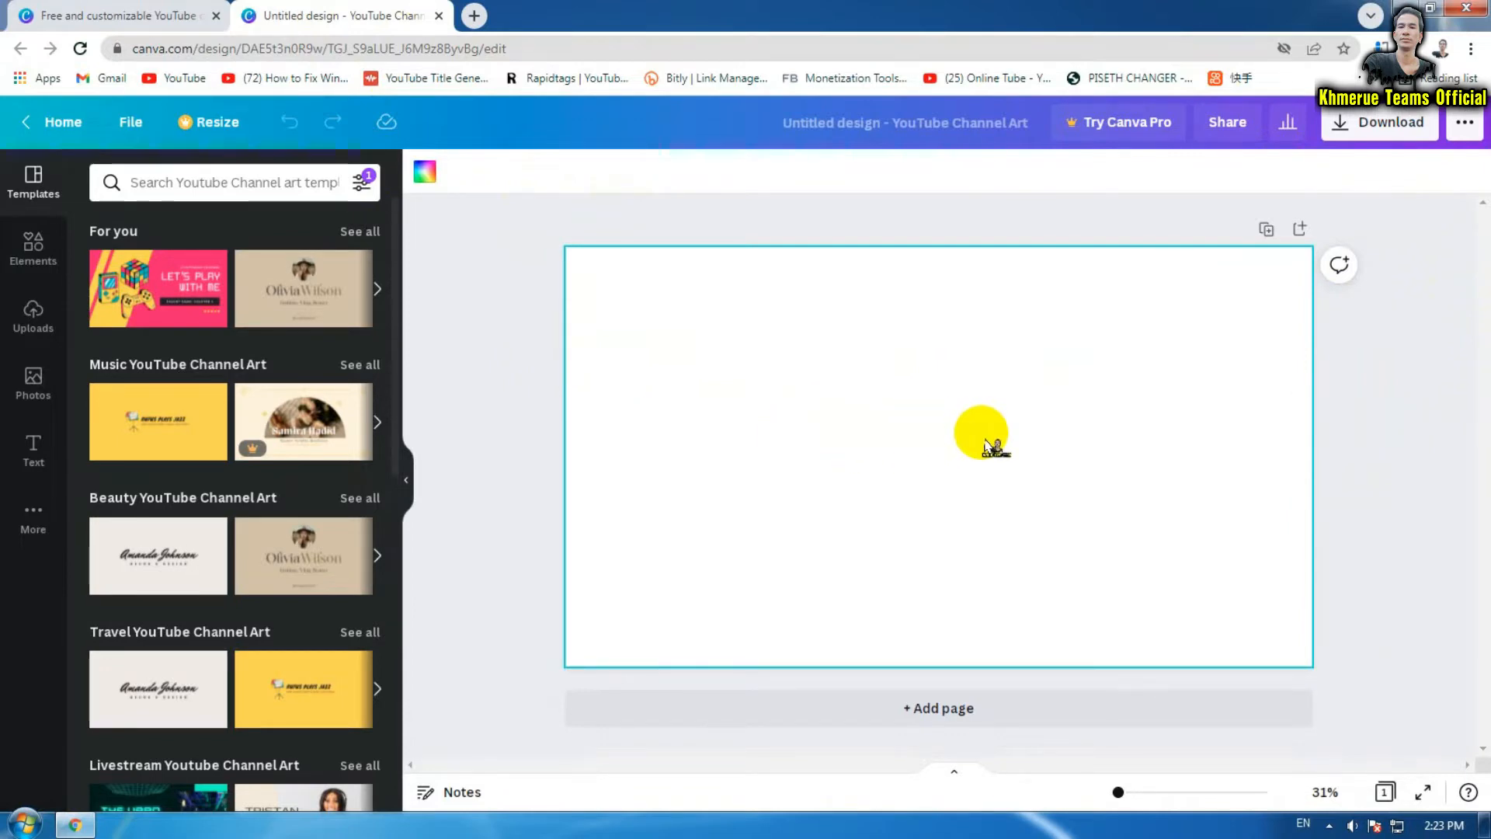
left_click(425, 175)
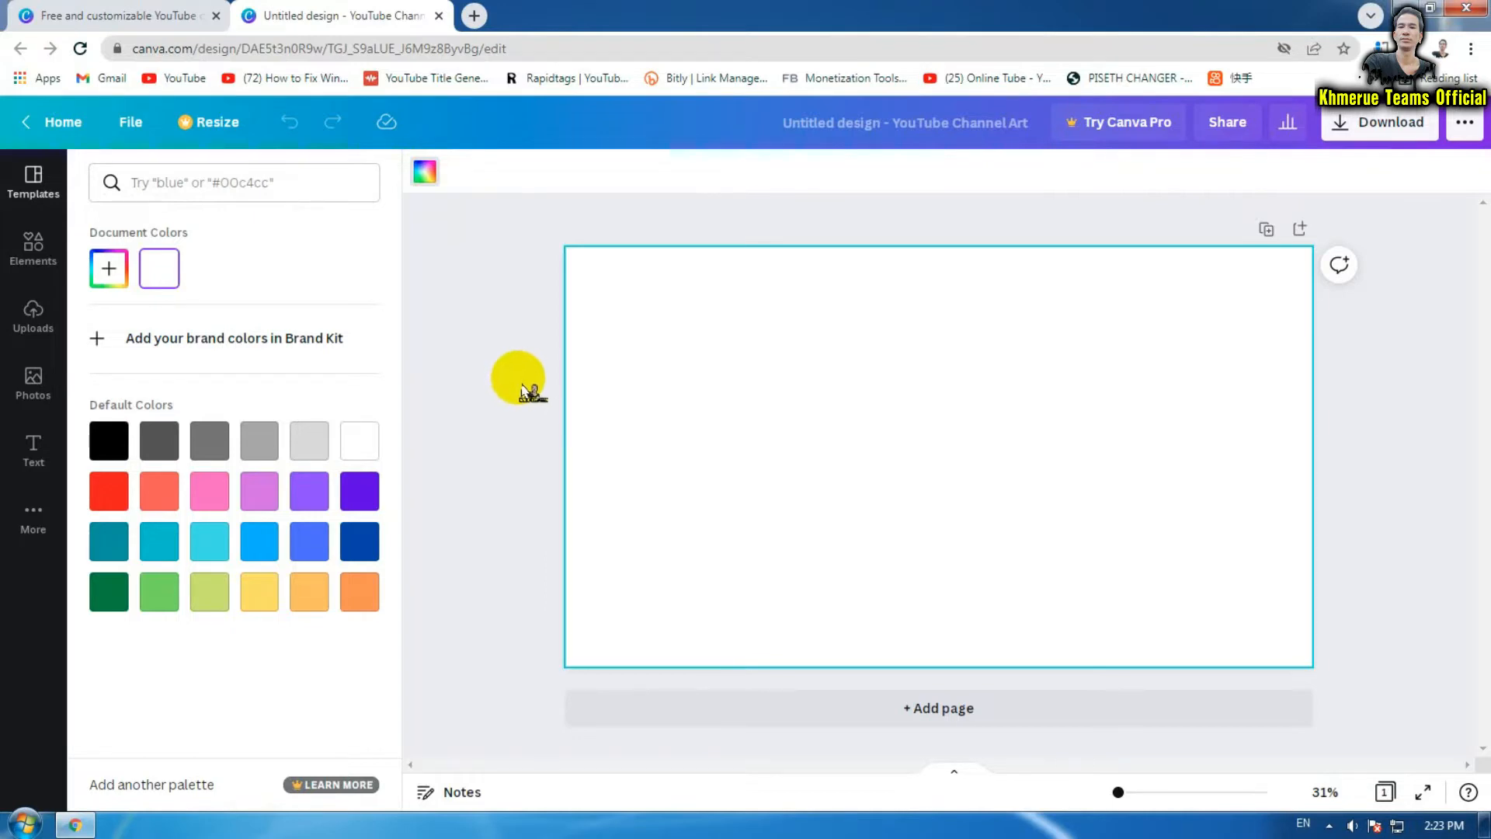
left_click(1422, 435)
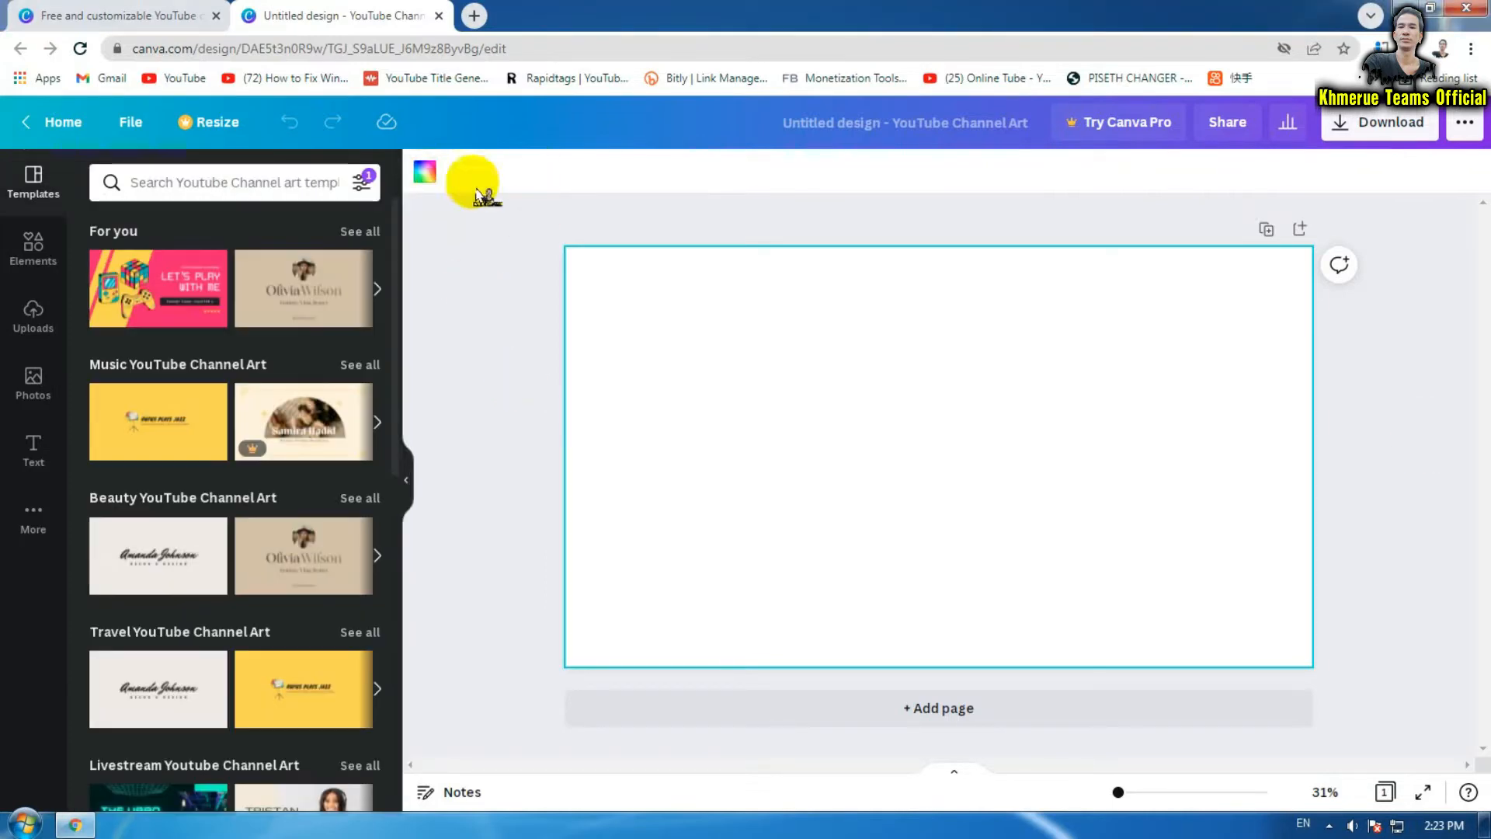
left_click(425, 174)
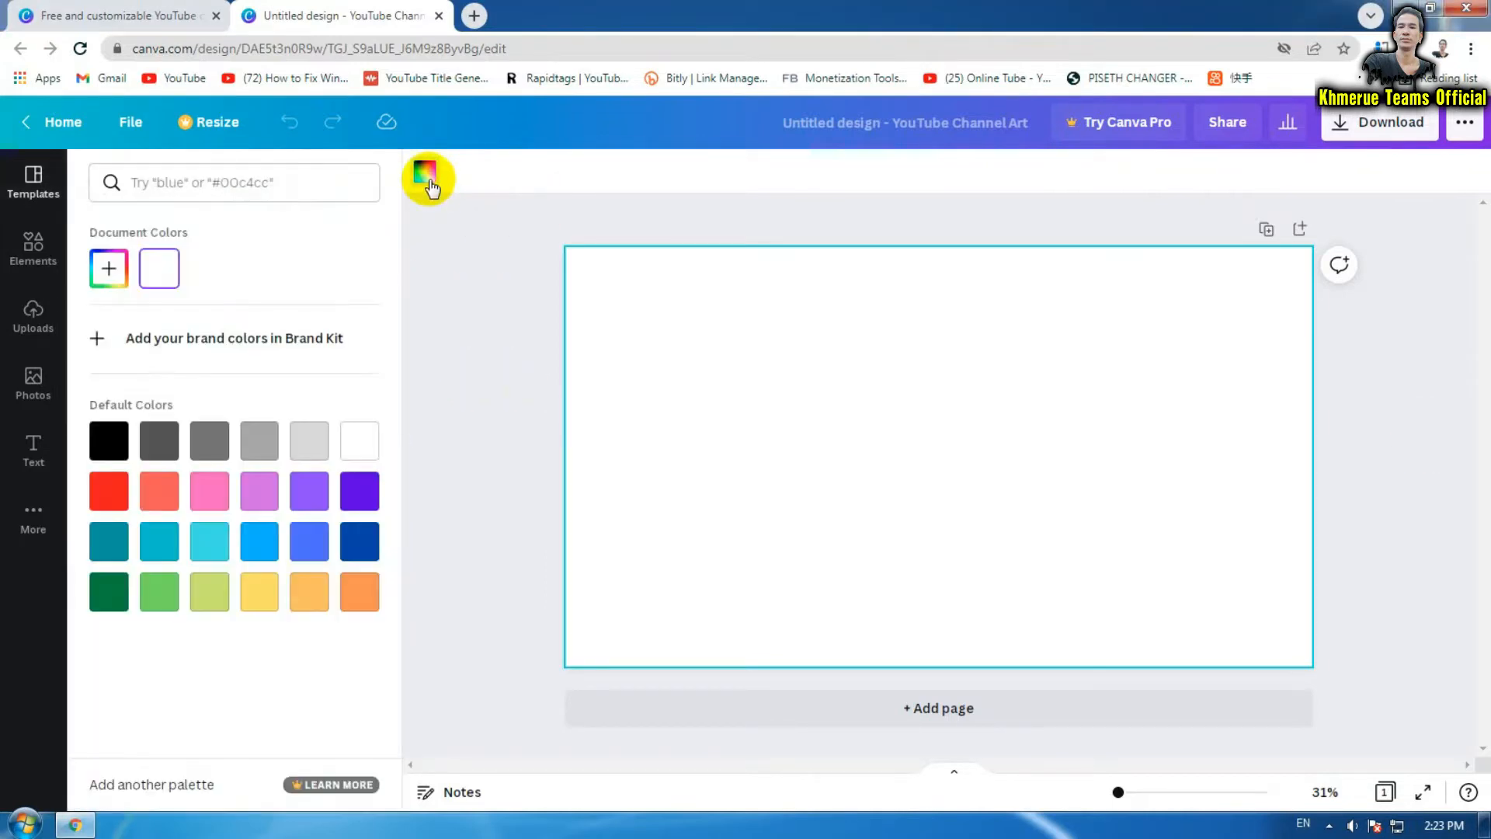
left_click(110, 443)
left_click(487, 503)
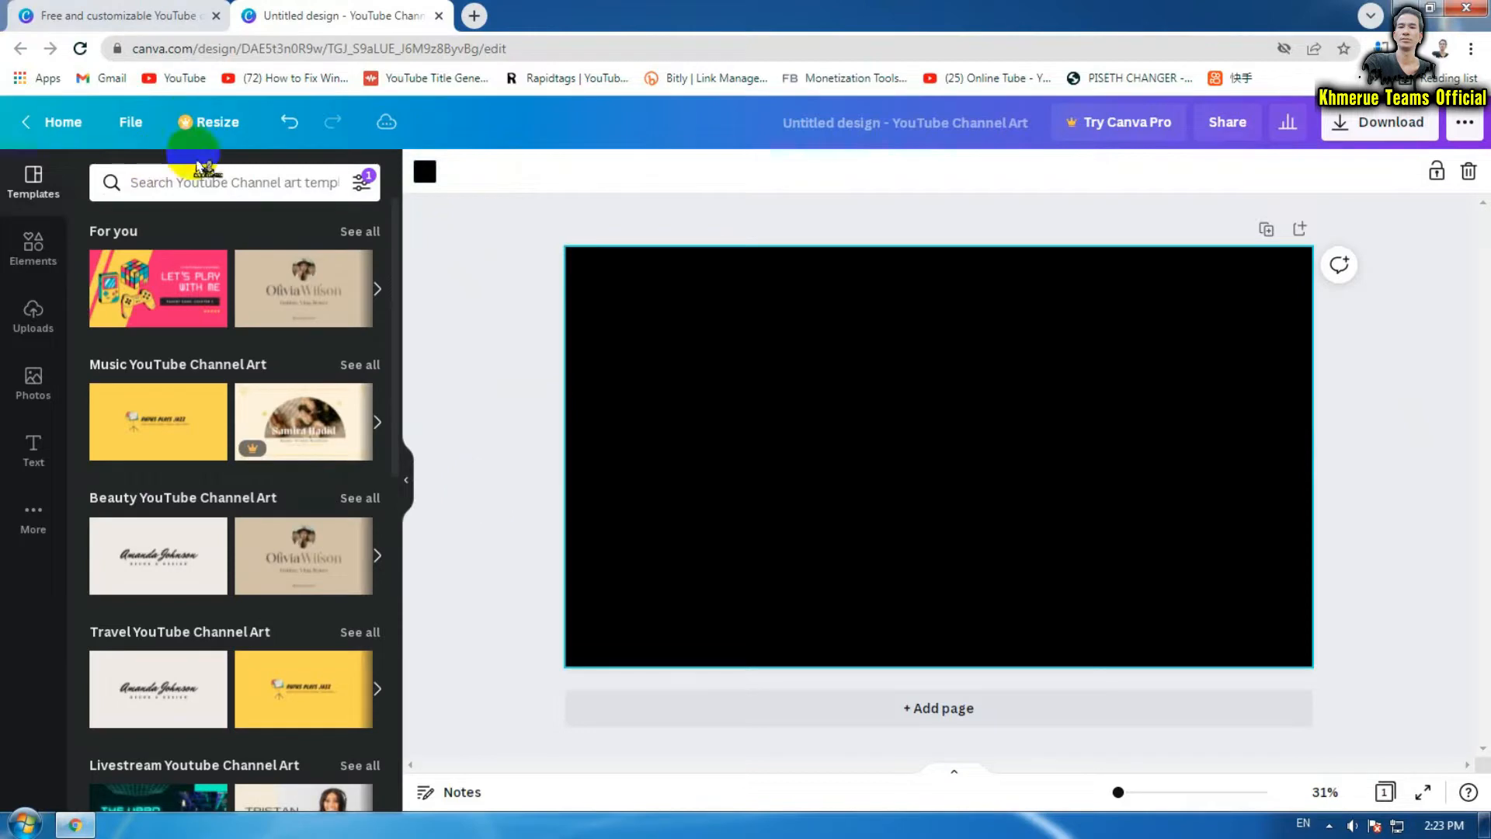
Search the templates for 'moon'
left_click(210, 181)
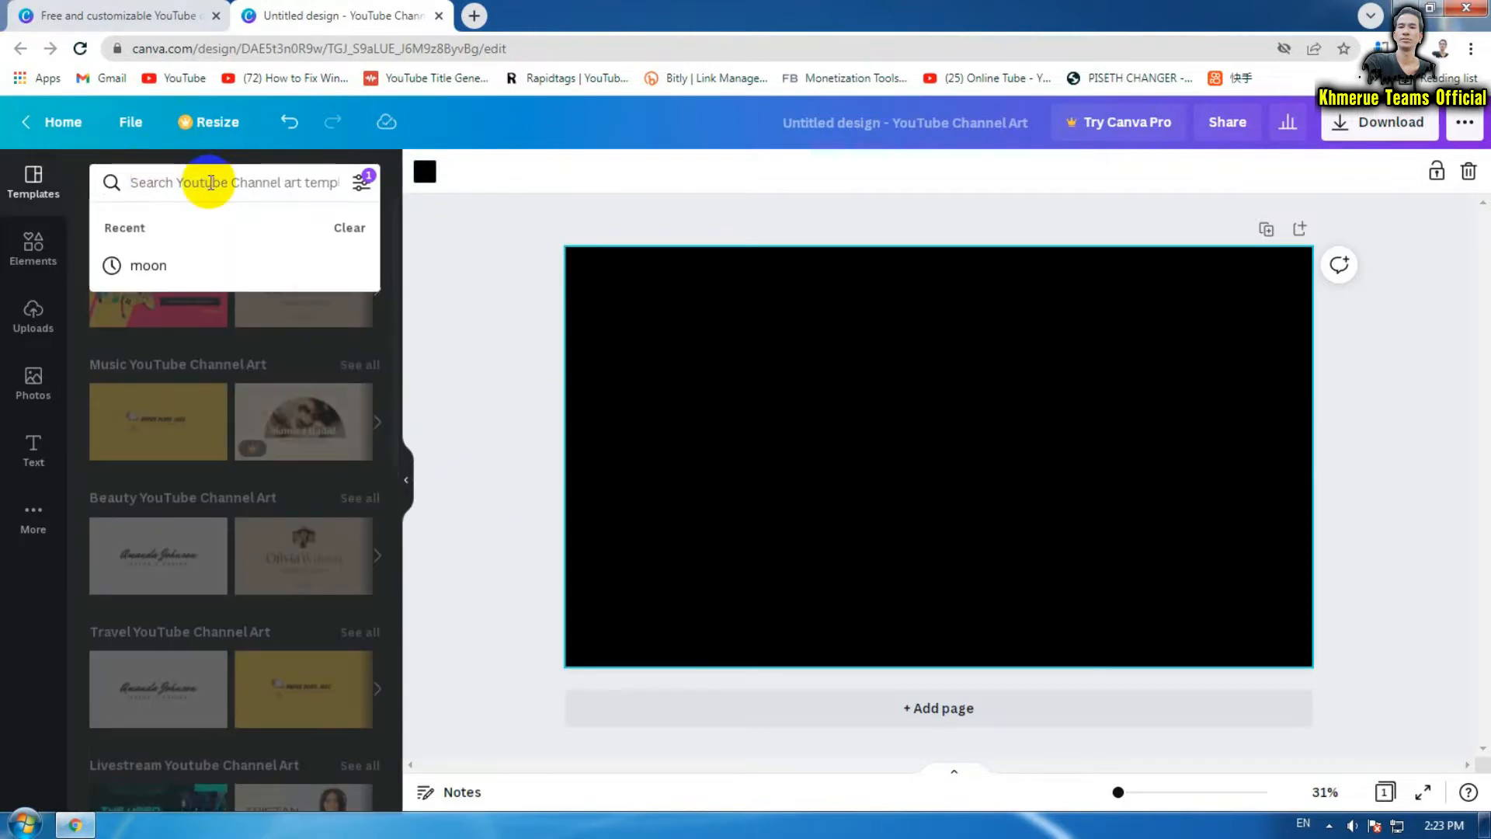
left_click(177, 266)
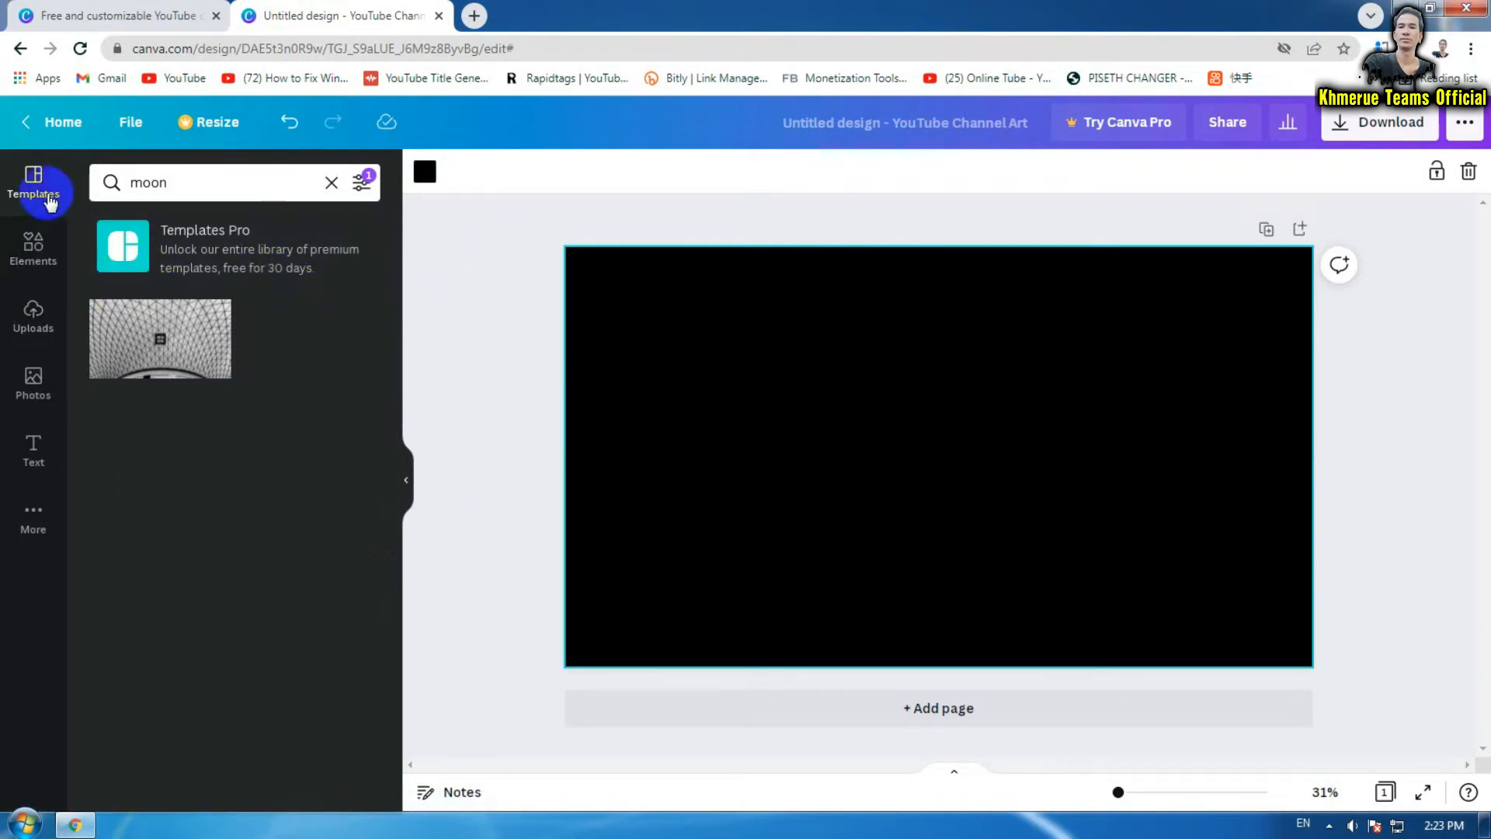
left_click(49, 200)
left_click(240, 183)
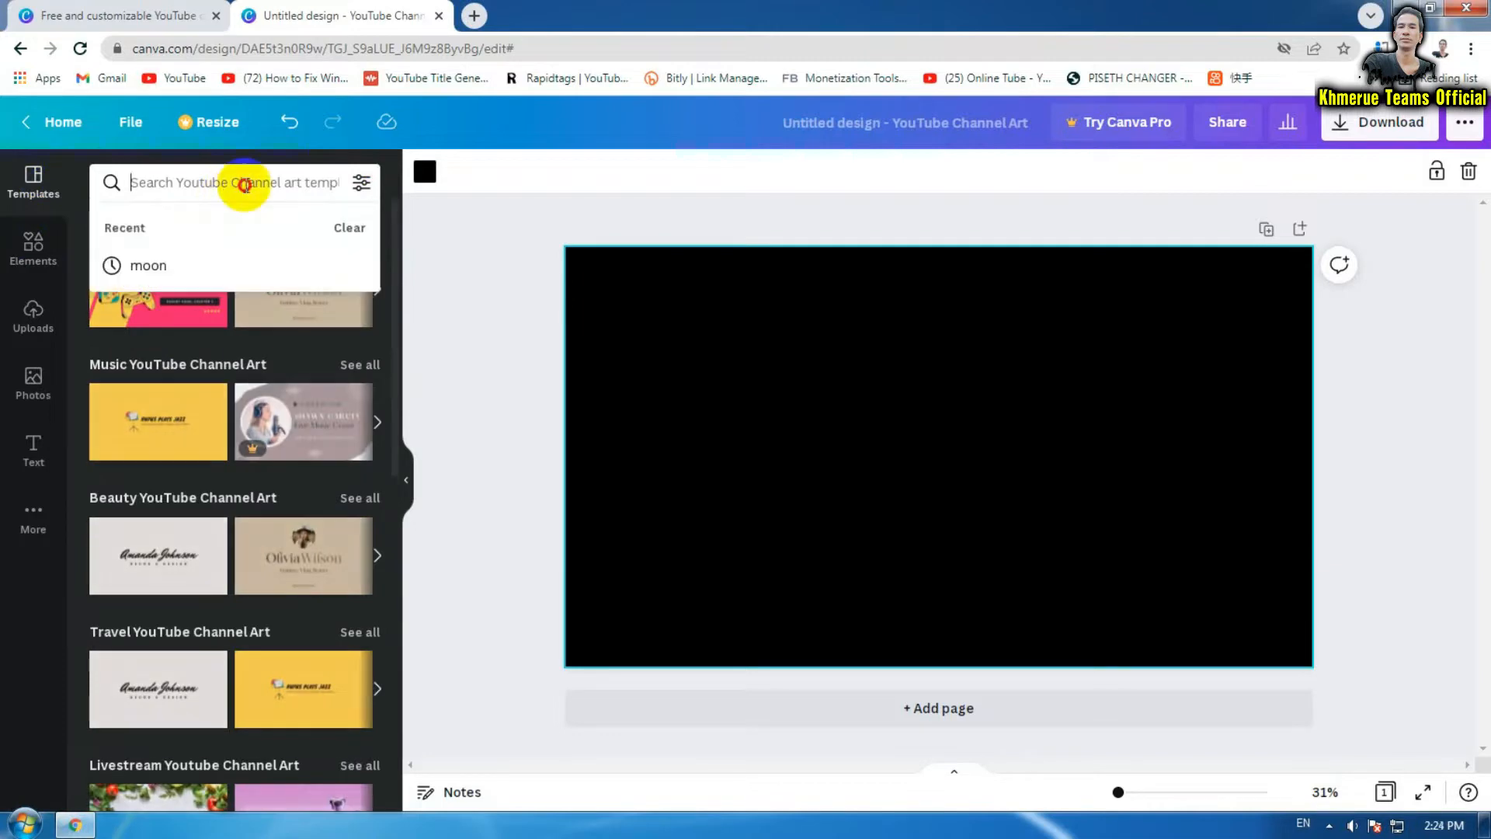
left_click(199, 266)
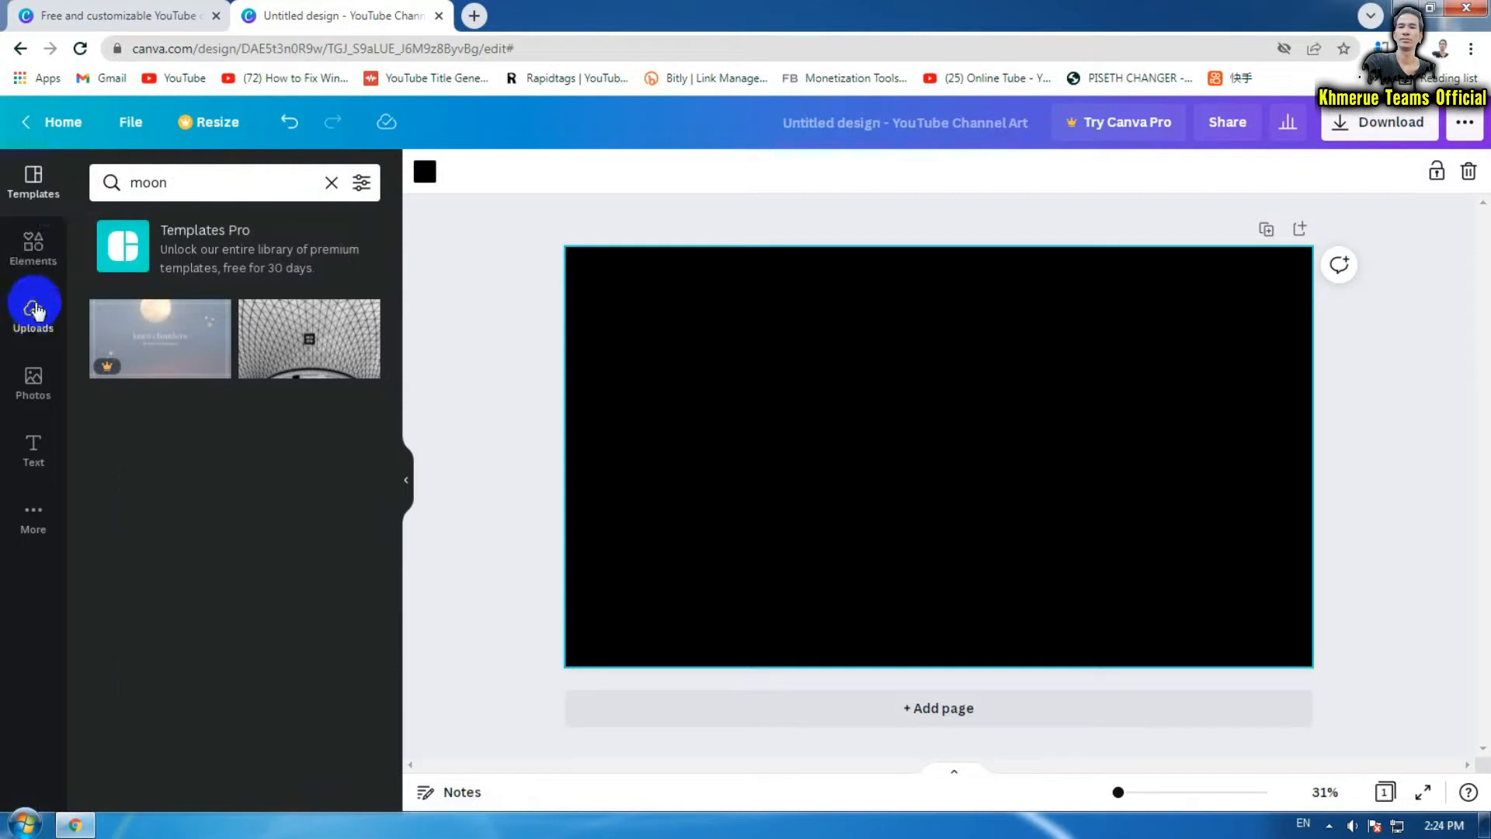
Switch to Elements and search the design elements for 'moon'
left_click(33, 516)
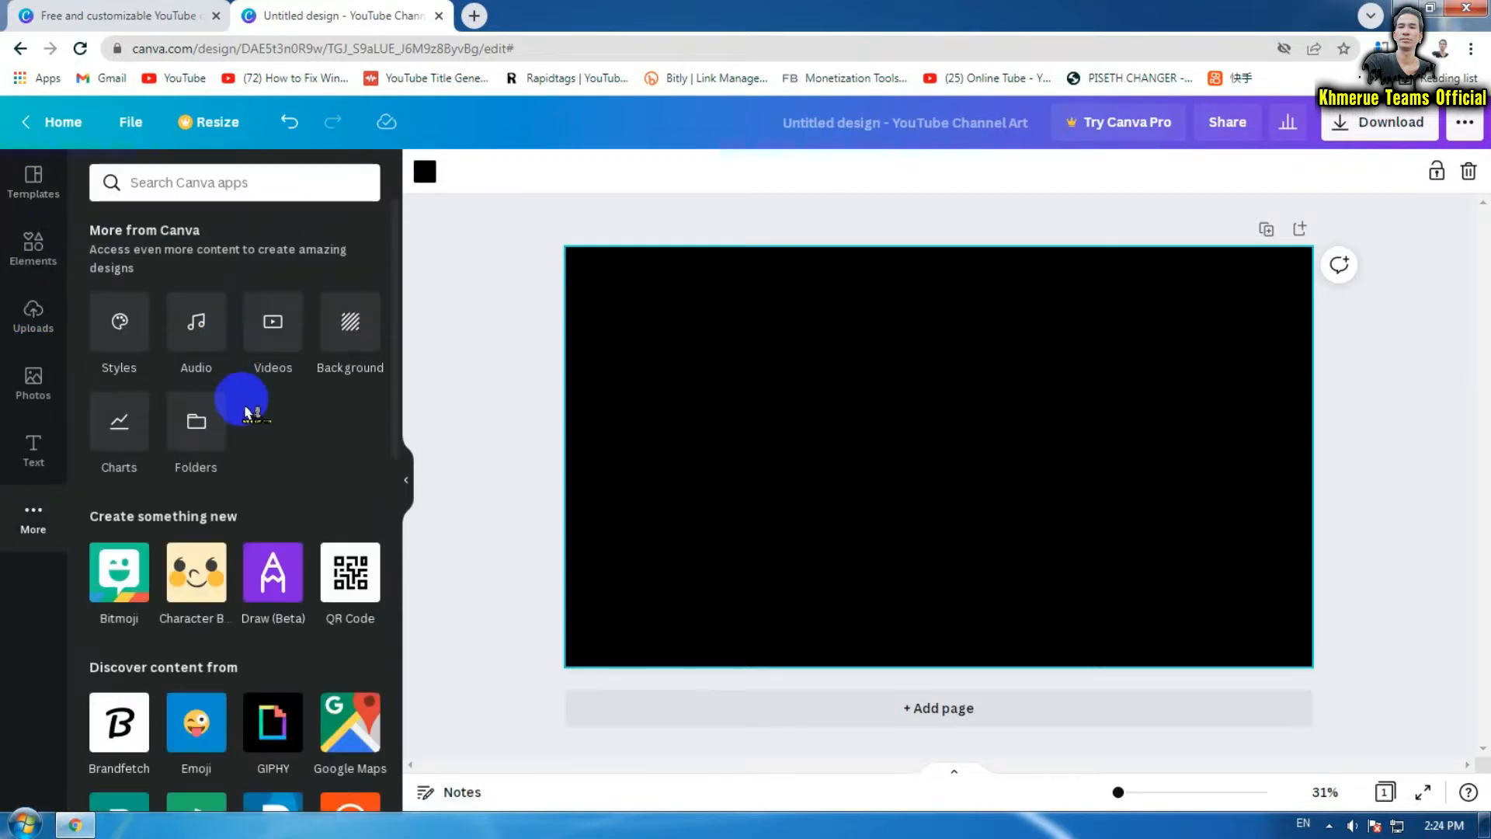
left_click(490, 349)
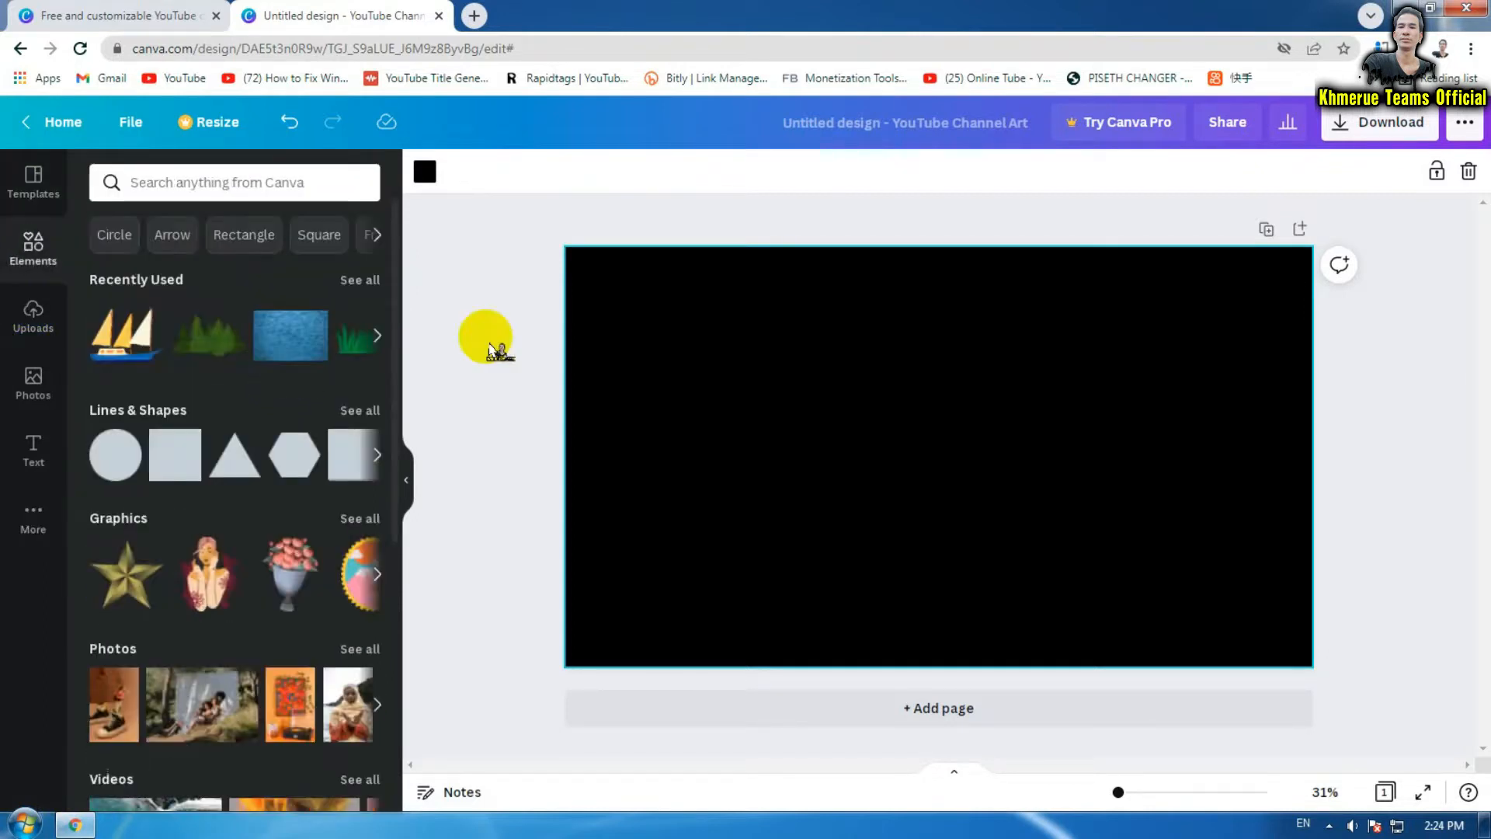
left_click(31, 254)
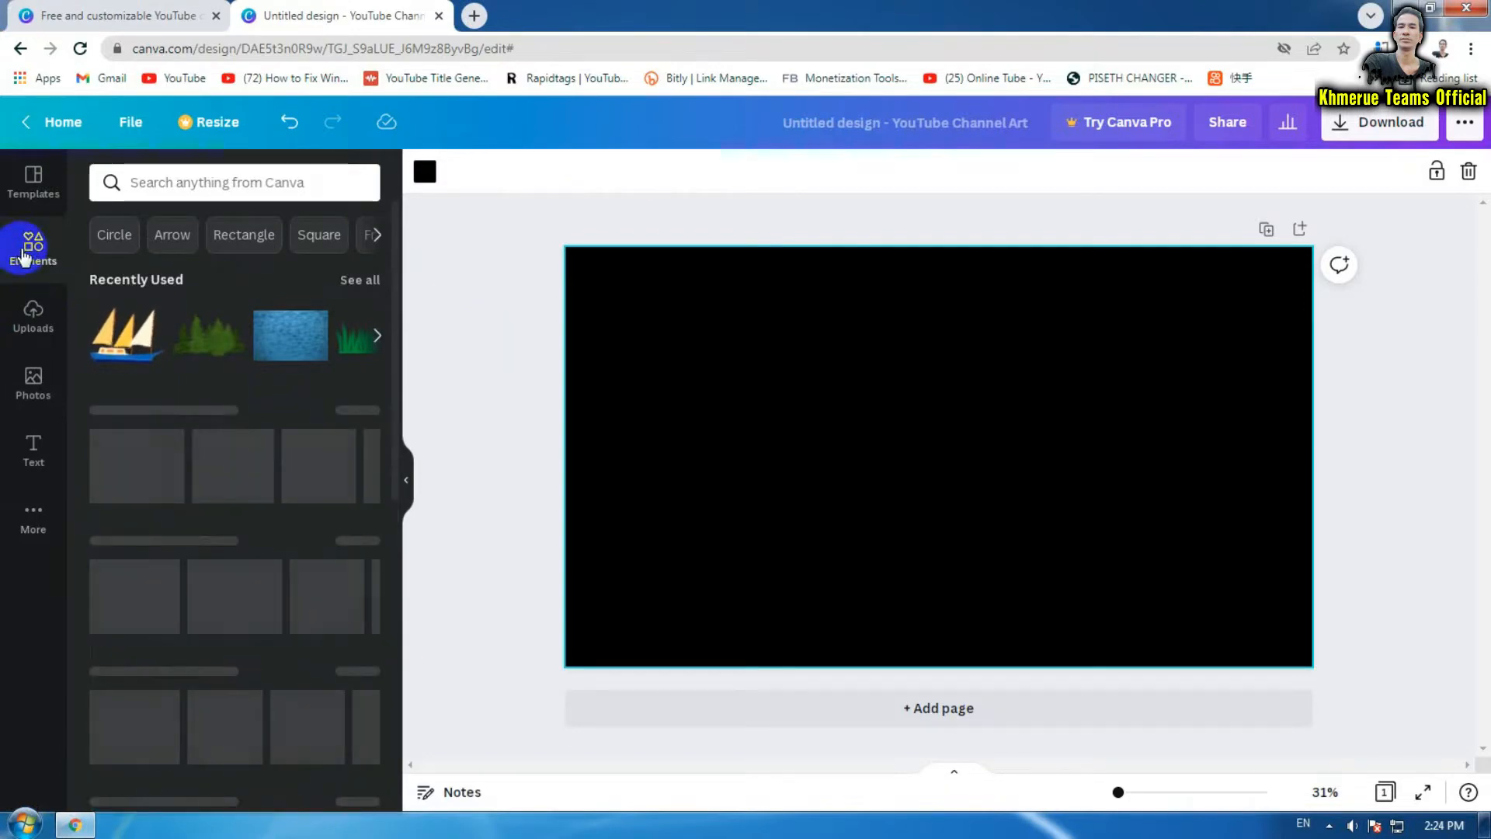
left_click(186, 184)
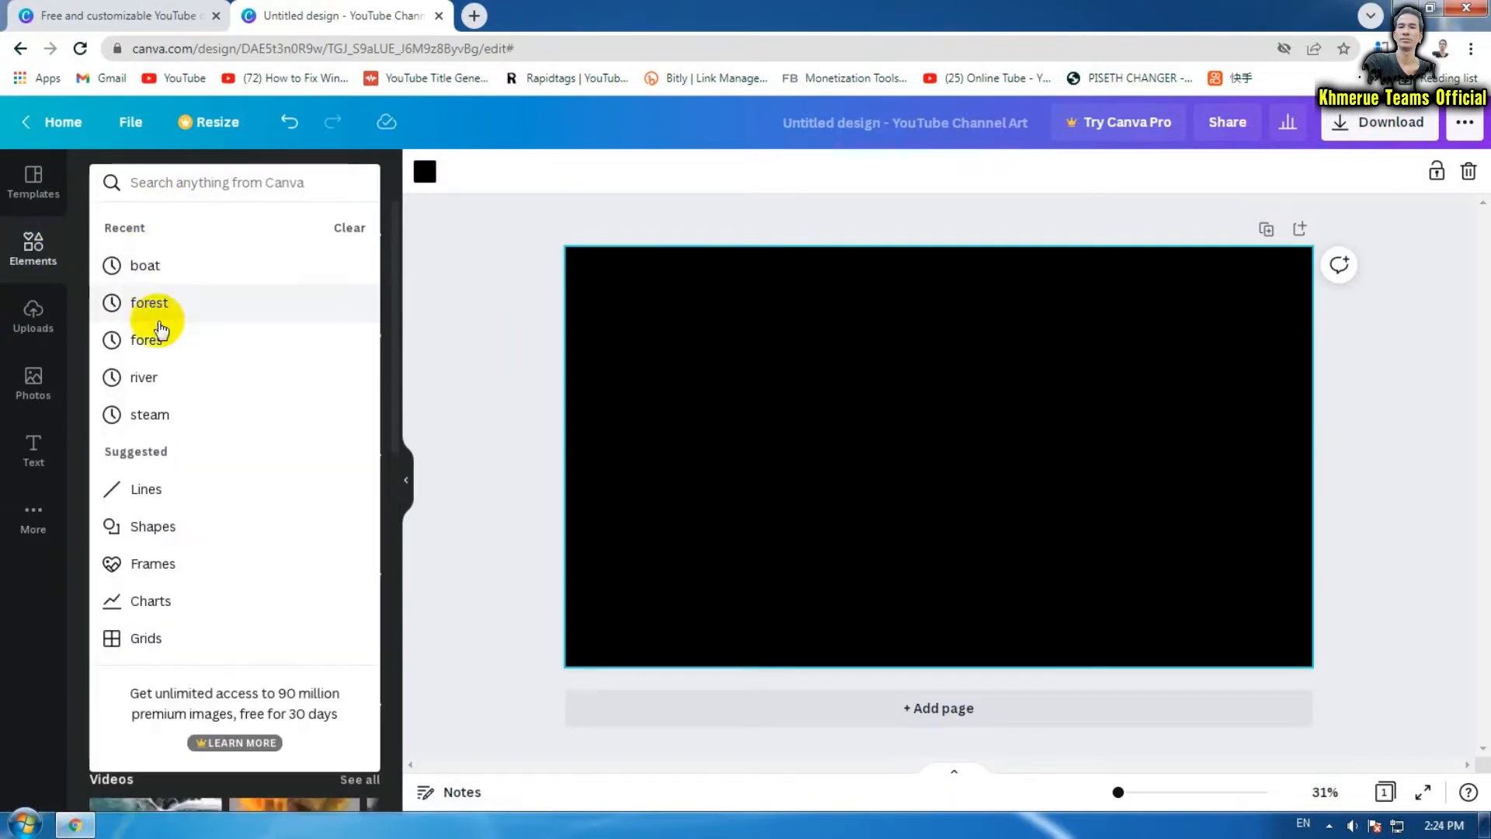
left_click(213, 184)
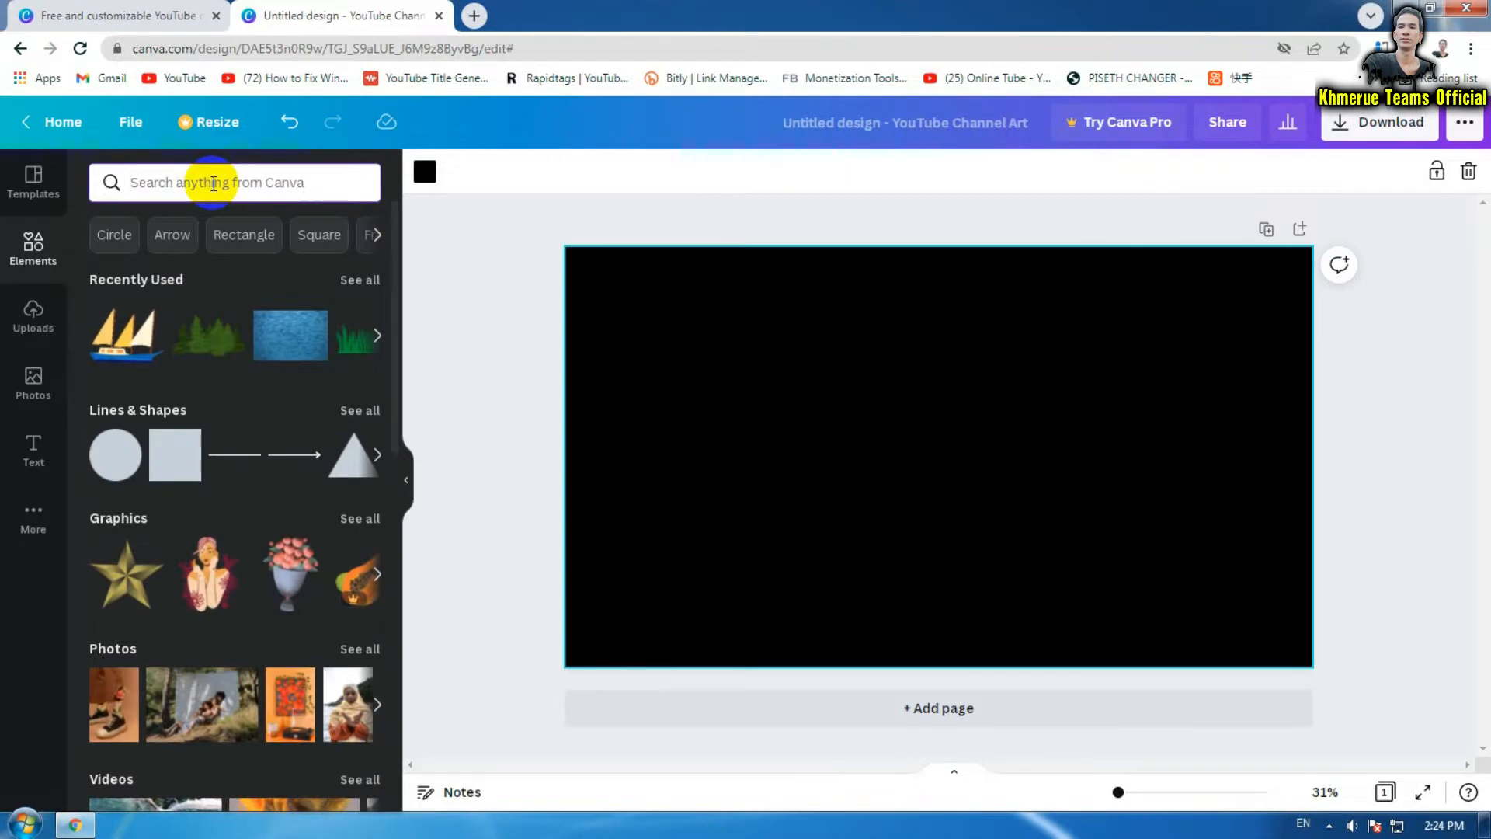
type("mo")
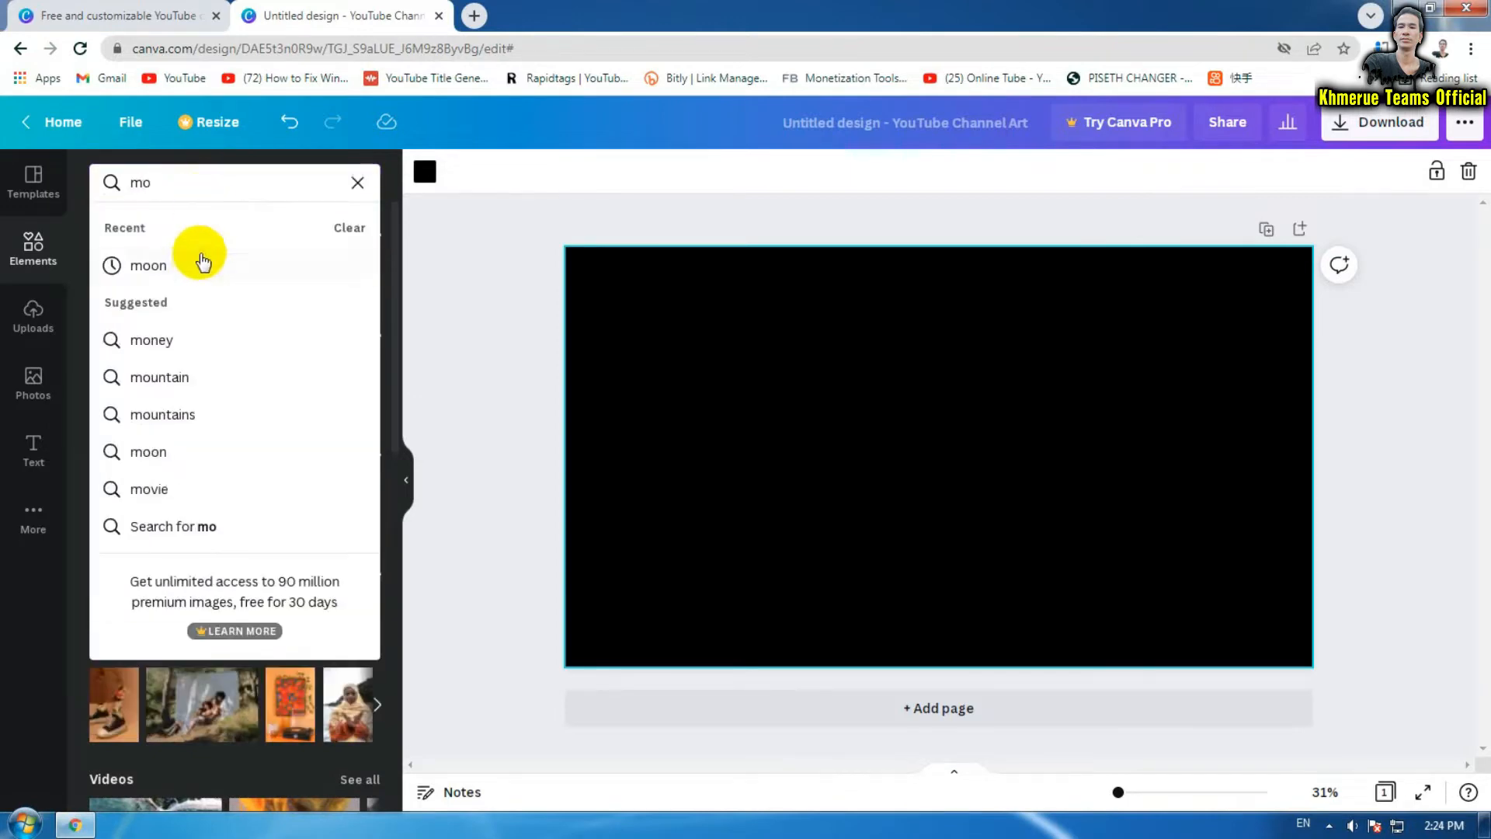
left_click(201, 270)
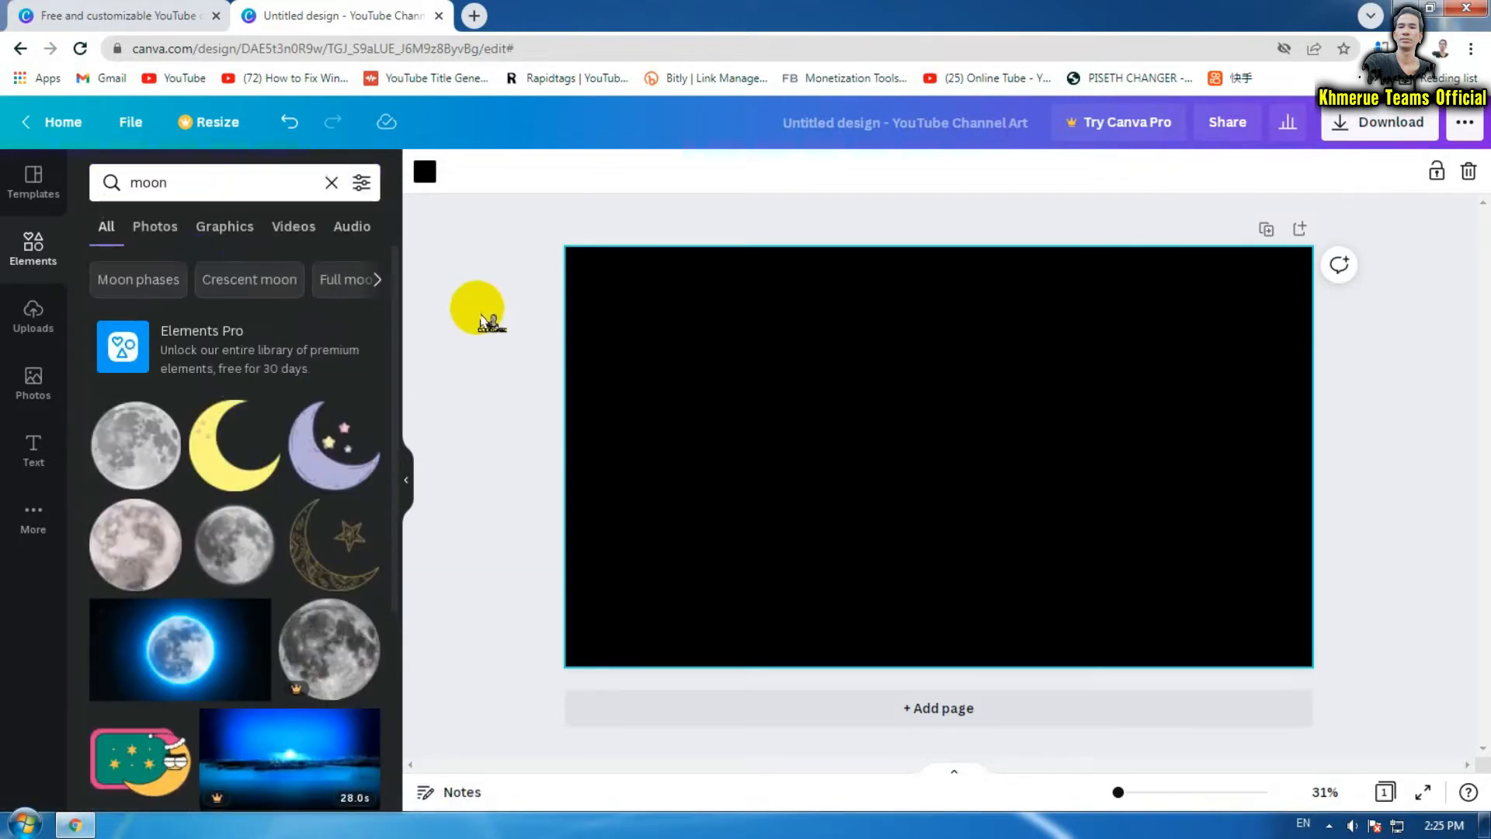
Add the grey full moon, resize it slightly larger and move it to the top-left corner
scroll(190, 414, "down", 3)
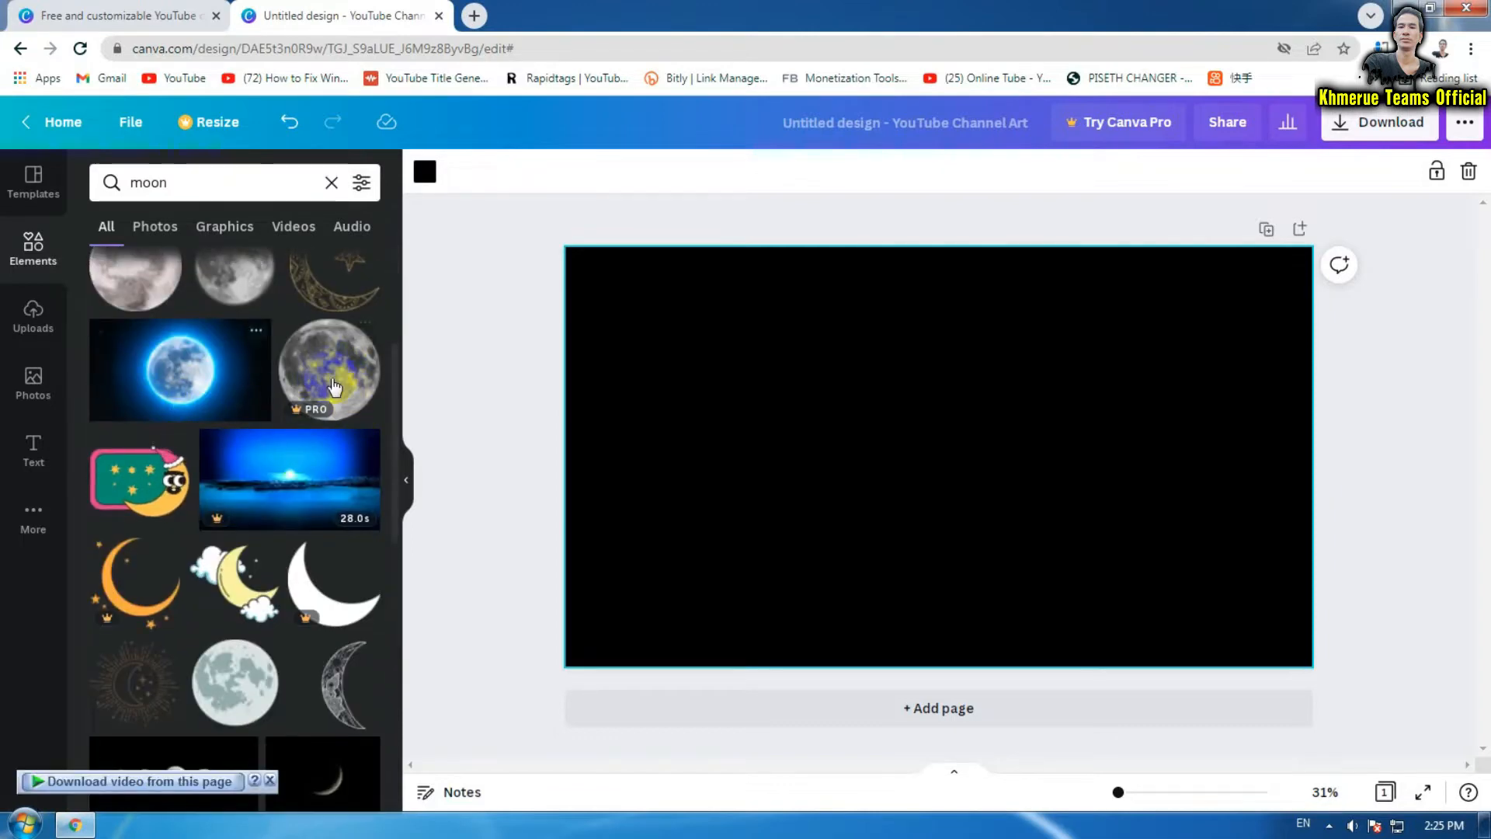
scroll(335, 391, "down", 3)
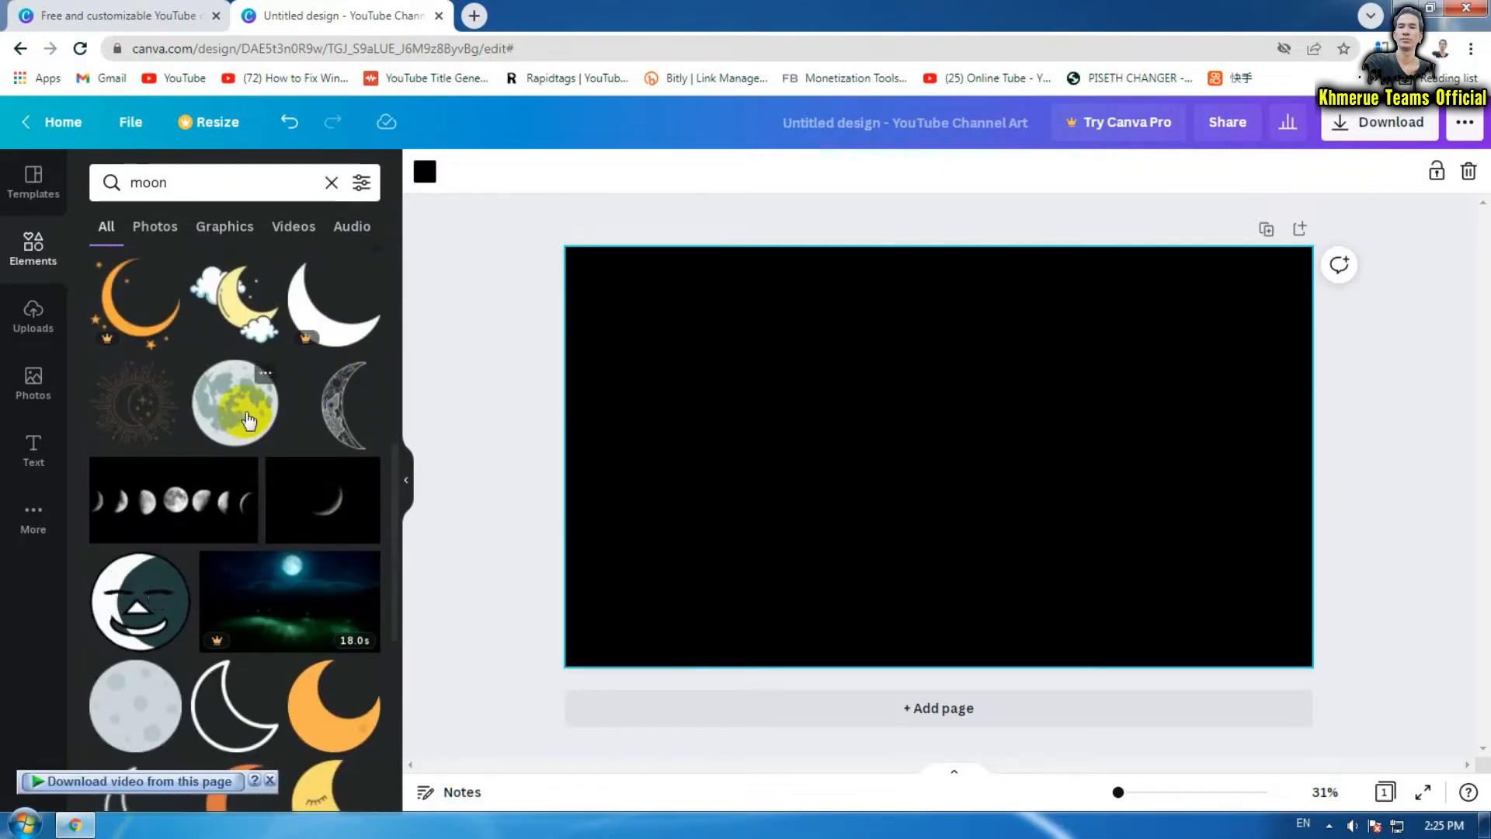
left_click_drag(248, 420, 636, 326)
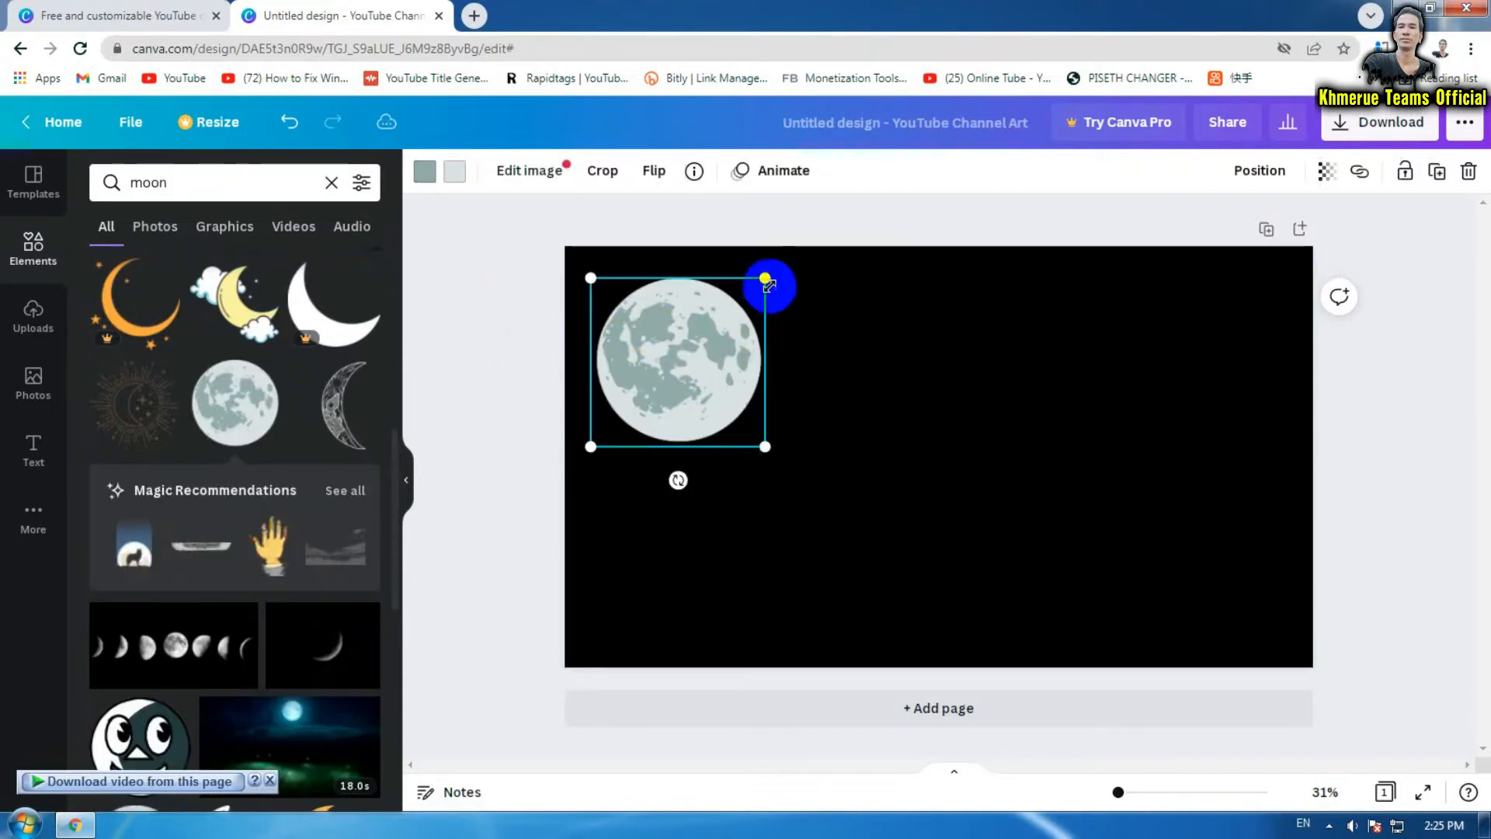
left_click_drag(768, 282, 691, 348)
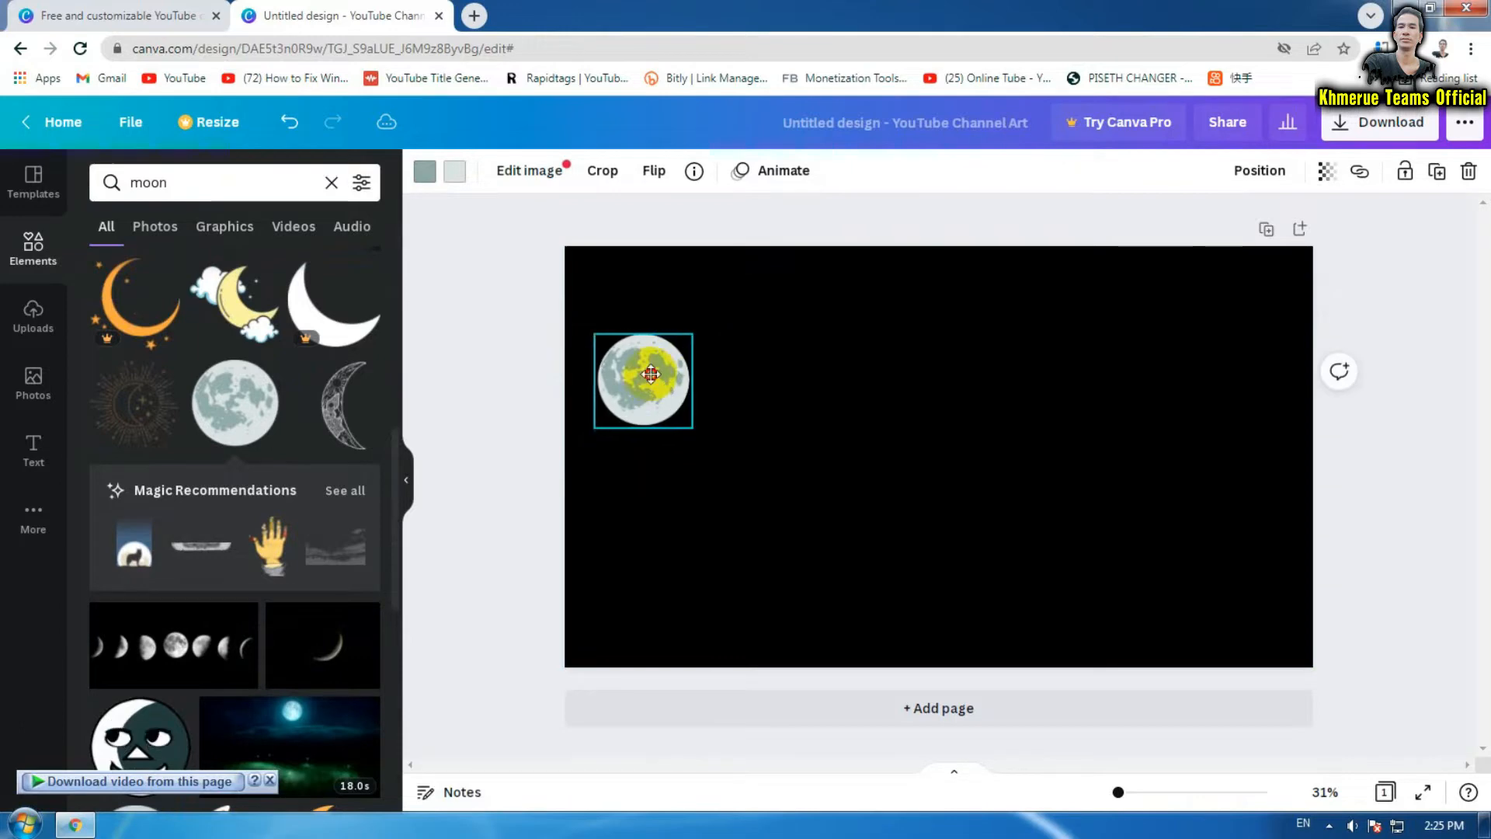
left_click_drag(646, 394, 646, 316)
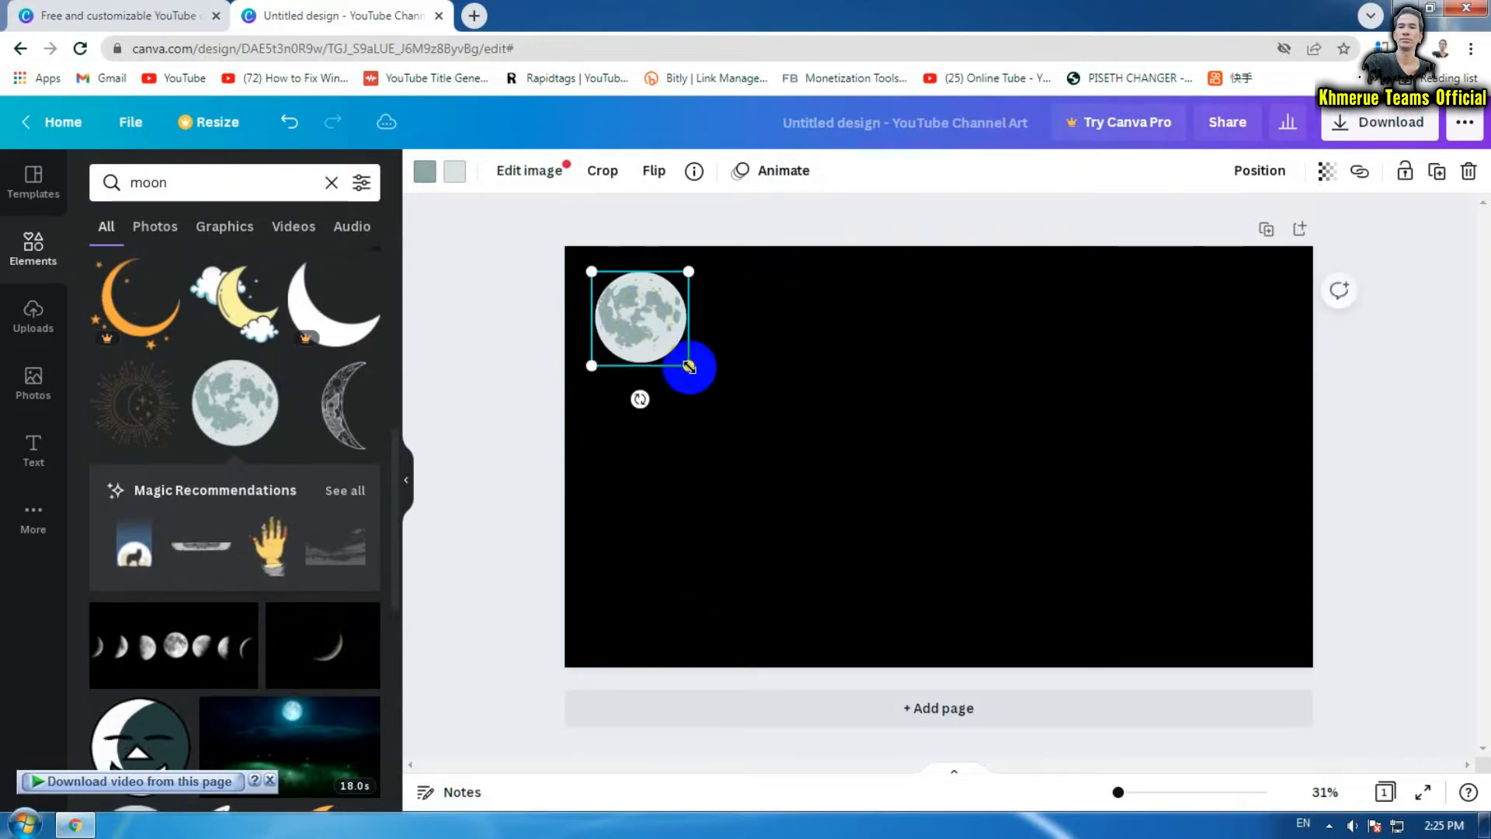
left_click_drag(692, 370, 746, 415)
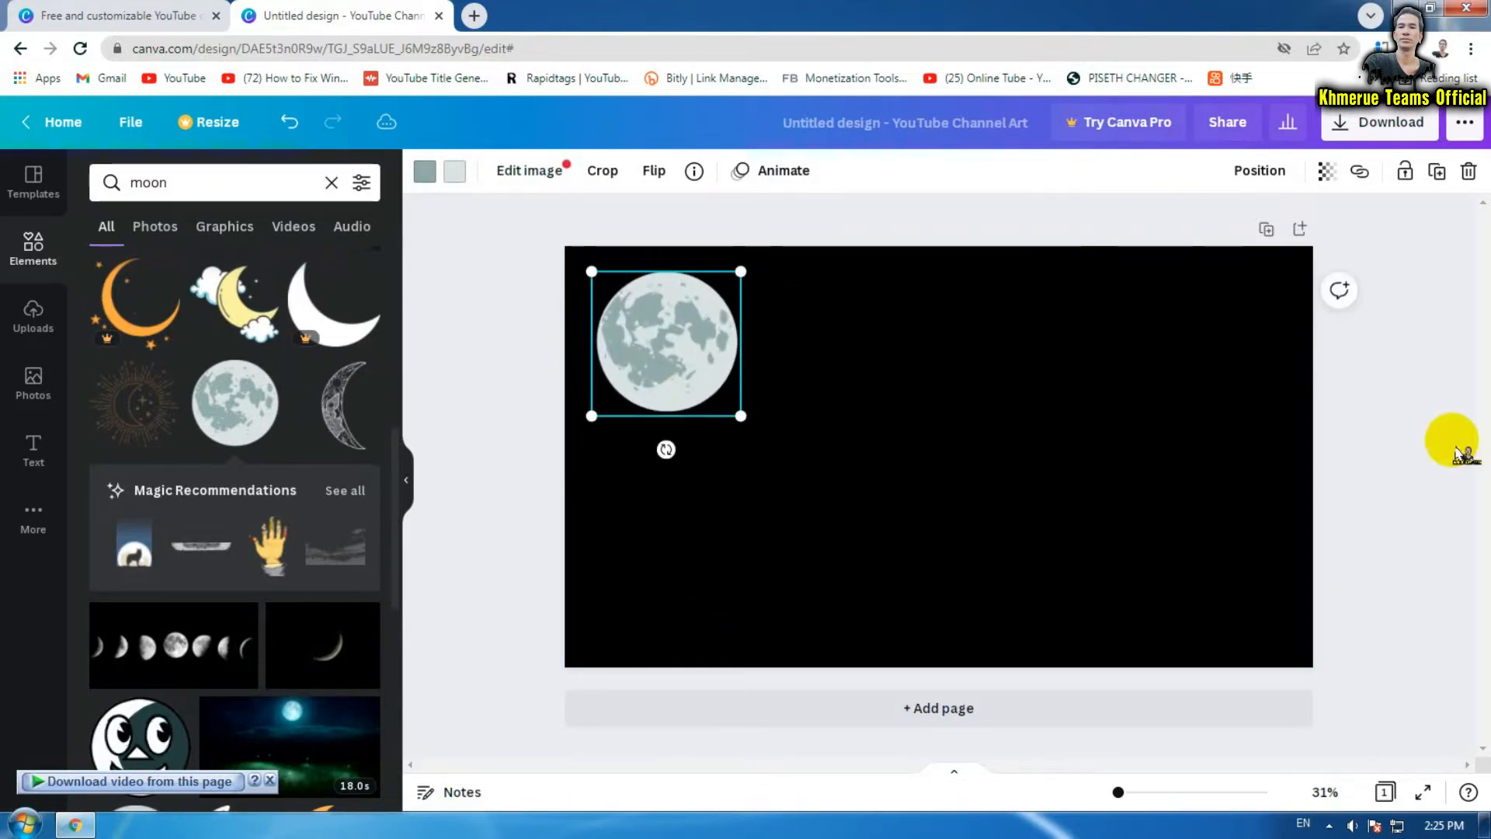
left_click(1371, 458)
left_click(516, 420)
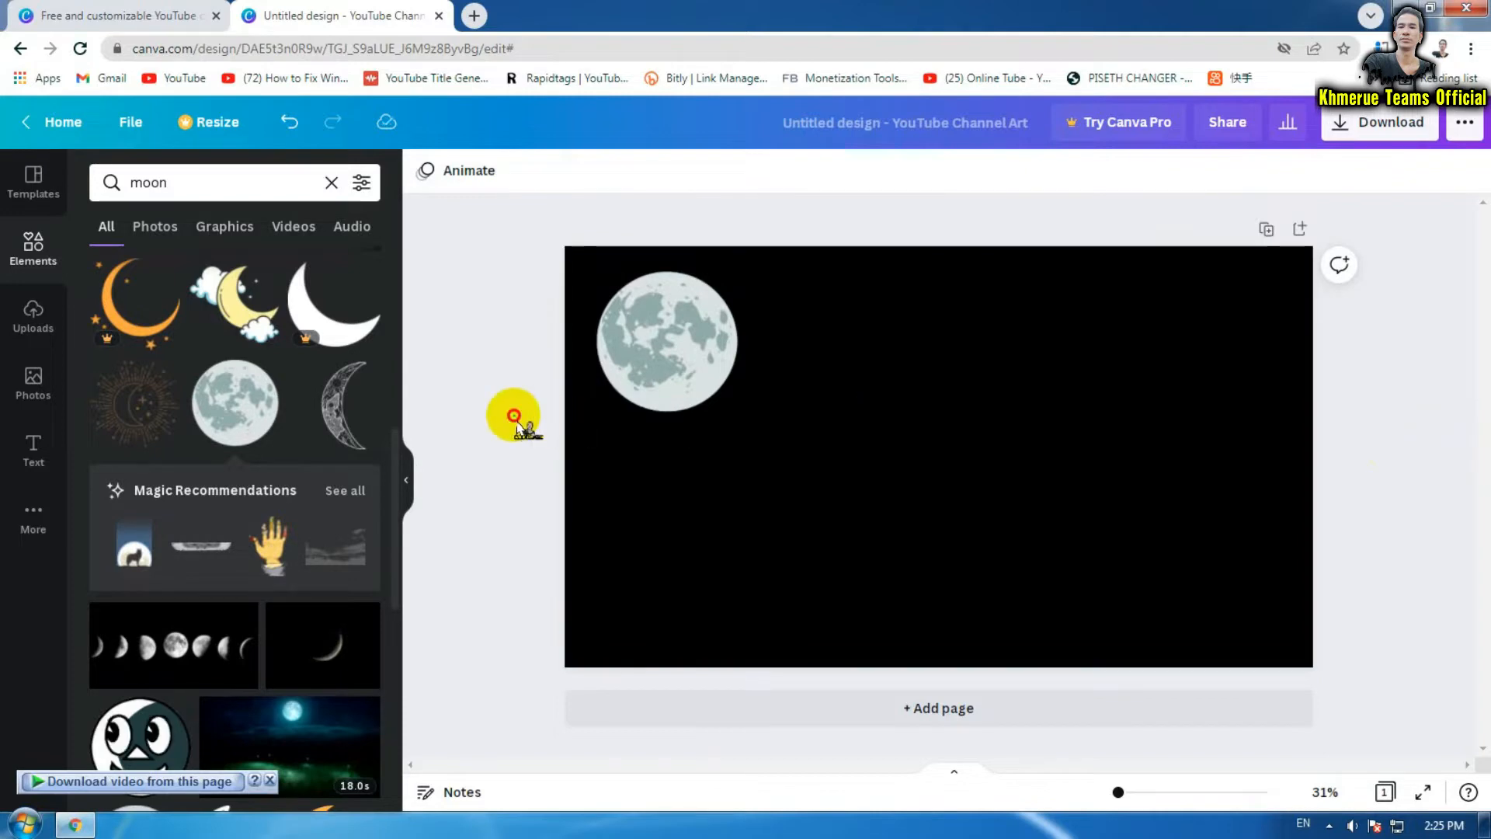
Replace the moon search with an element search for 'star'
left_click(207, 184)
key("BackSpace")
key("BackSpace")
key("BackSpace")
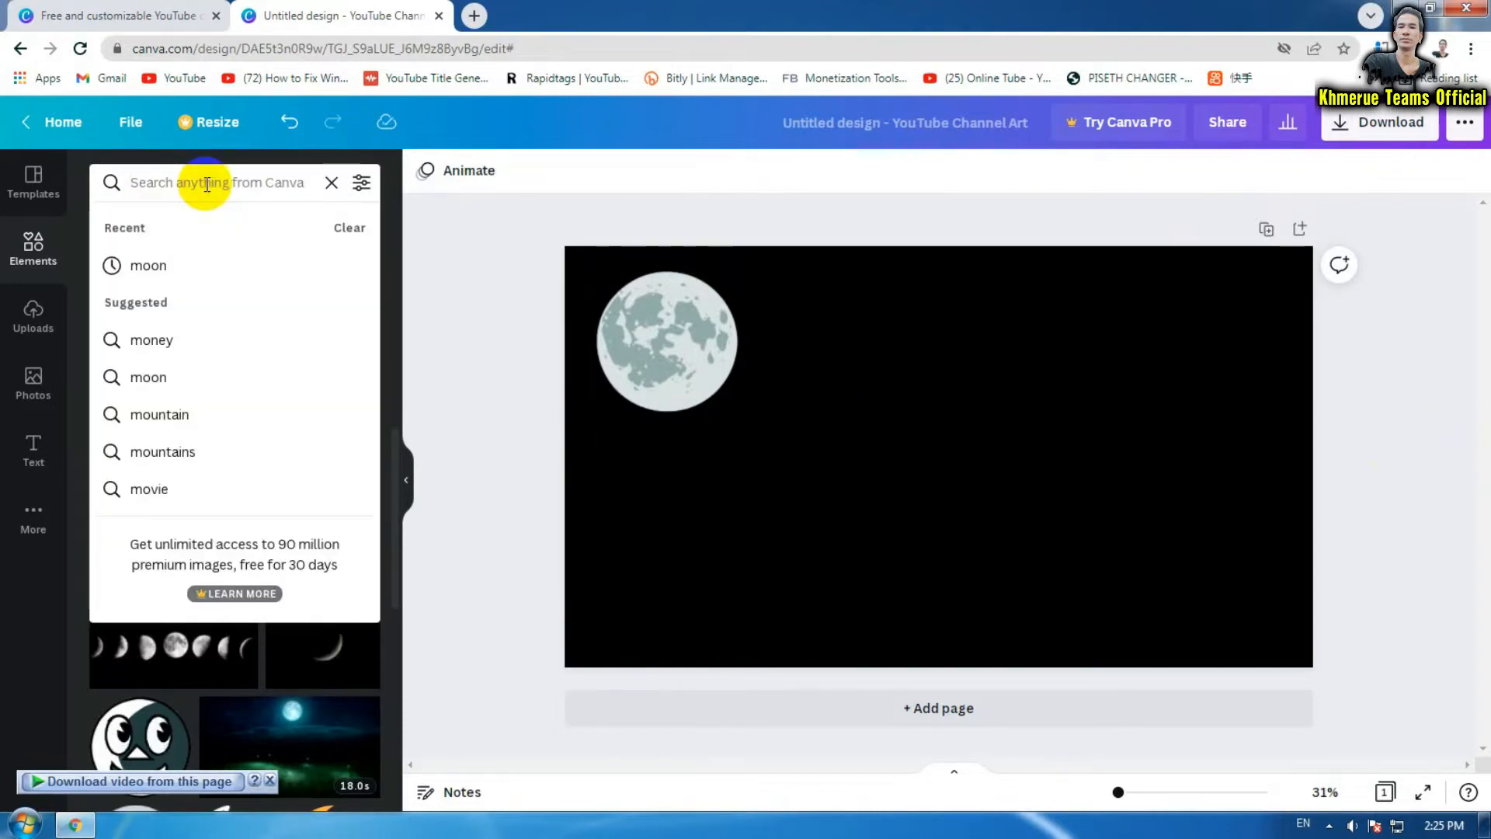
type("sta")
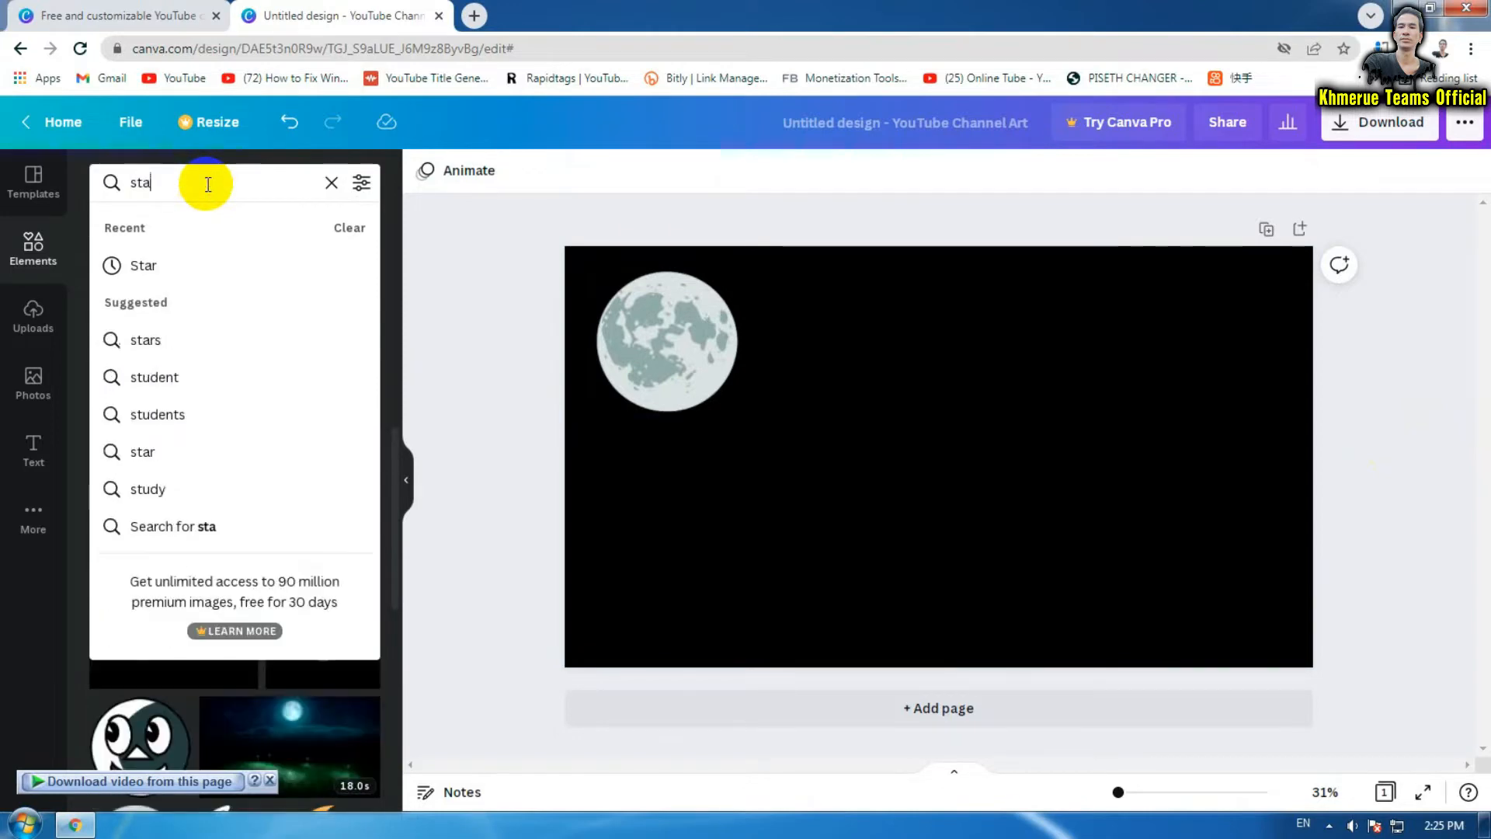
type("r")
left_click(195, 264)
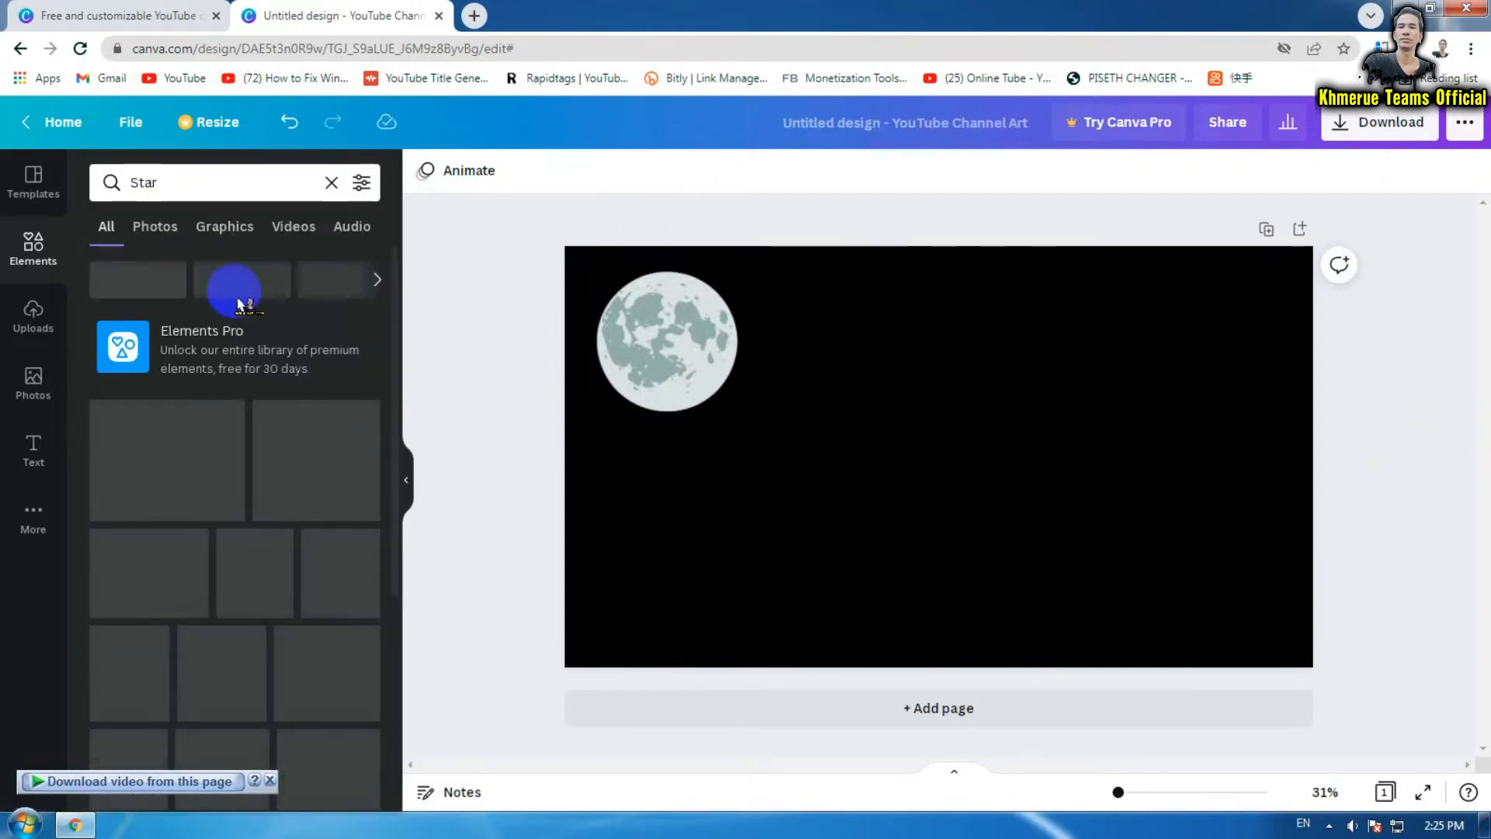
Place the starfield element at the top-left and stretch it to cover the whole page
scroll(332, 399, "down", 4)
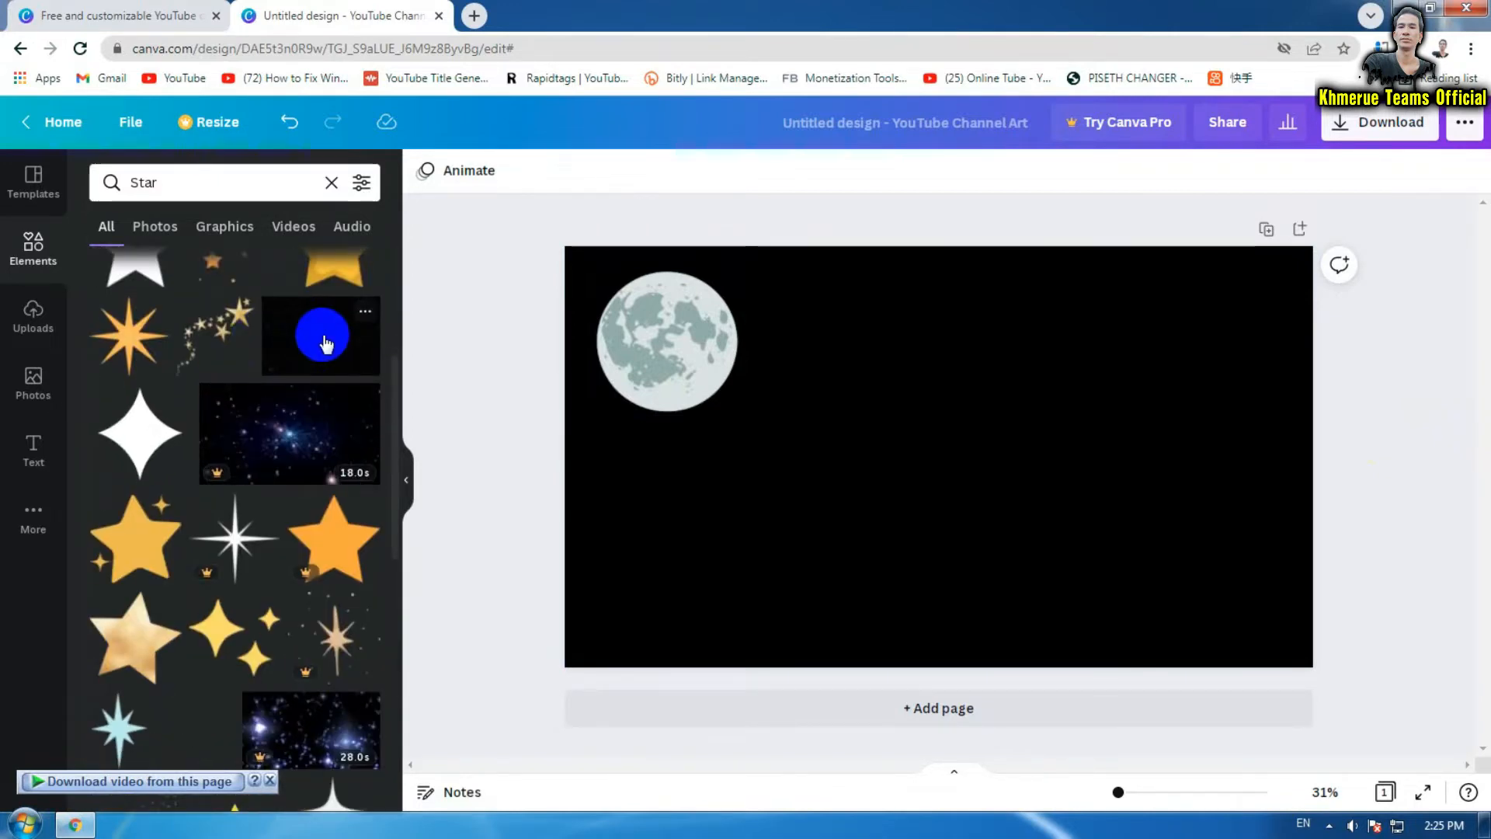
left_click_drag(325, 344, 824, 339)
left_click_drag(977, 416, 769, 360)
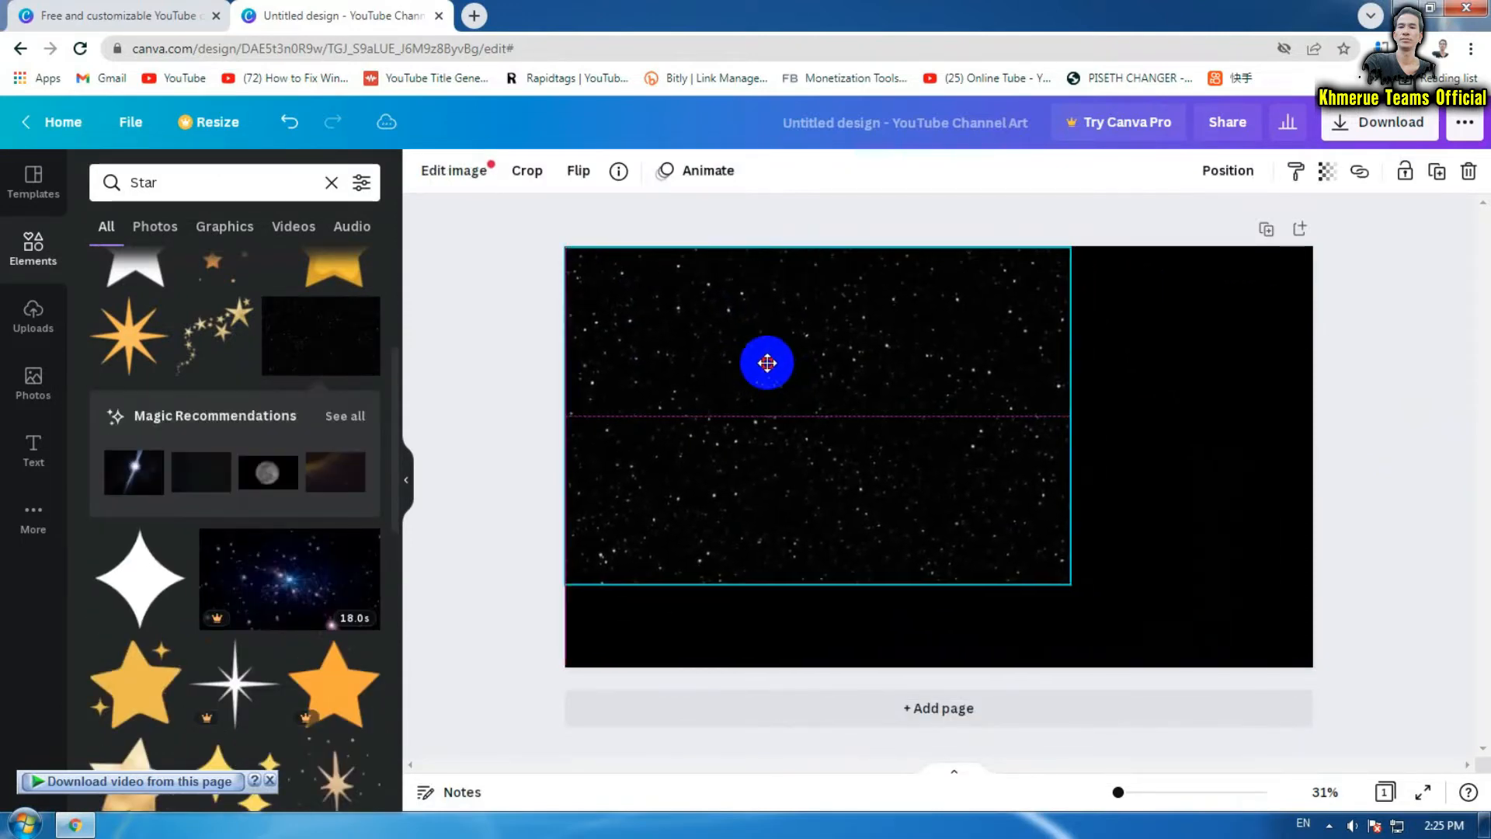
left_click_drag(1070, 585, 1361, 679)
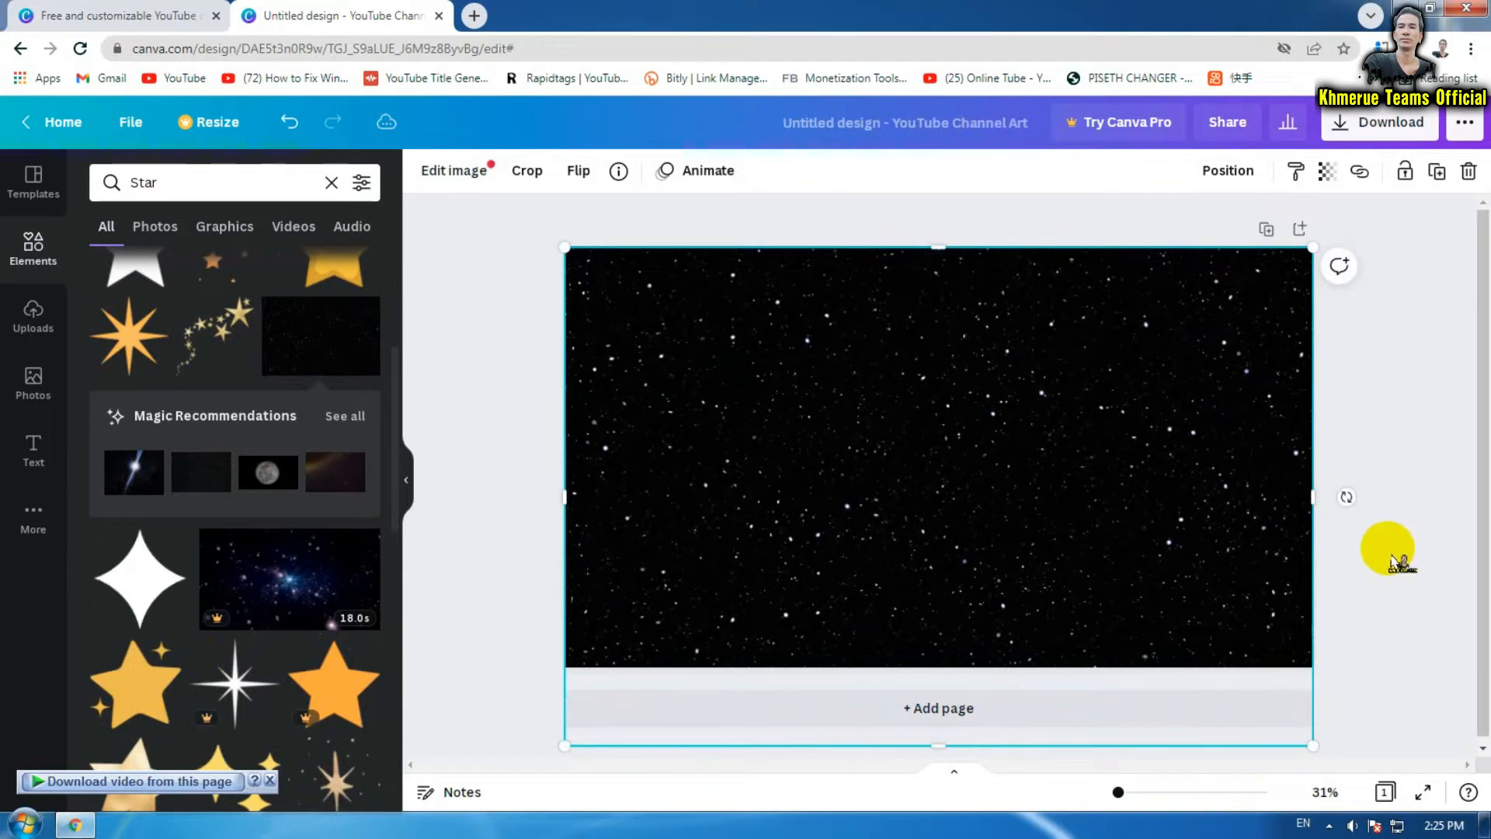
left_click(1038, 482)
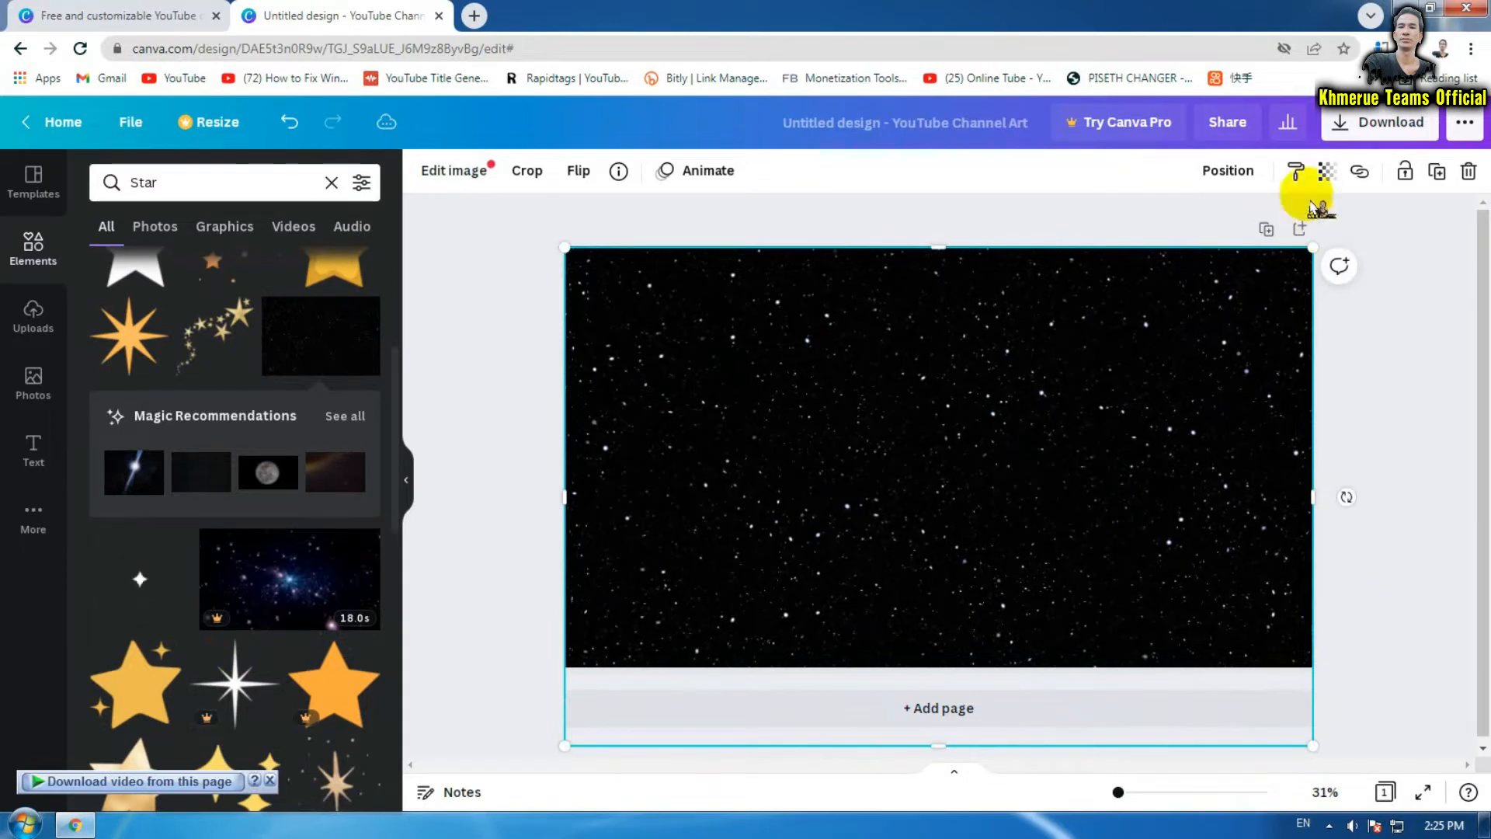
Move the starfield backward via Position so the full moon shows in front
left_click(1239, 175)
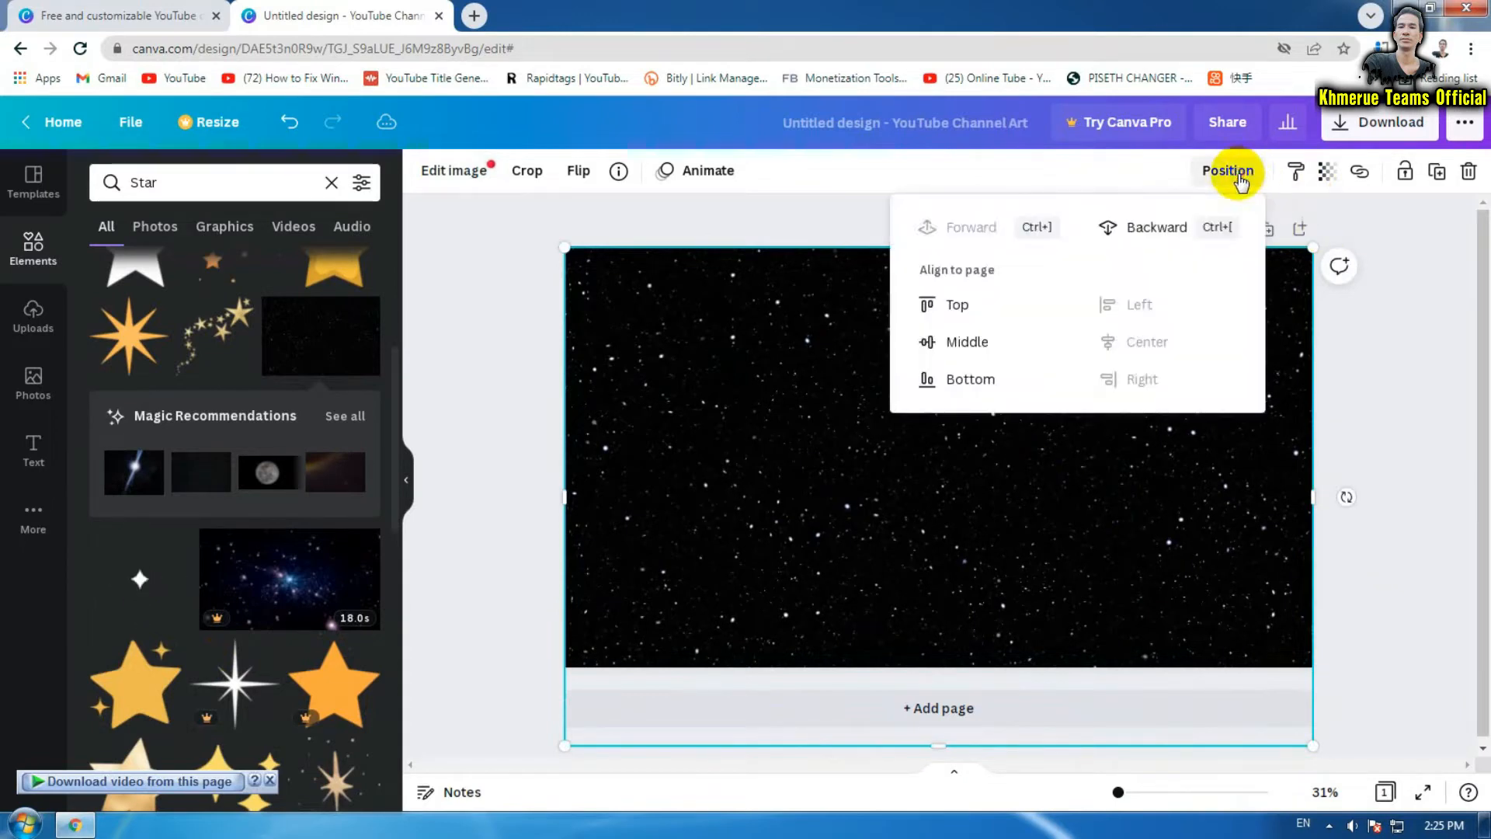
left_click(1145, 231)
left_click(1434, 401)
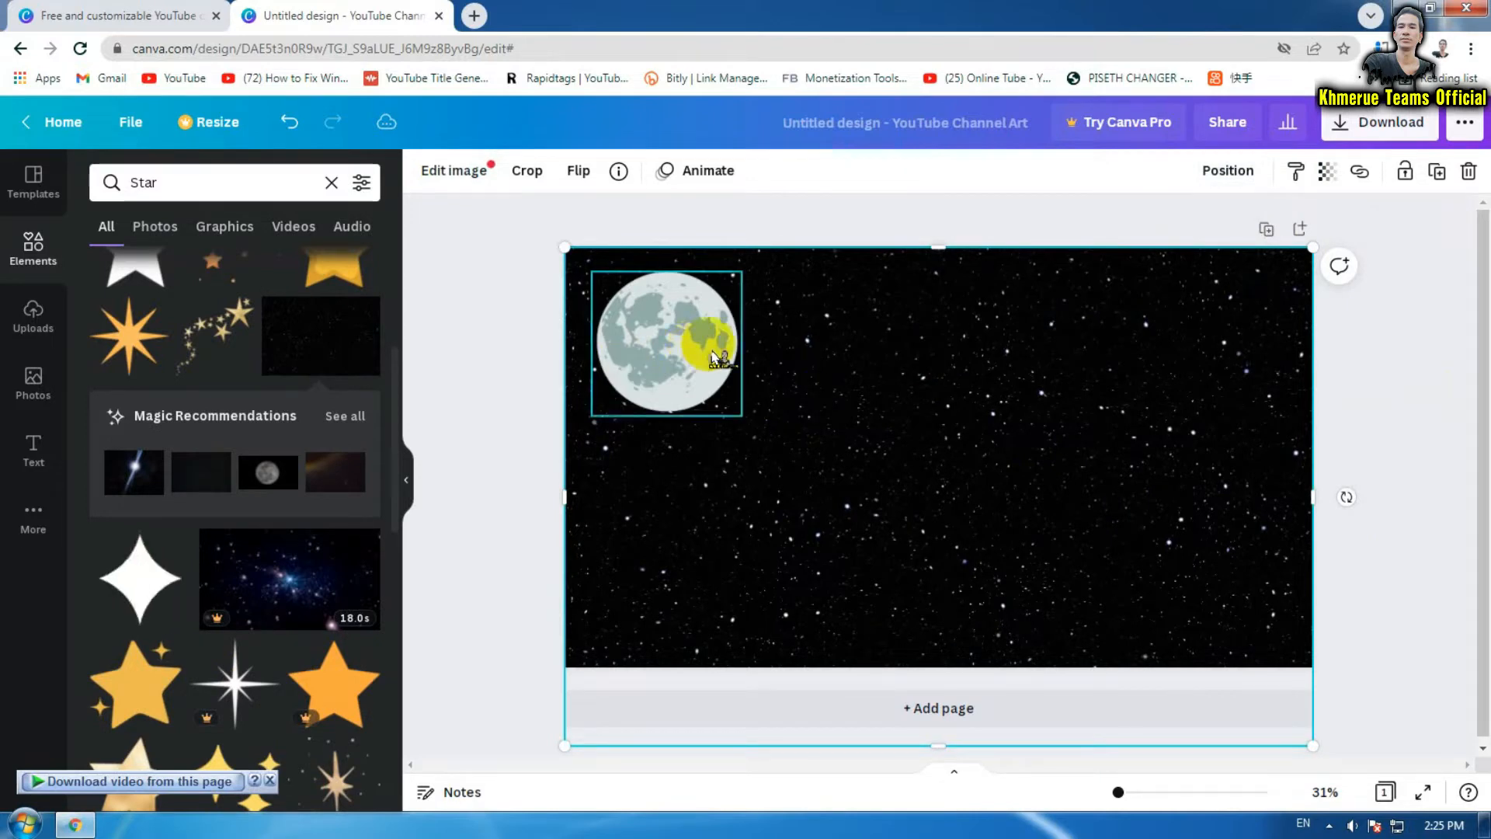
left_click(967, 397)
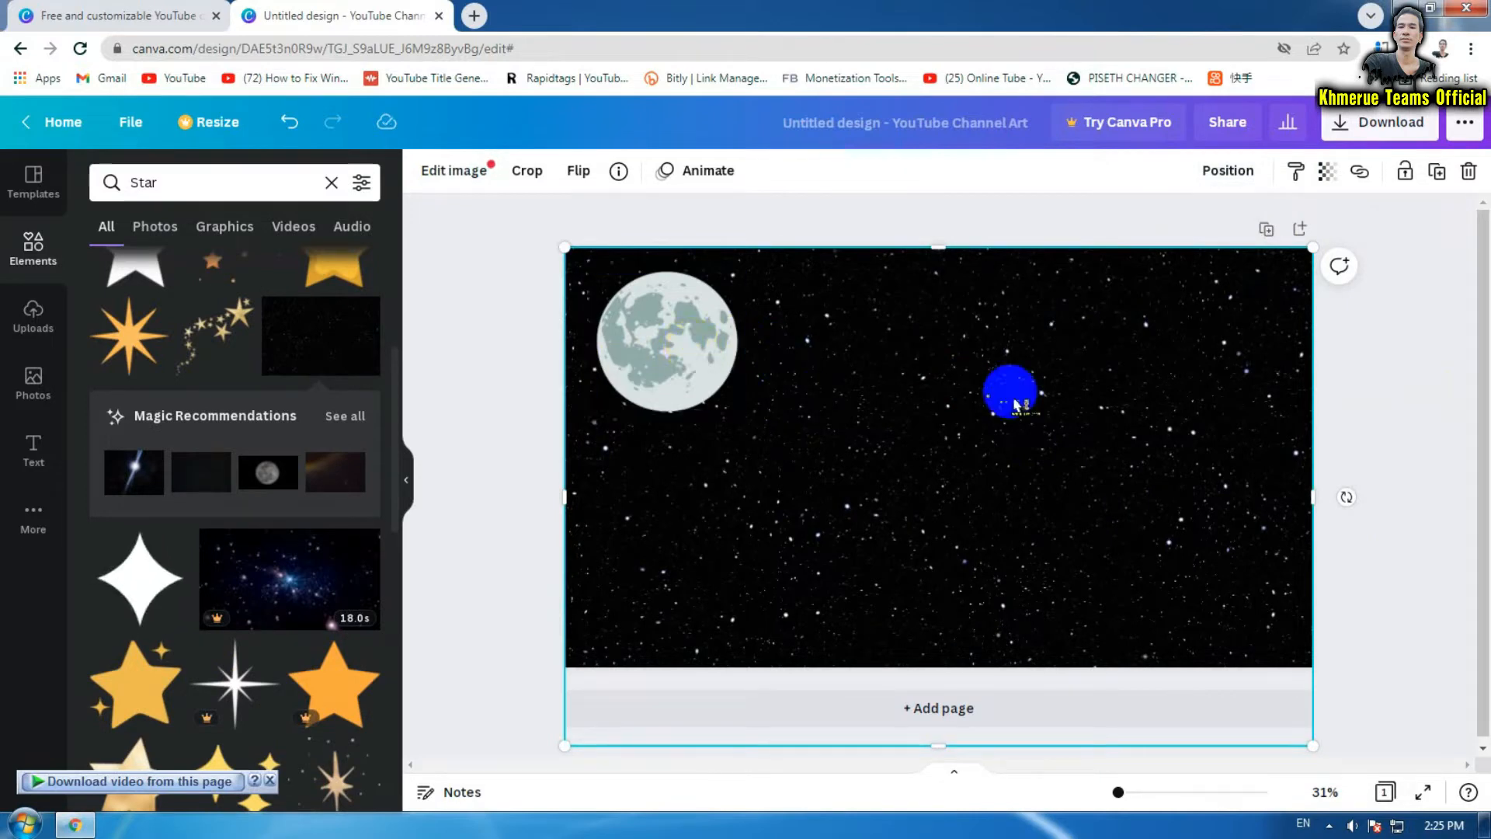
left_click(1424, 482)
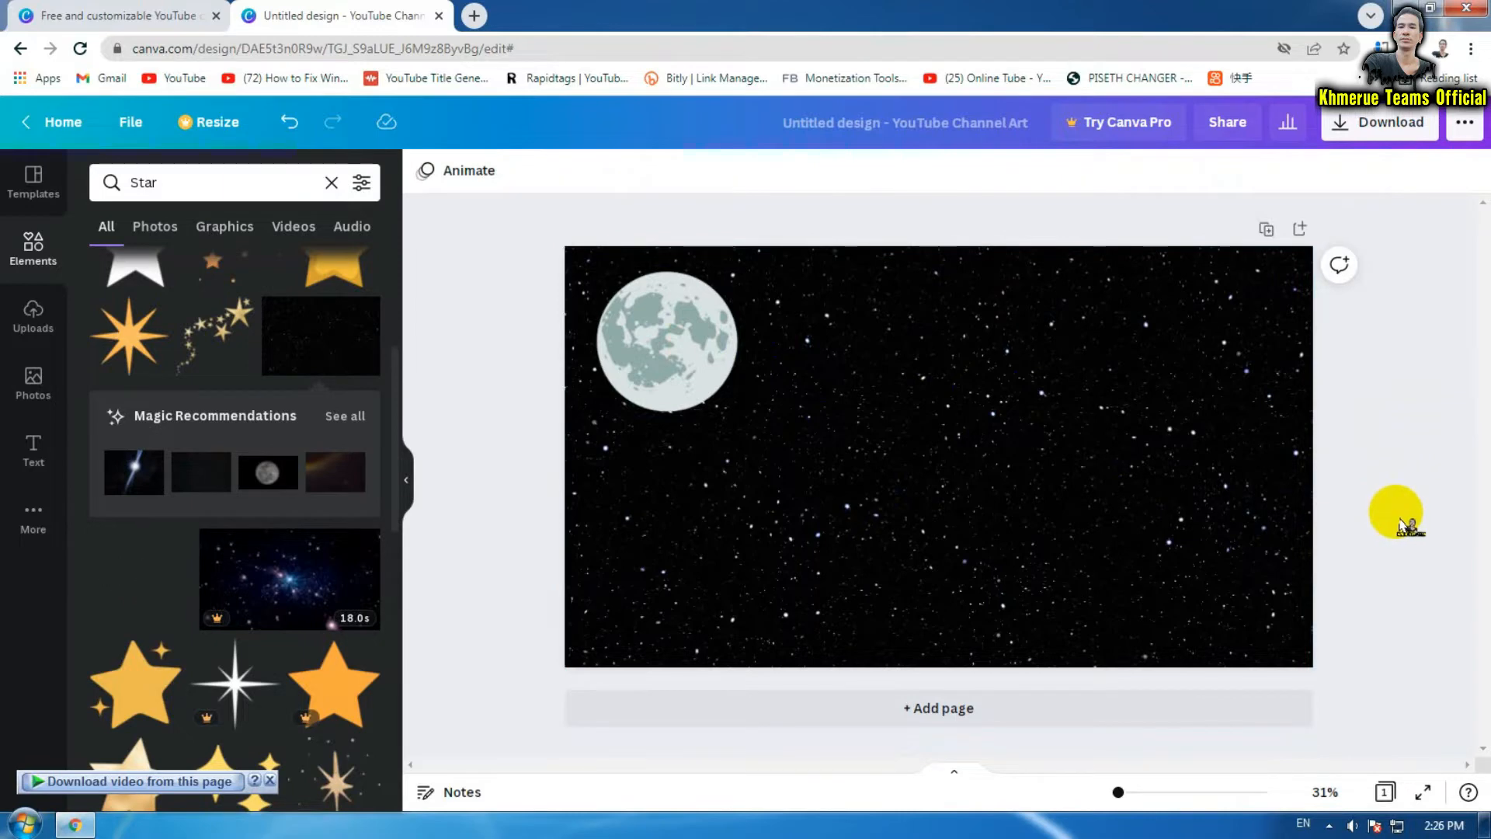
left_click(903, 479)
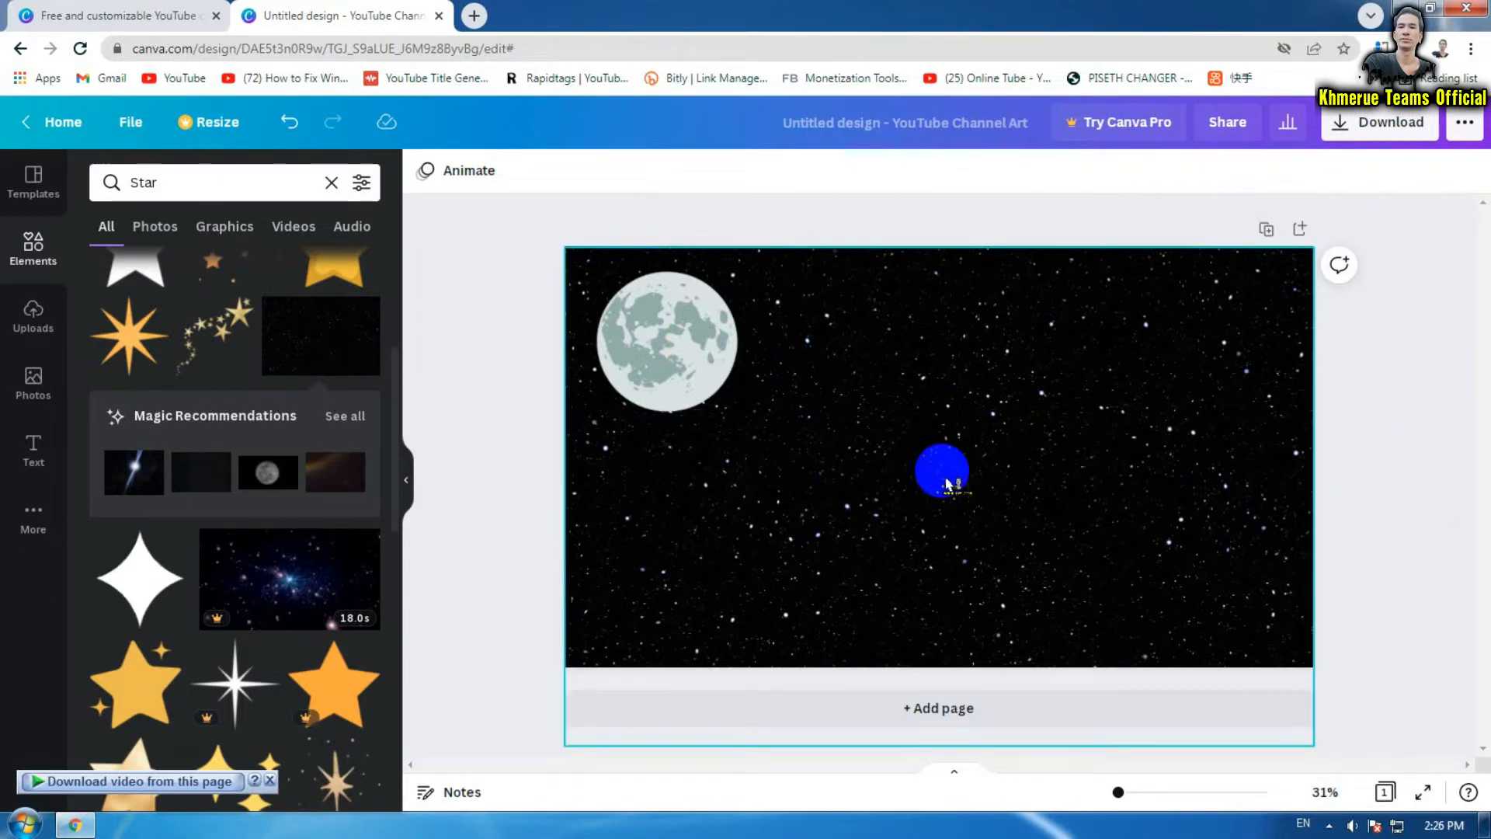
left_click(1427, 485)
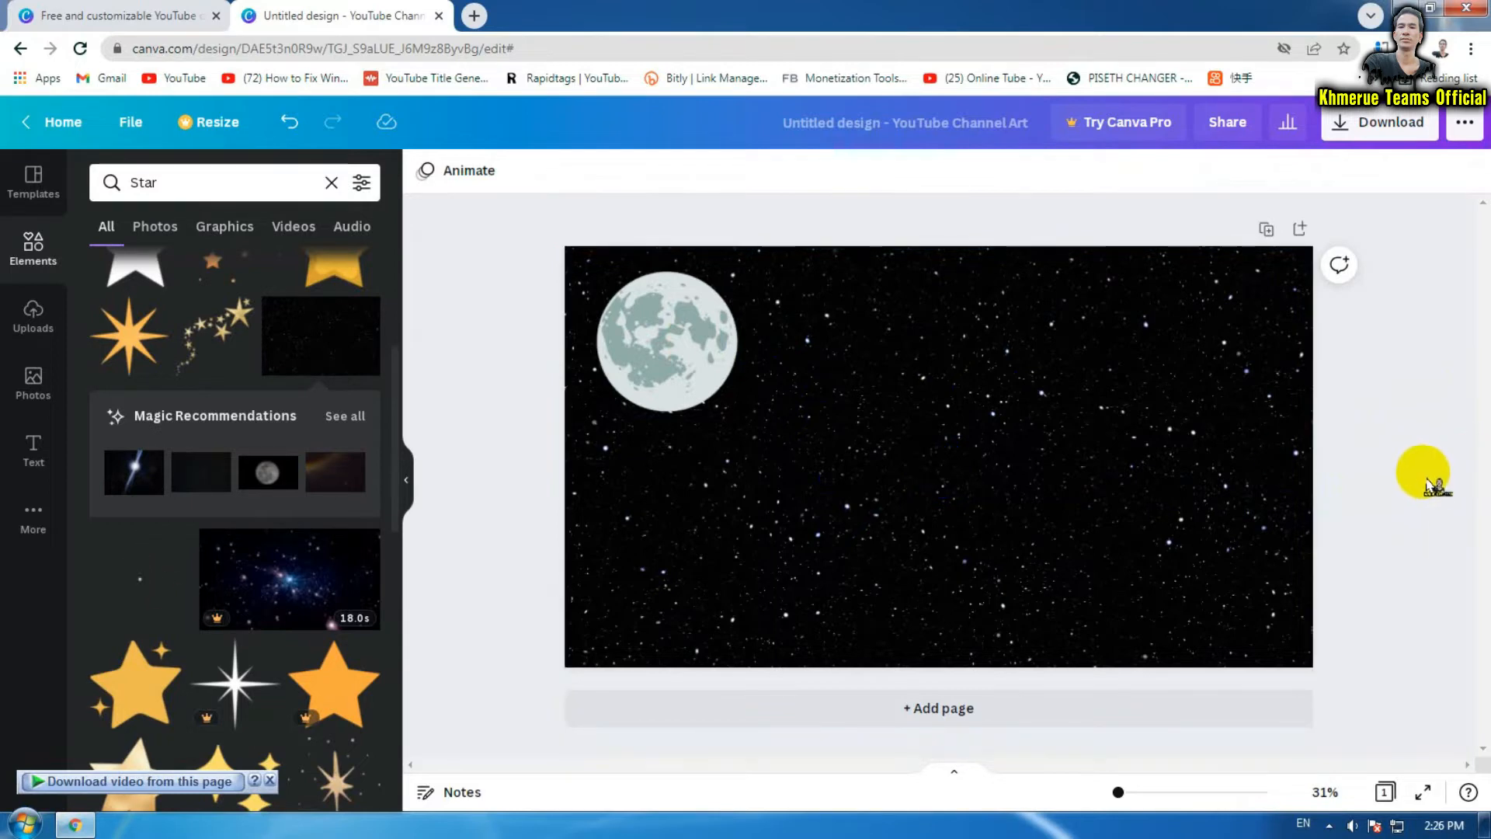
left_click(1057, 486)
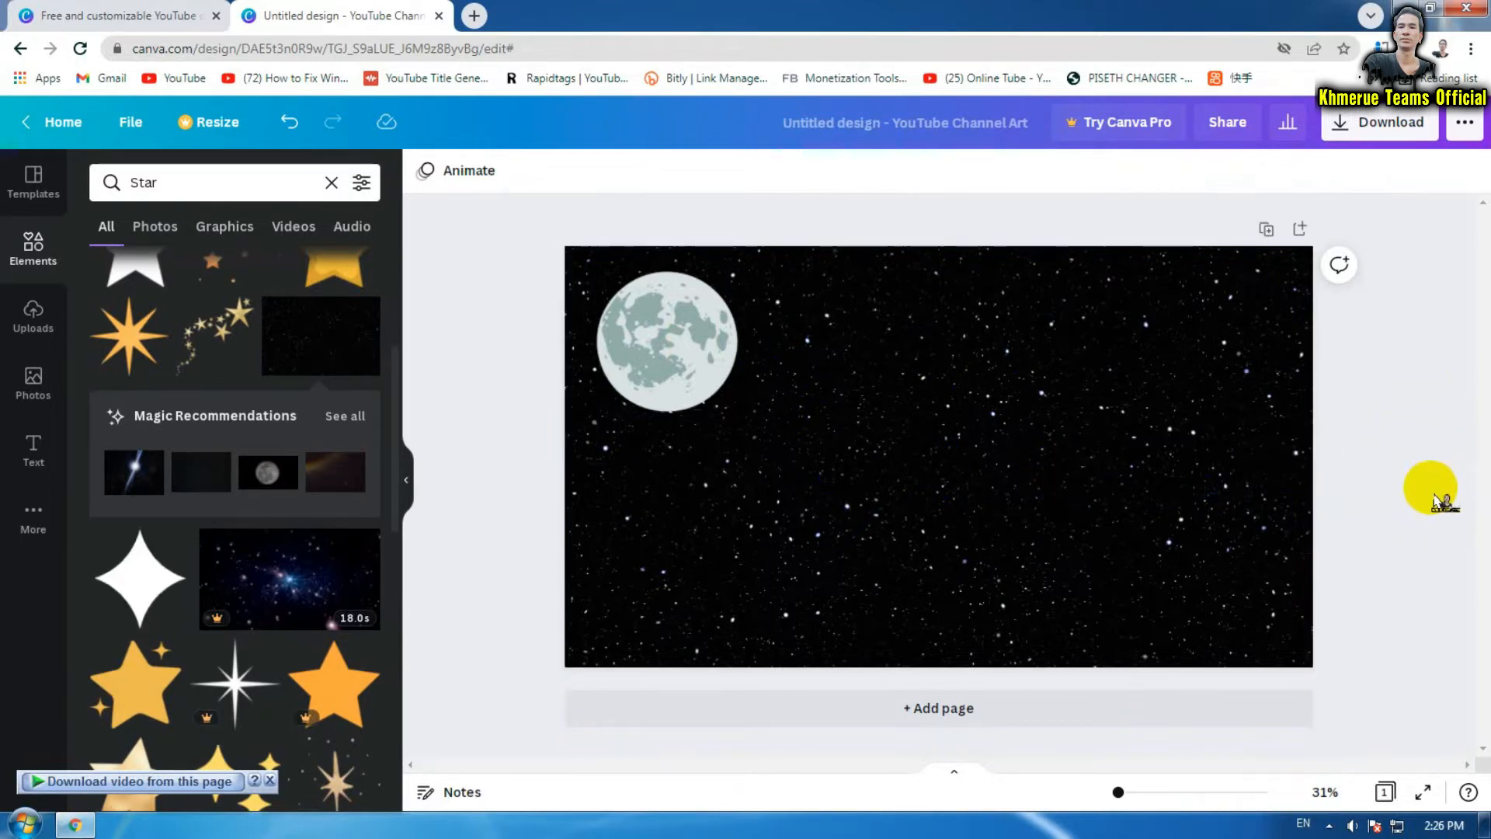
Add a second page and give it a white background
left_click(981, 708)
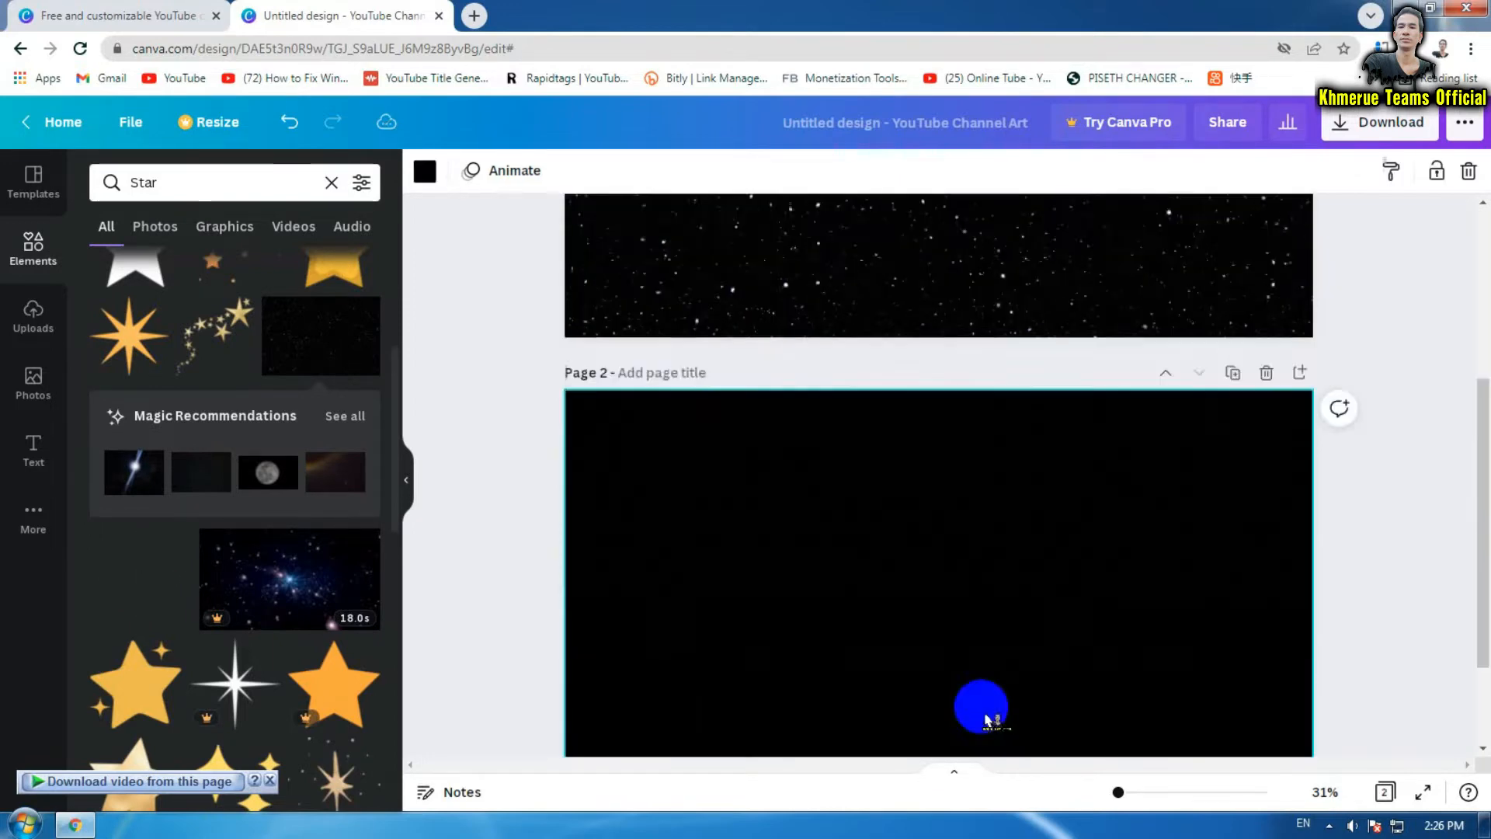
left_click(932, 480)
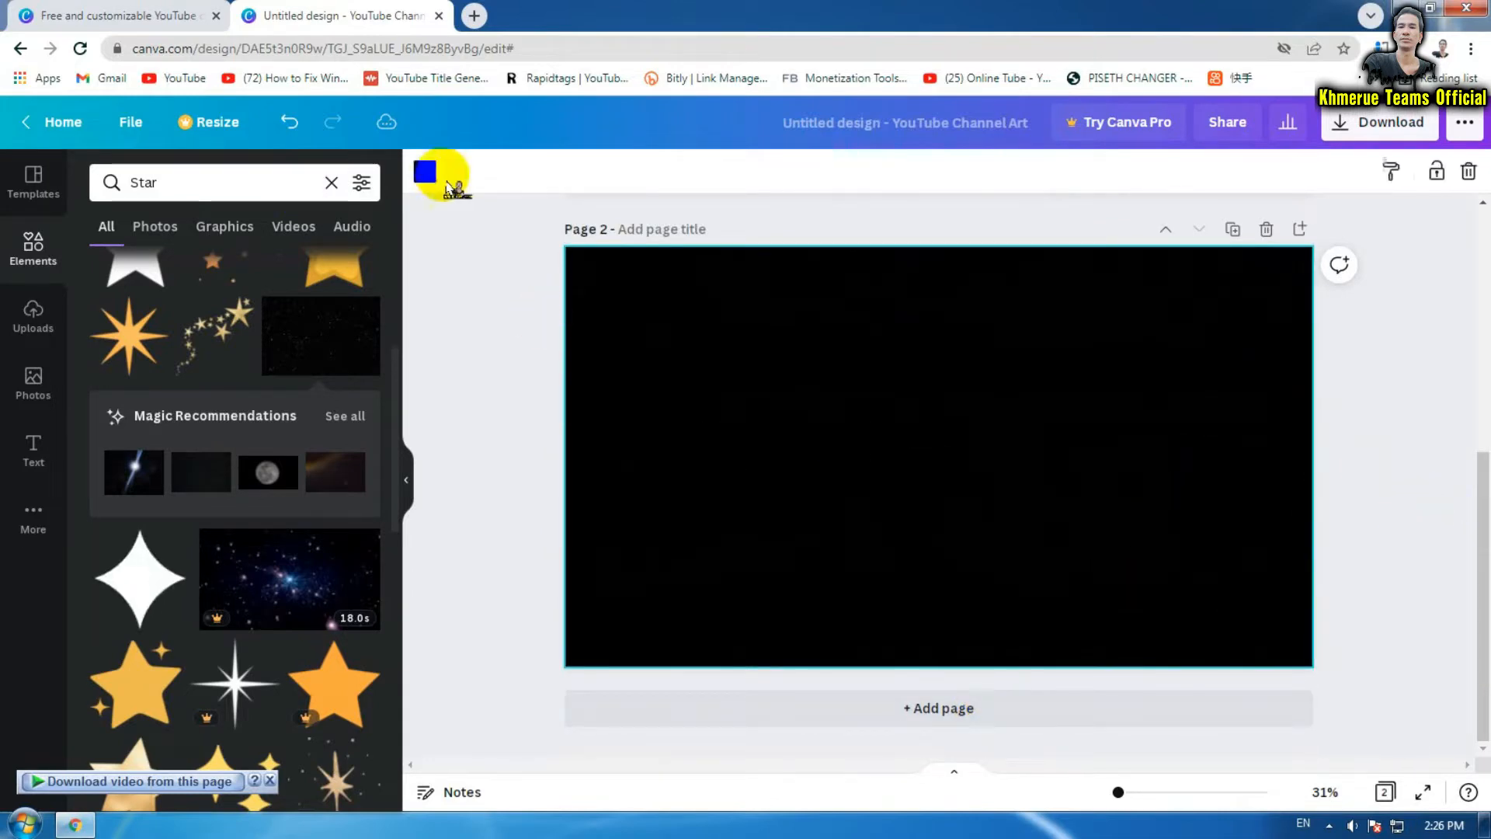
left_click(425, 174)
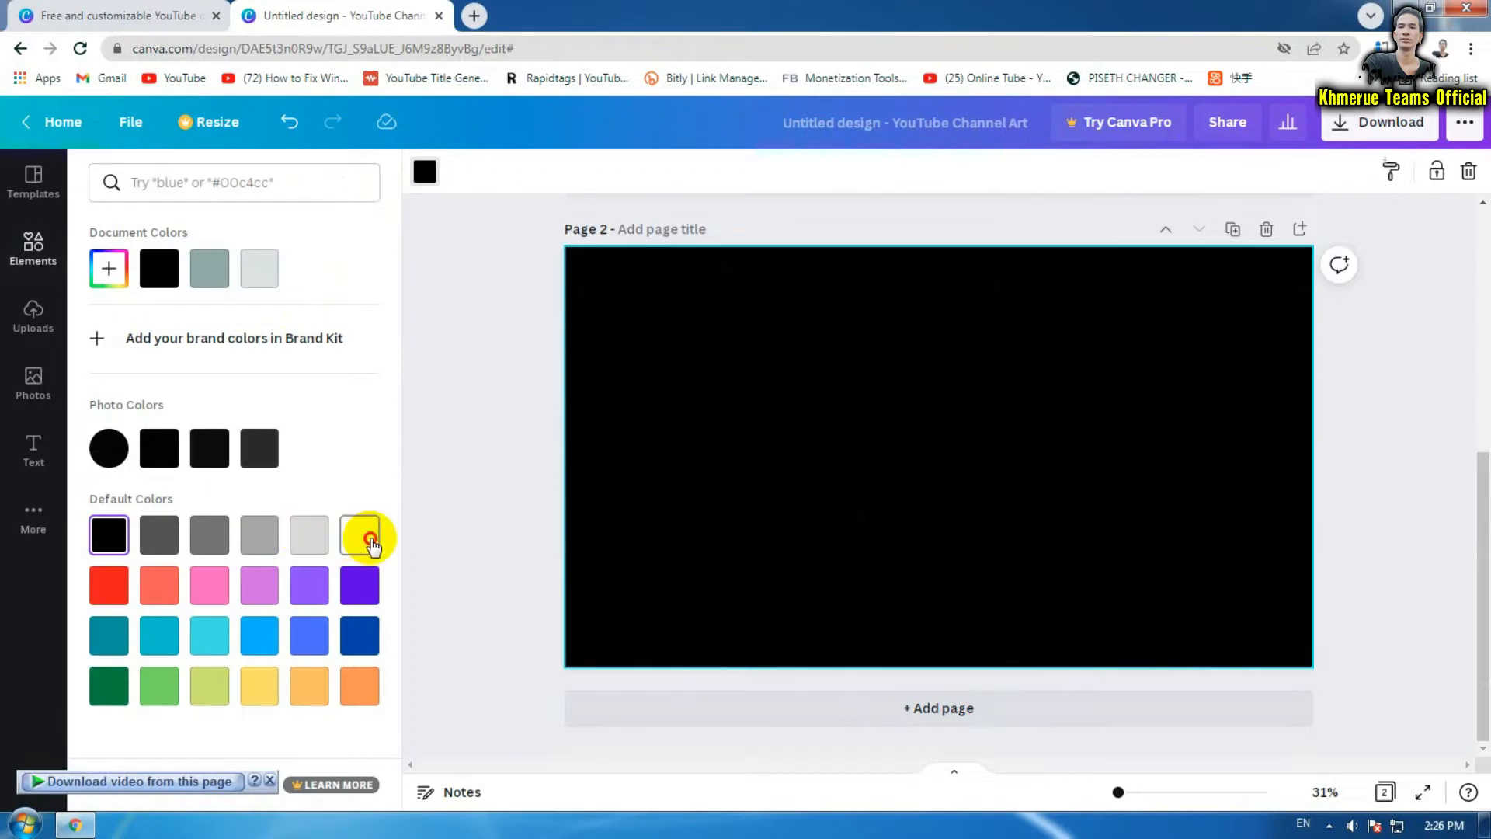
left_click(361, 534)
left_click(505, 475)
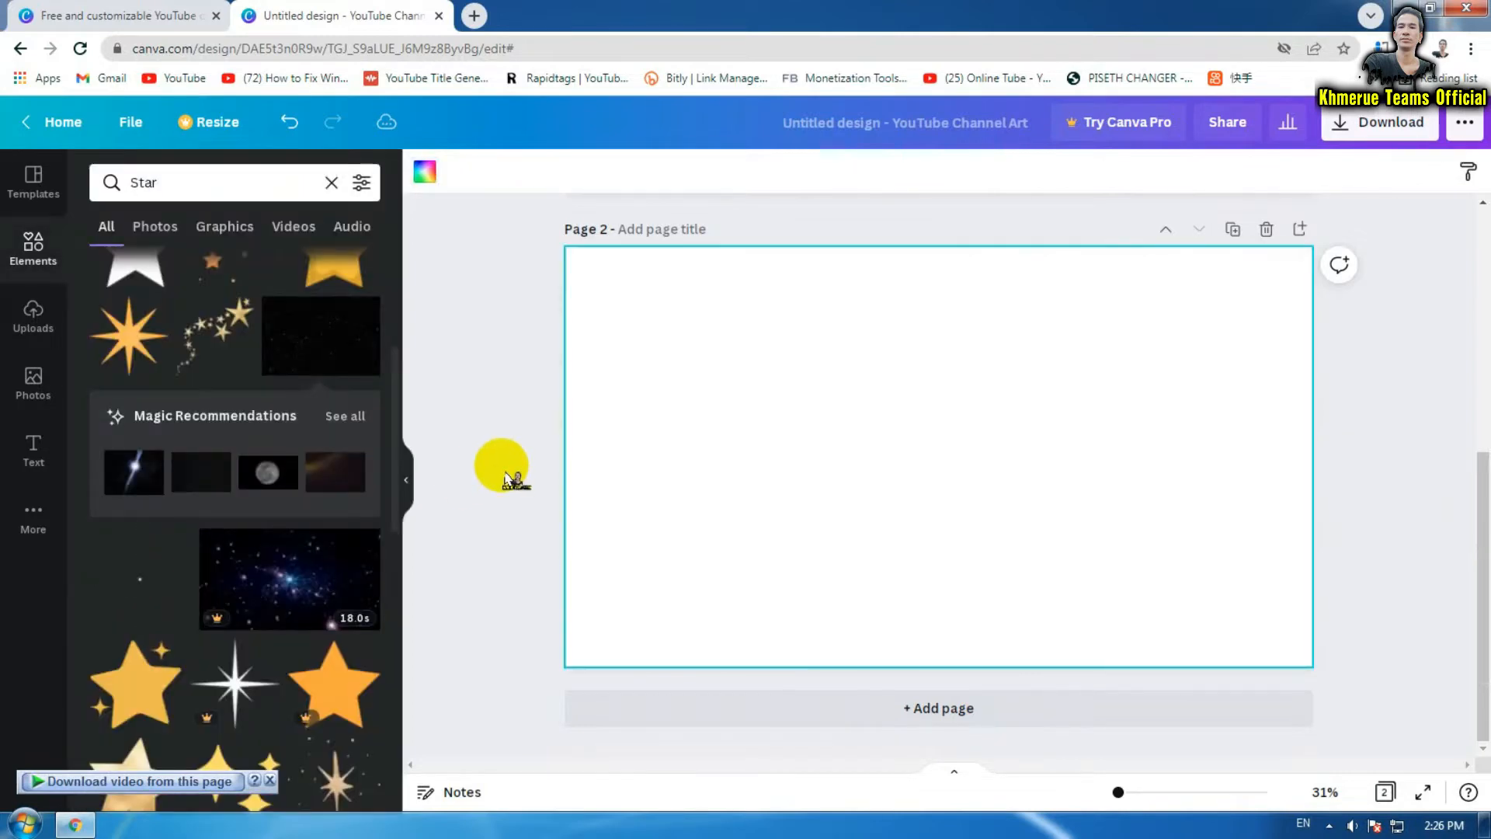
Search elements for 'forest', add the pine tree group to page 2, then search 'bush'
left_click(200, 182)
key("BackSpace")
key("BackSpace")
key("BackSpace")
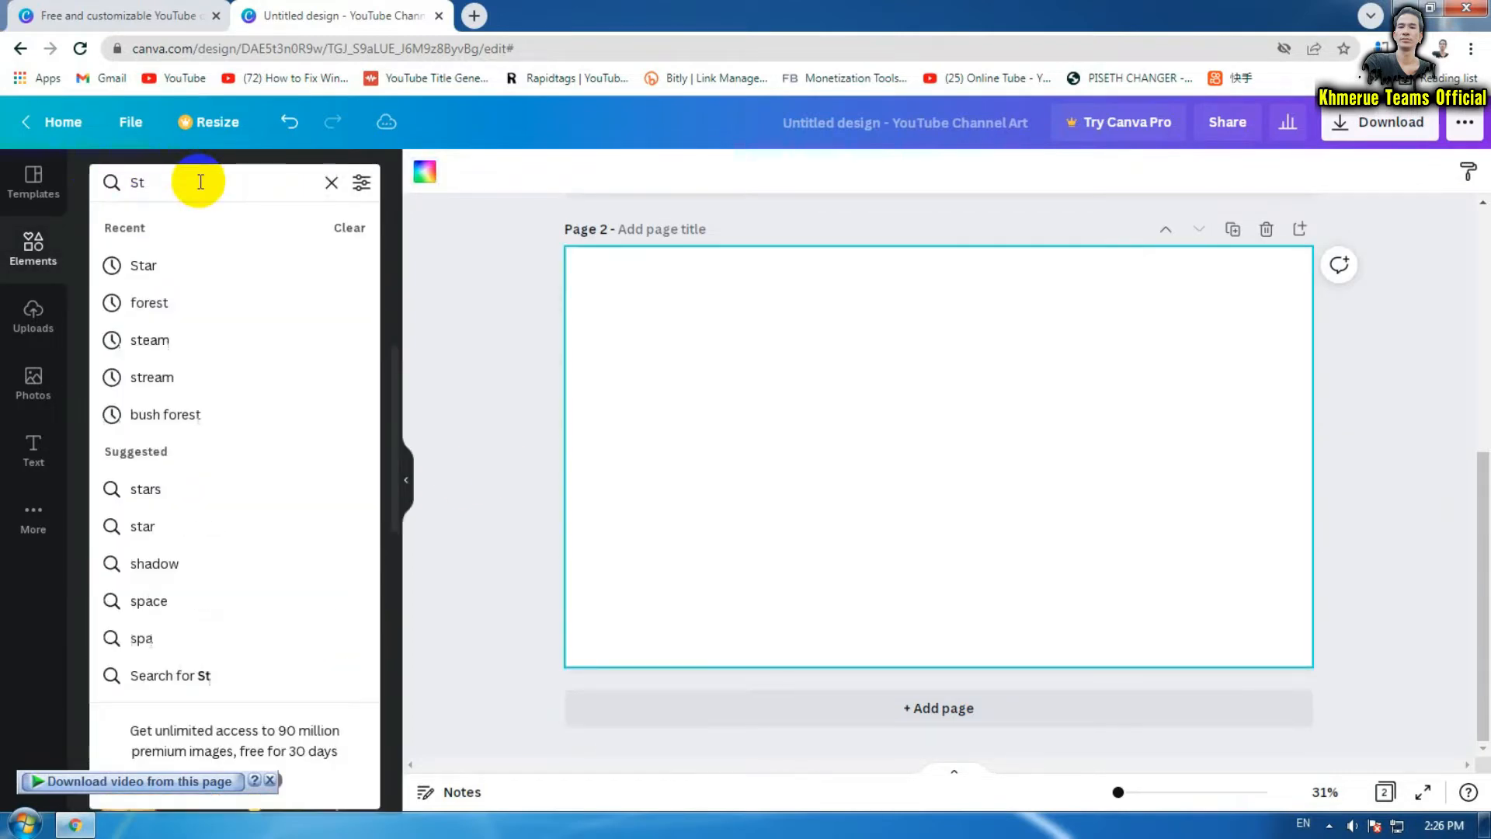
type("f")
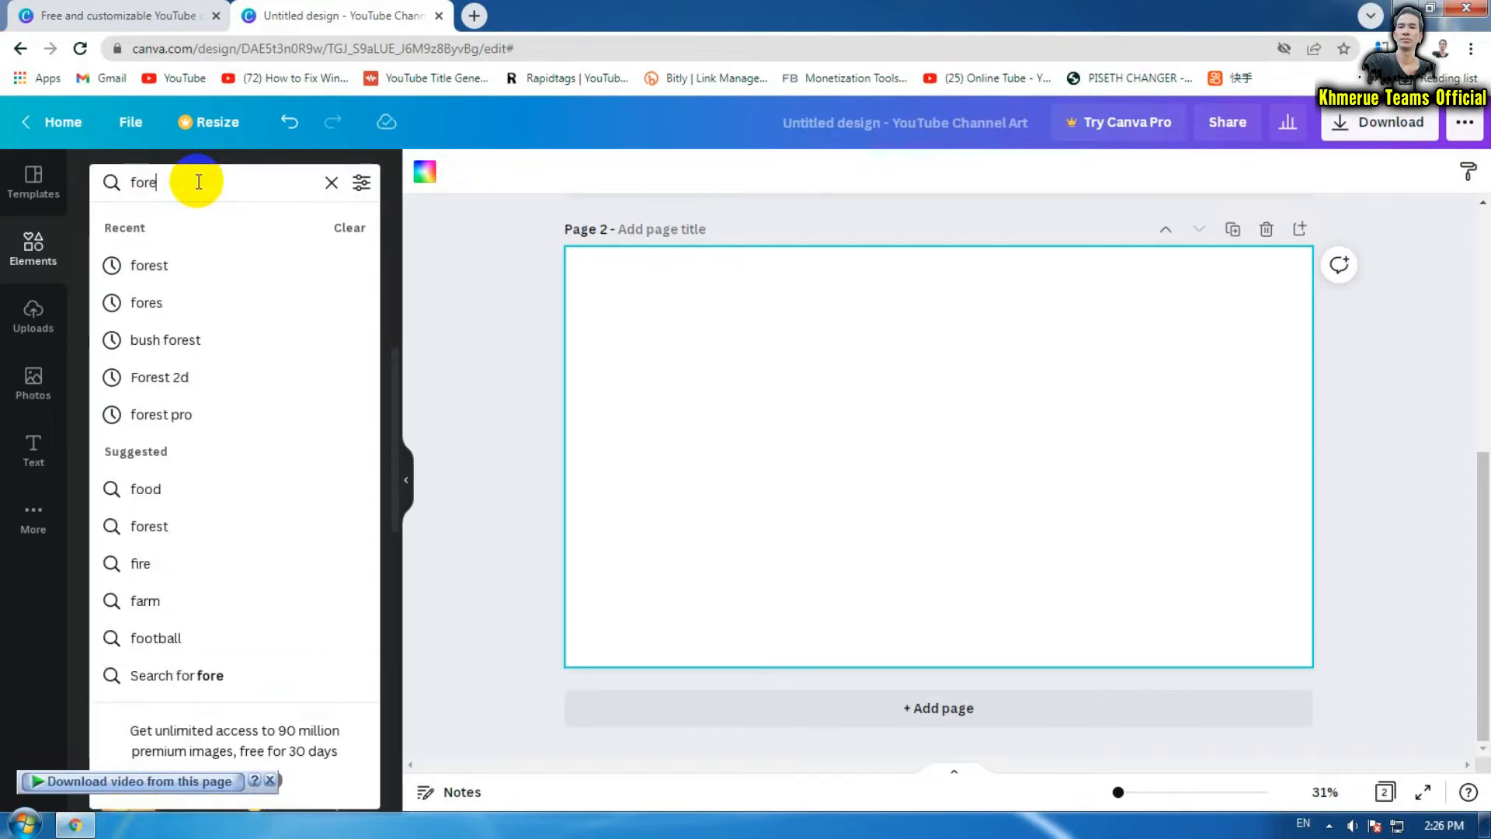
type("ore")
left_click(183, 266)
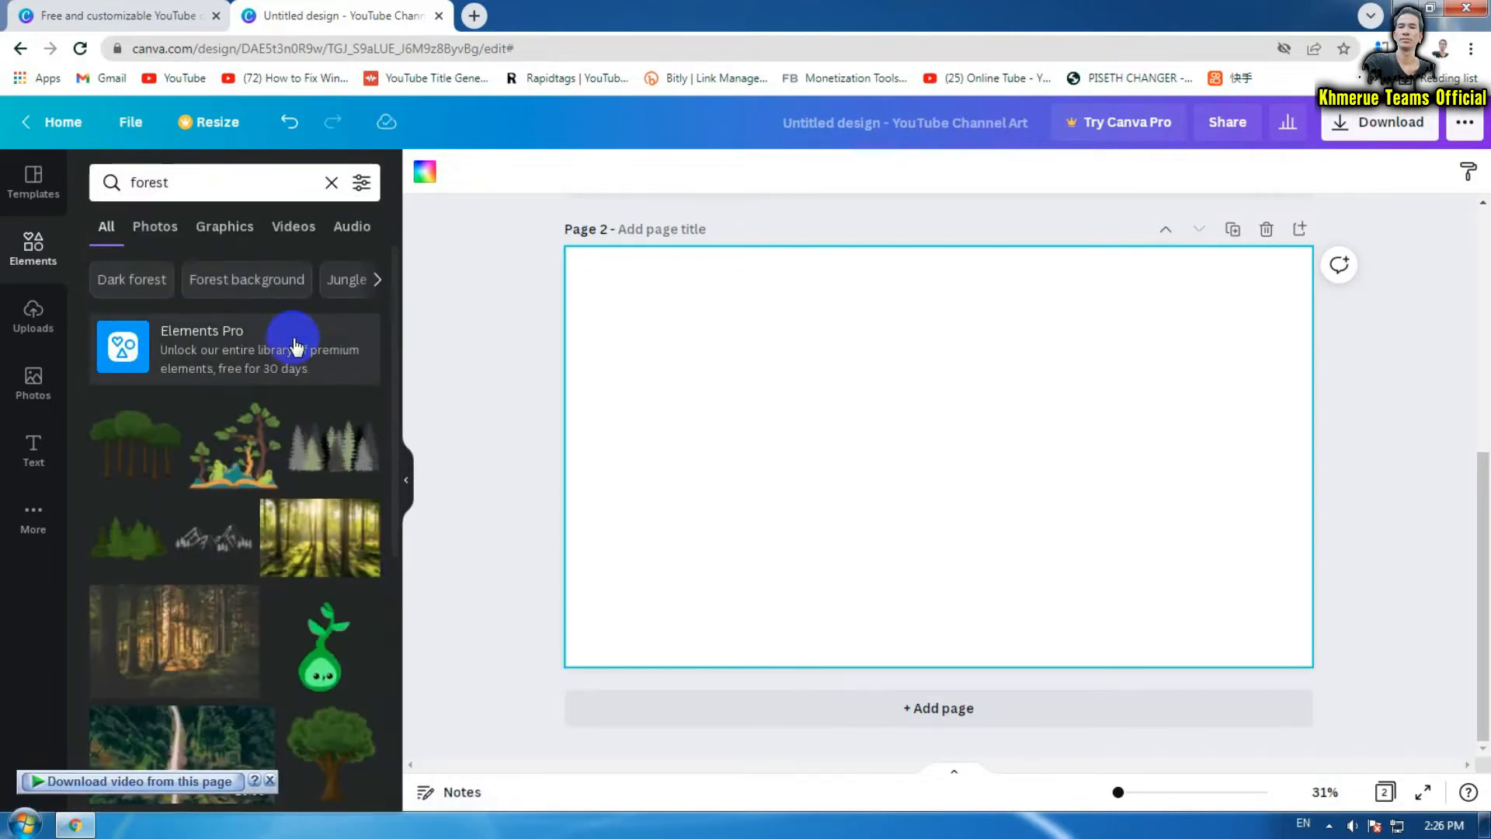
scroll(336, 488, "down", 1)
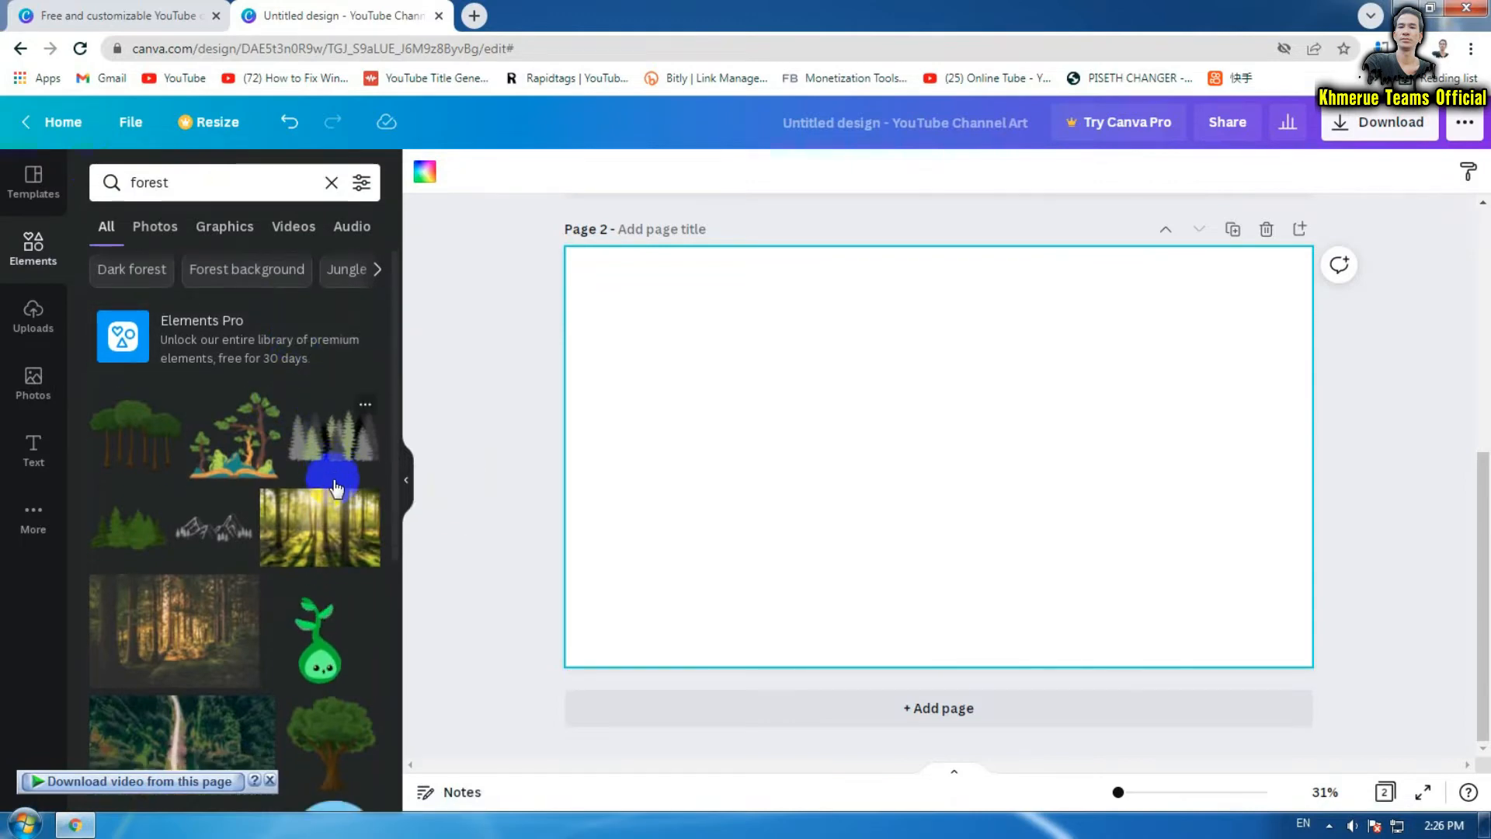
scroll(336, 488, "down", 3)
scroll(339, 492, "down", 1)
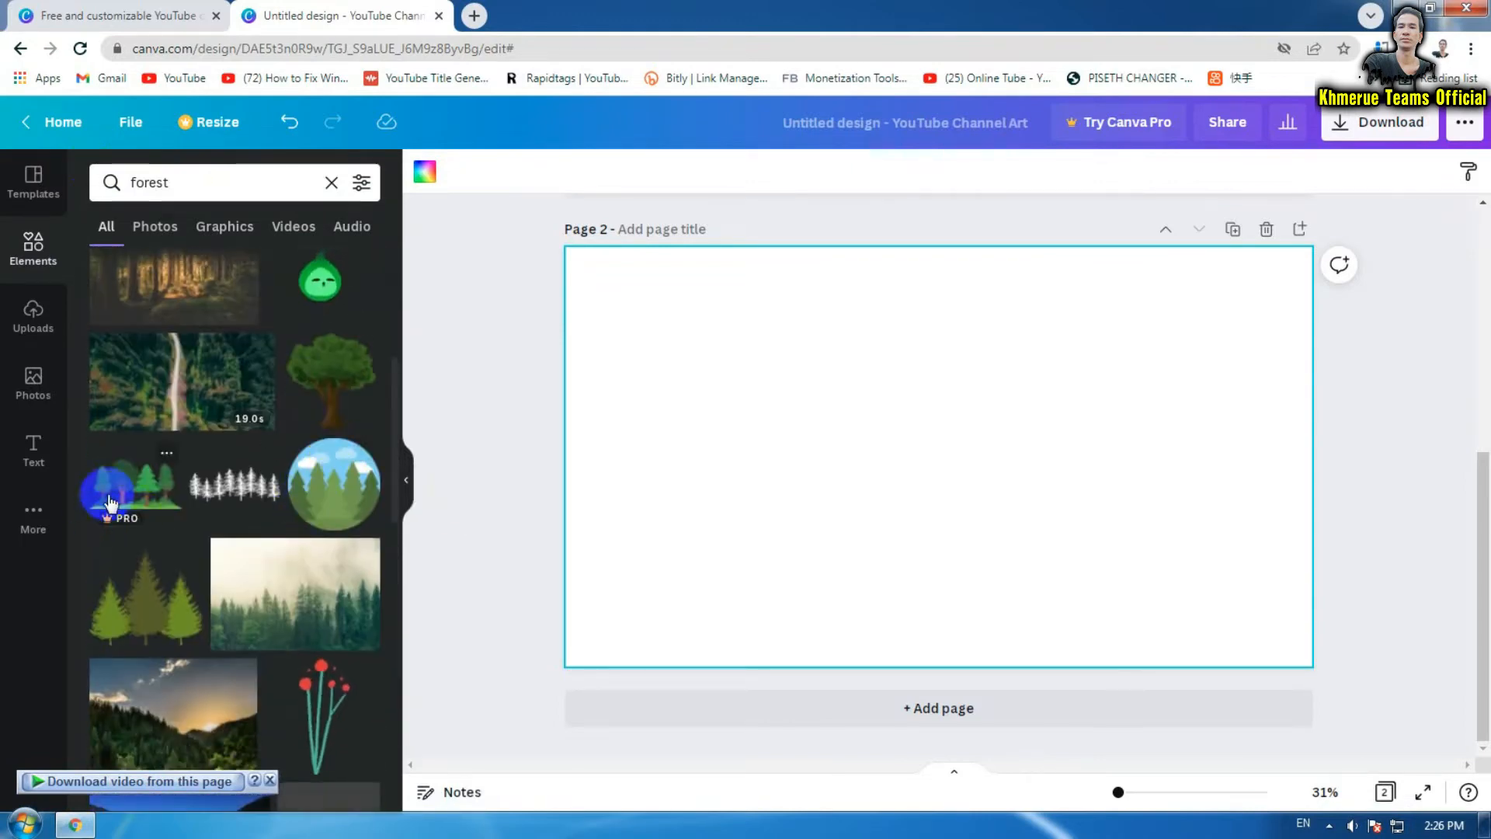
left_click_drag(136, 492, 600, 444)
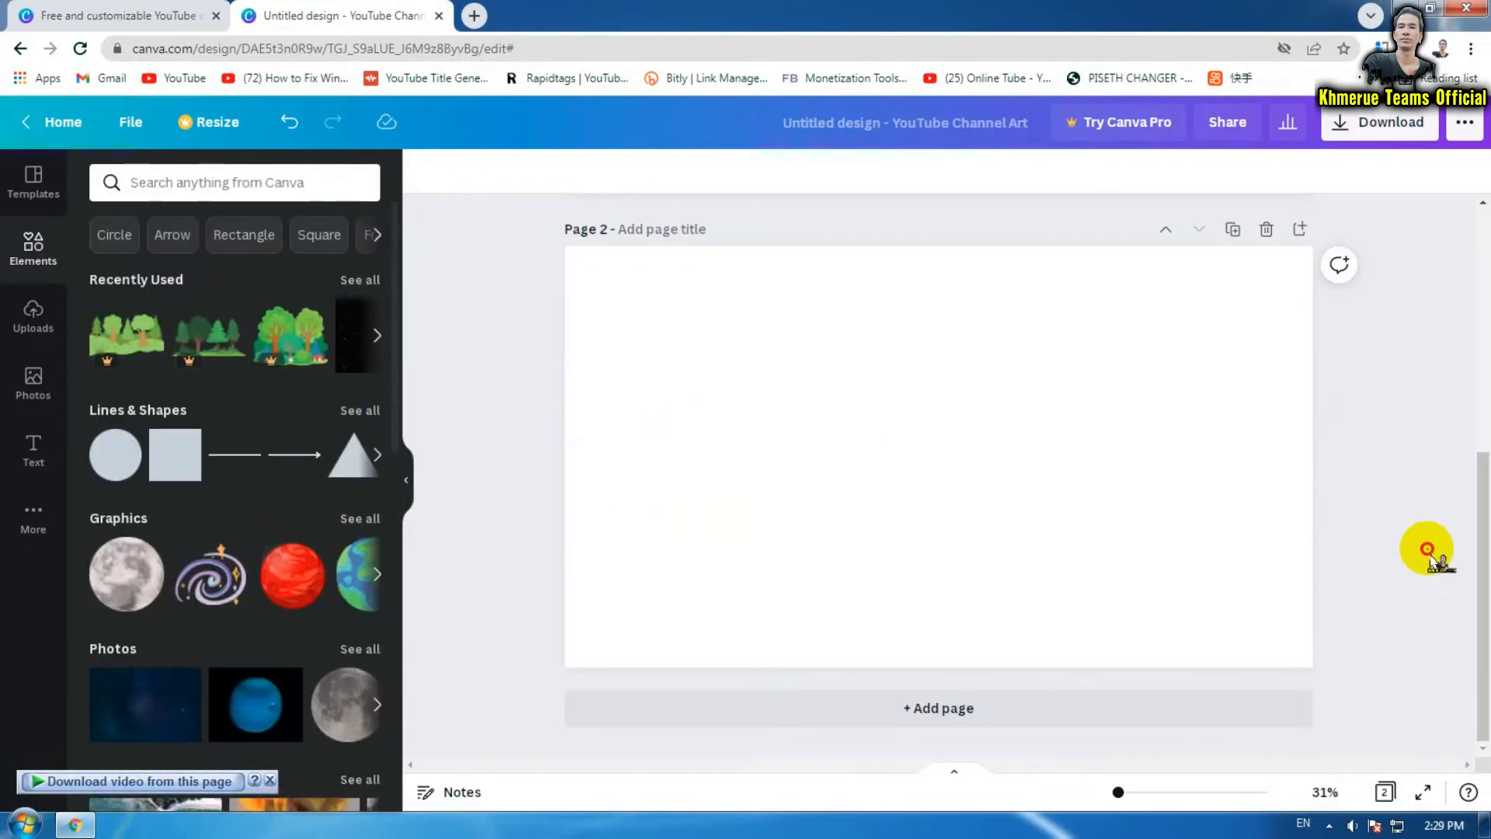
left_click(231, 178)
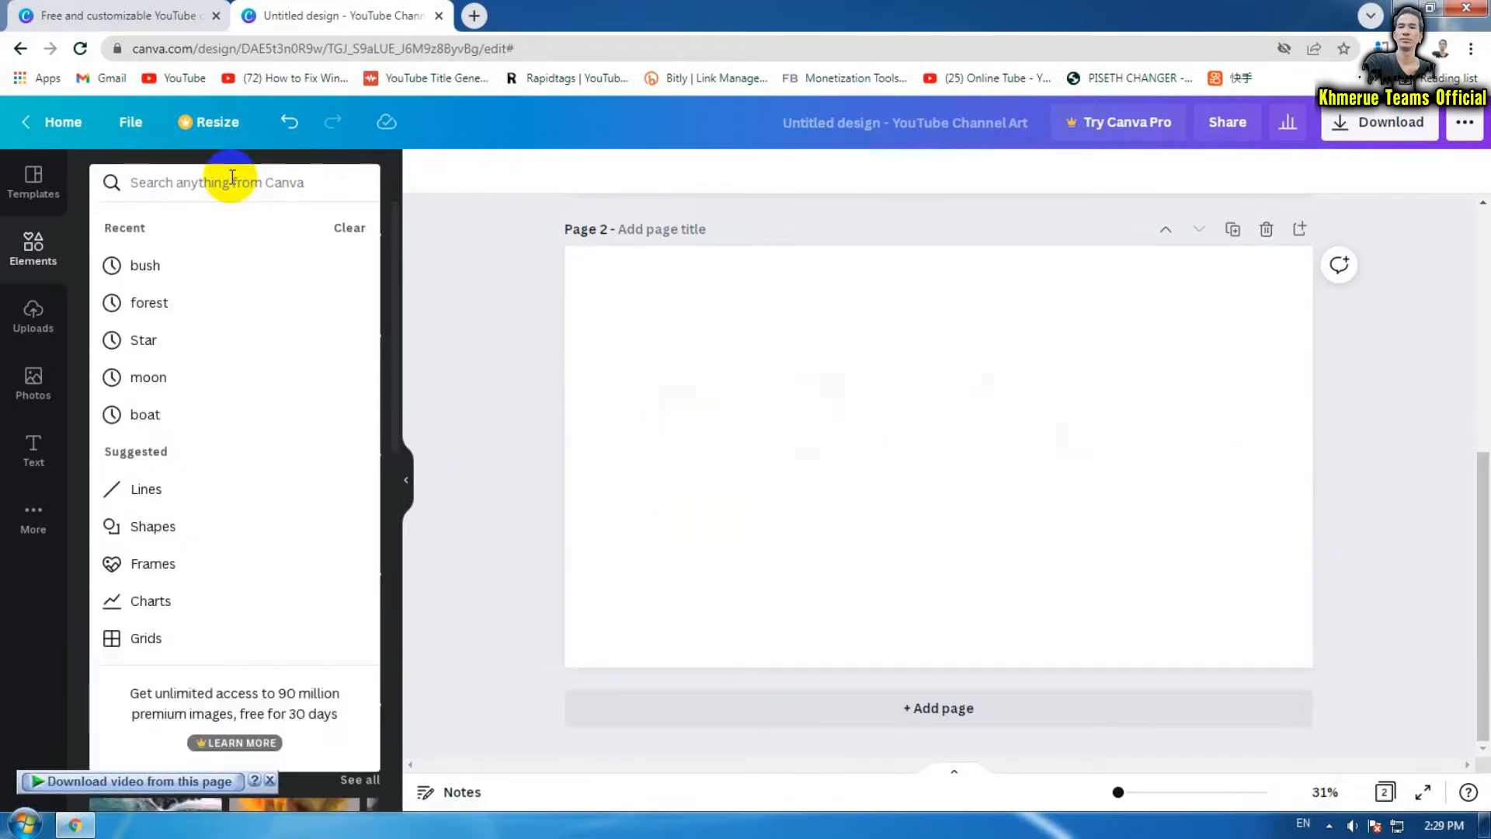
left_click(196, 266)
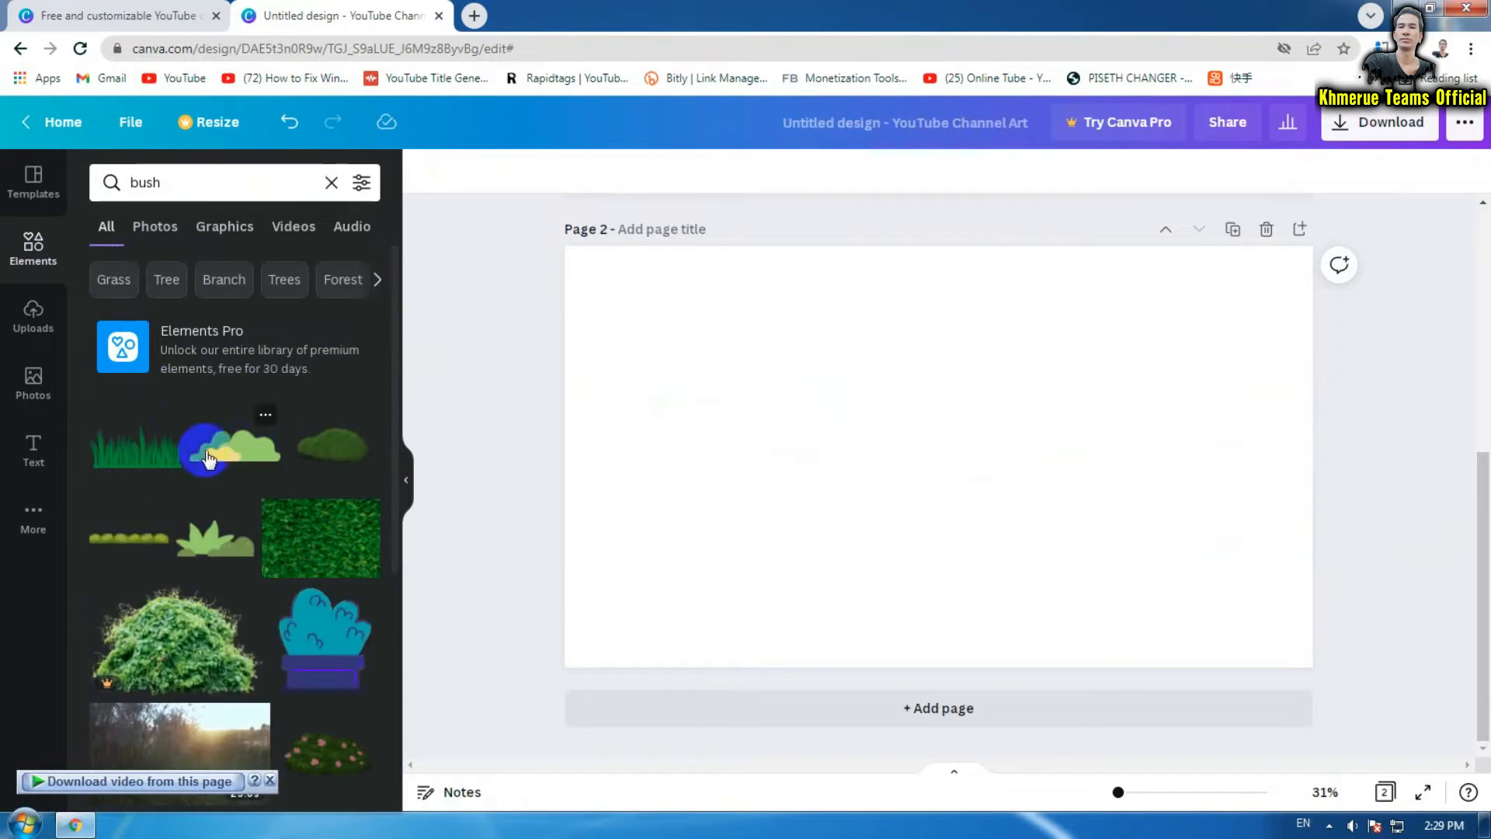
Add the green grass element at page 2's left edge and duplicate copies across its width
left_click(124, 452)
left_click_drag(963, 470, 737, 471)
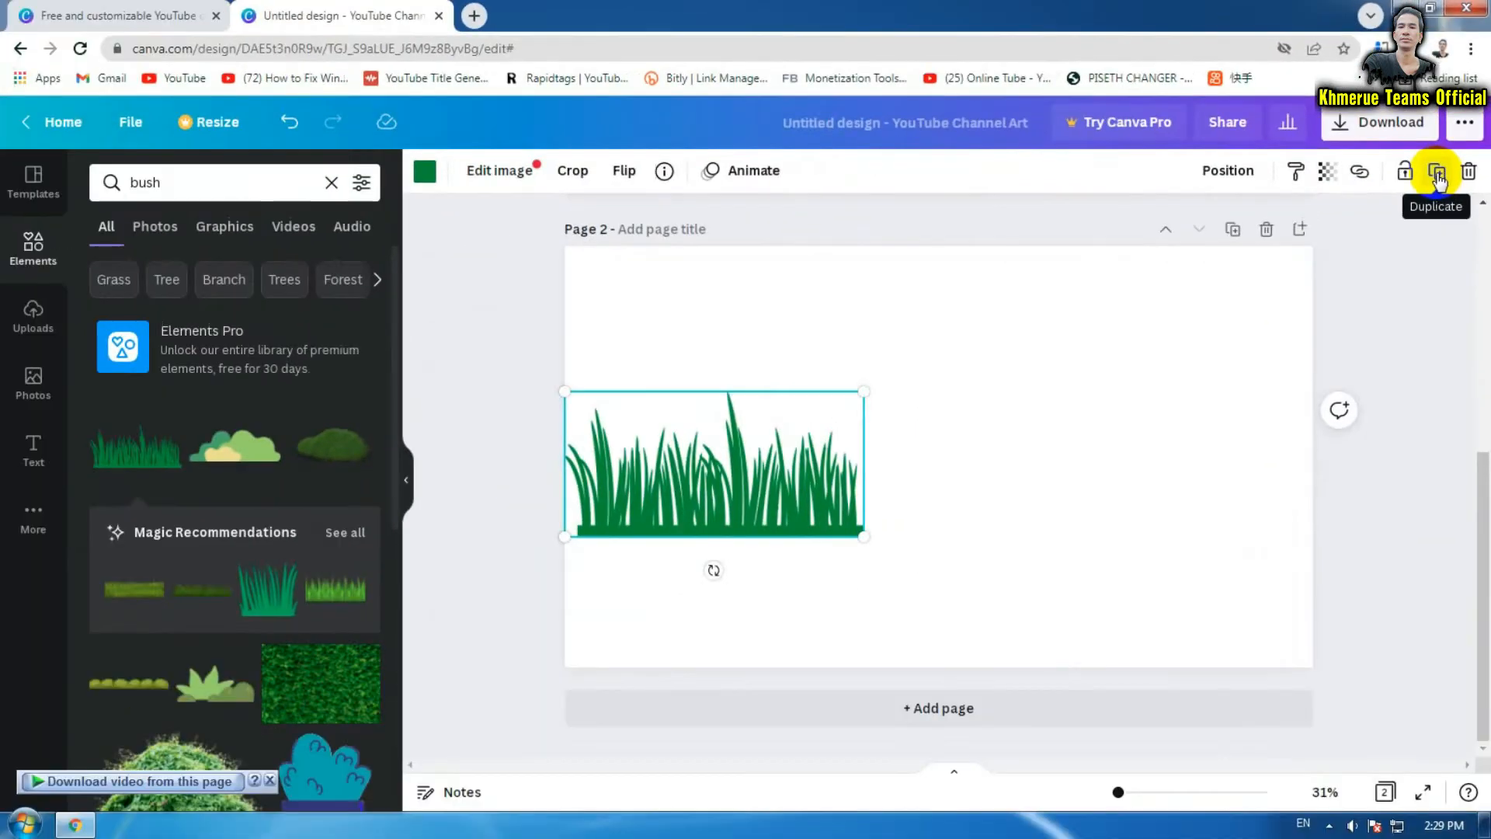
left_click(1383, 345)
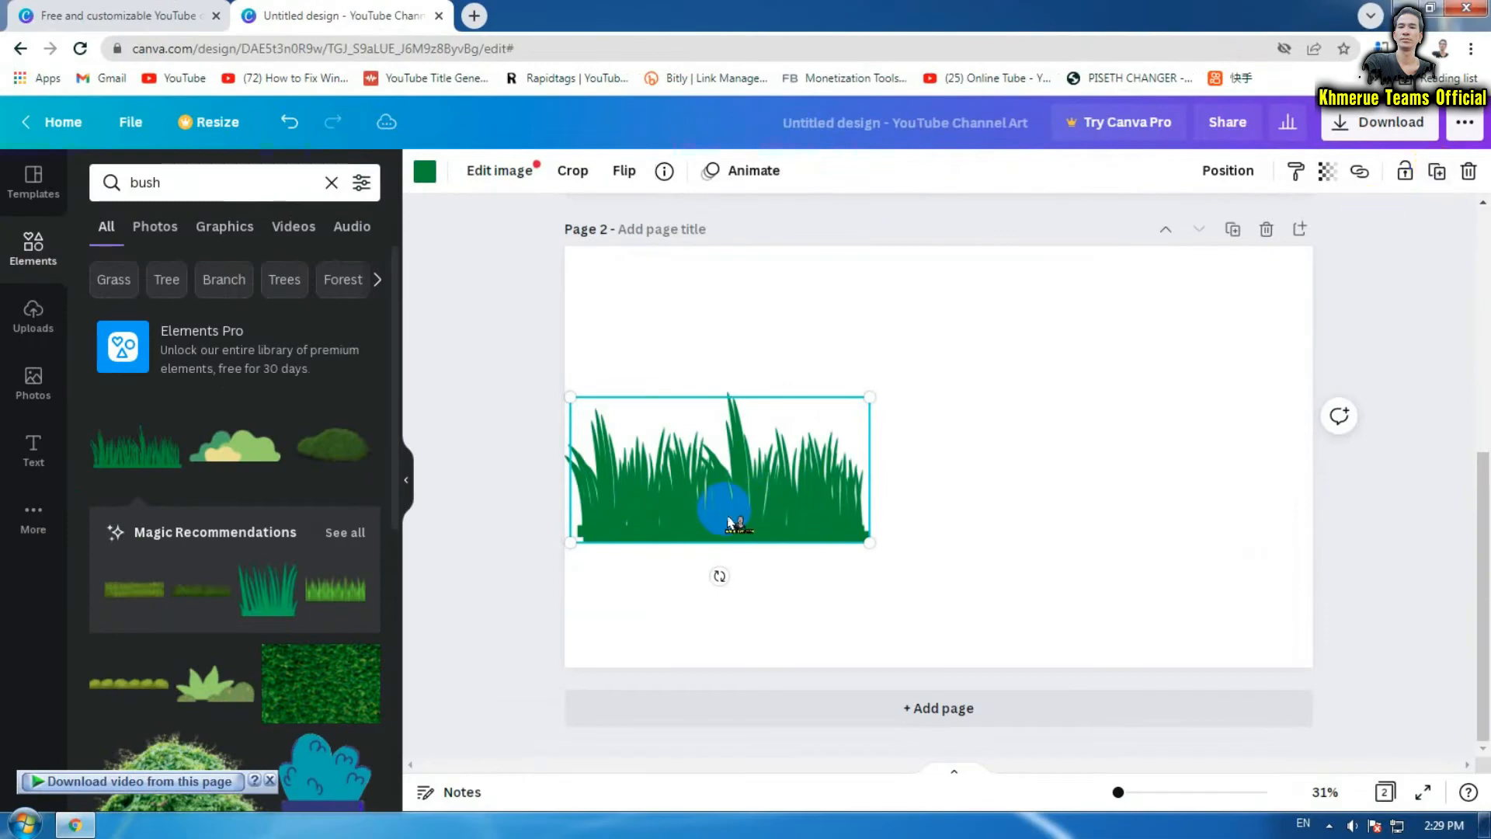
left_click_drag(730, 507, 1248, 482)
left_click(1438, 177)
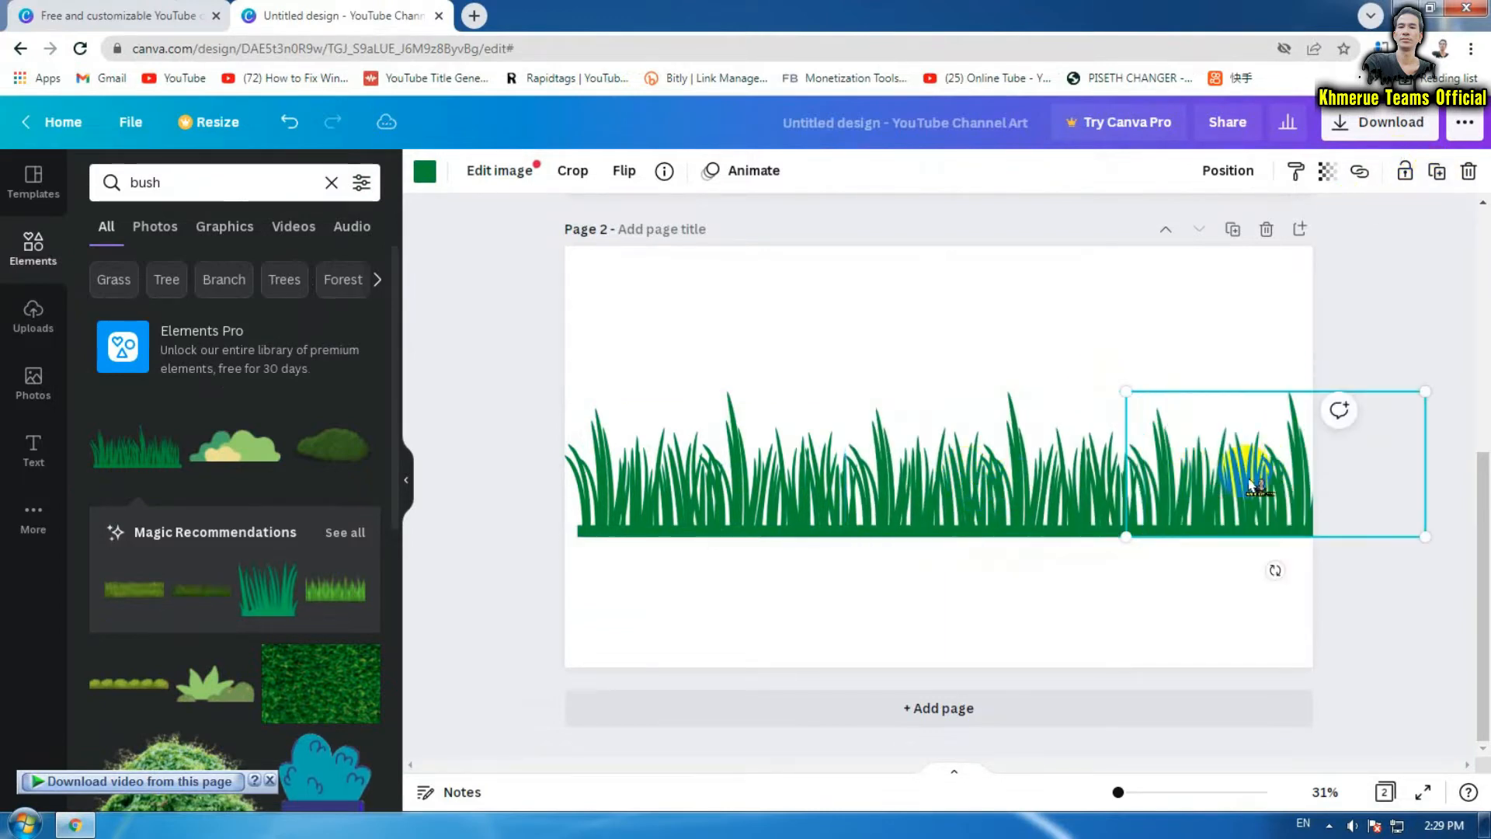
left_click(1406, 604)
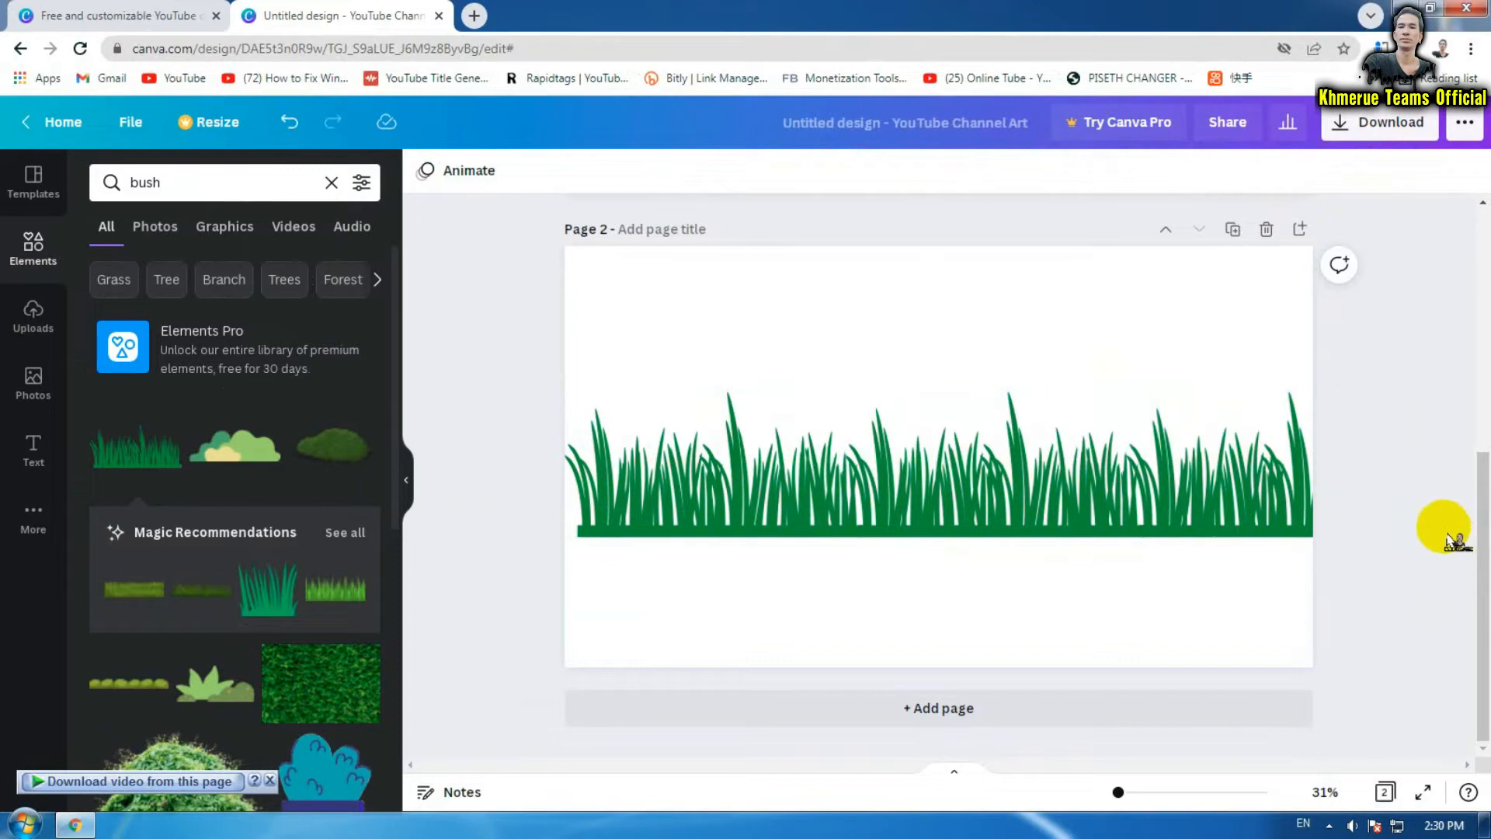
Filter the 'Tree' search to Graphics and drag the clouds-and-trees graphic onto page 2's left
scroll(285, 513, "down", 4)
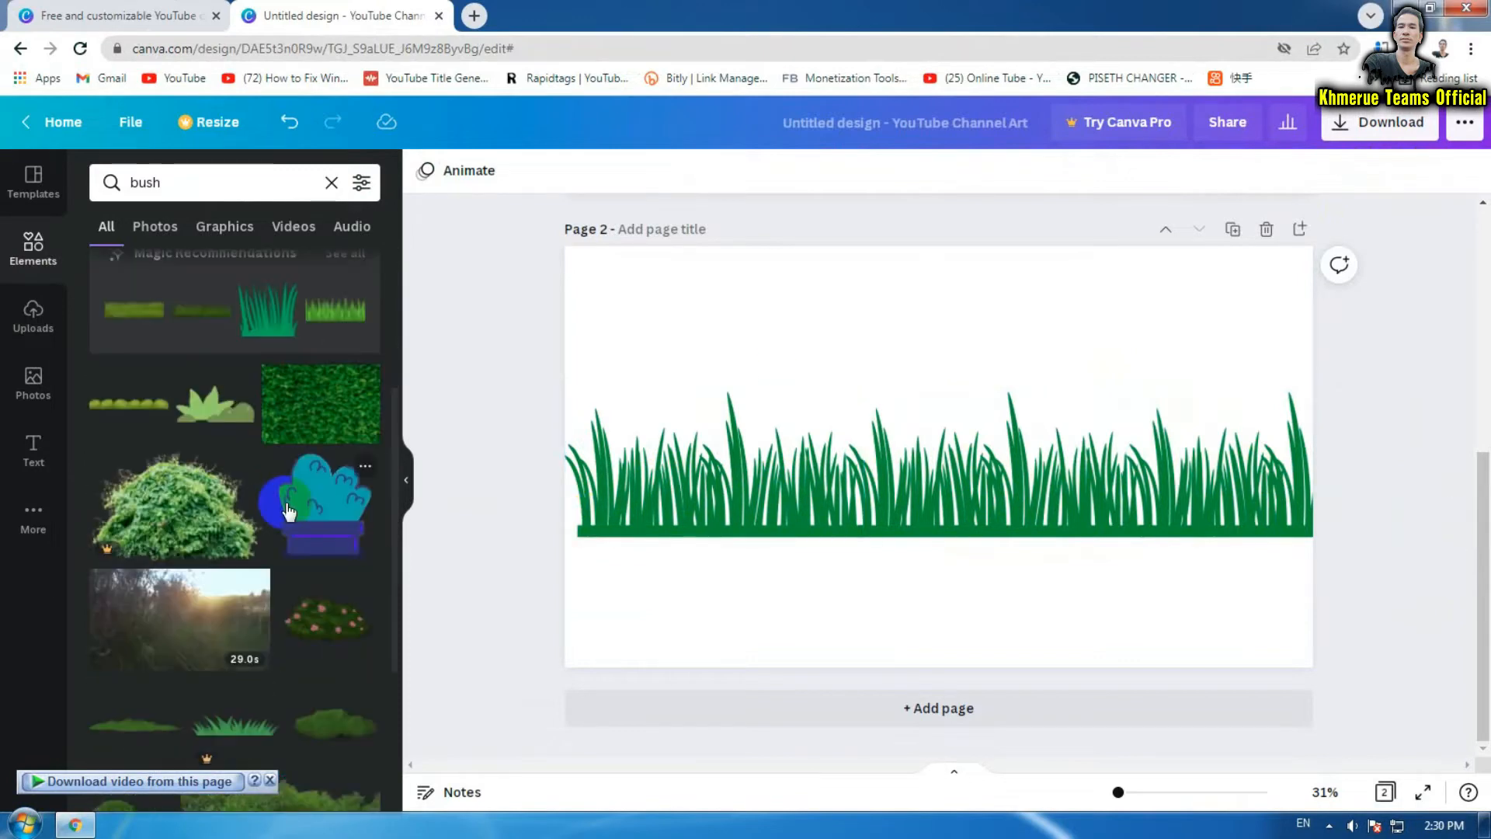
scroll(287, 511, "down", 3)
scroll(289, 513, "up", 7)
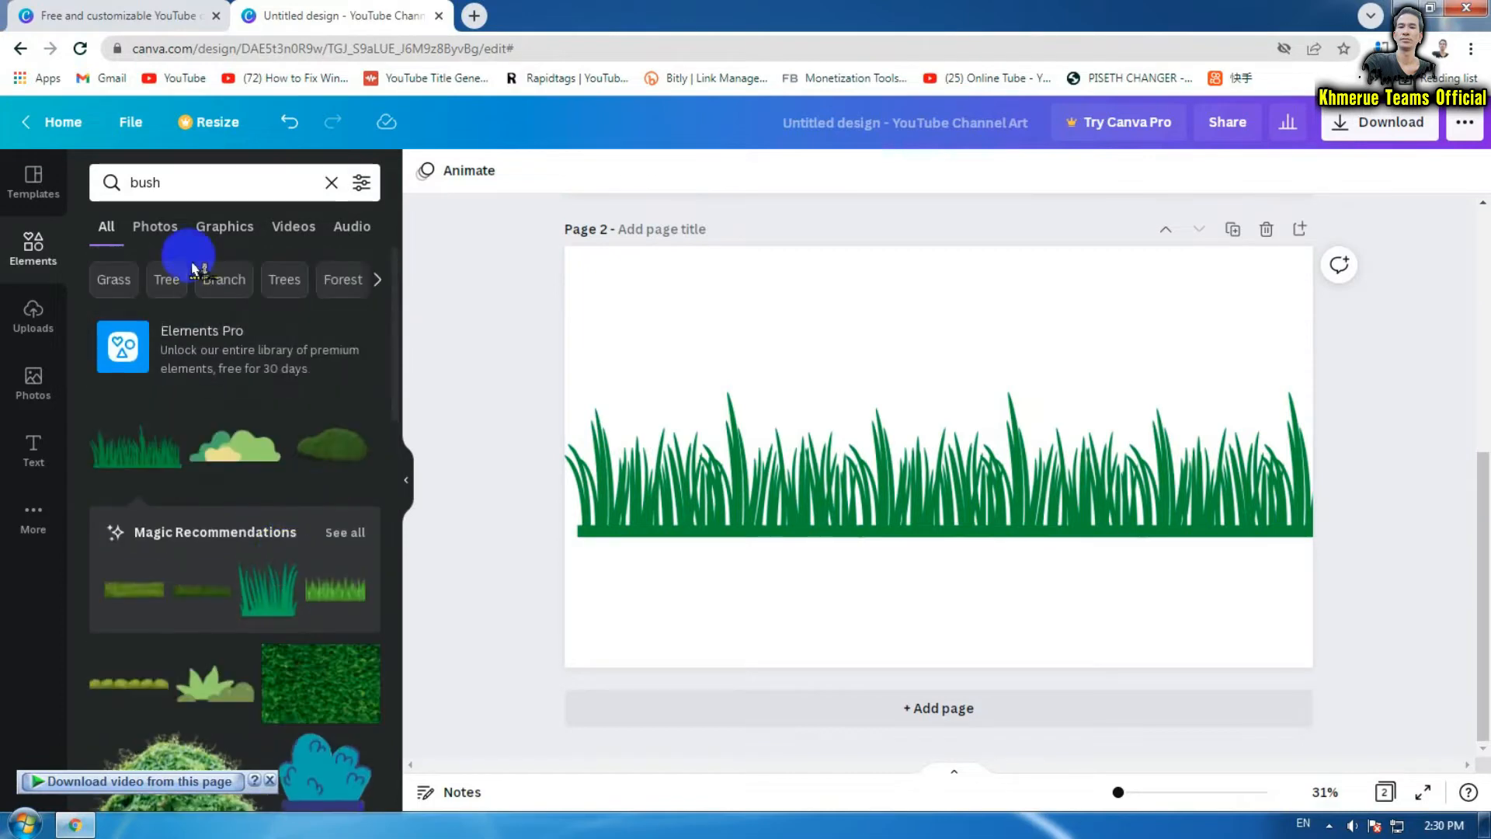
left_click(160, 286)
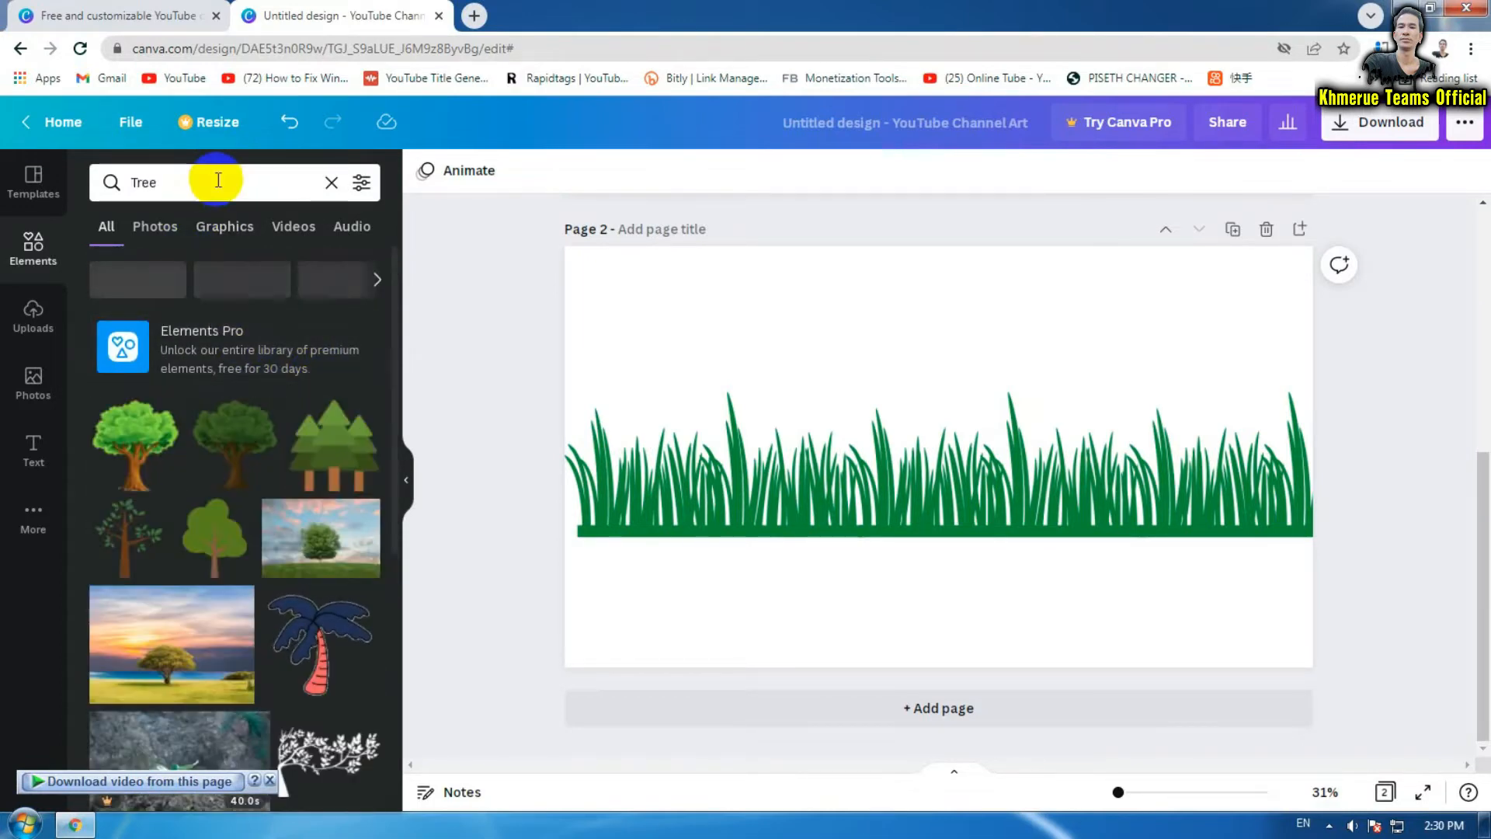
left_click(225, 233)
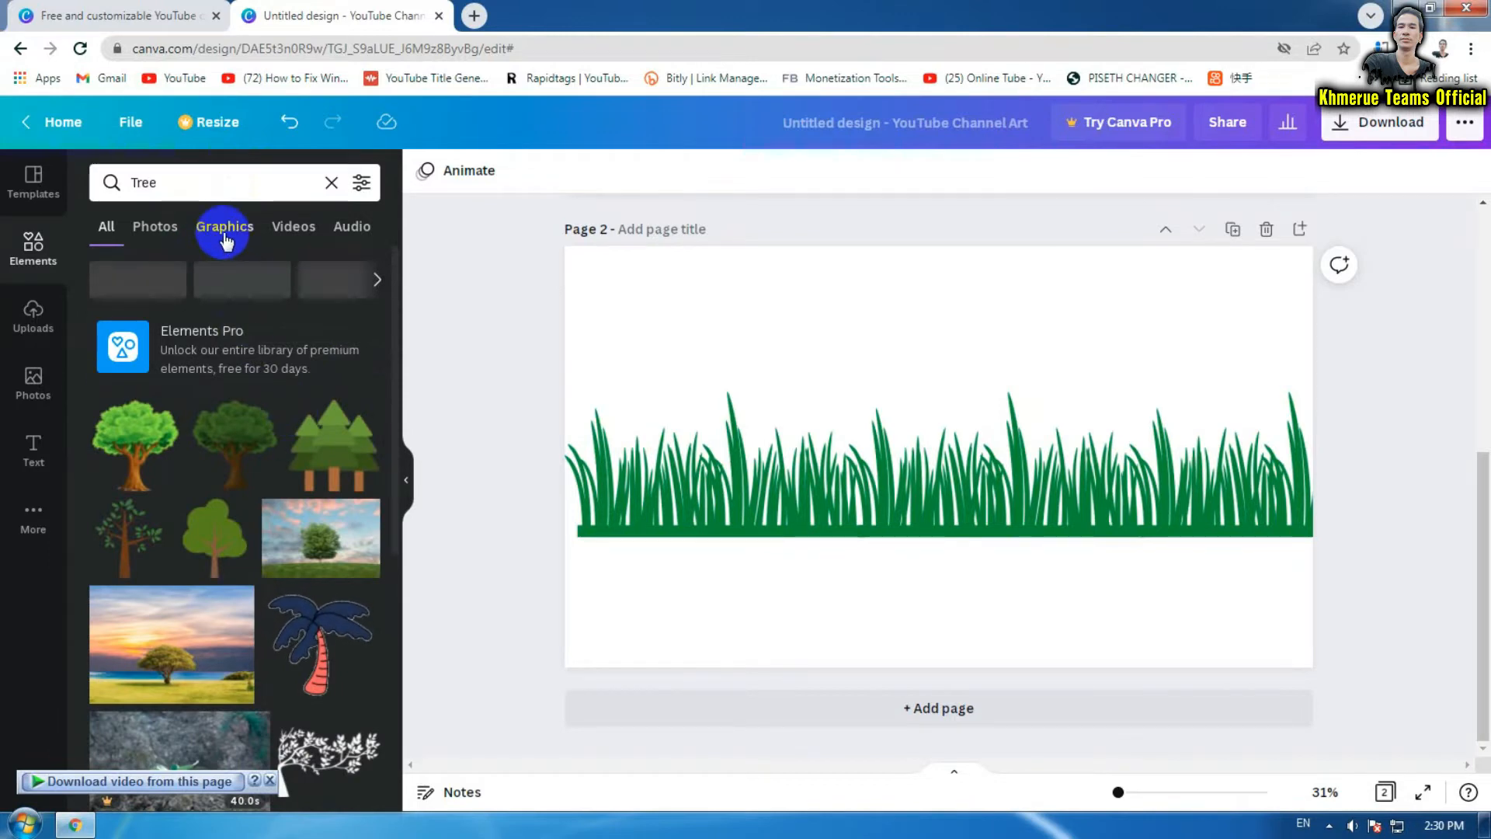
scroll(257, 333, "down", 3)
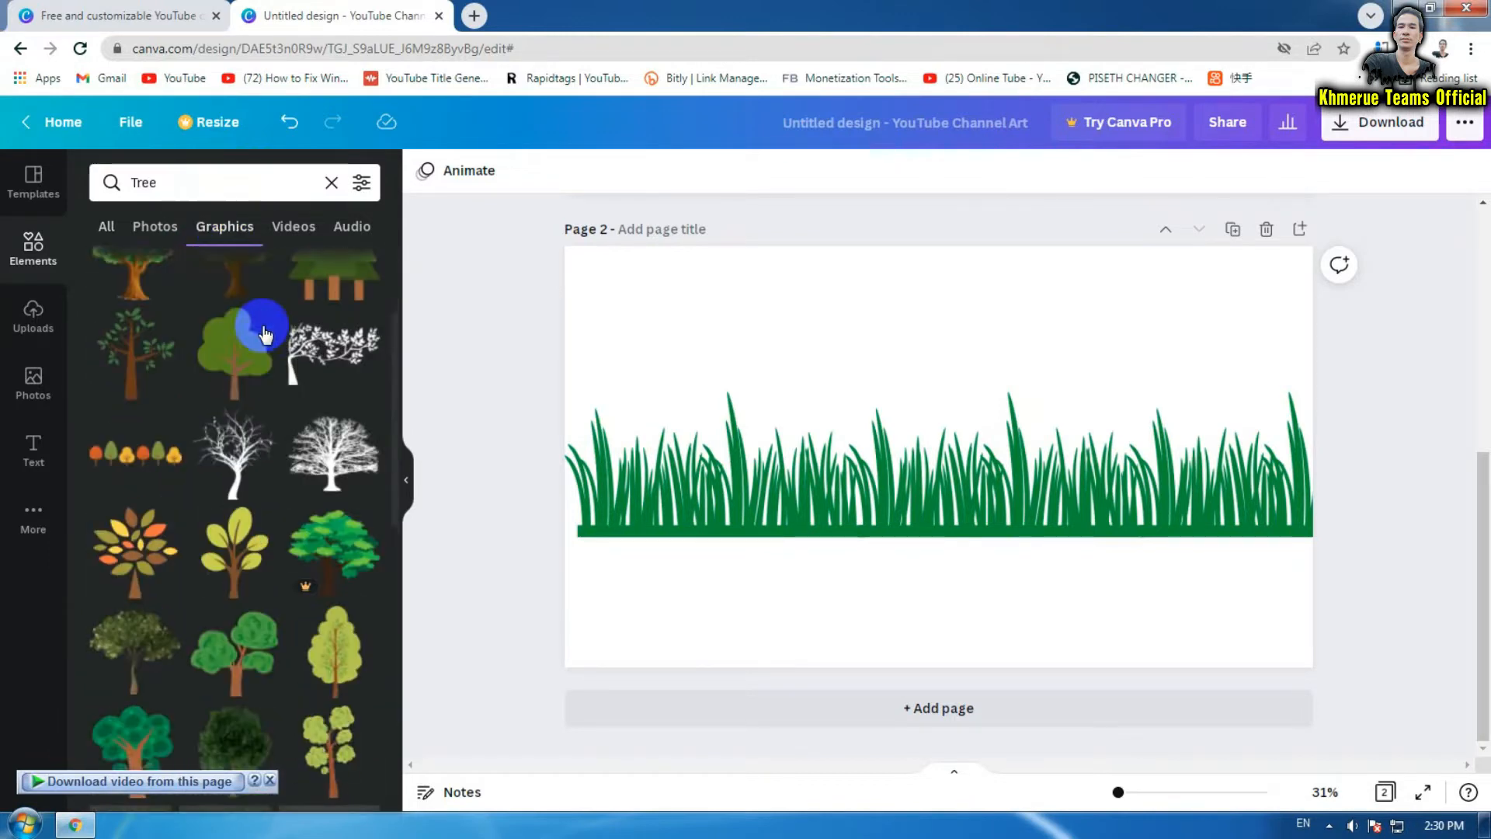
scroll(264, 334, "down", 5)
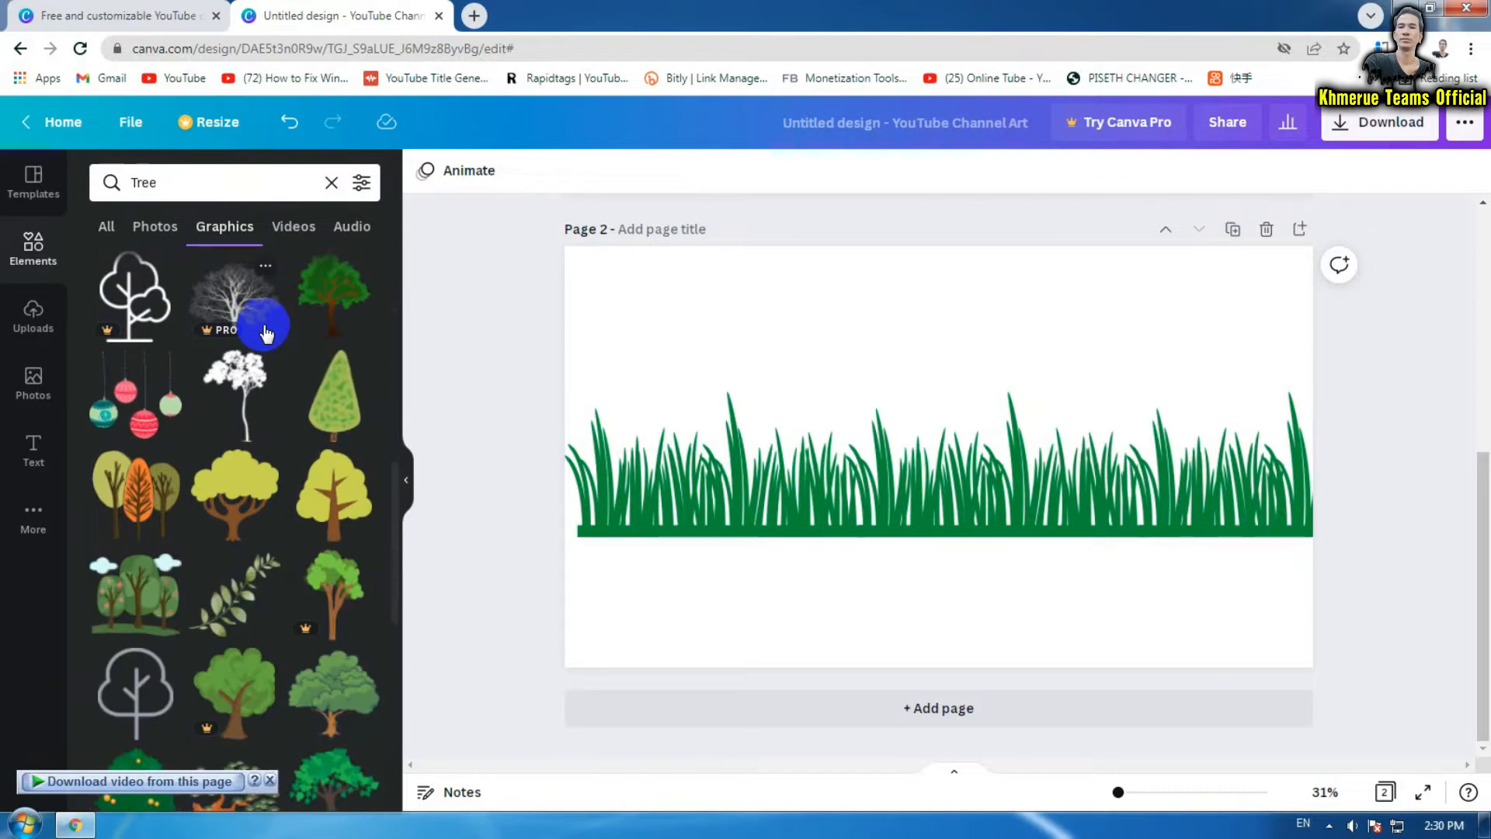
scroll(260, 326, "down", 2)
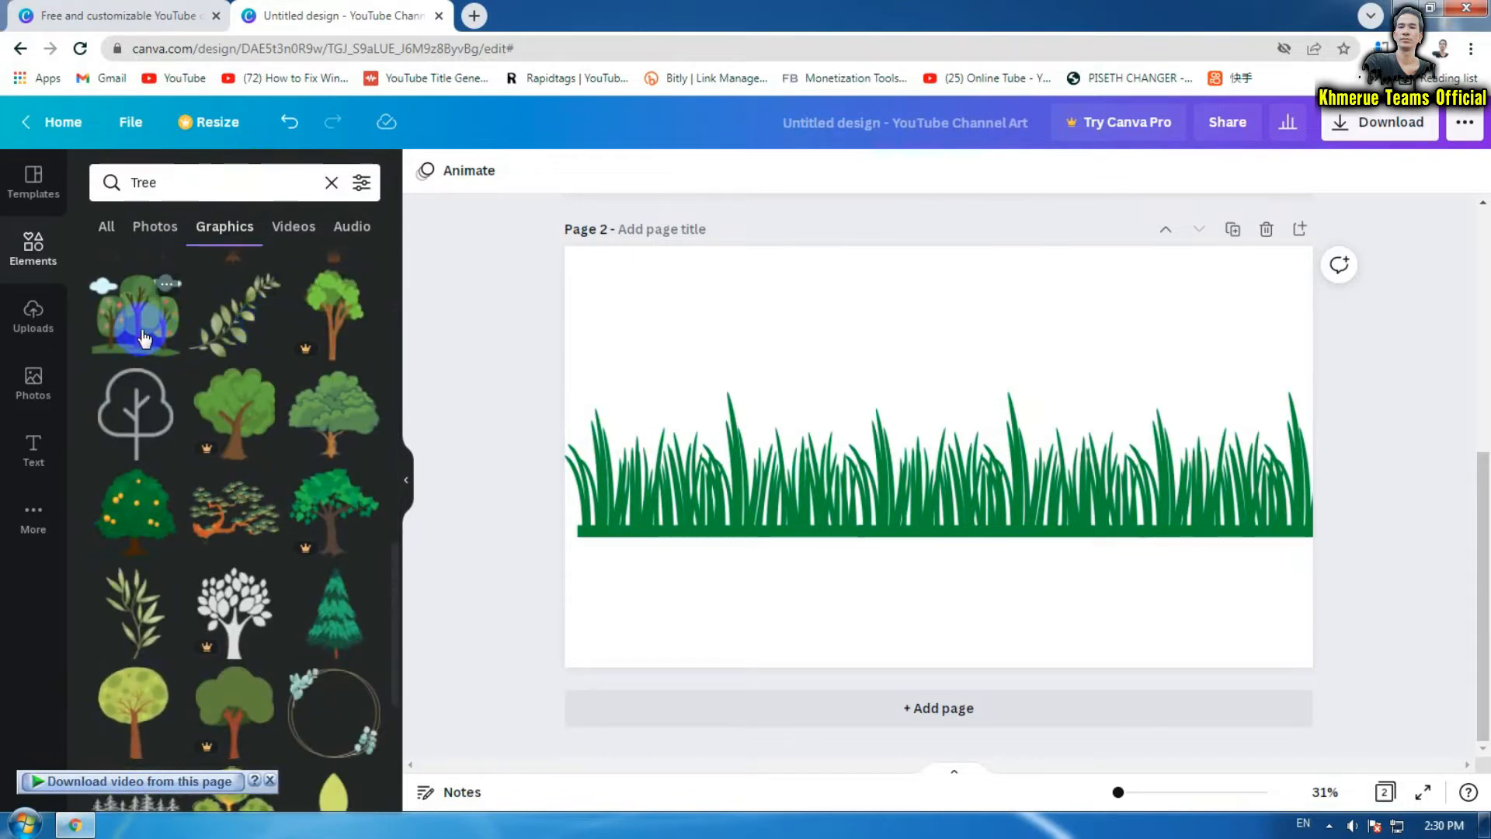
left_click_drag(144, 338, 649, 429)
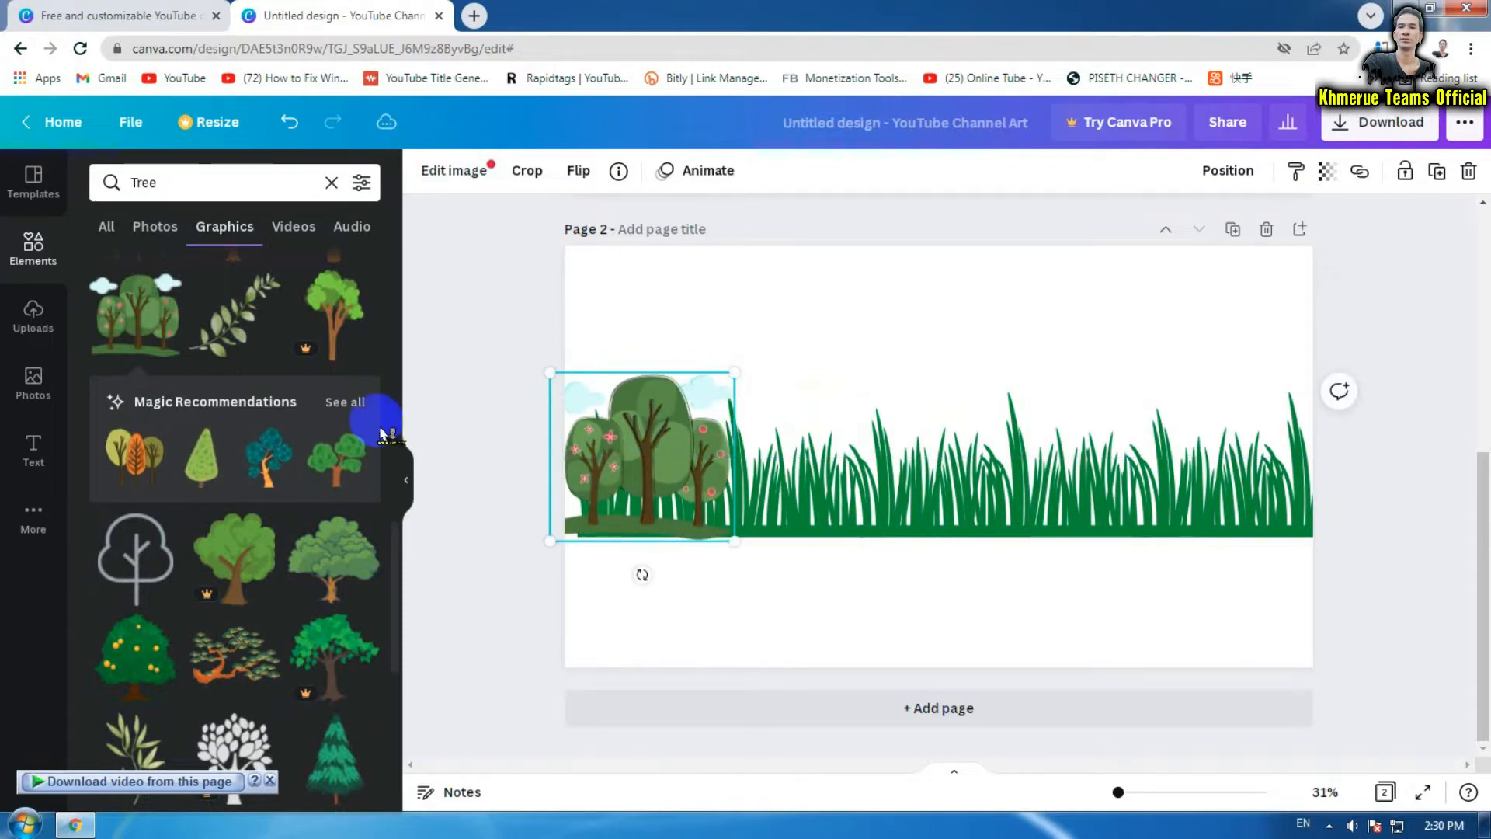
scroll(382, 376, "down", 10)
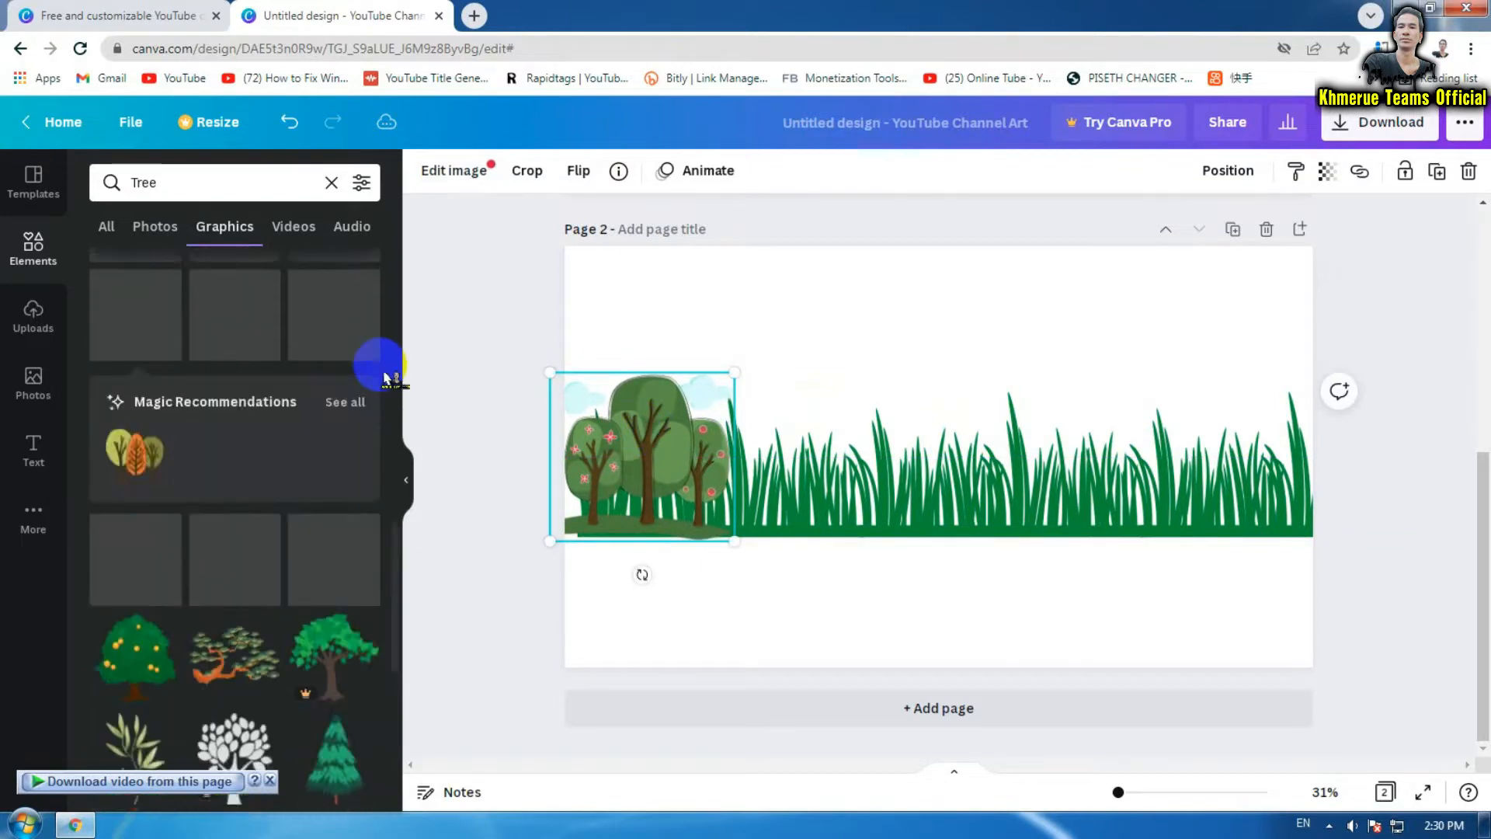
scroll(384, 378, "up", 7)
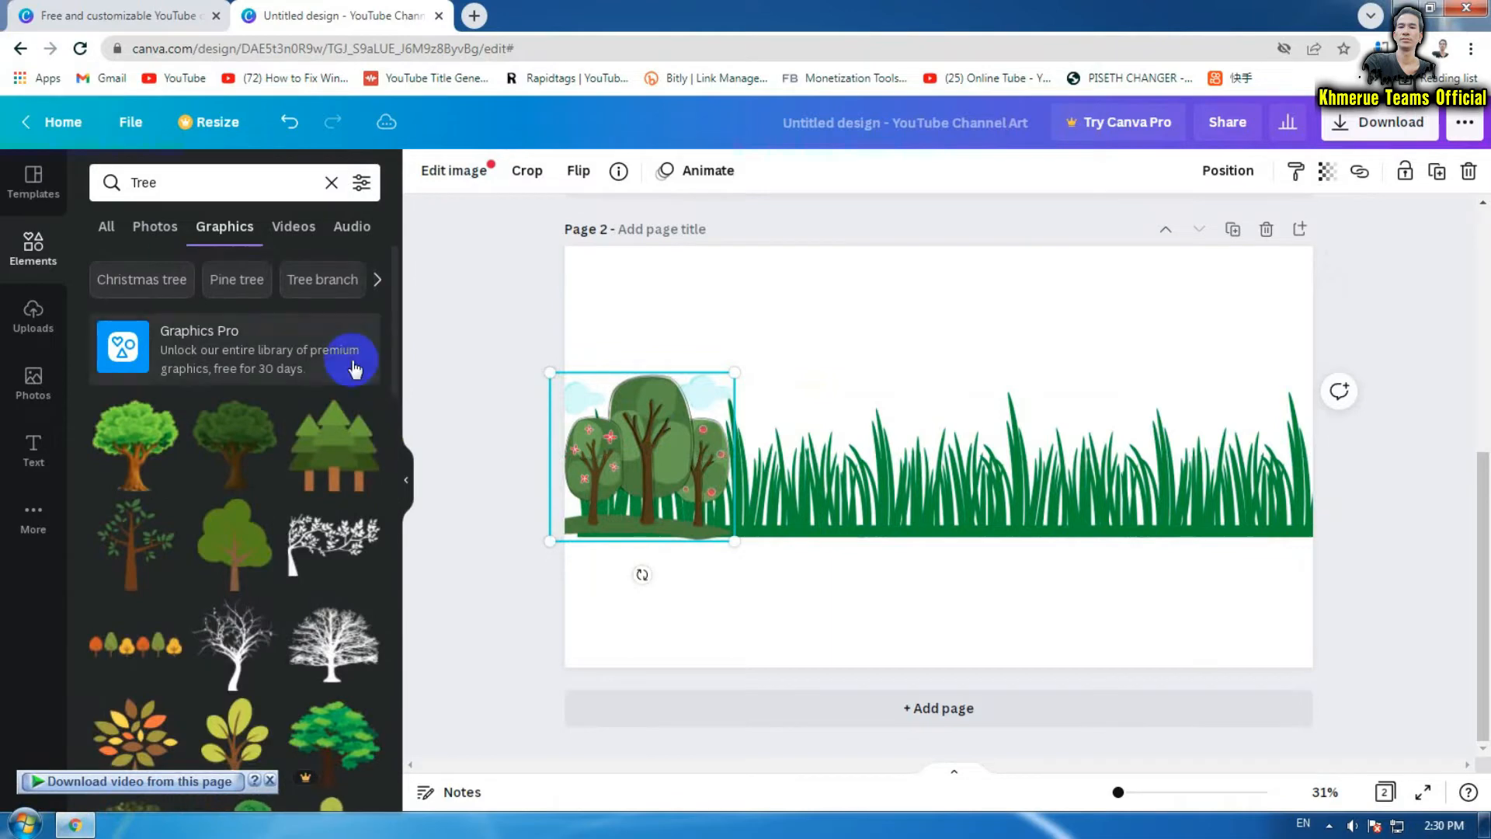
Switch the tree element results back to All and scroll through them
left_click(118, 244)
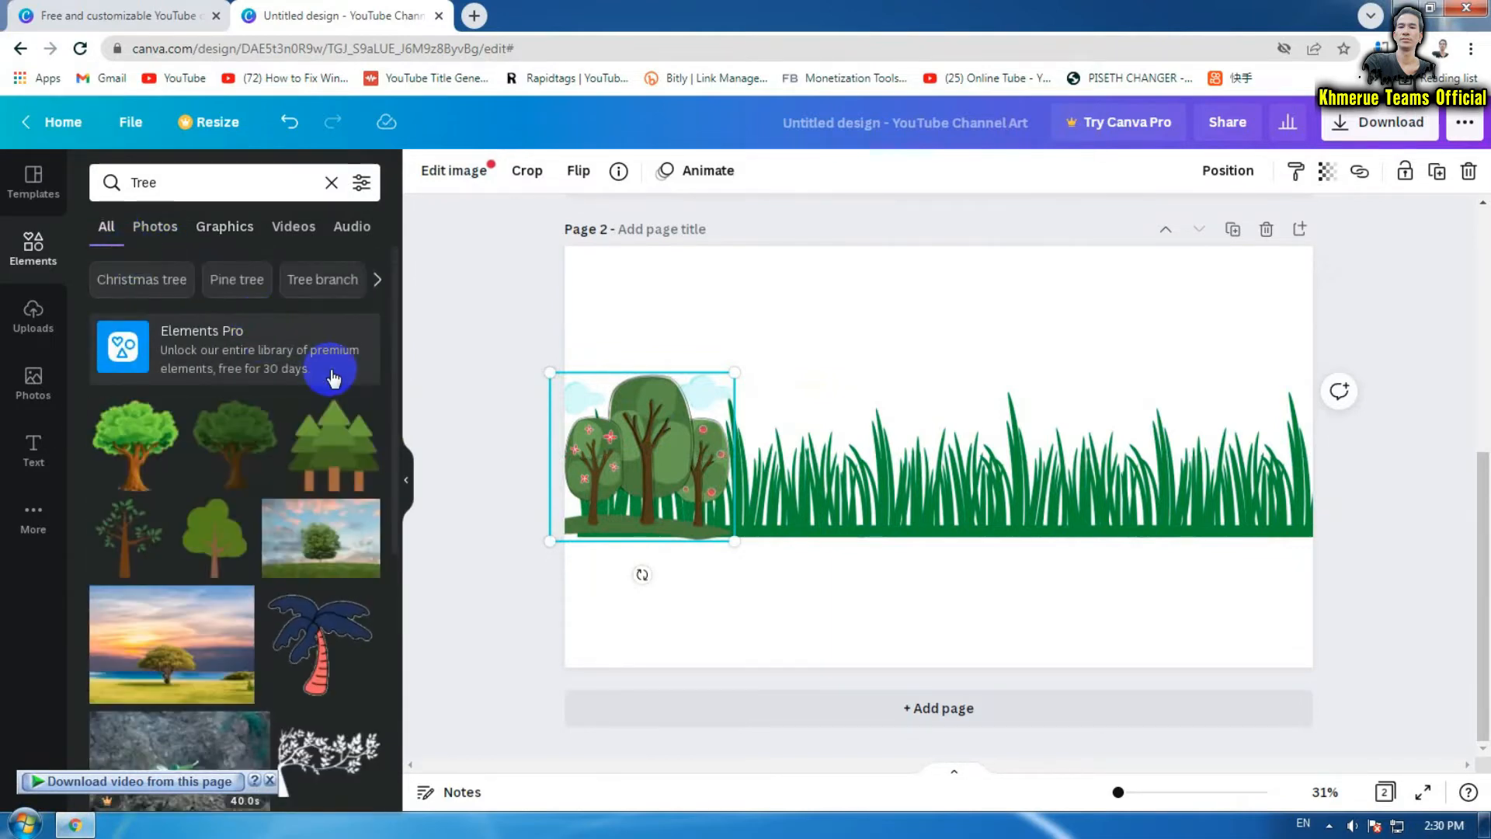
scroll(334, 376, "down", 4)
scroll(336, 378, "down", 10)
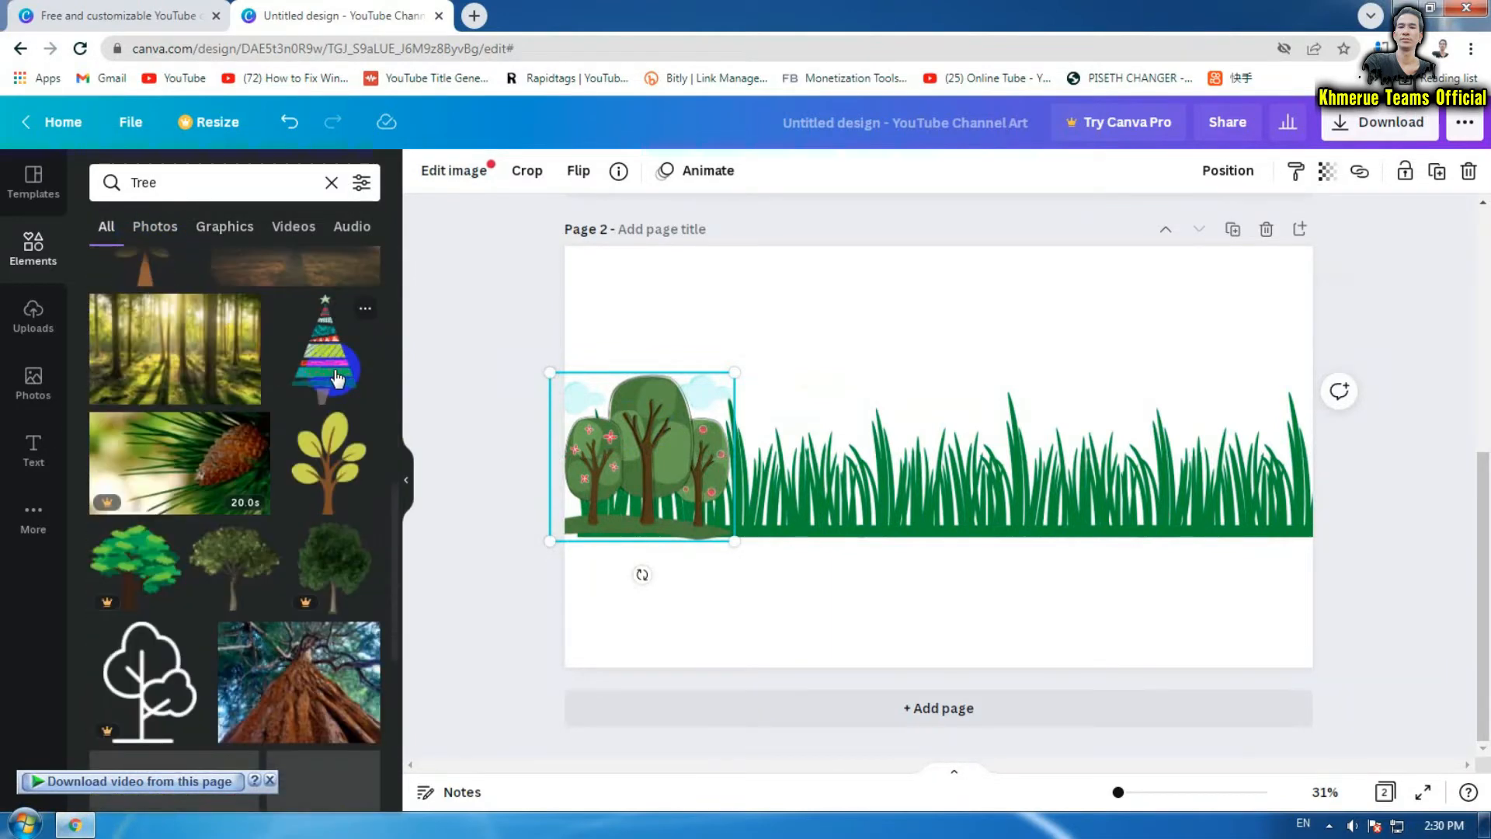
scroll(336, 378, "down", 3)
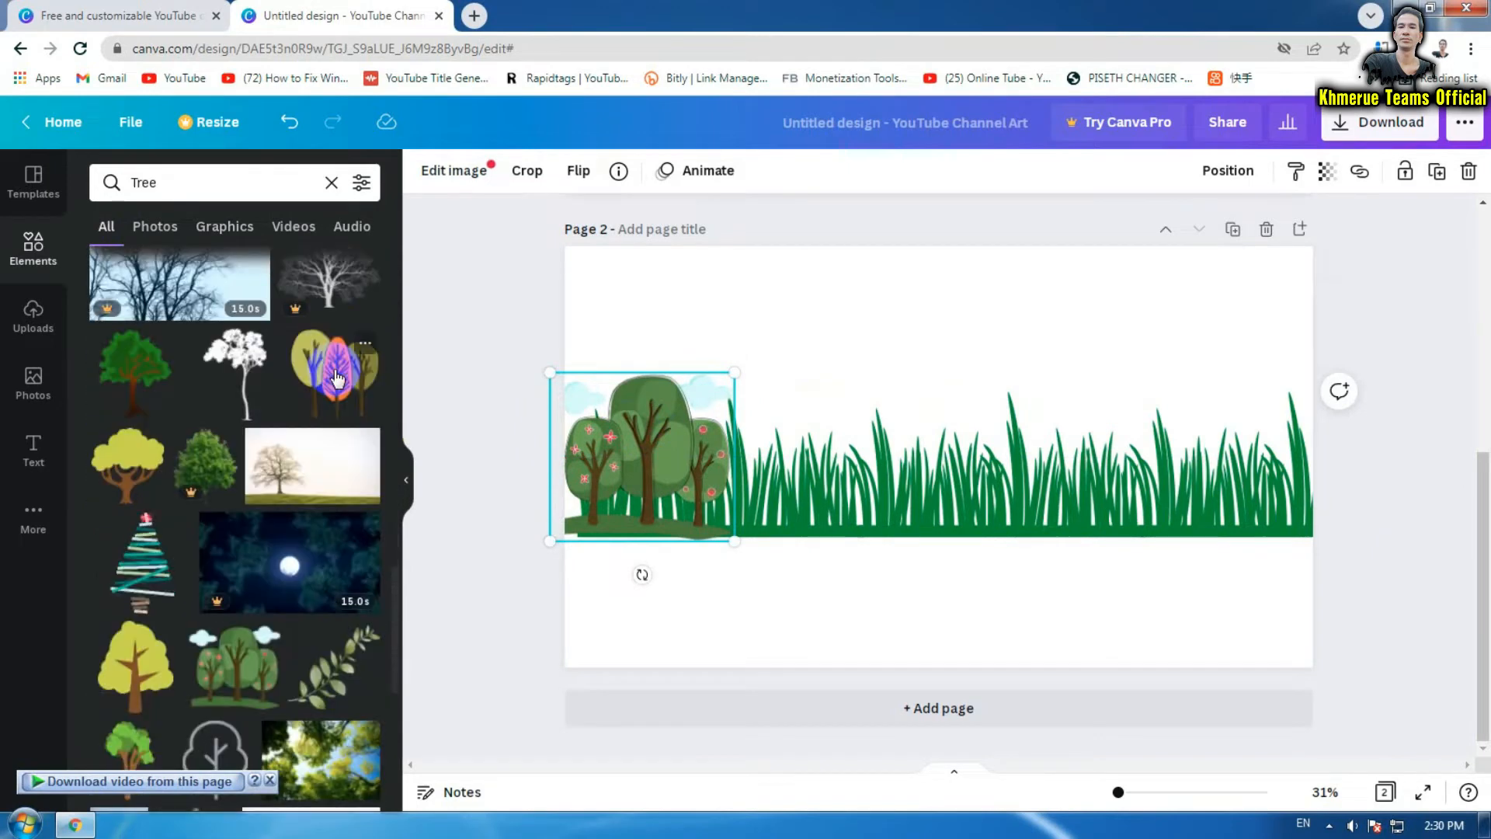
scroll(336, 378, "down", 4)
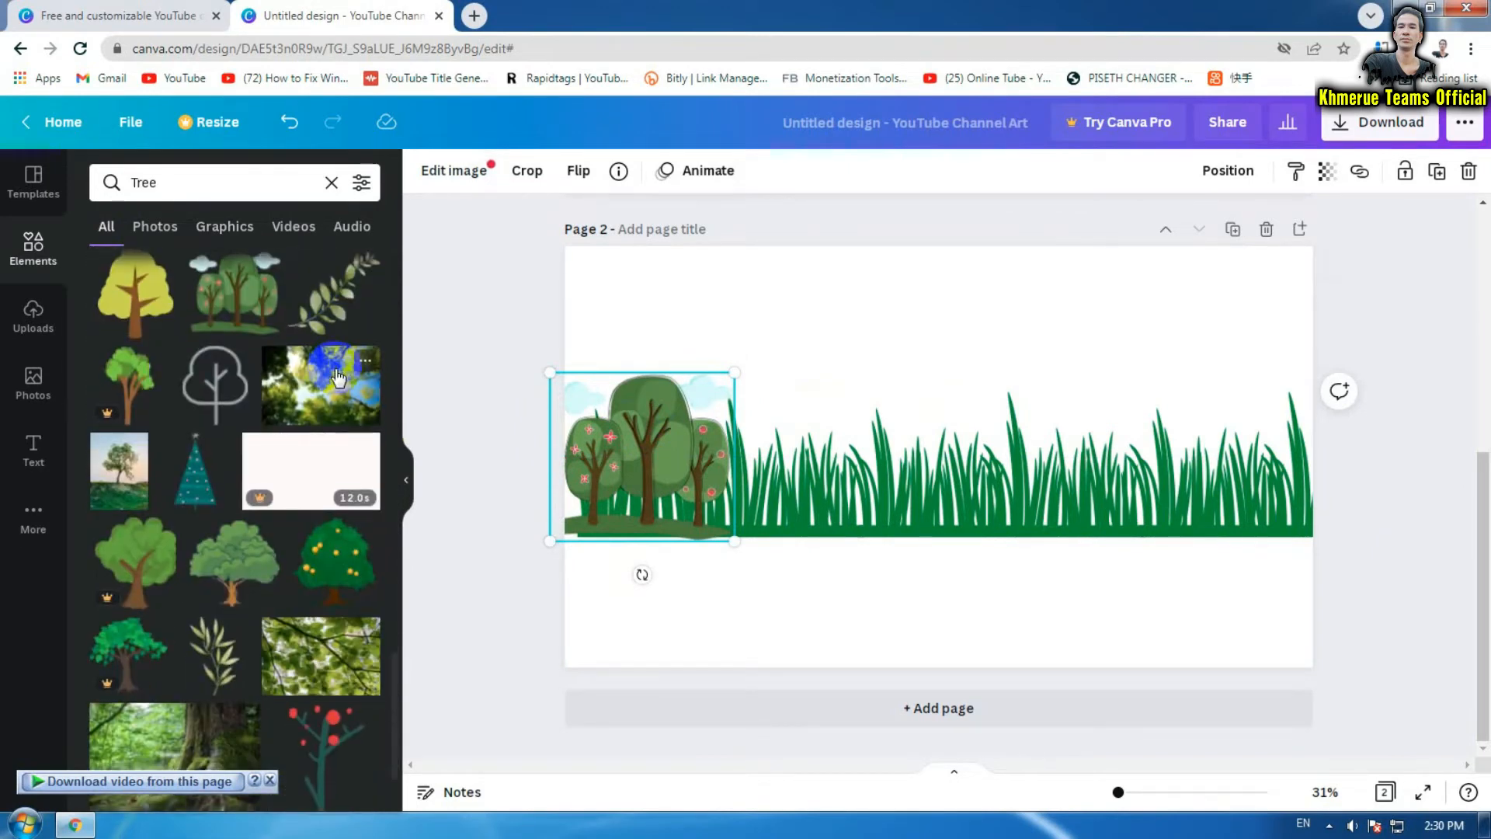
scroll(336, 379, "down", 4)
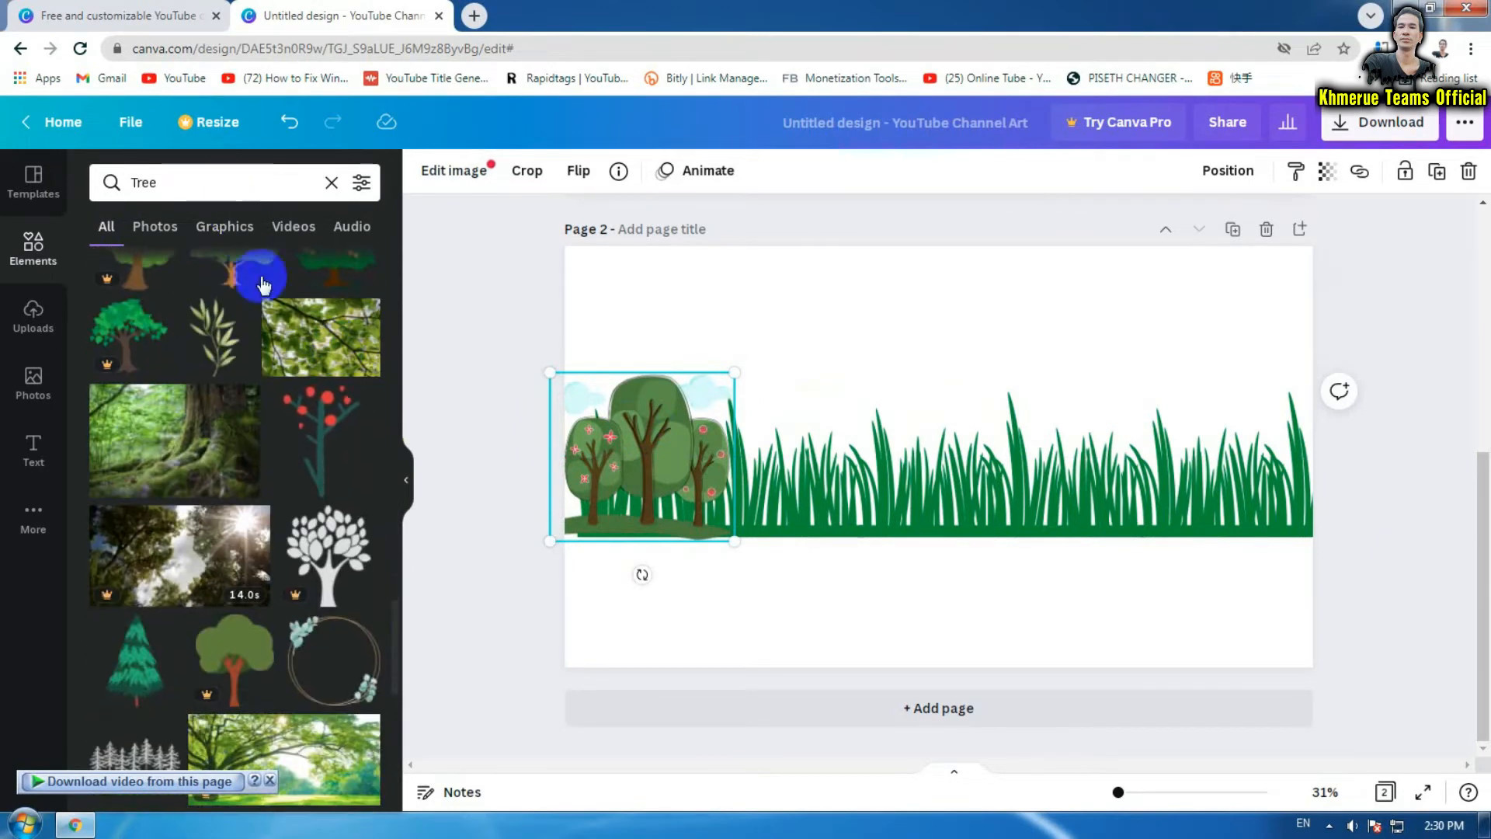
scroll(262, 284, "down", 3)
scroll(281, 310, "down", 4)
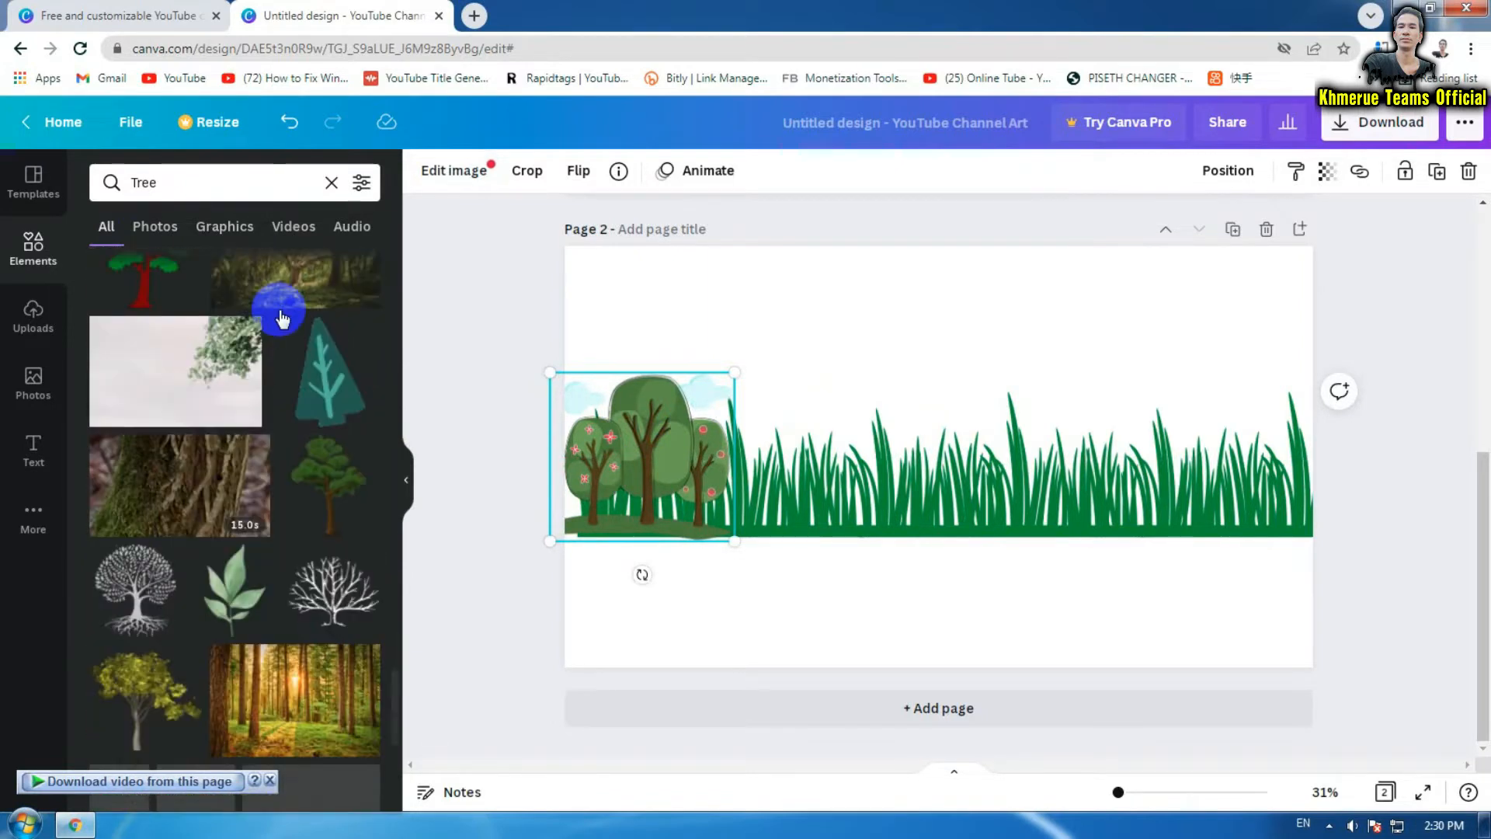
scroll(281, 319, "down", 4)
scroll(281, 318, "down", 3)
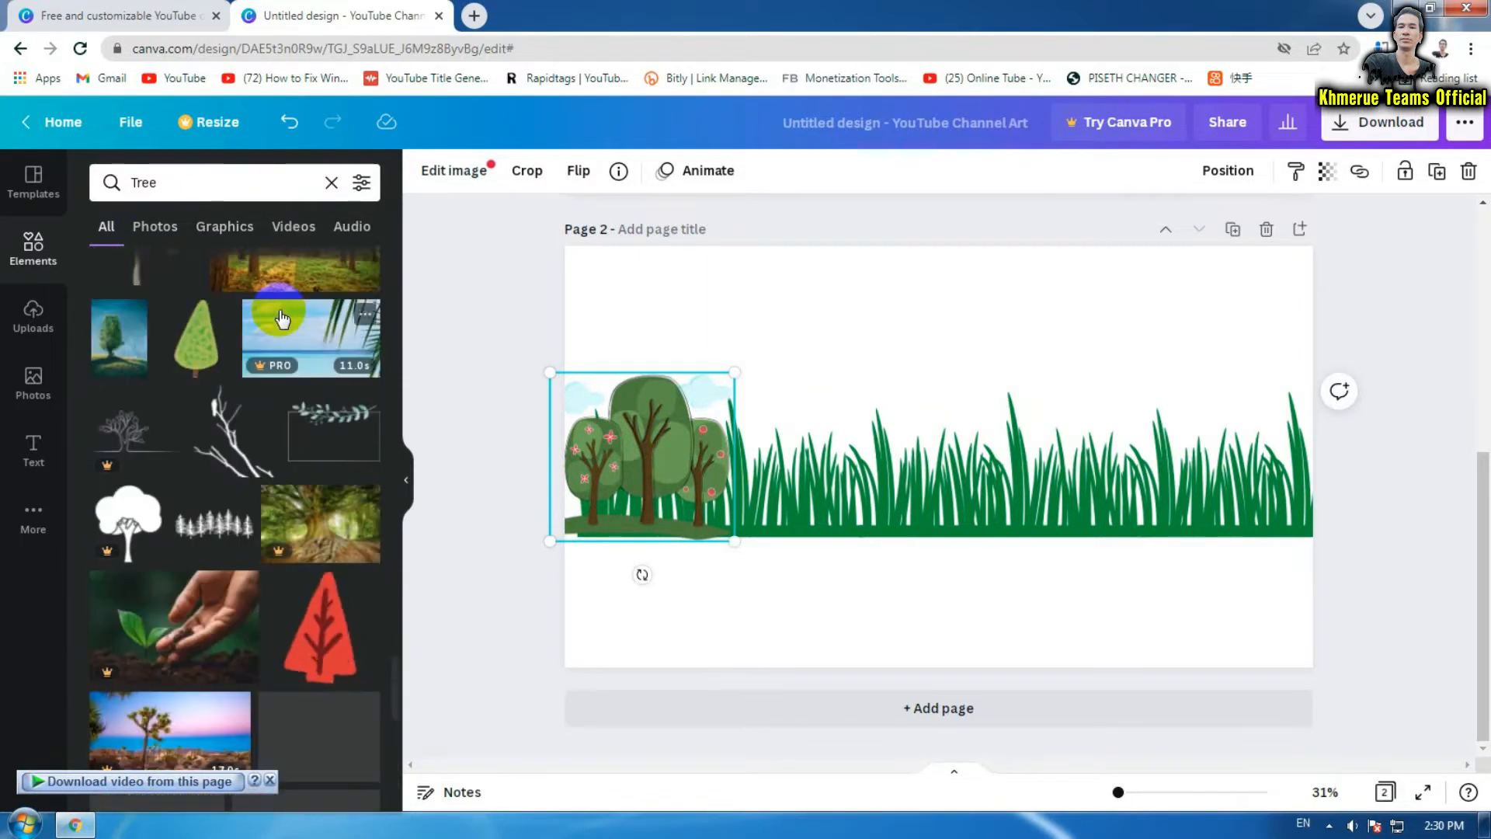
Search elements for 'forest' and place a leafy tree group mid-grass and olive pines at the right
left_click(220, 186)
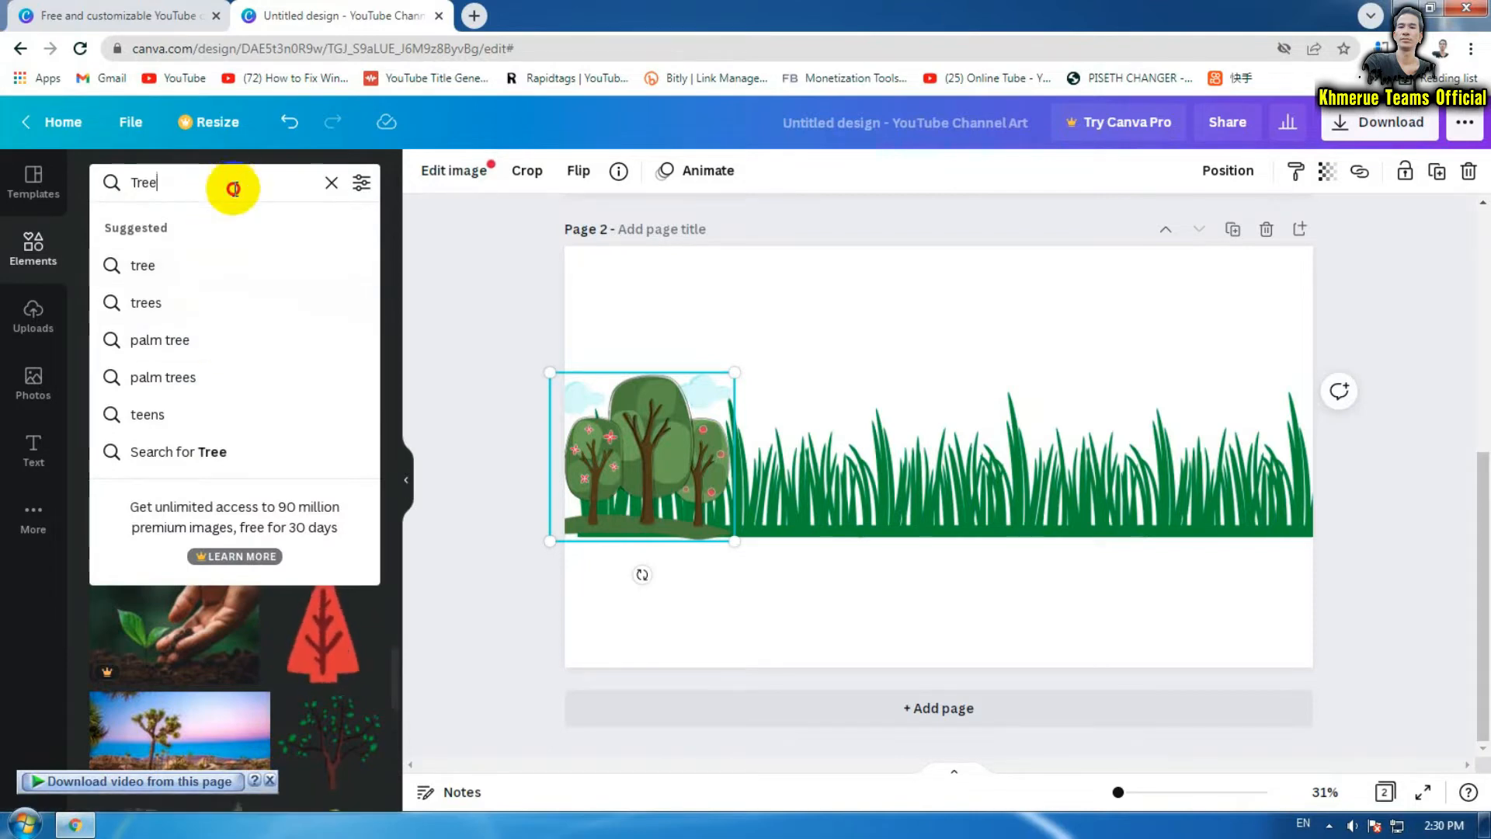
left_click(93, 184)
type("f")
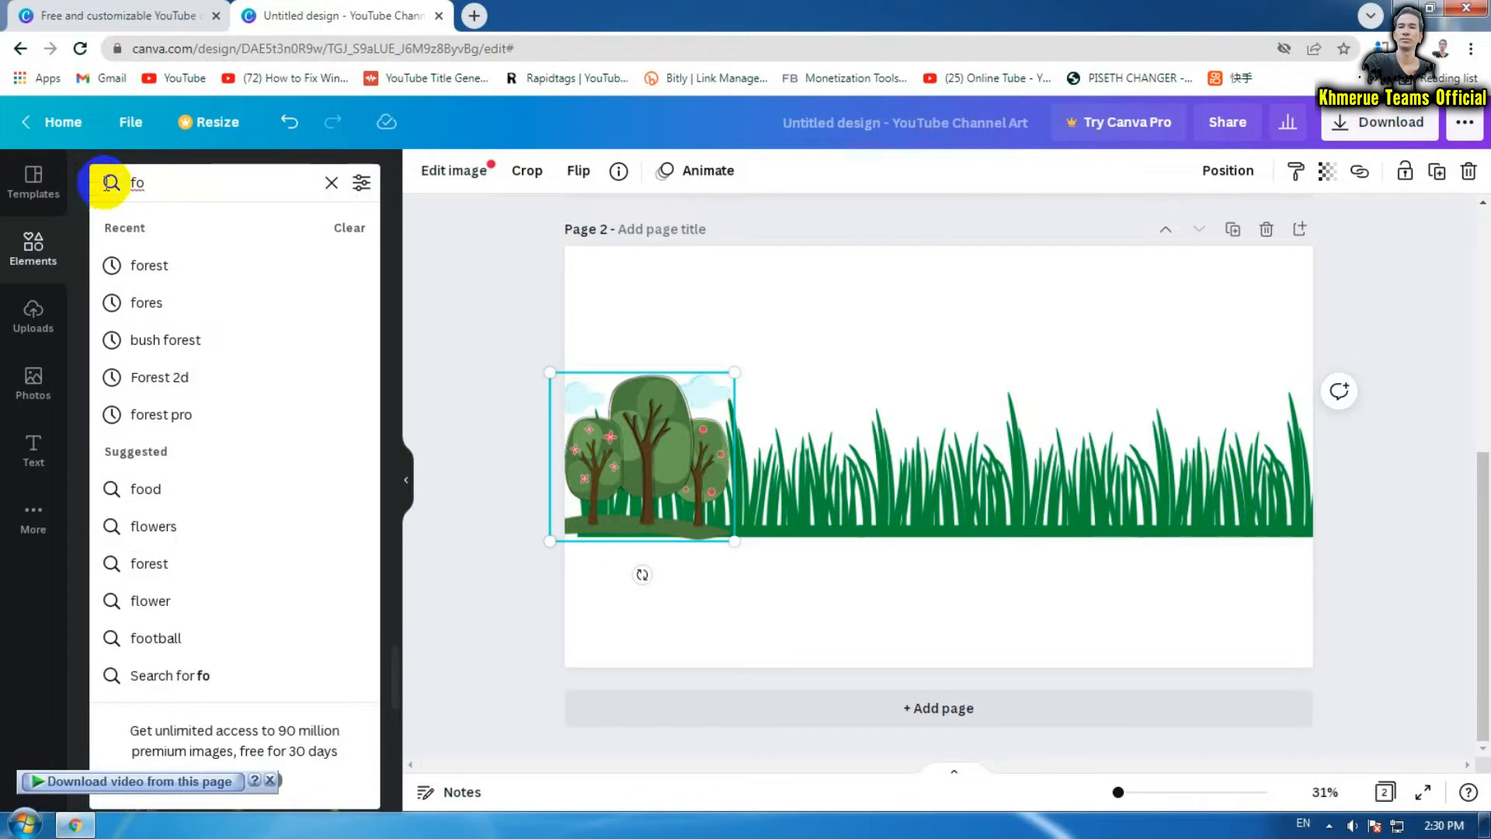
type("o")
left_click(245, 268)
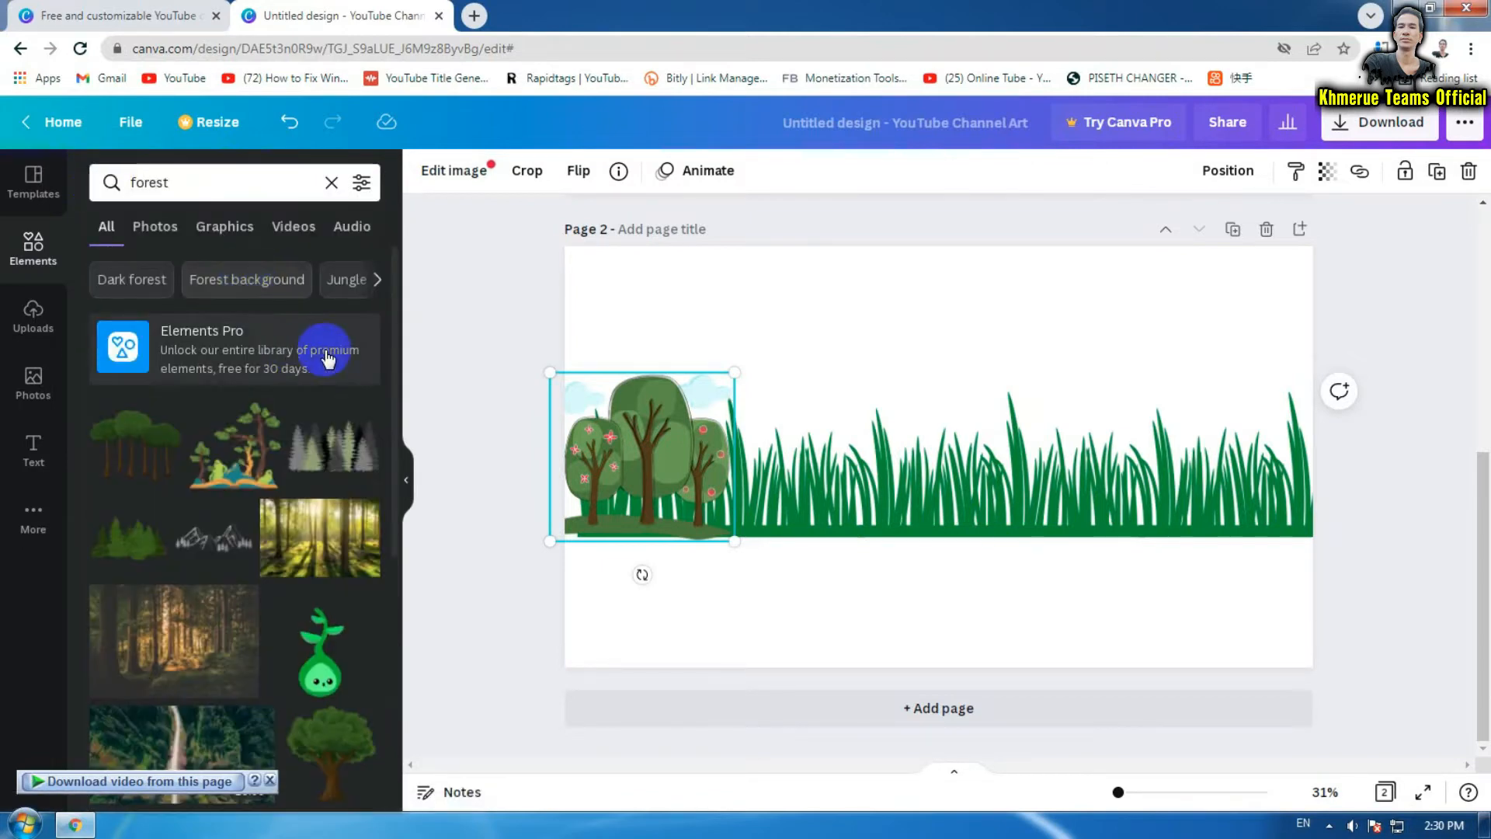
scroll(341, 483, "down", 4)
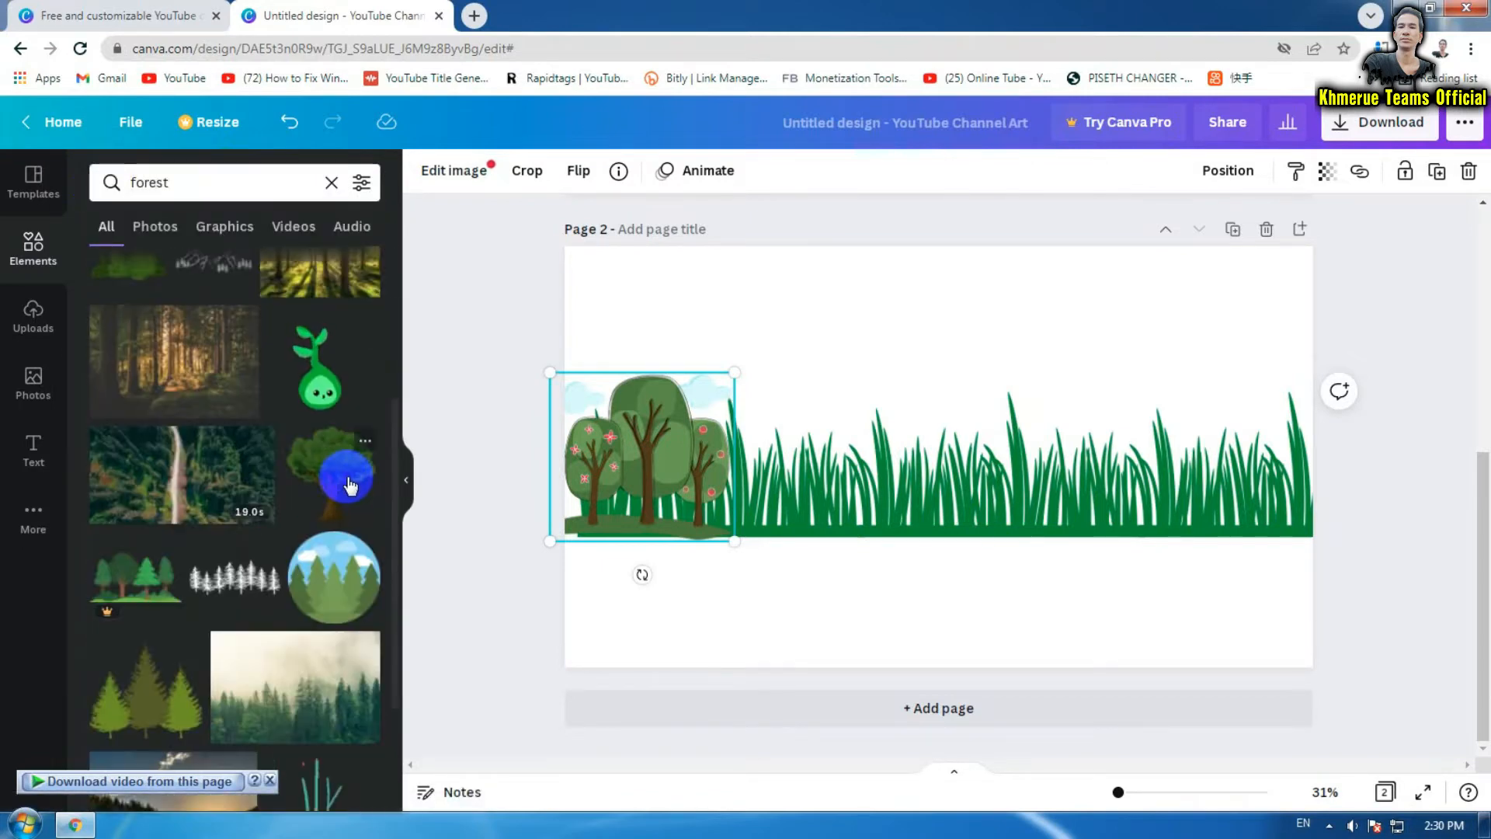
scroll(347, 483, "down", 3)
left_click_drag(148, 406, 779, 427)
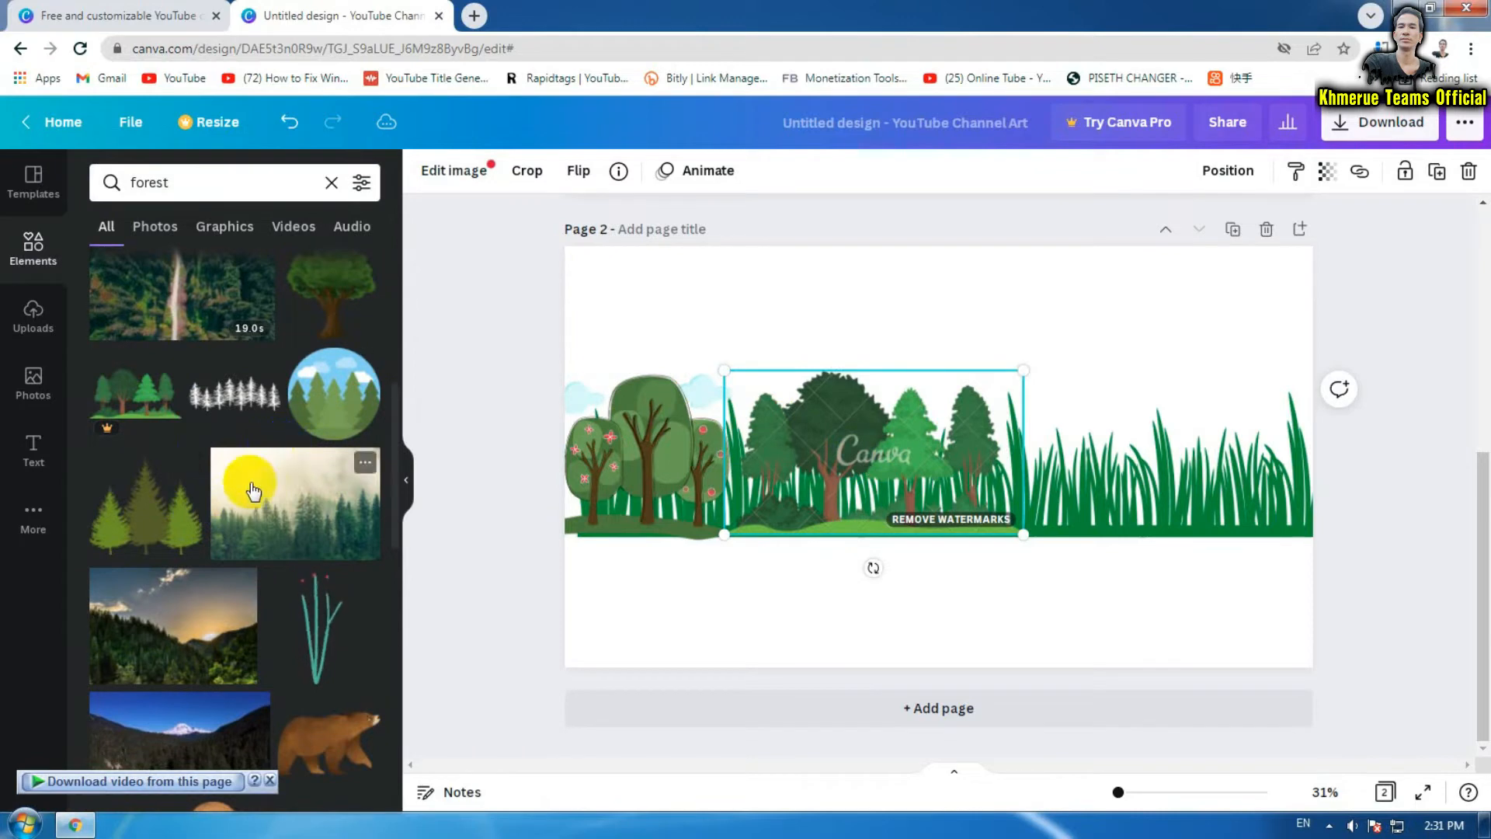
left_click_drag(160, 516, 1072, 414)
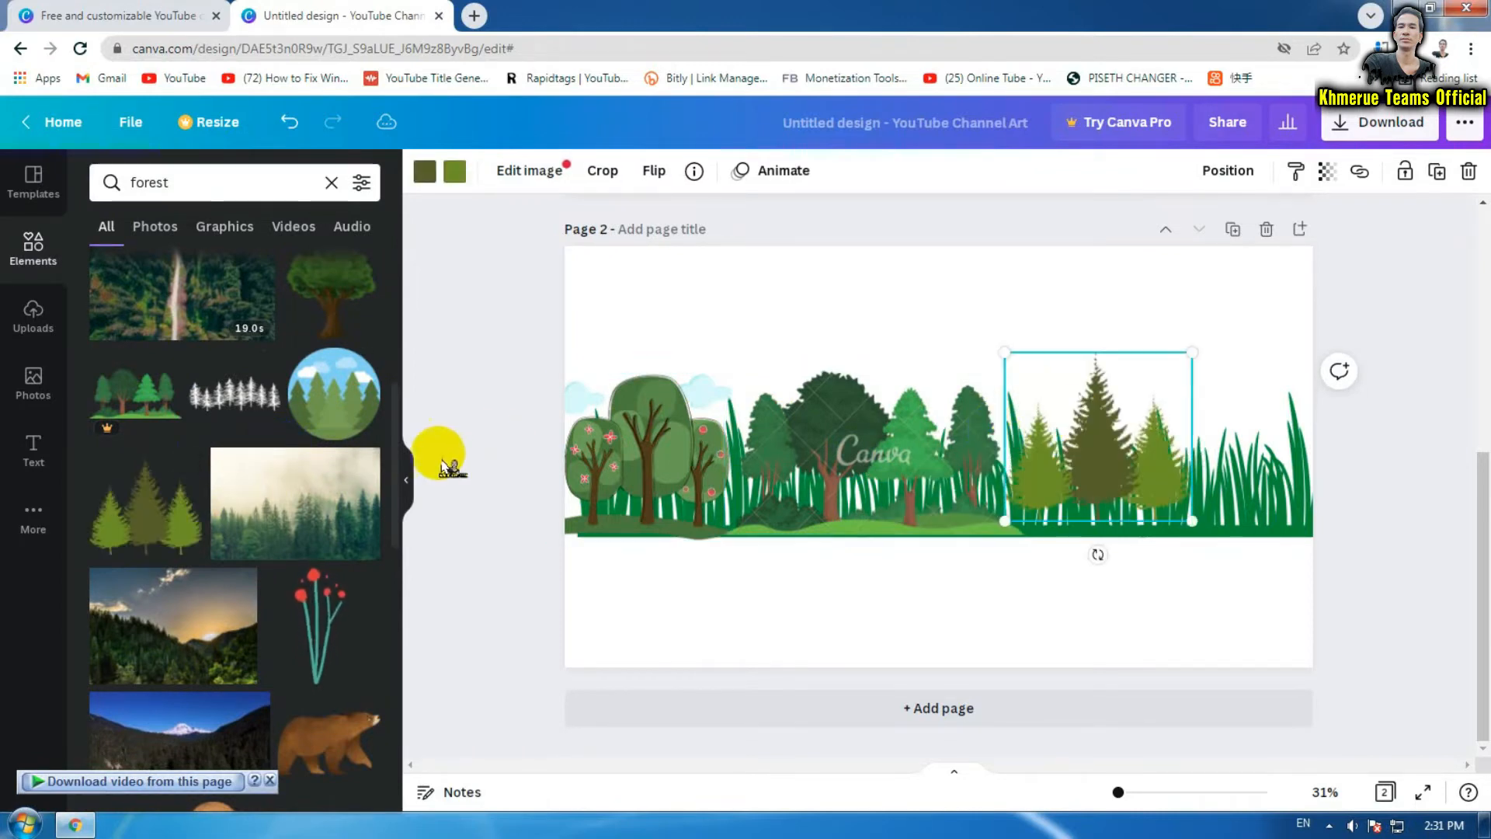
scroll(230, 482, "down", 5)
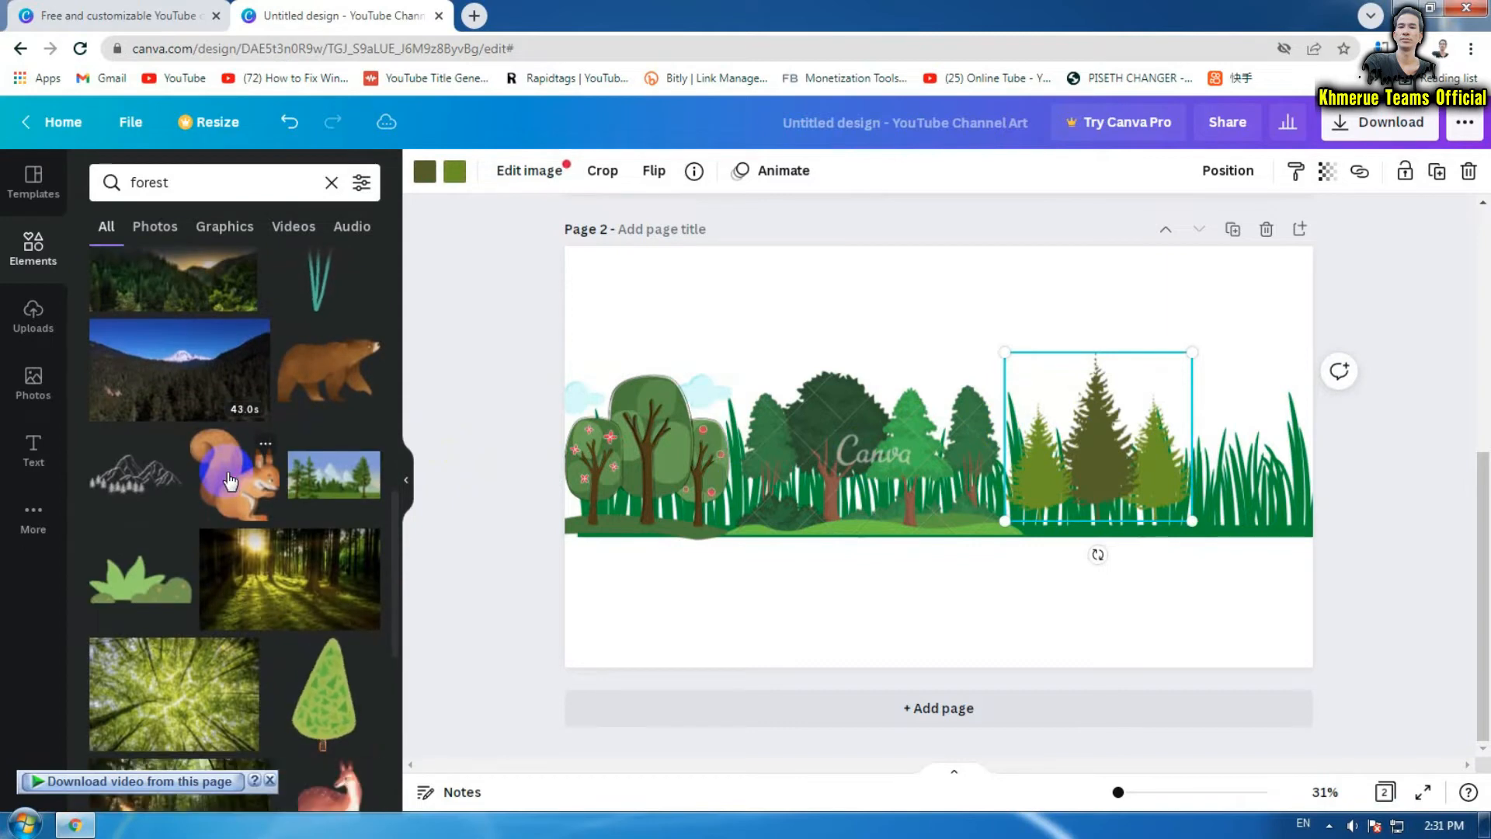
scroll(230, 482, "down", 6)
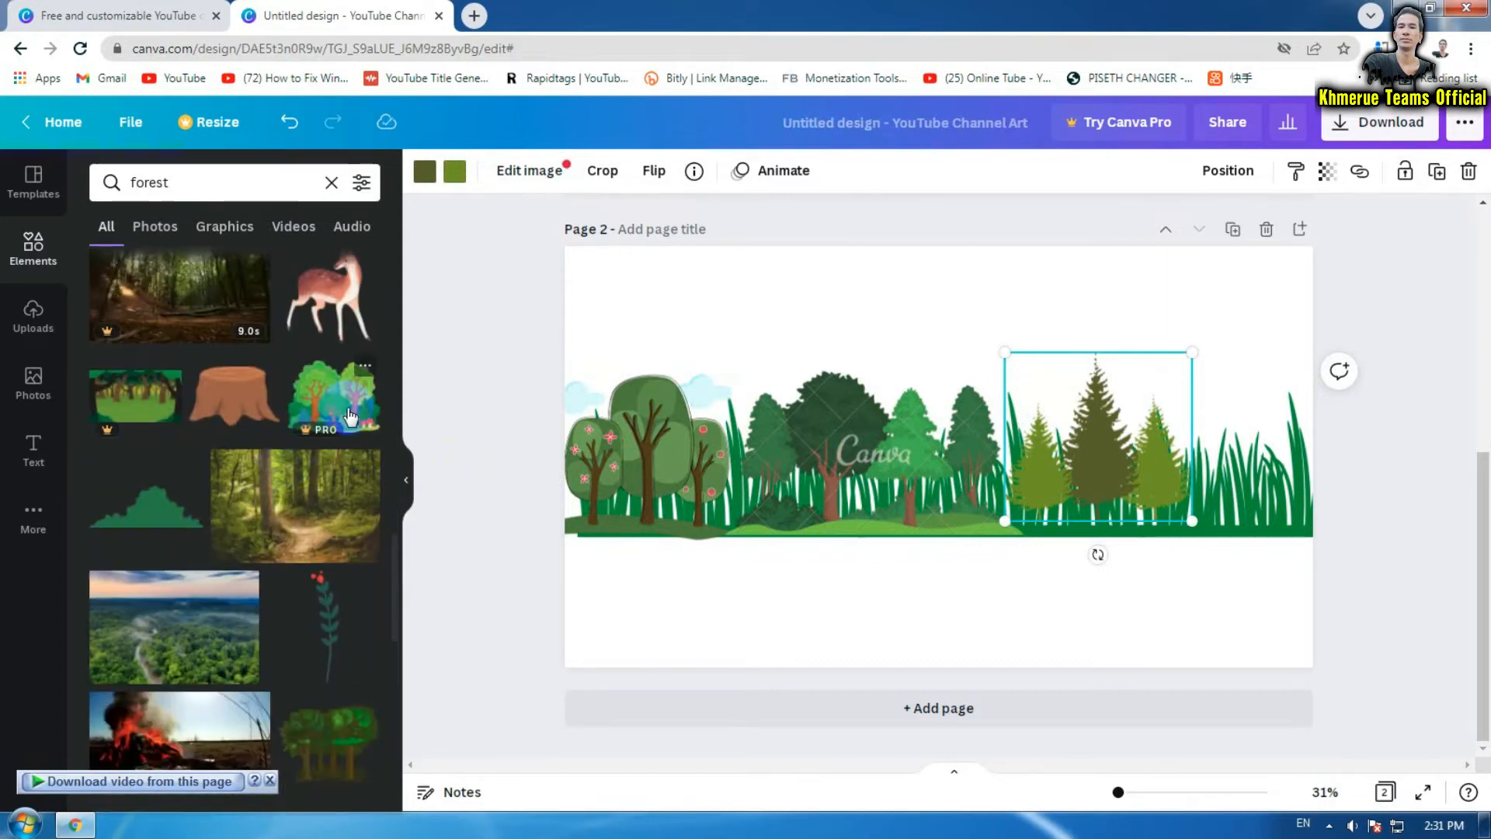
Add a pine-forest graphic at the grass's right end and send it behind the other trees
left_click_drag(332, 413, 1167, 417)
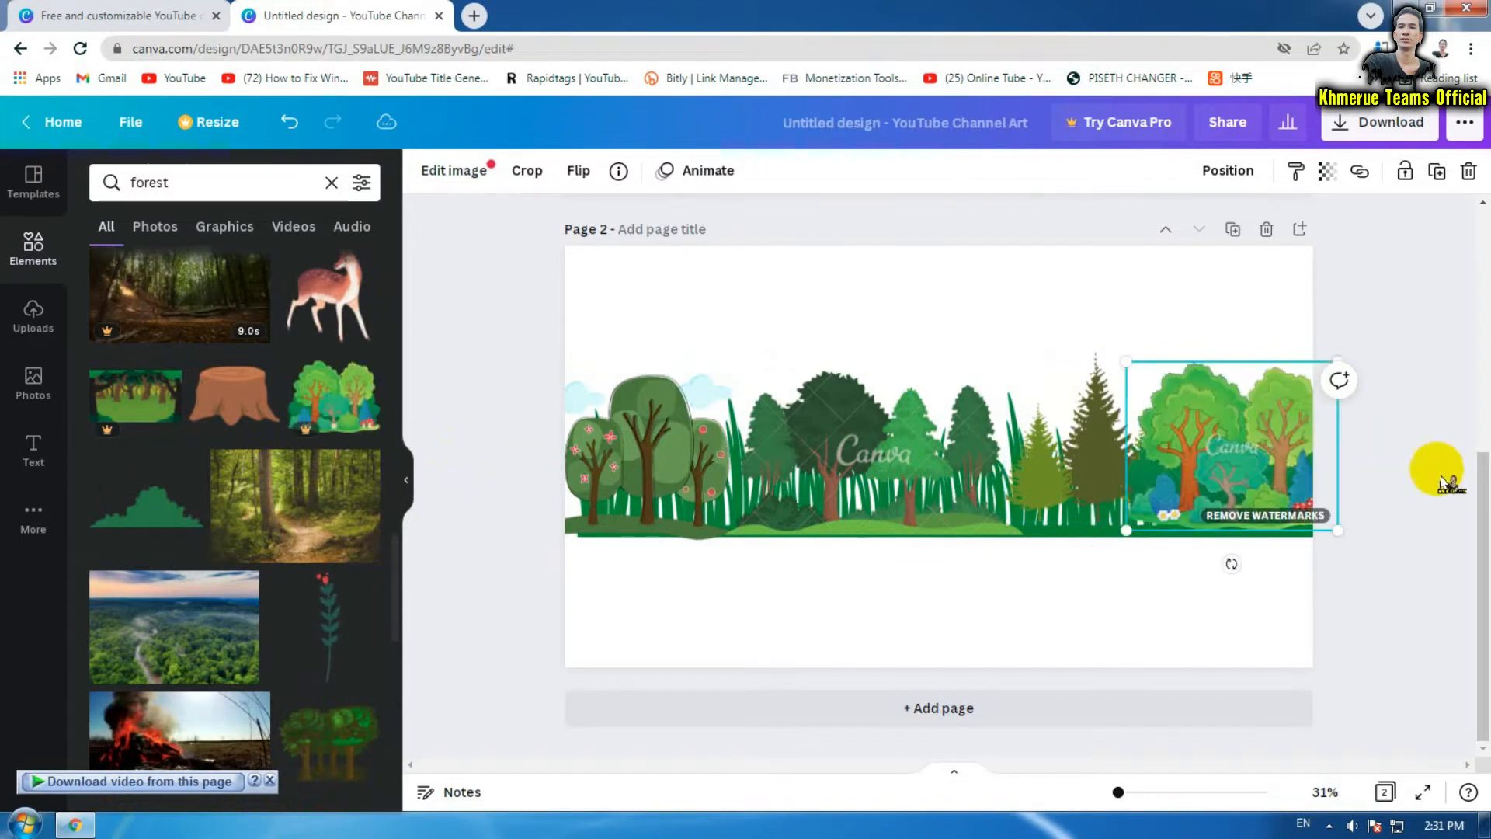
left_click(1451, 516)
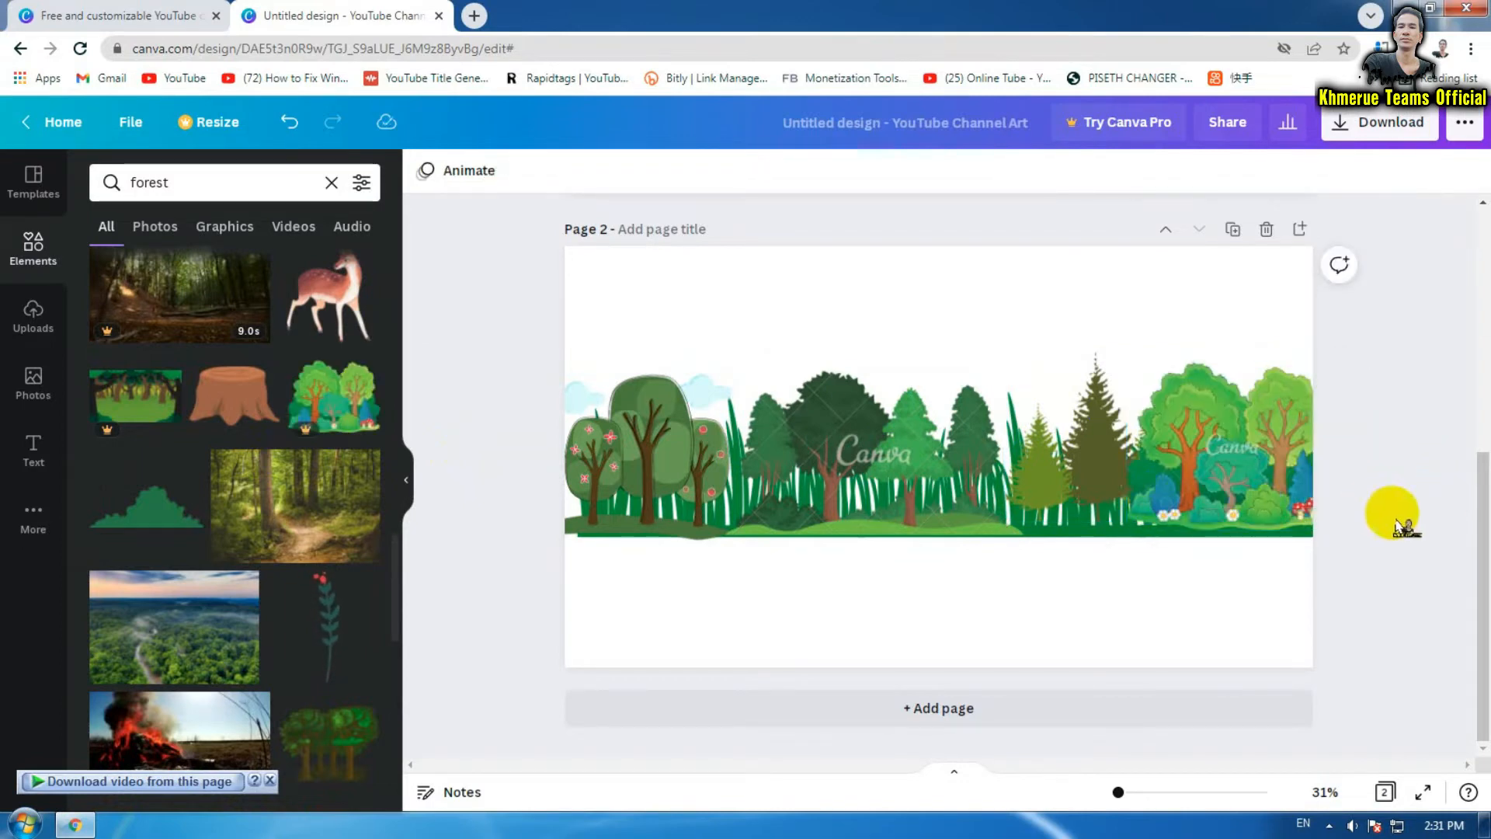
left_click(1259, 495)
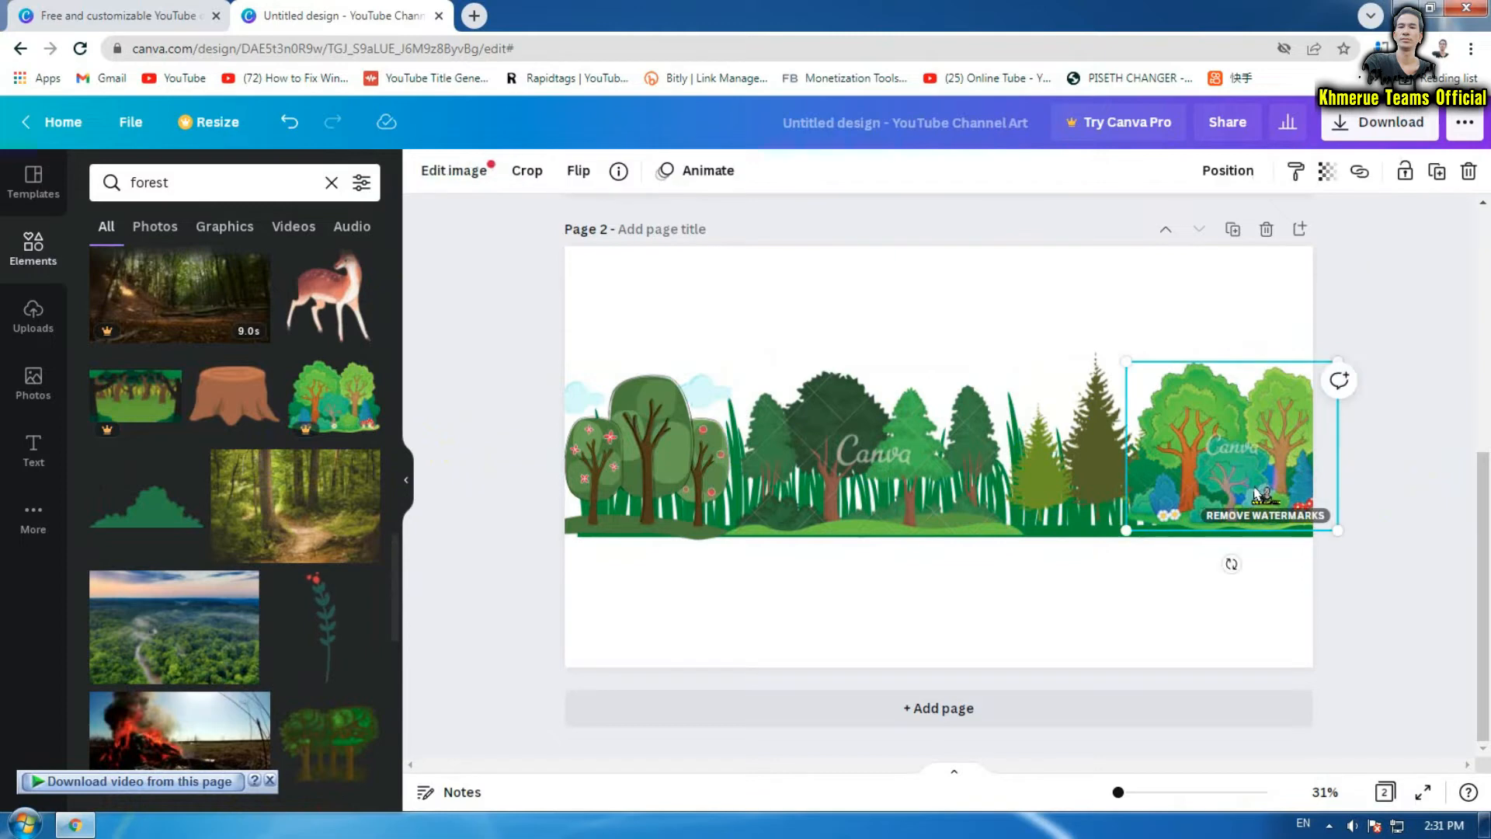
left_click(1250, 181)
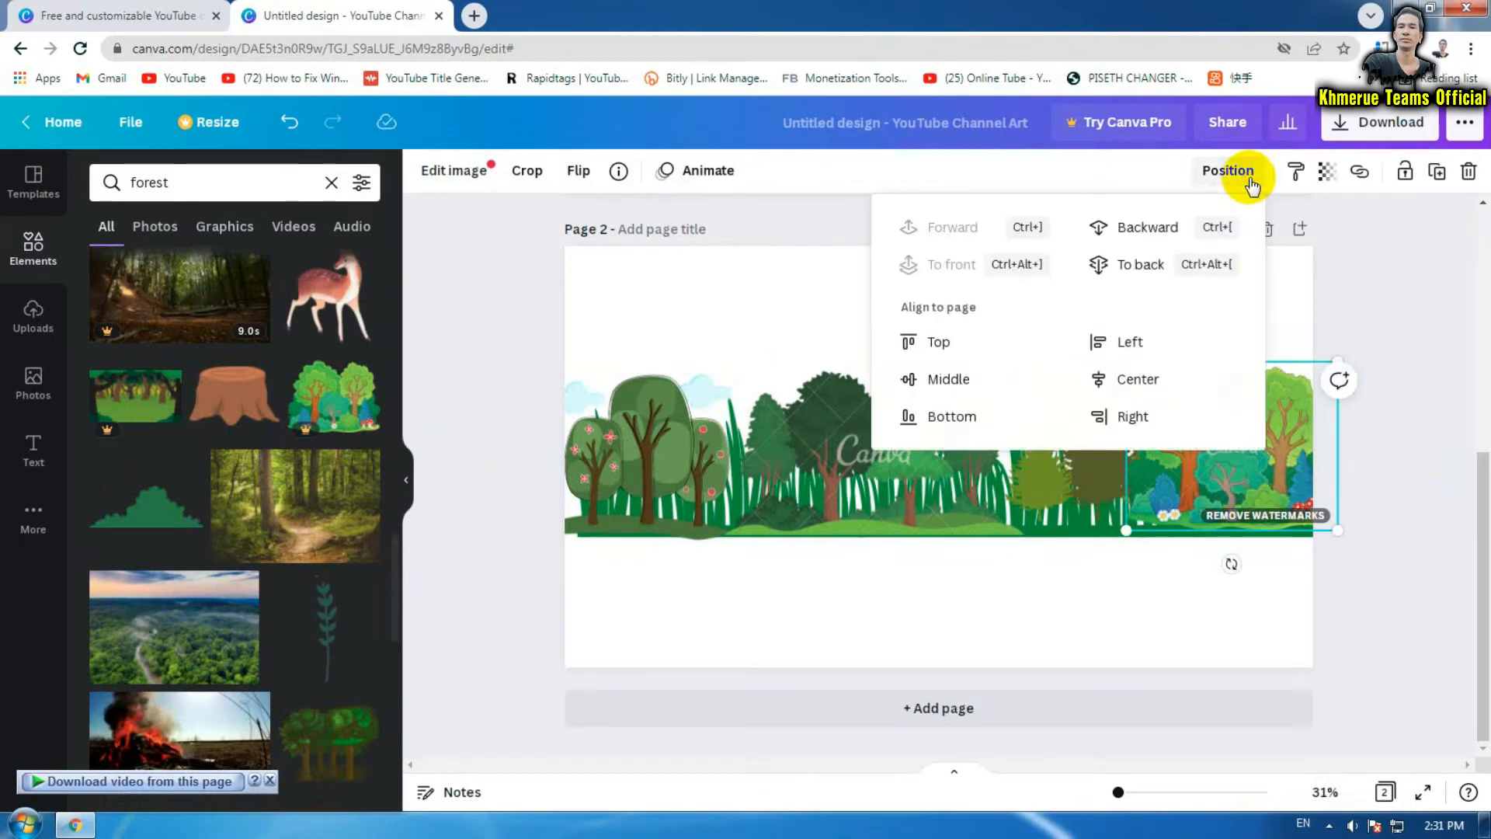
left_click(1161, 268)
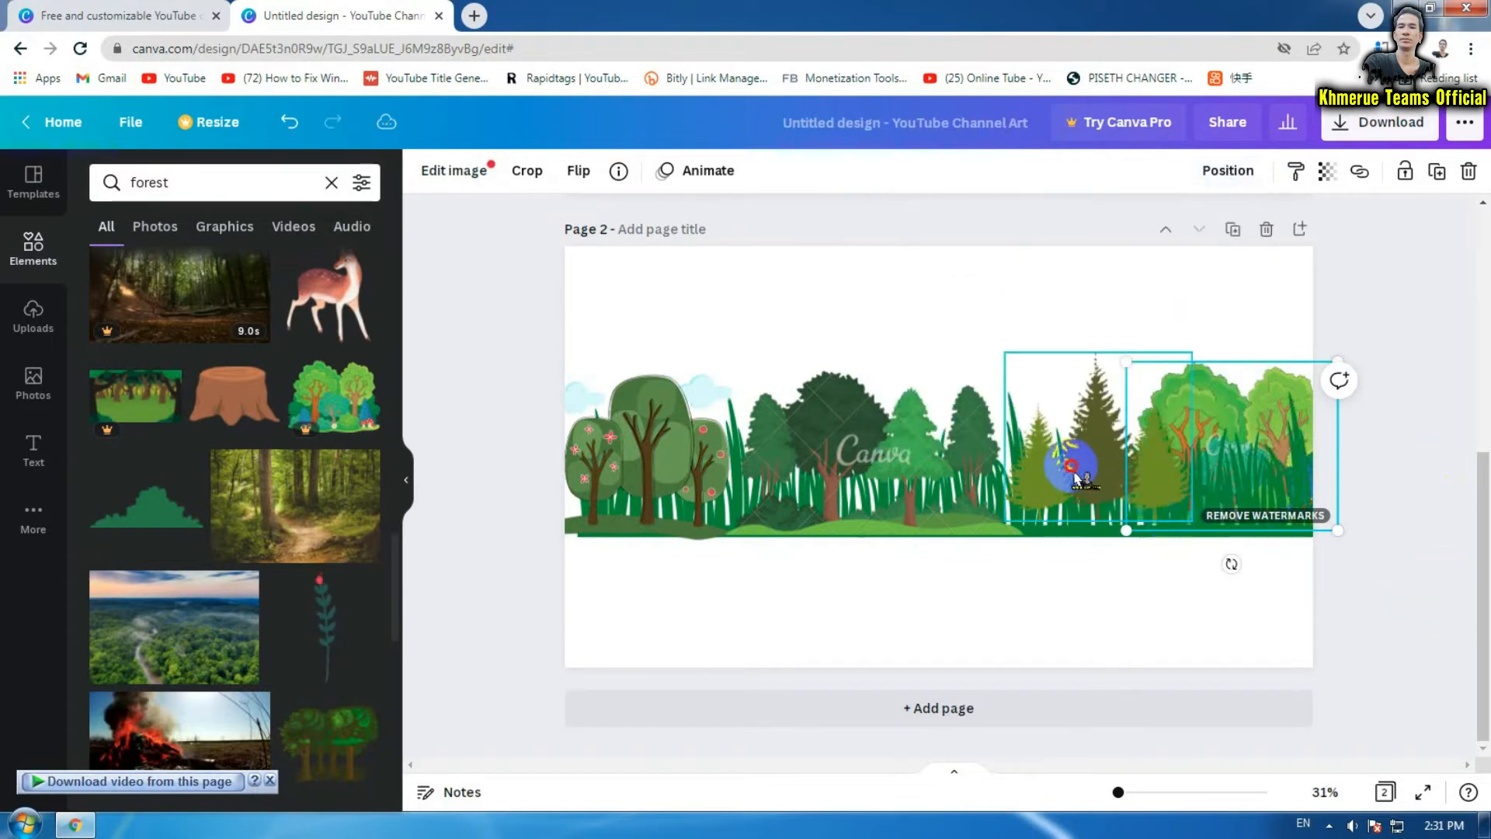
Send the olive pine trees and the middle dark trees to the back, behind the grass
left_click(1074, 459)
left_click(1230, 174)
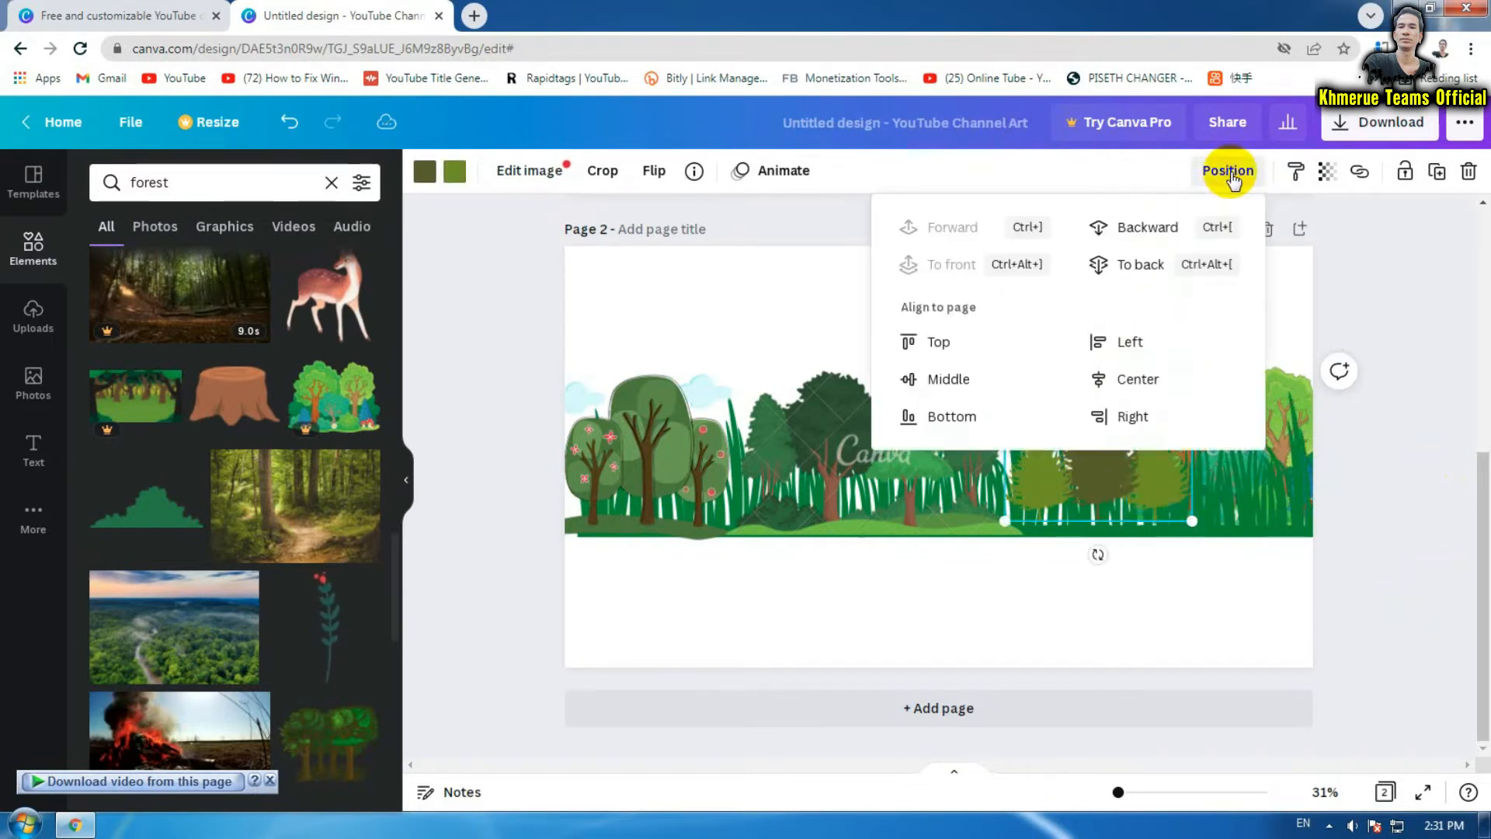
left_click(1157, 267)
left_click(965, 506)
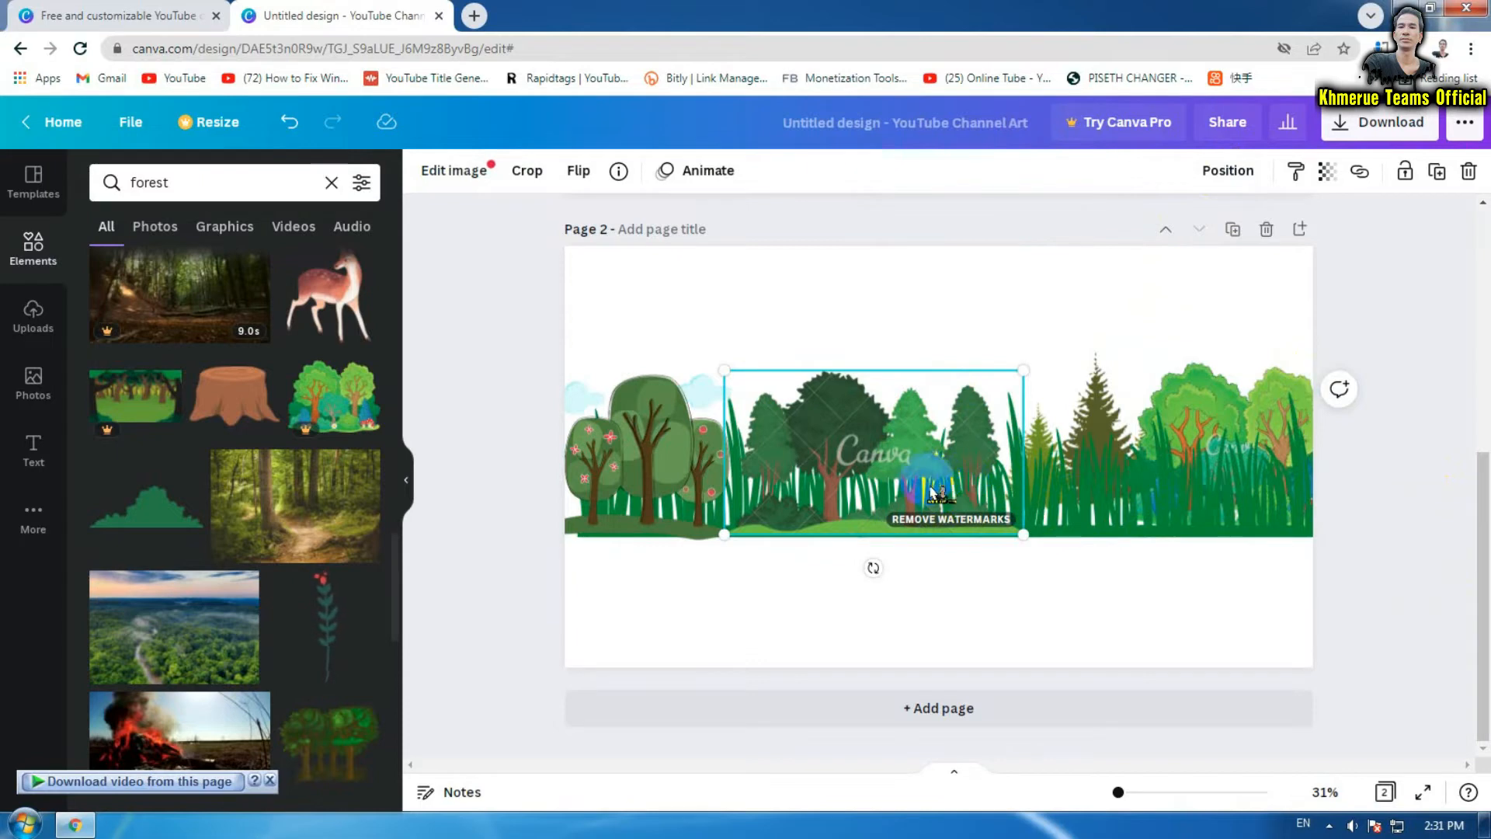
left_click(1227, 172)
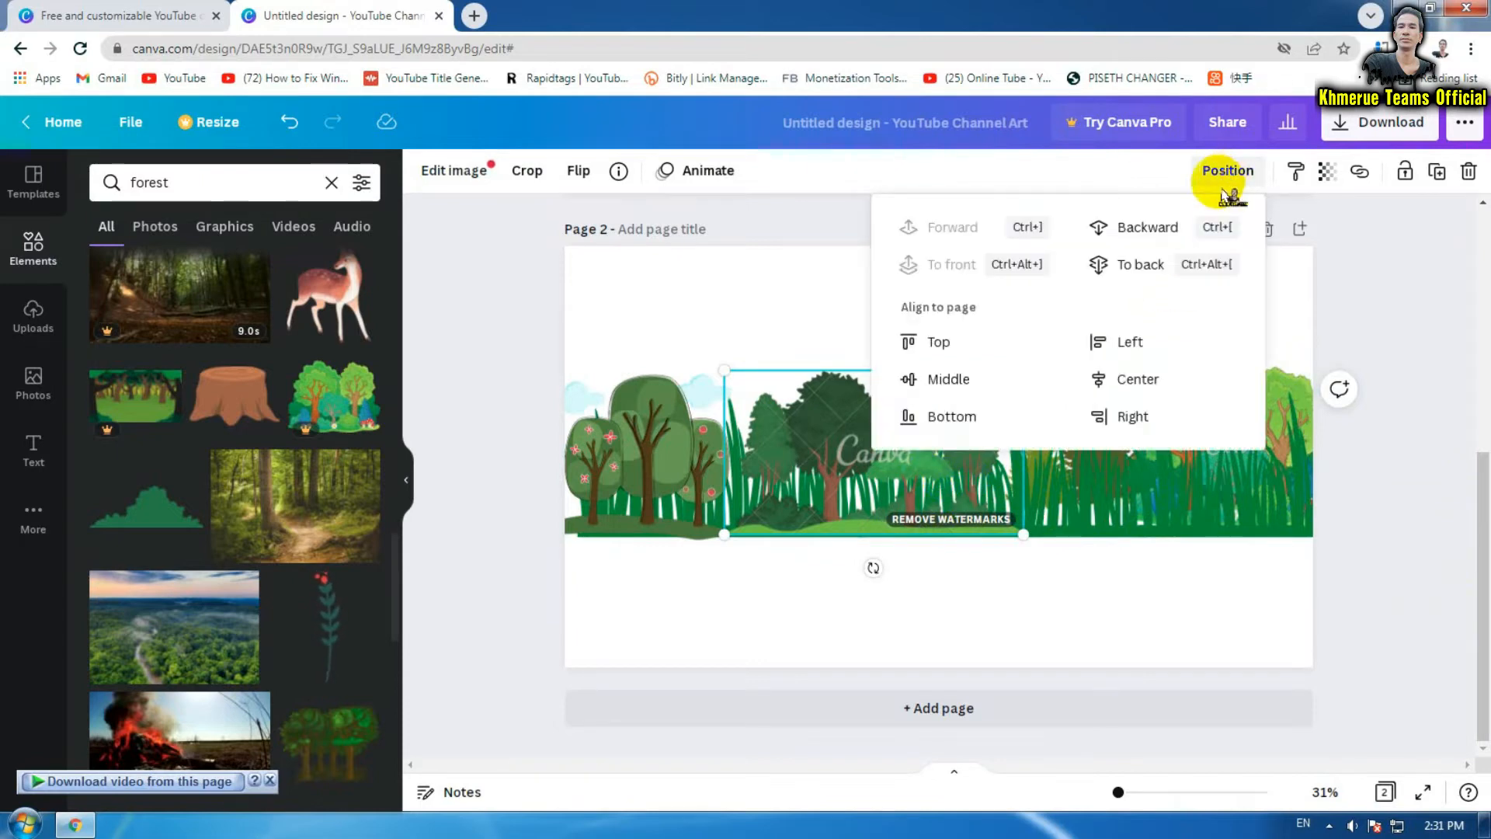
left_click(1136, 264)
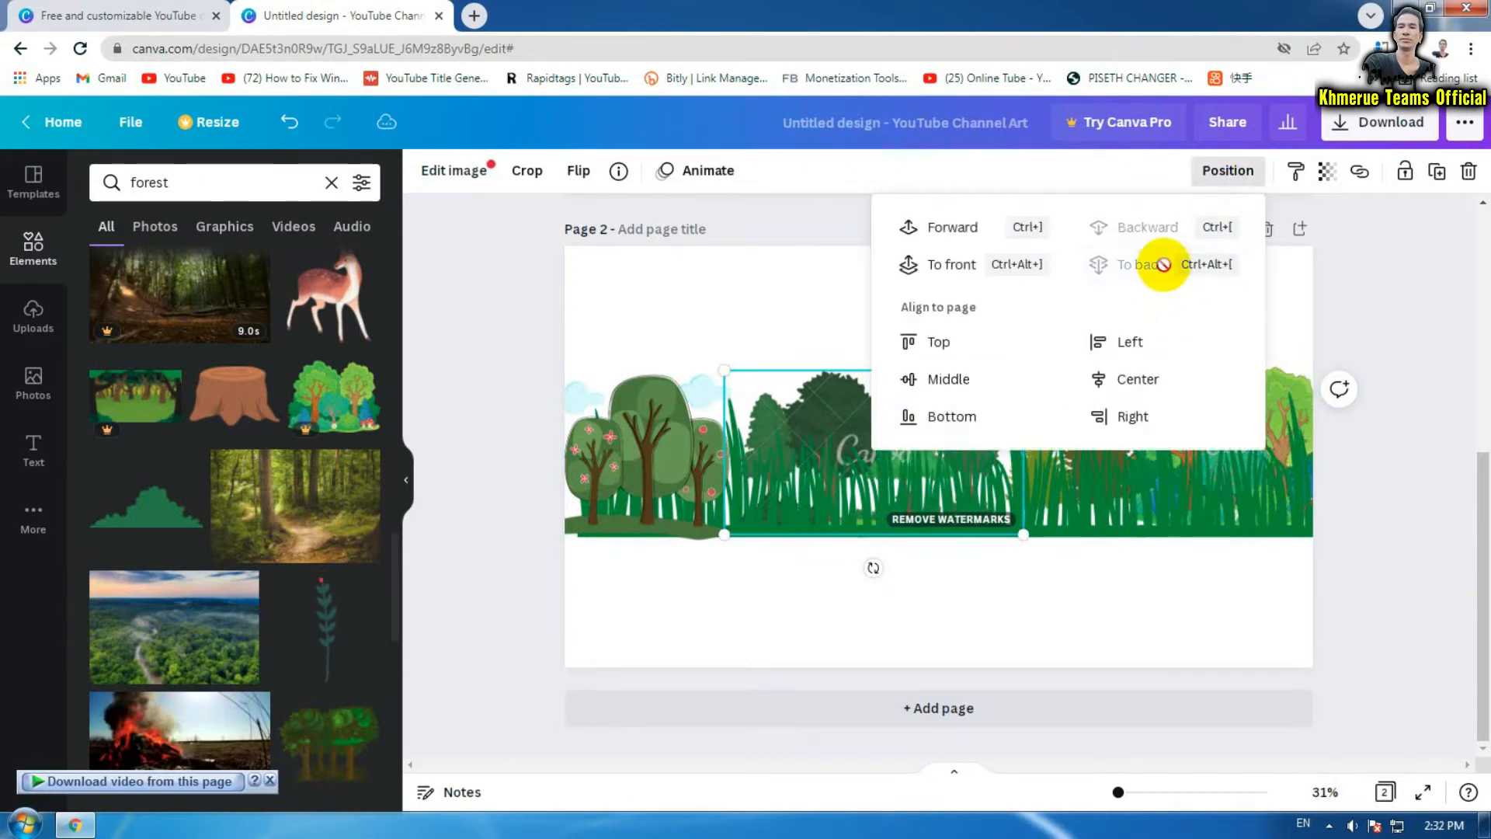
left_click(1410, 617)
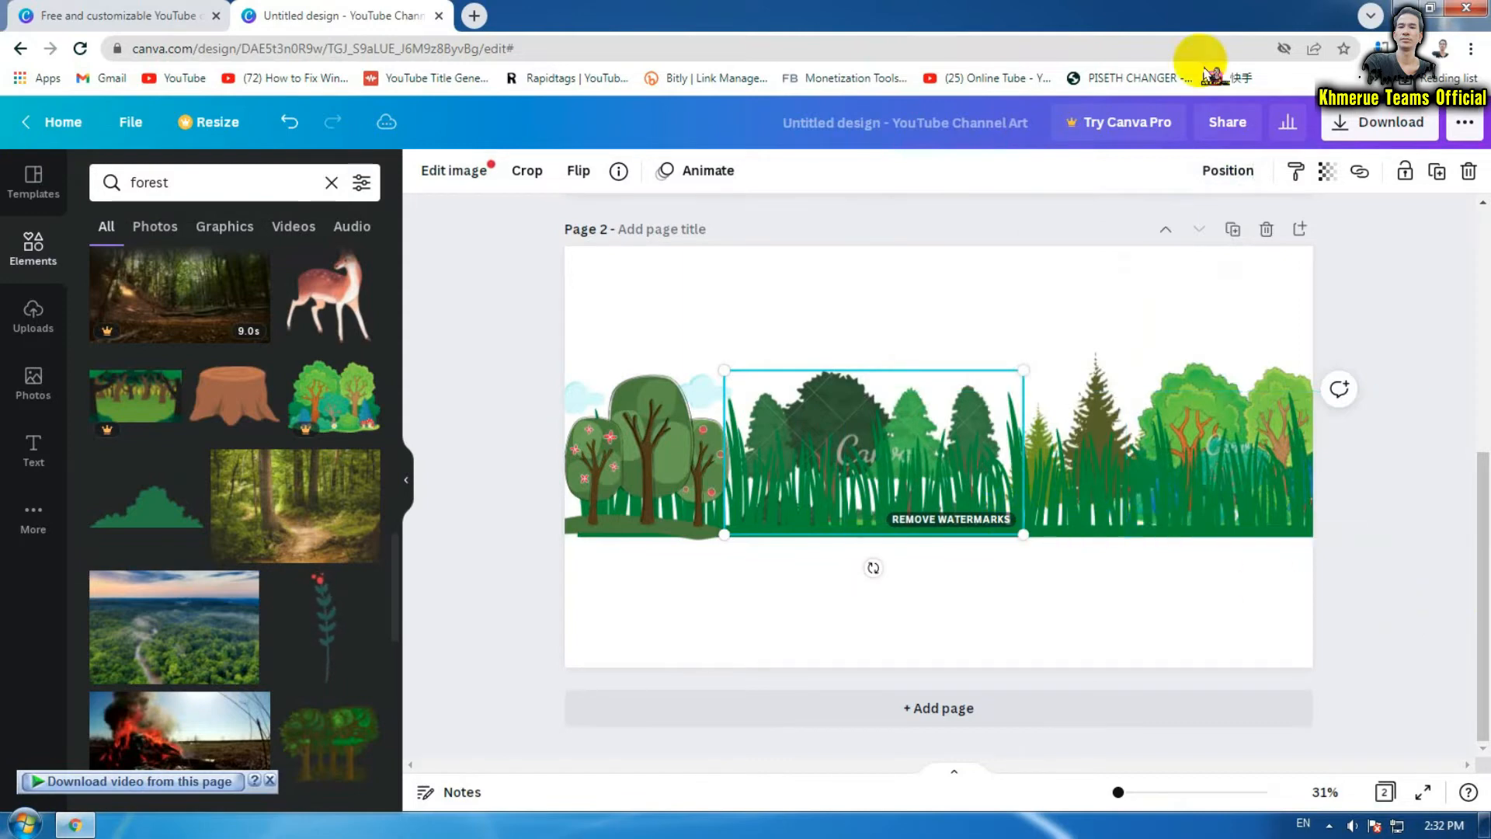
Move the leafy trees at the left backward so the grass overlaps them
left_click(659, 436)
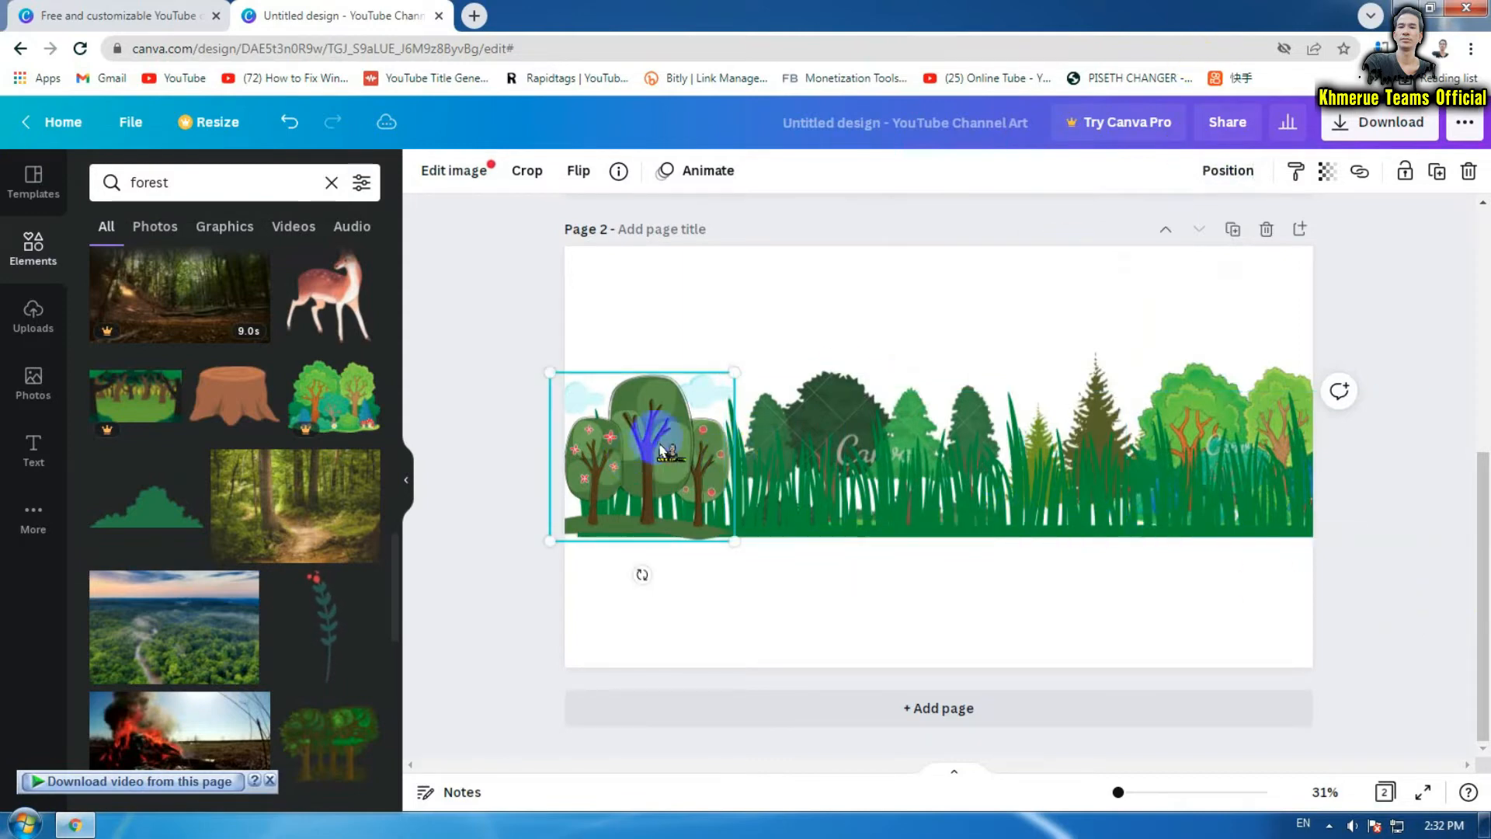
left_click(1233, 171)
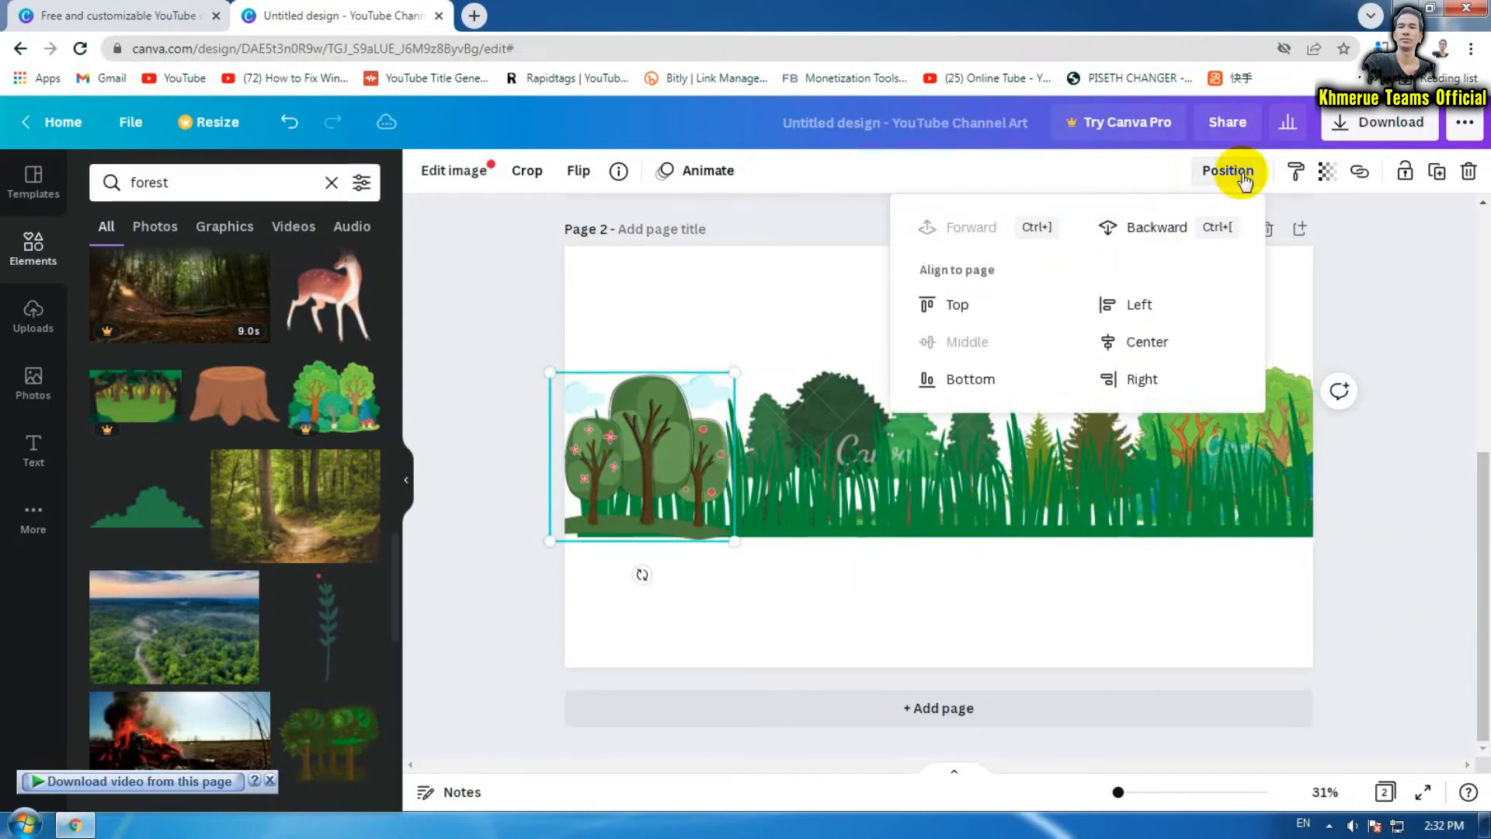
left_click(1156, 229)
left_click(1442, 492)
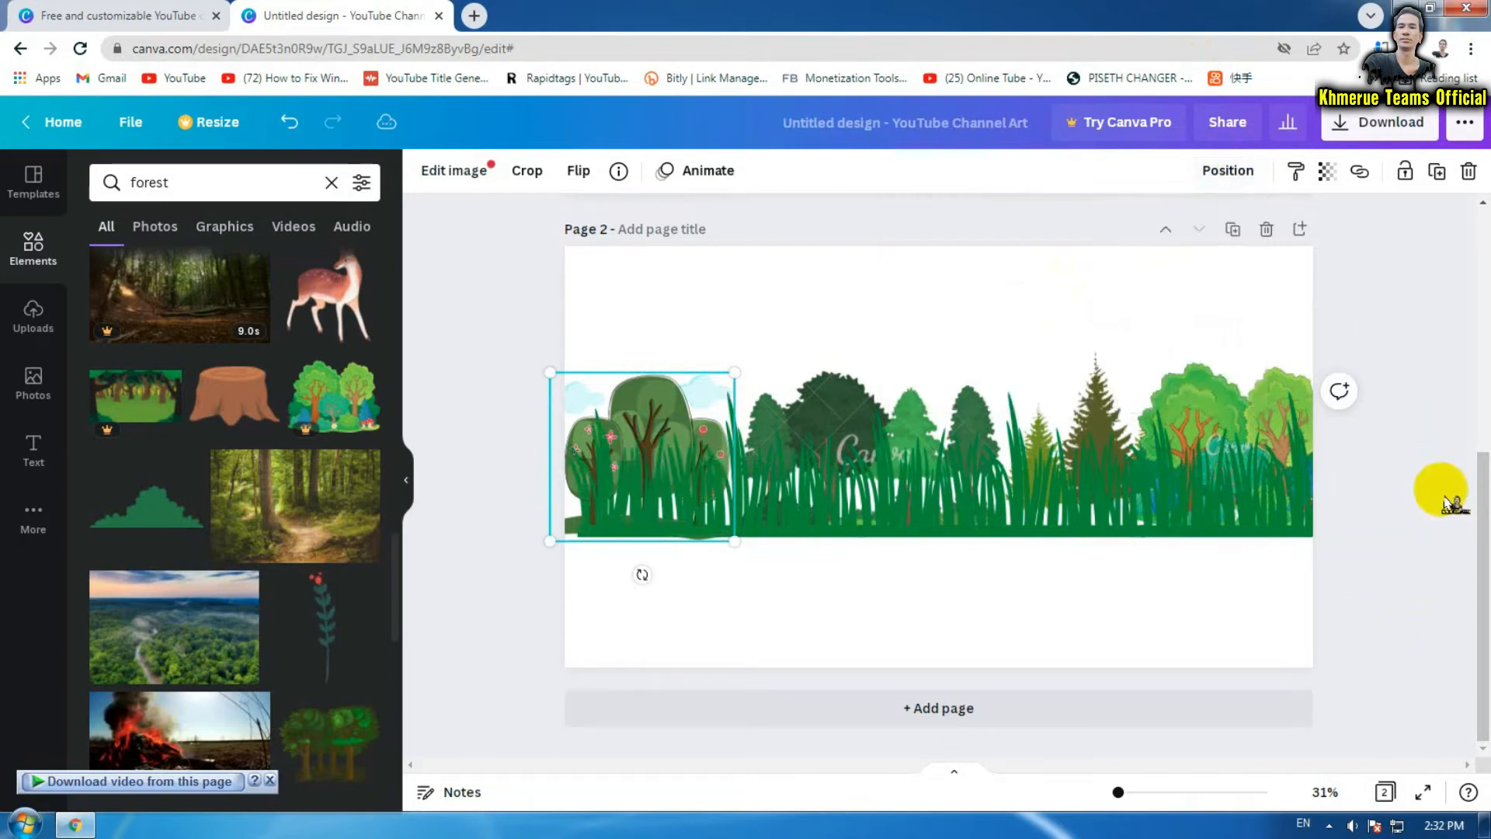
left_click(1415, 590)
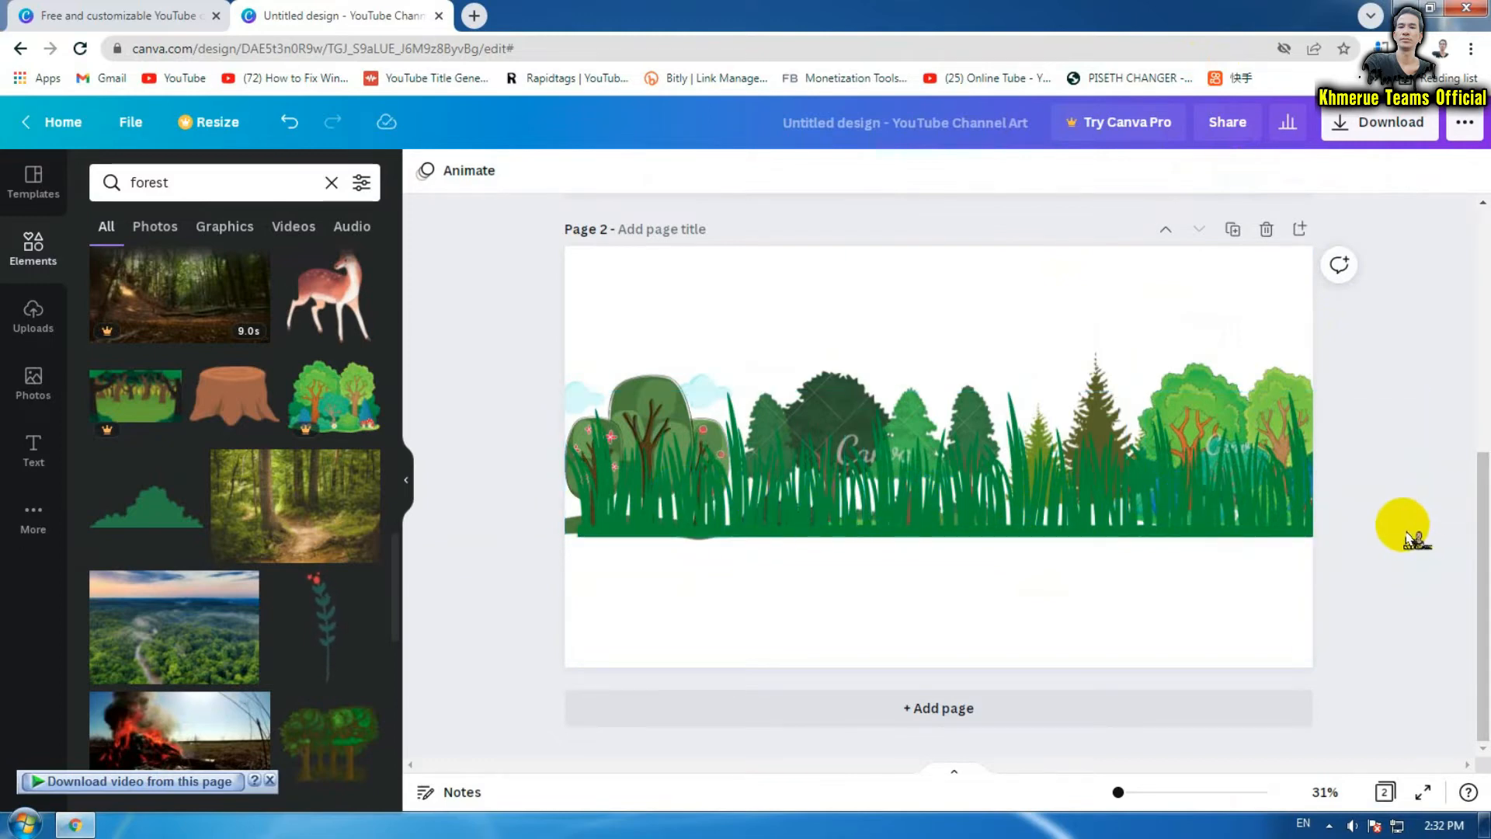
scroll(267, 466, "down", 5)
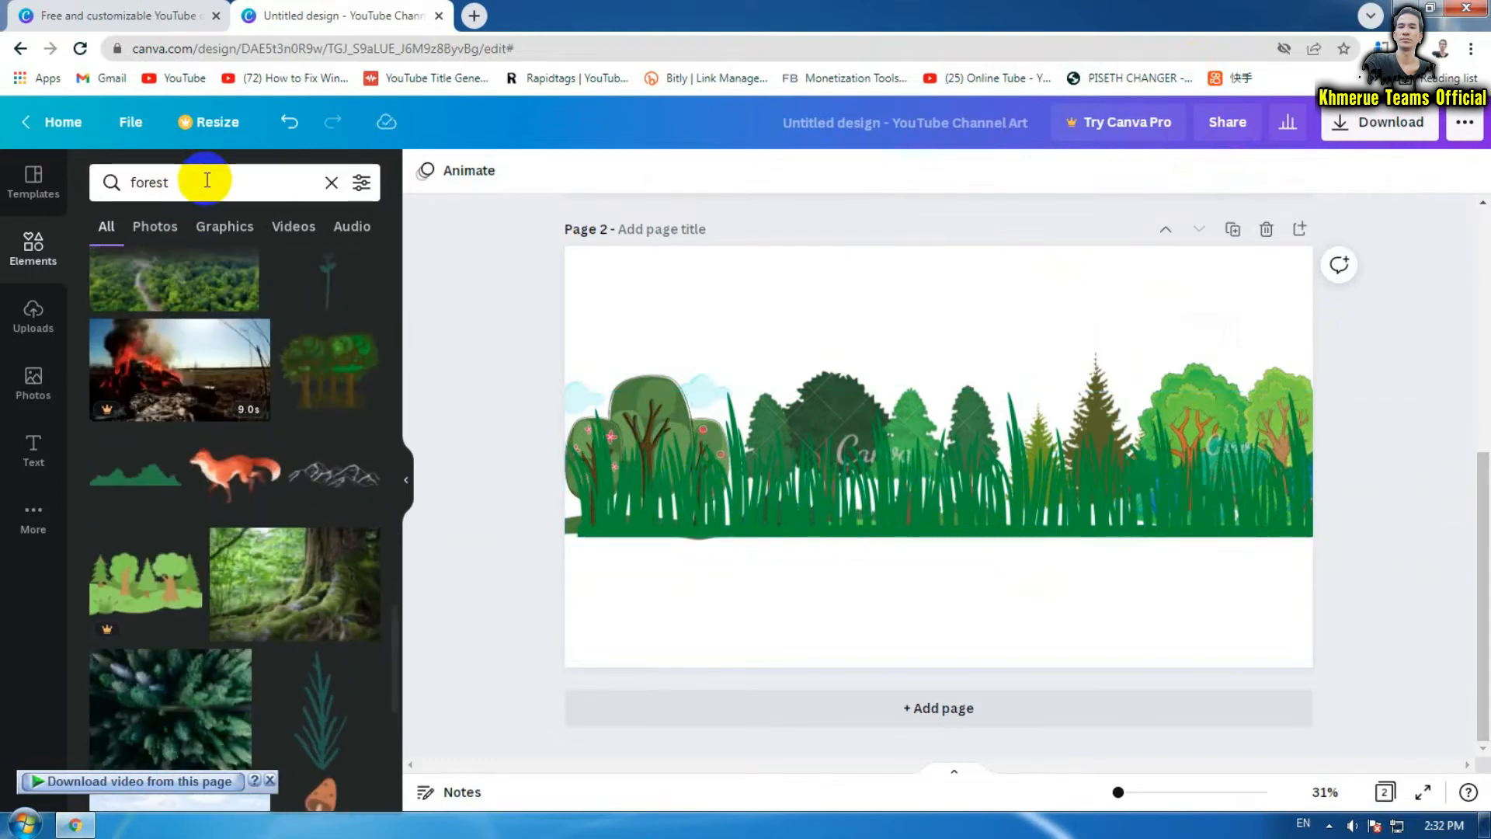
Search elements for water graphics and preview the lake water graphic's details
left_click(200, 183)
type("r")
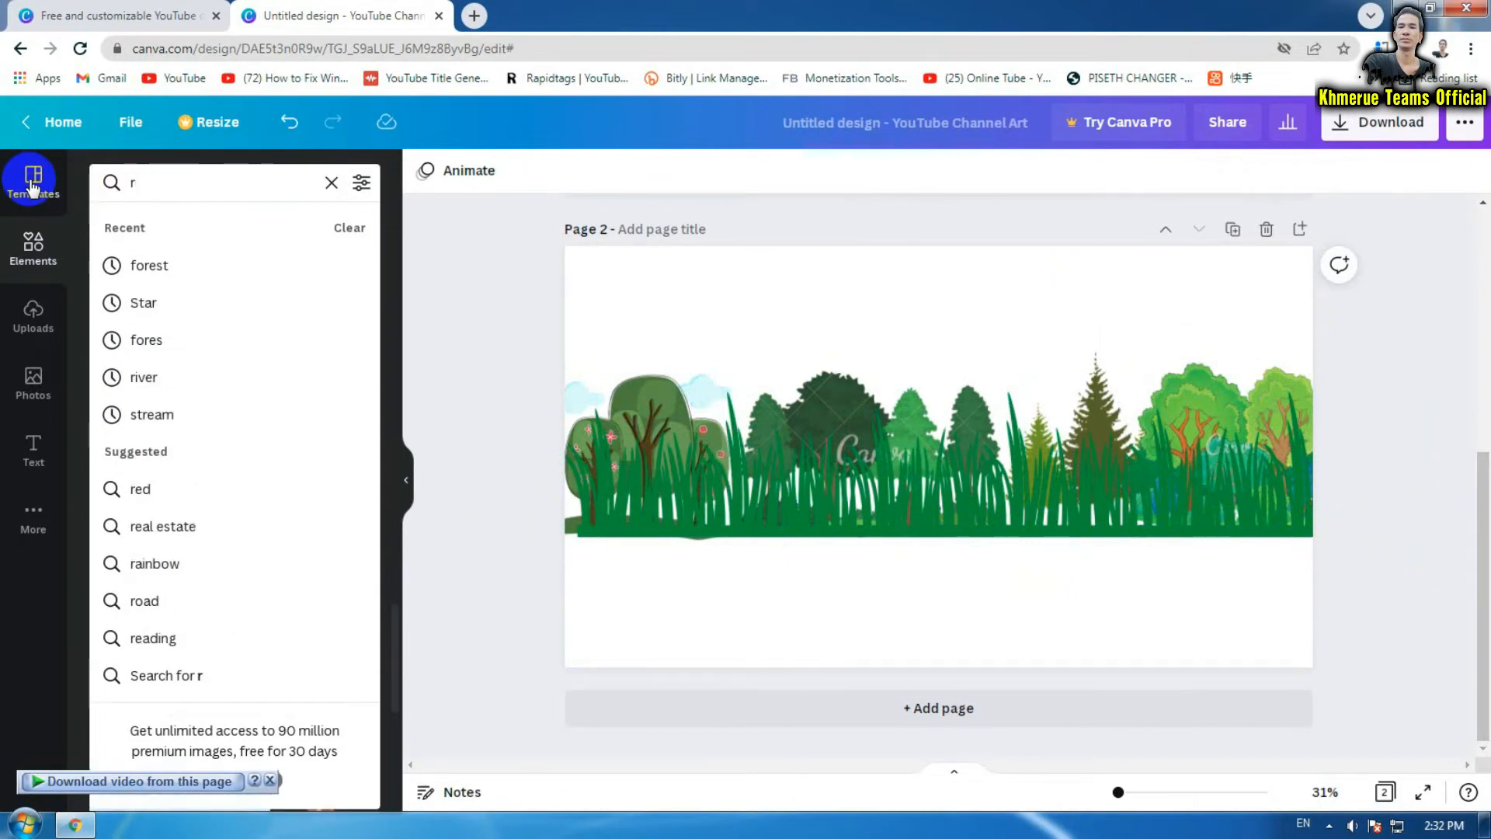
type("i")
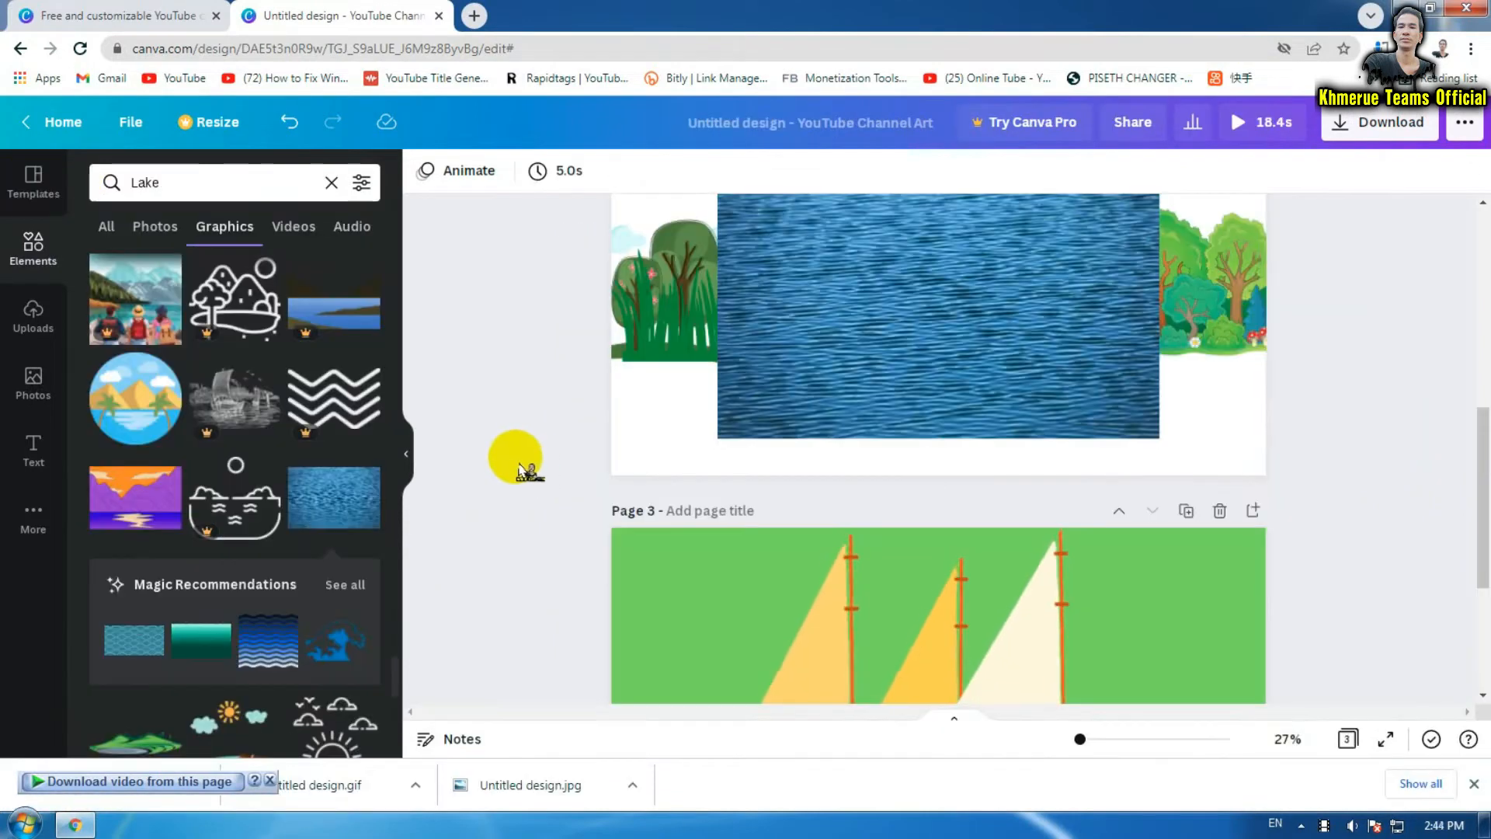
left_click(1474, 783)
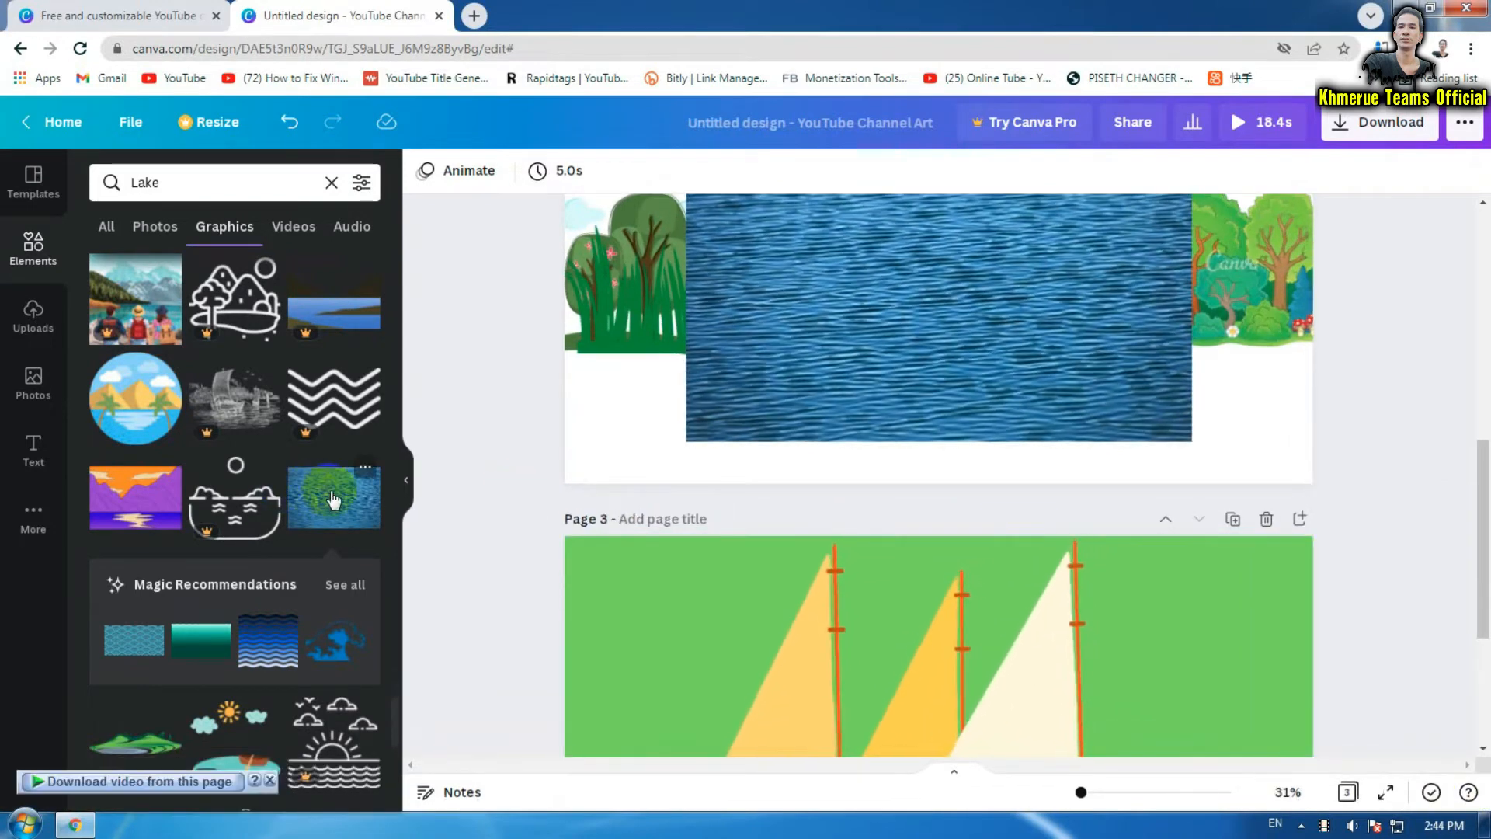
left_click_drag(334, 500, 380, 466)
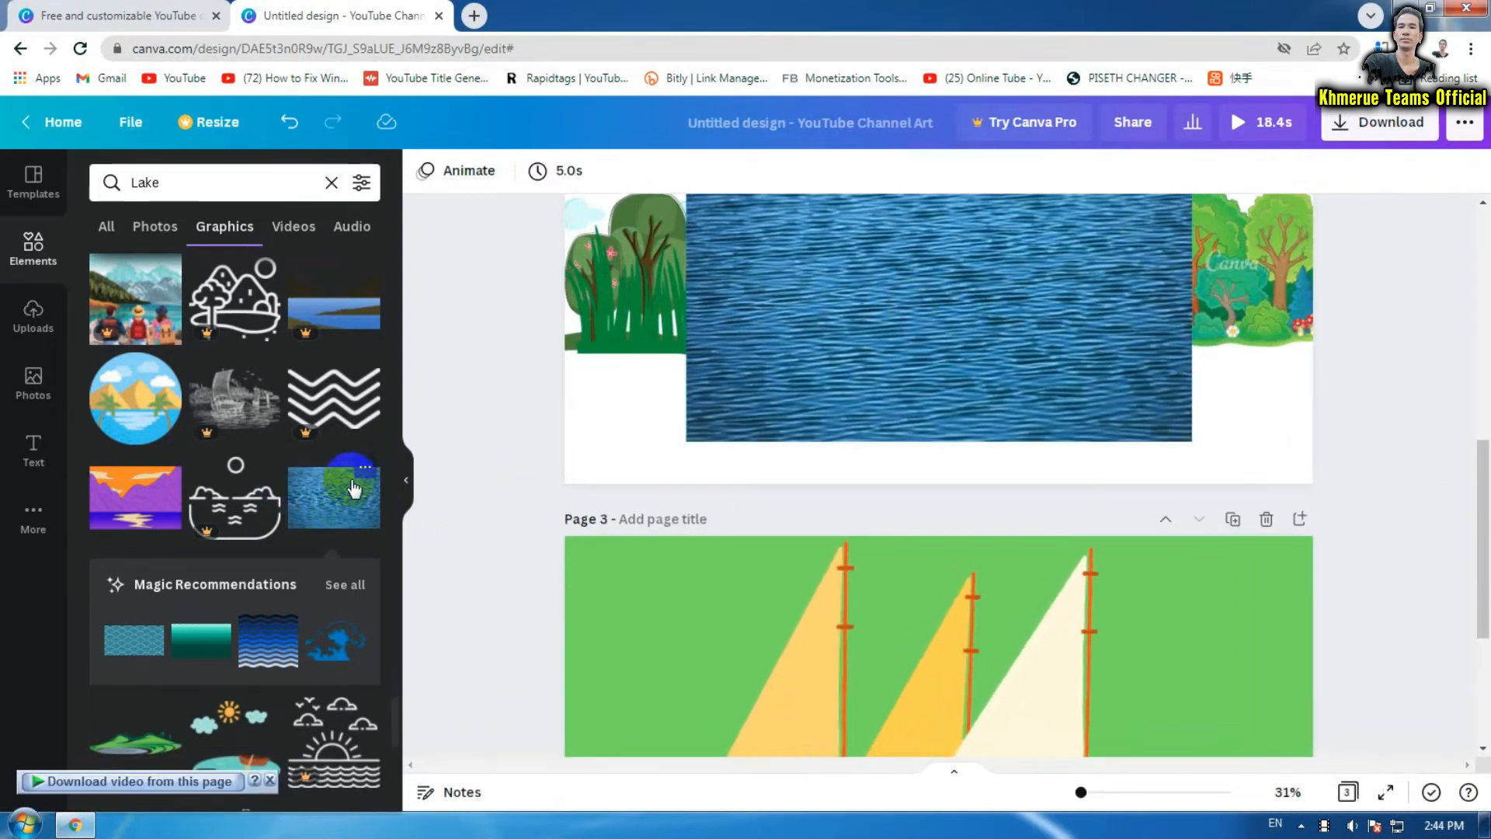
left_click(365, 470)
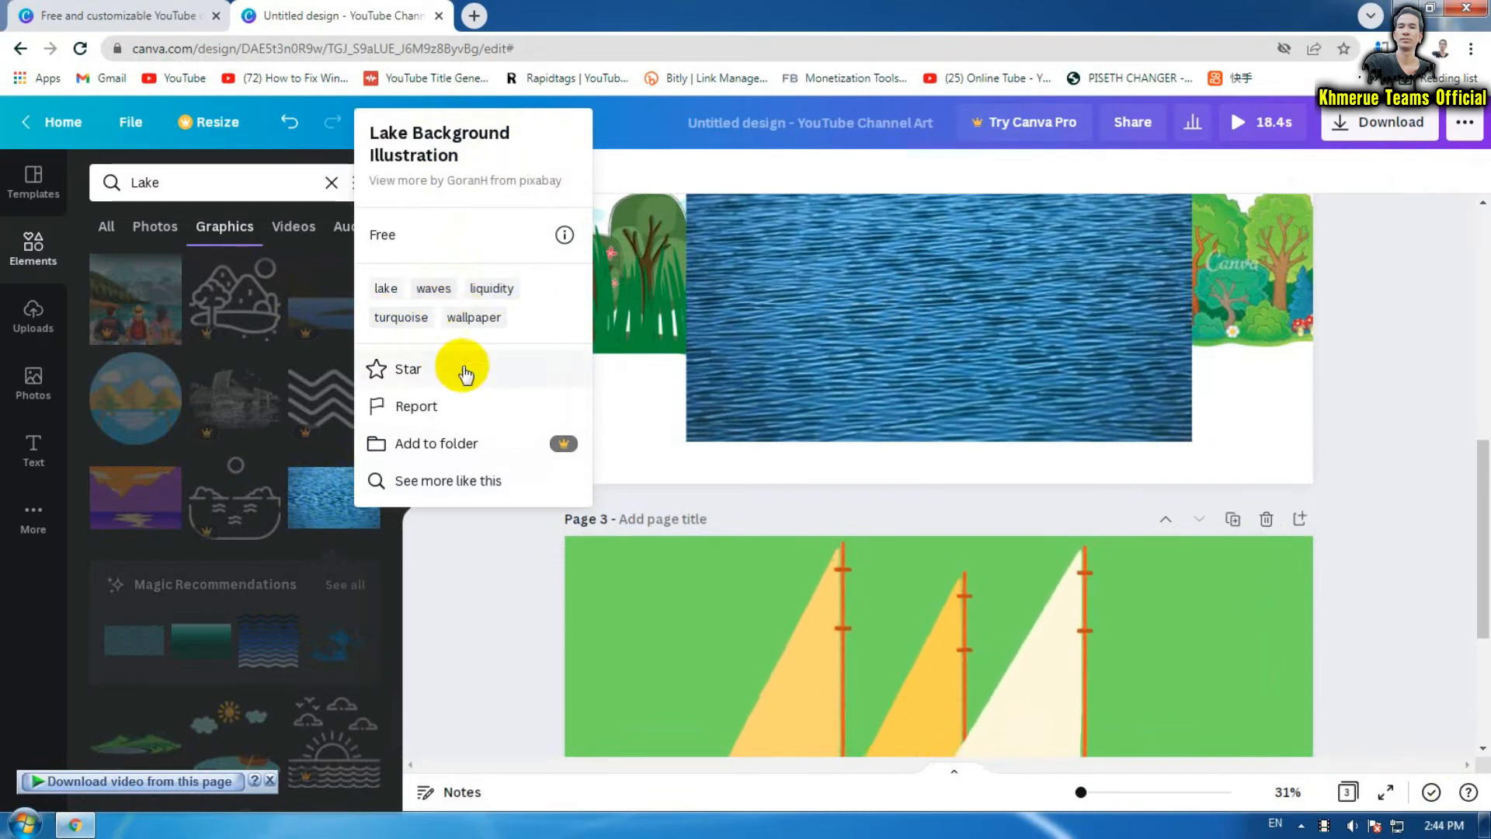
left_click(1423, 498)
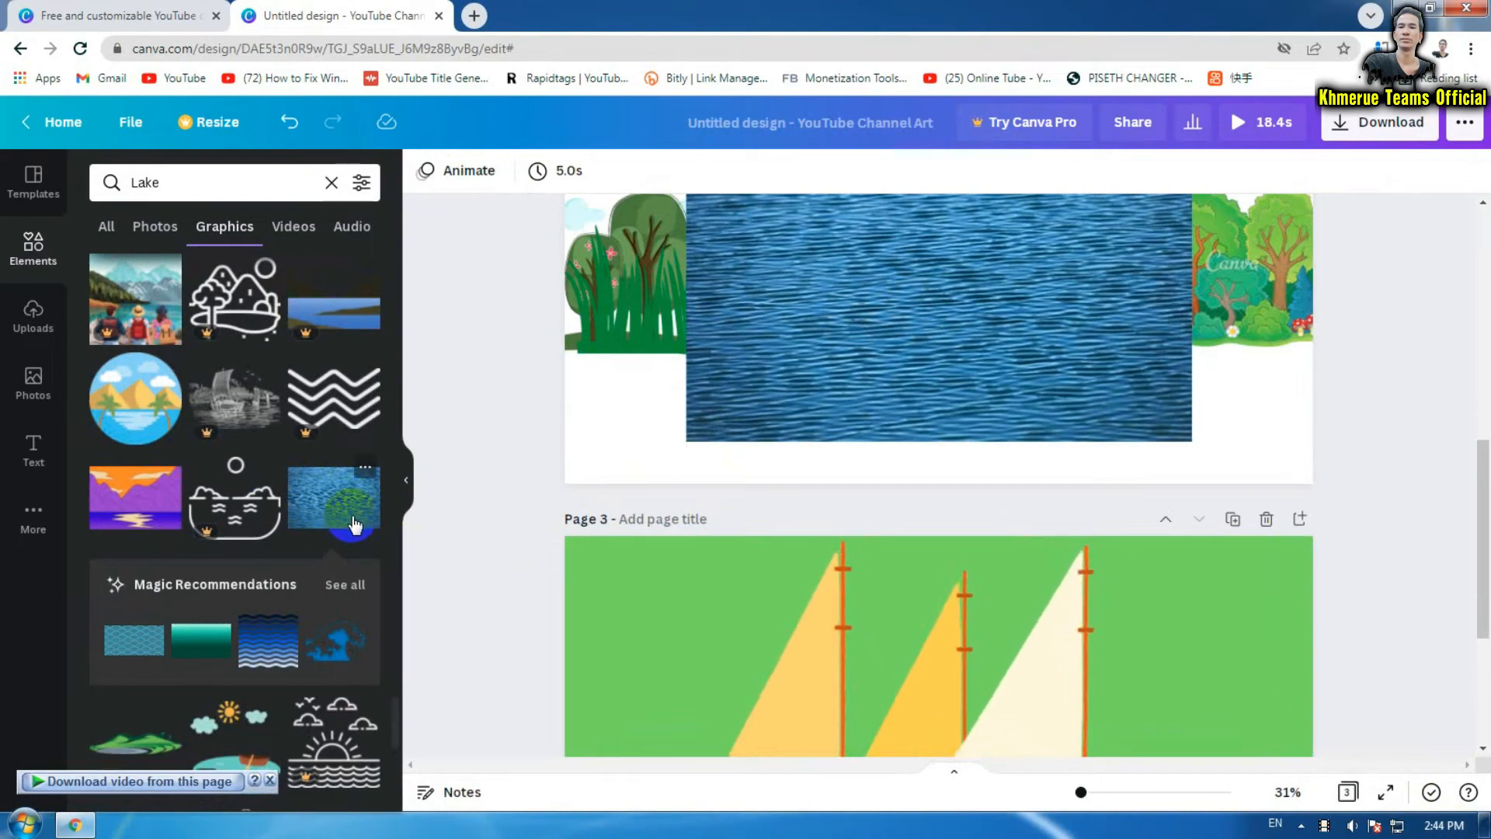
Add the lake water image to page 2, stretch it to page width and lower it below the trees
left_click_drag(309, 441, 984, 295)
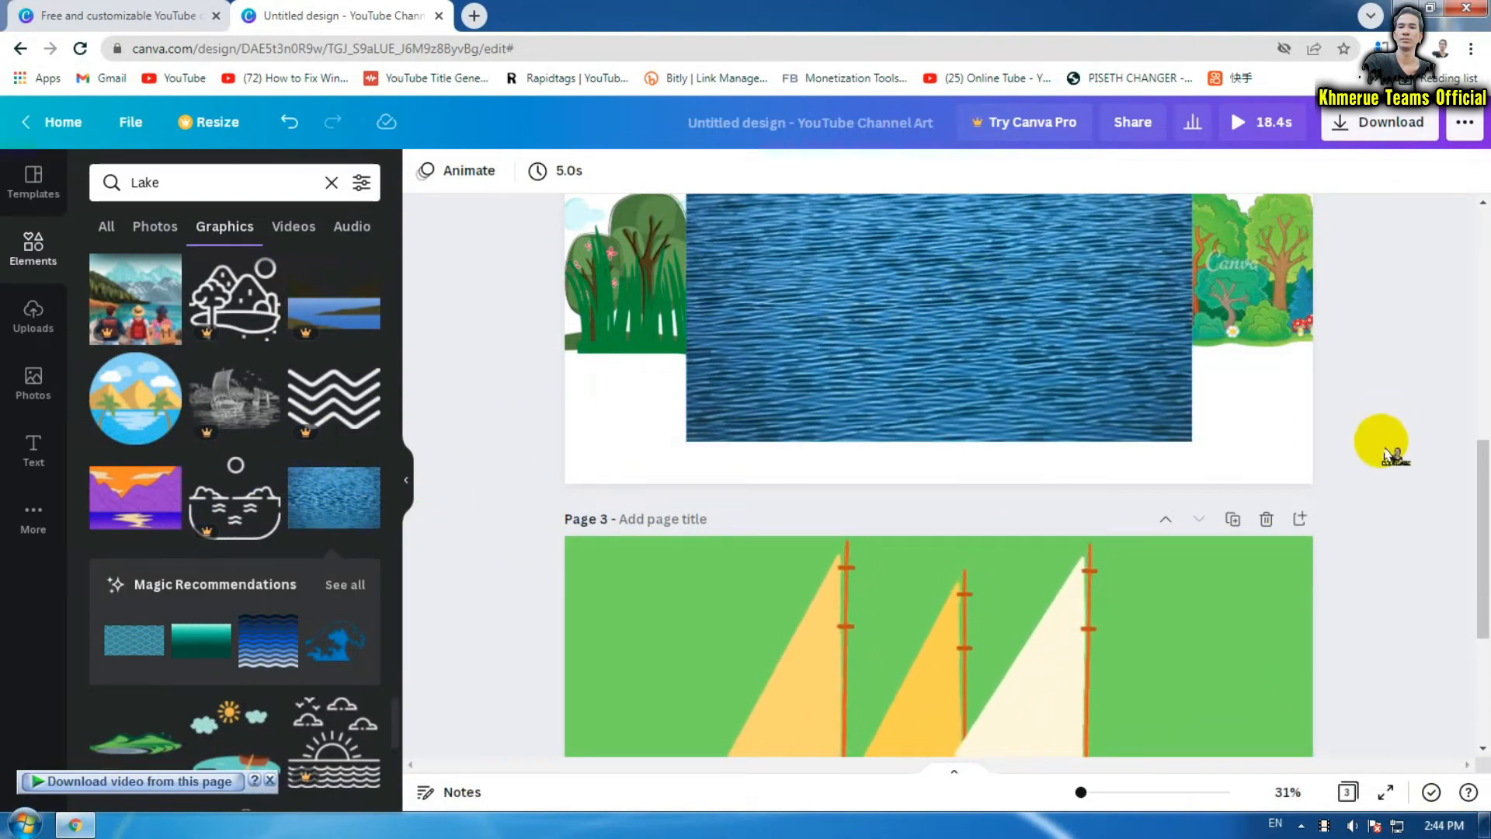
scroll(1381, 439, "up", 3)
left_click(1038, 449)
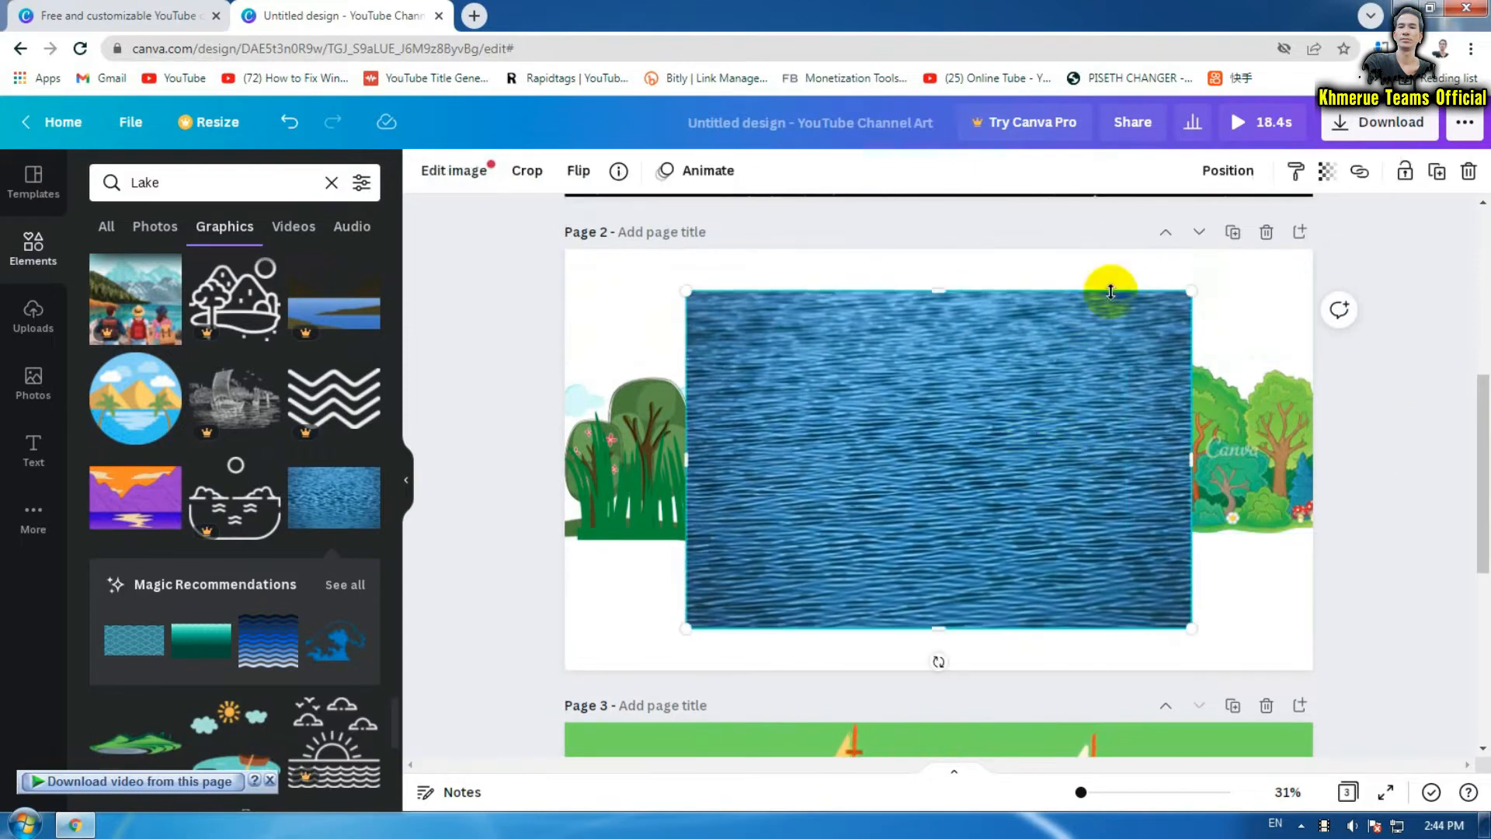
left_click_drag(1191, 293, 1010, 485)
left_click_drag(882, 559, 723, 597)
left_click_drag(825, 536, 1478, 476)
left_click_drag(1048, 365, 1054, 677)
left_click(1394, 427)
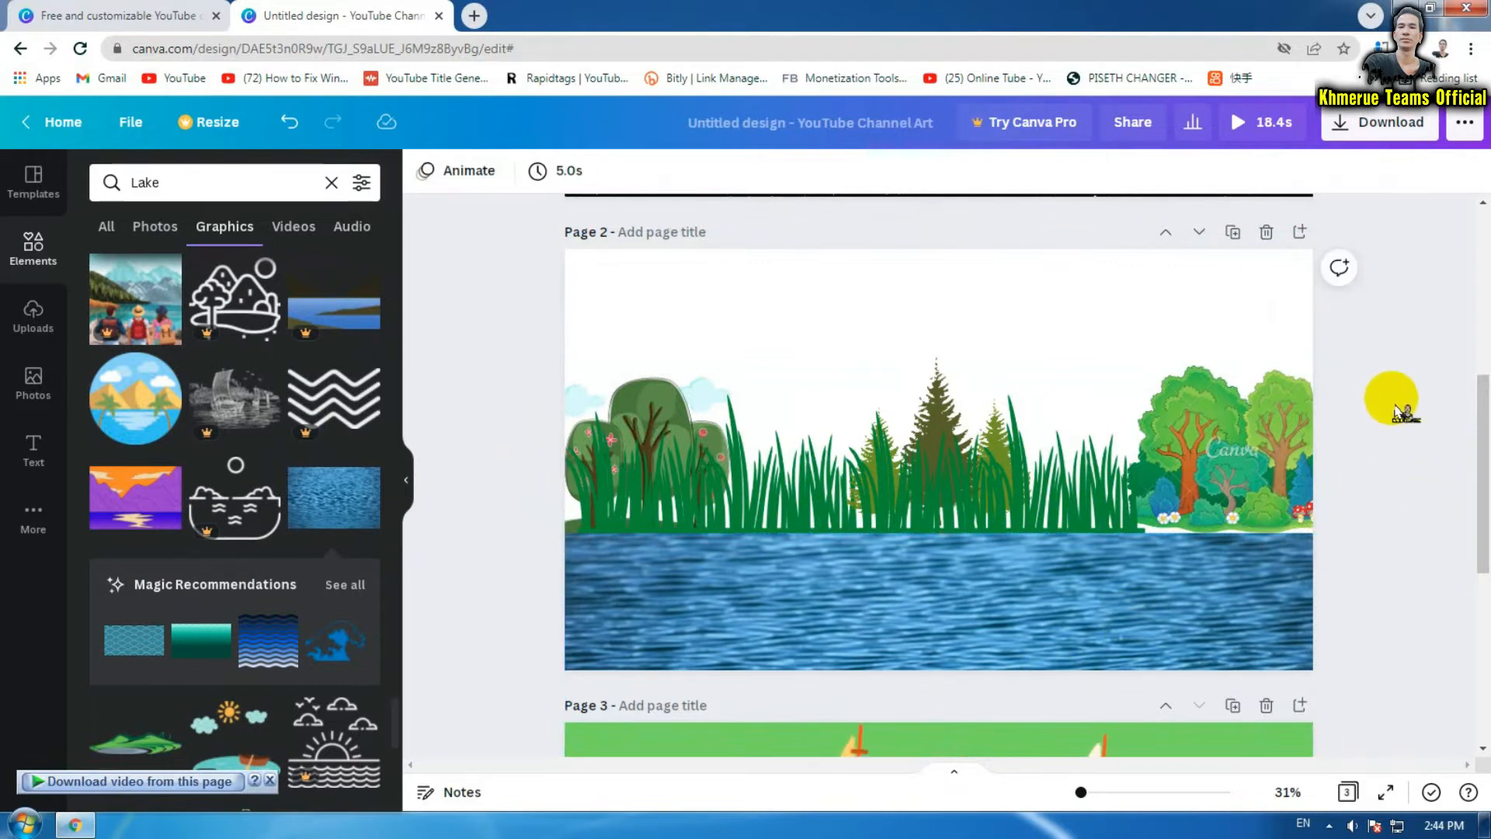
Replace the leafy trees at page 2's right edge with a pine forest graphic from a 'forest' search
left_click(1286, 435)
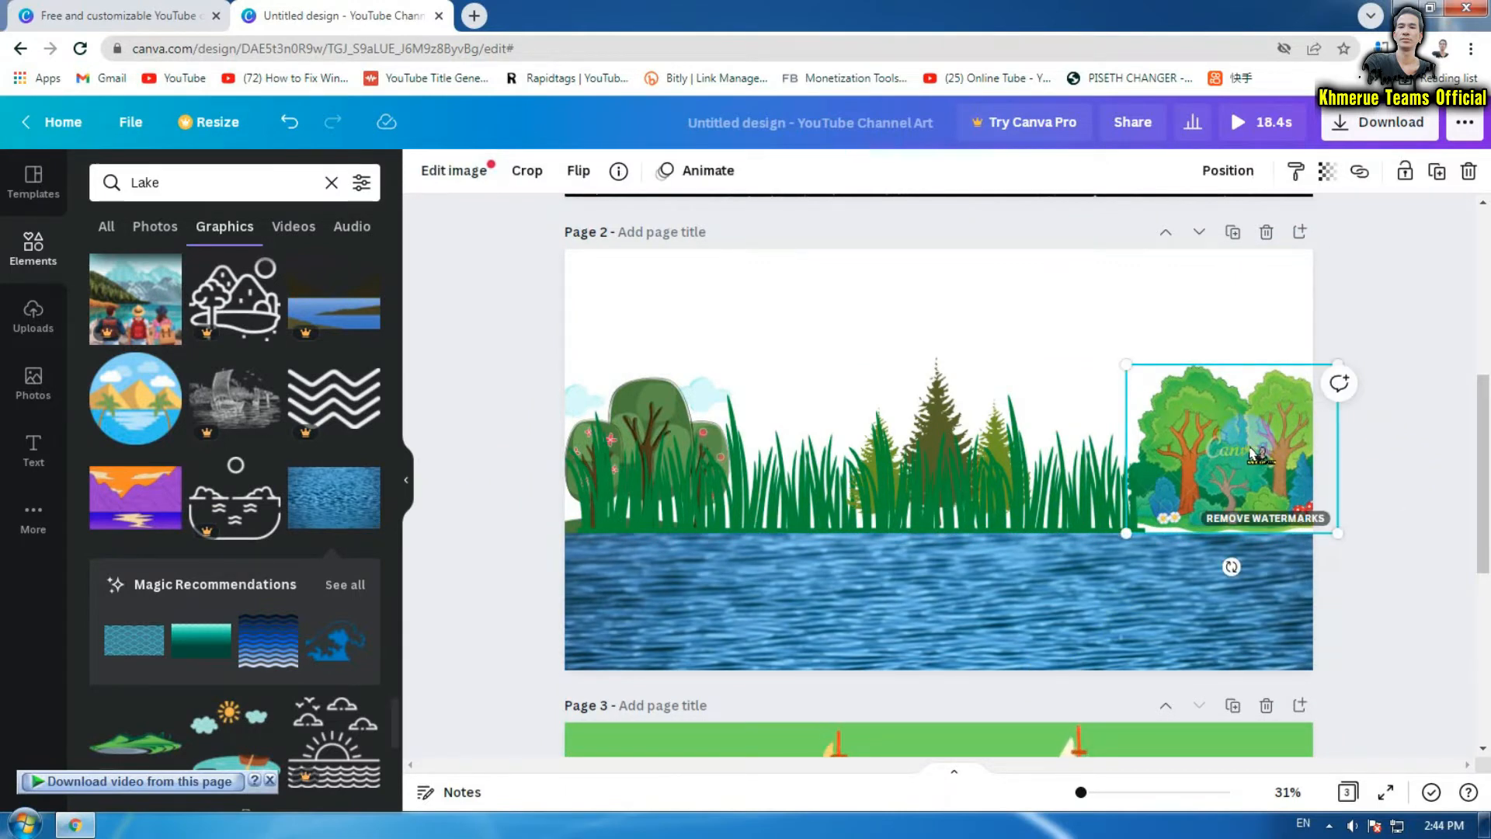
key("Delete")
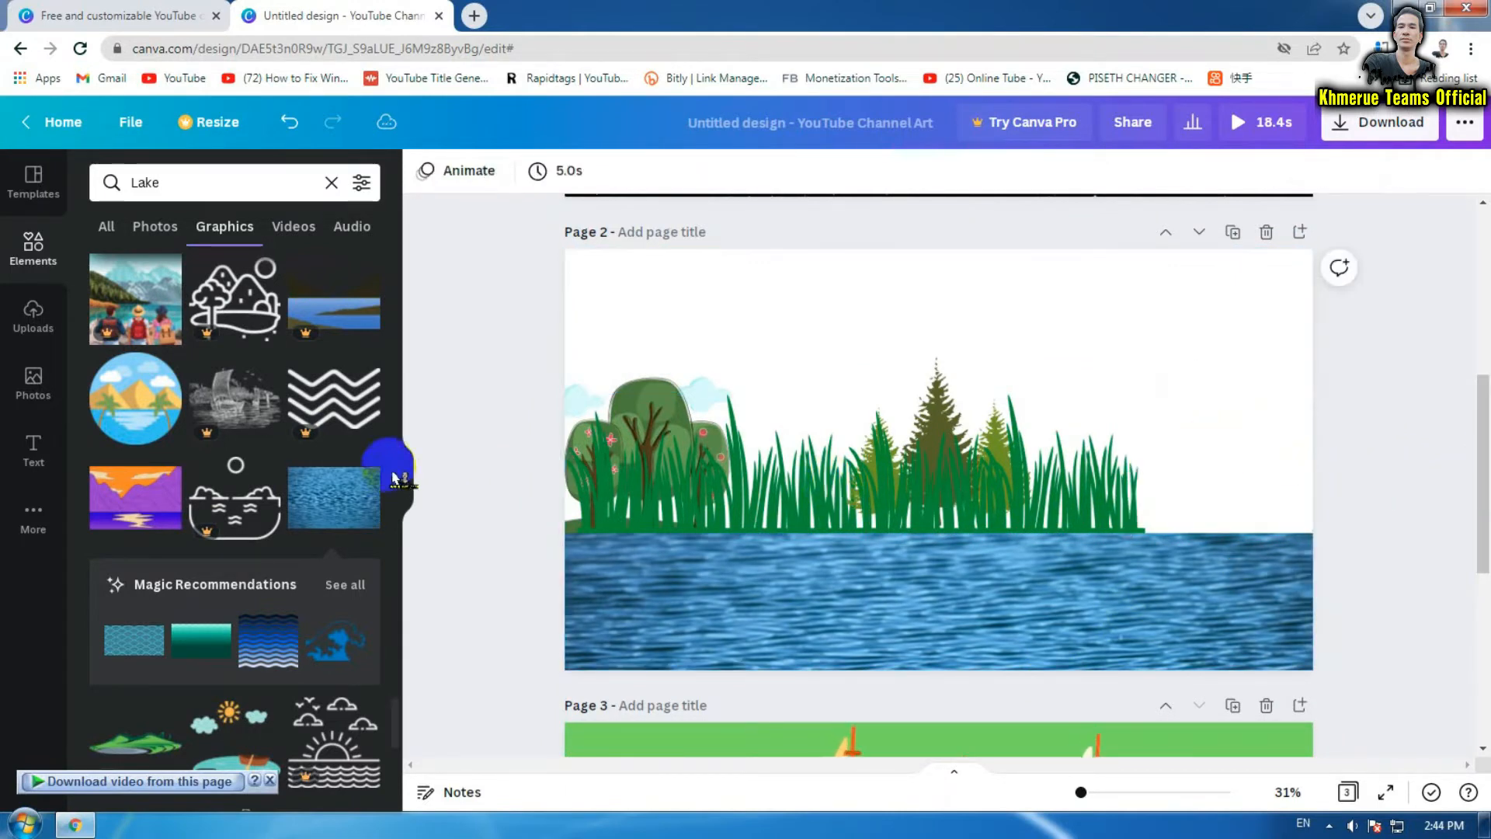
left_click(233, 184)
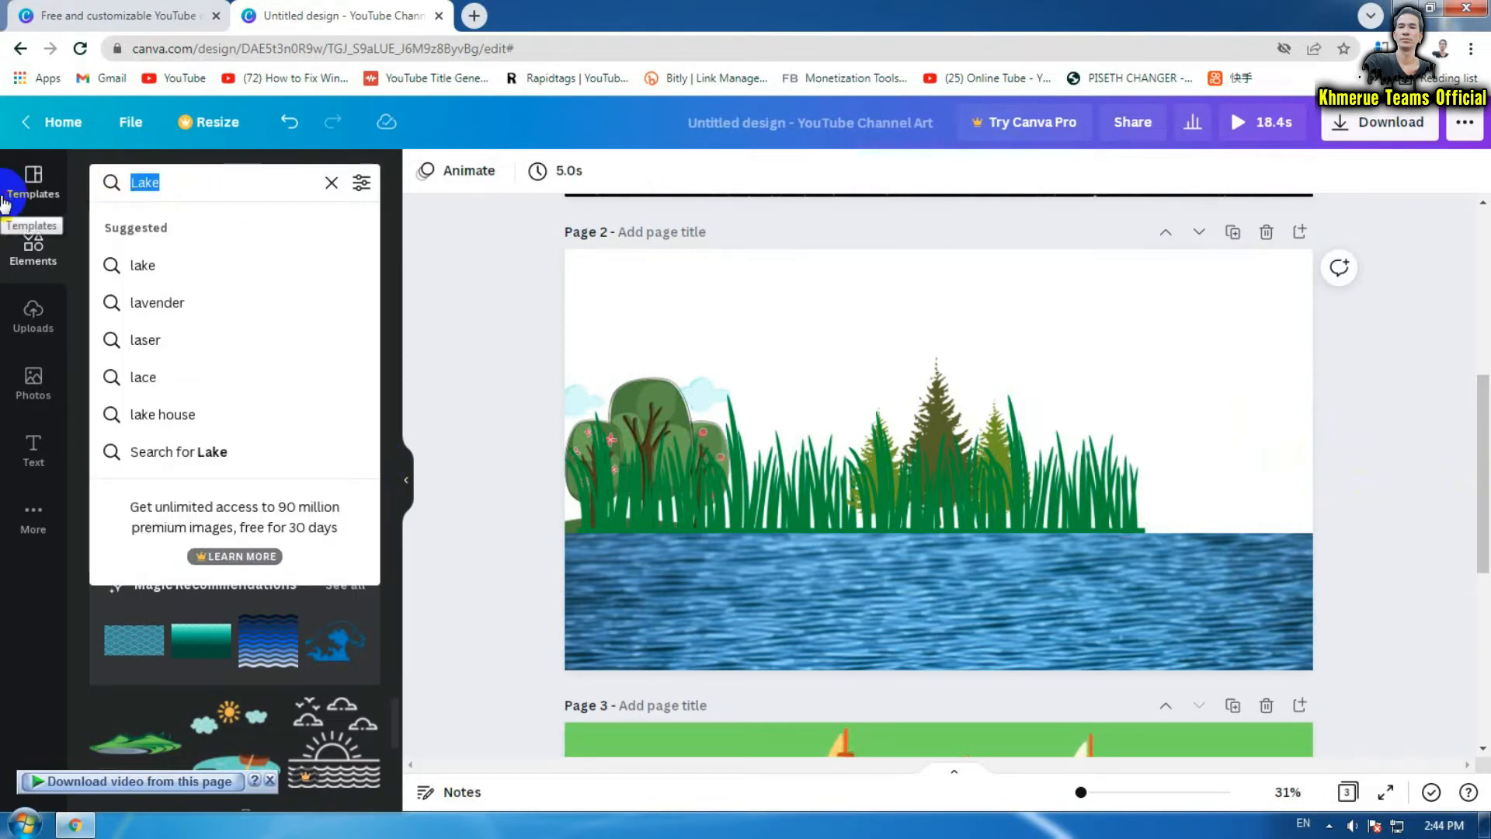
type("fo")
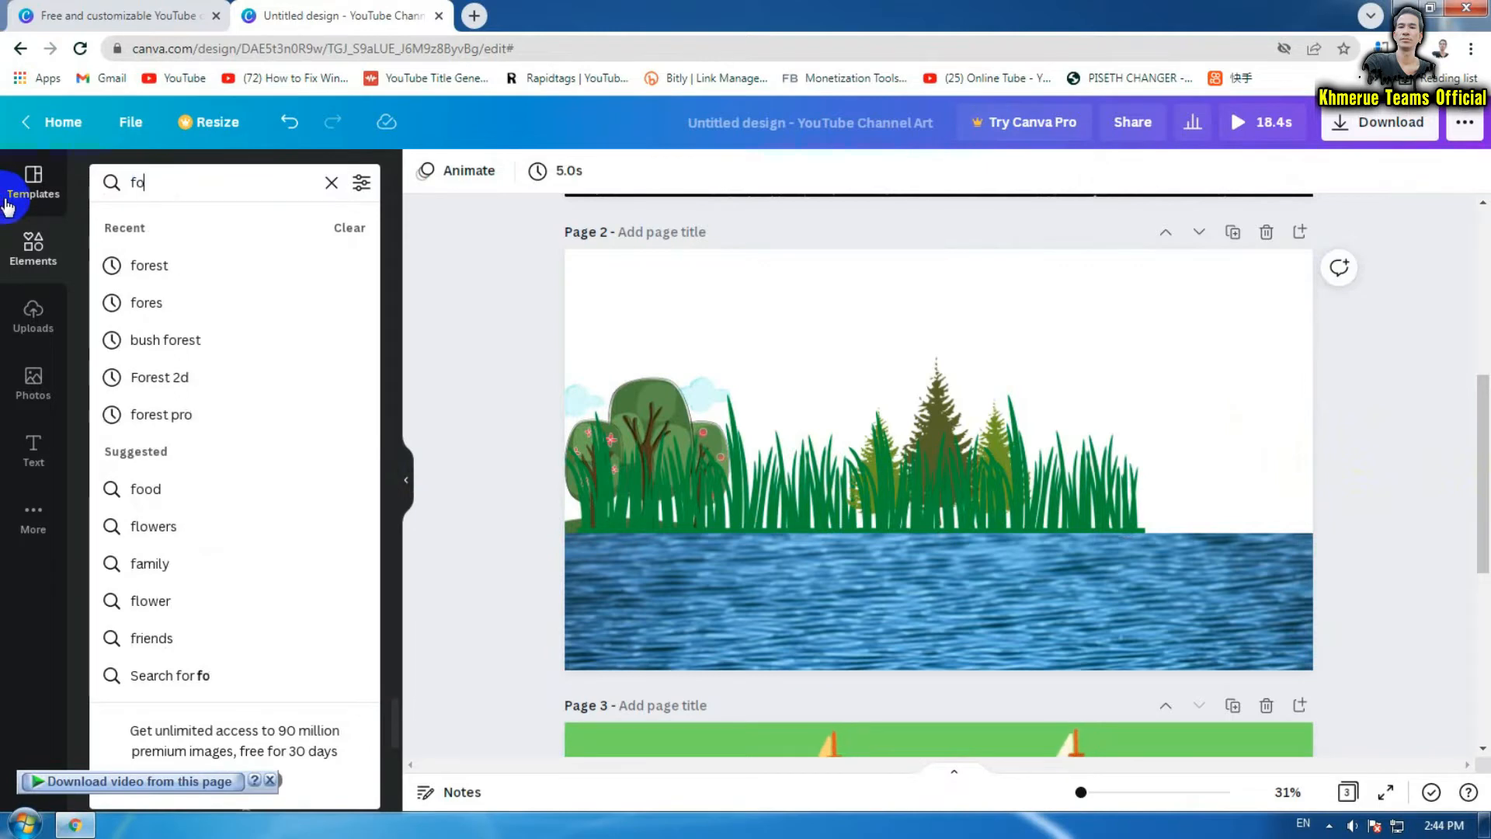
left_click(183, 283)
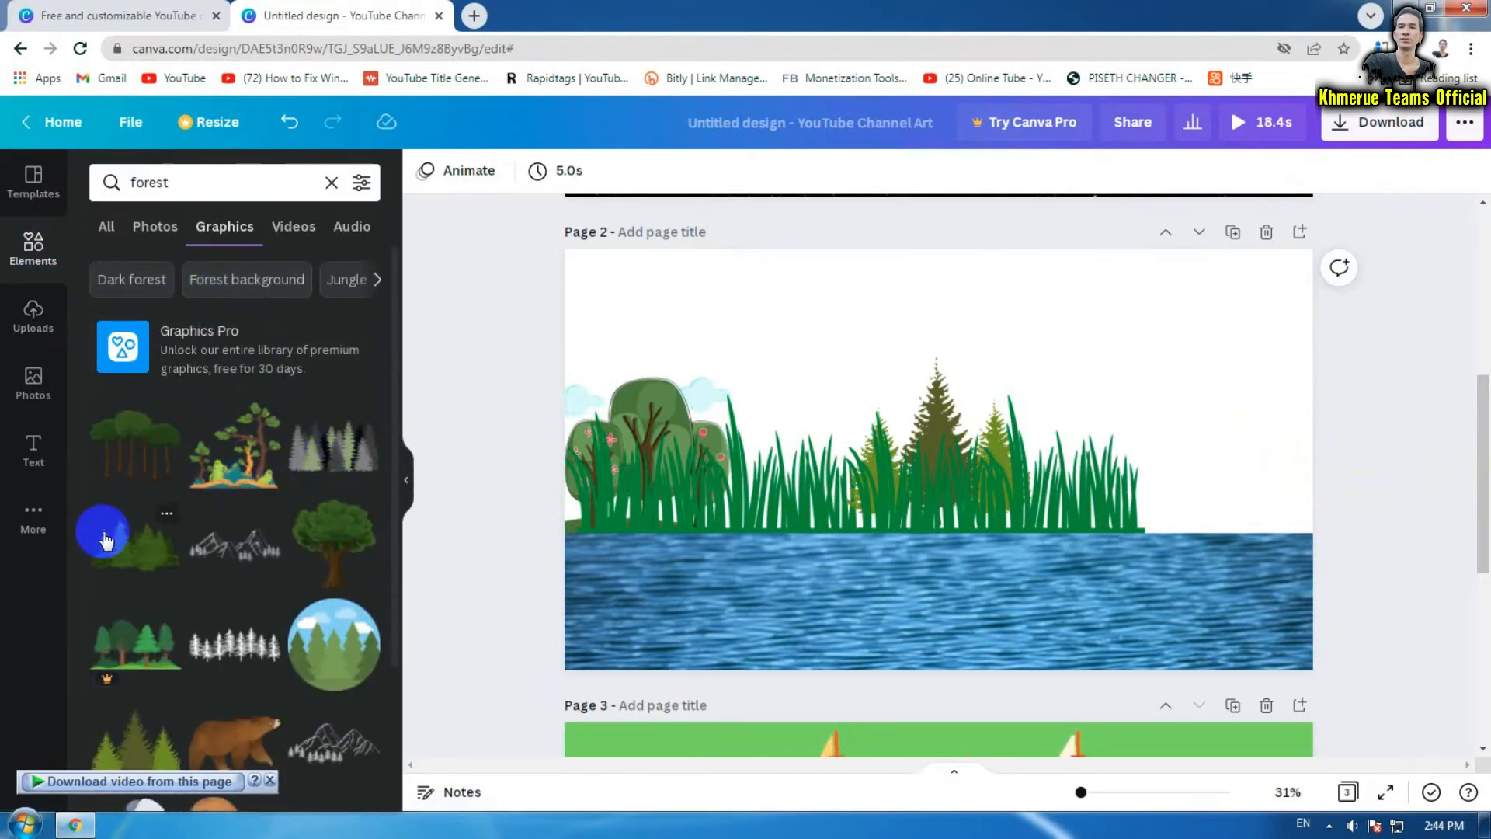
left_click(130, 562)
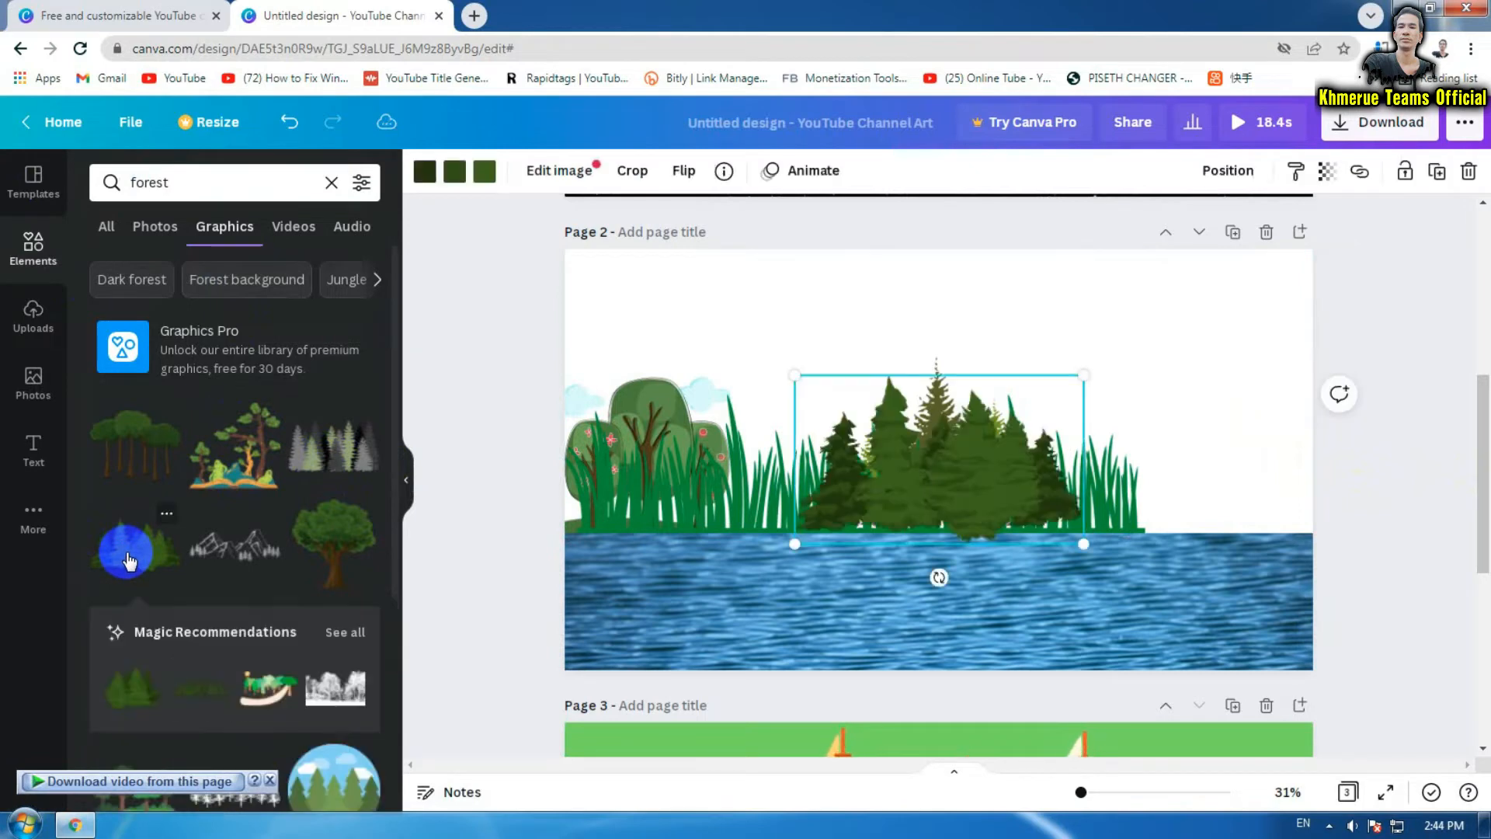
left_click_drag(980, 501, 1252, 490)
left_click(1388, 575)
Duplicate the middle grass-and-trees graphic and move the copy to page 2's right edge
left_click(980, 515)
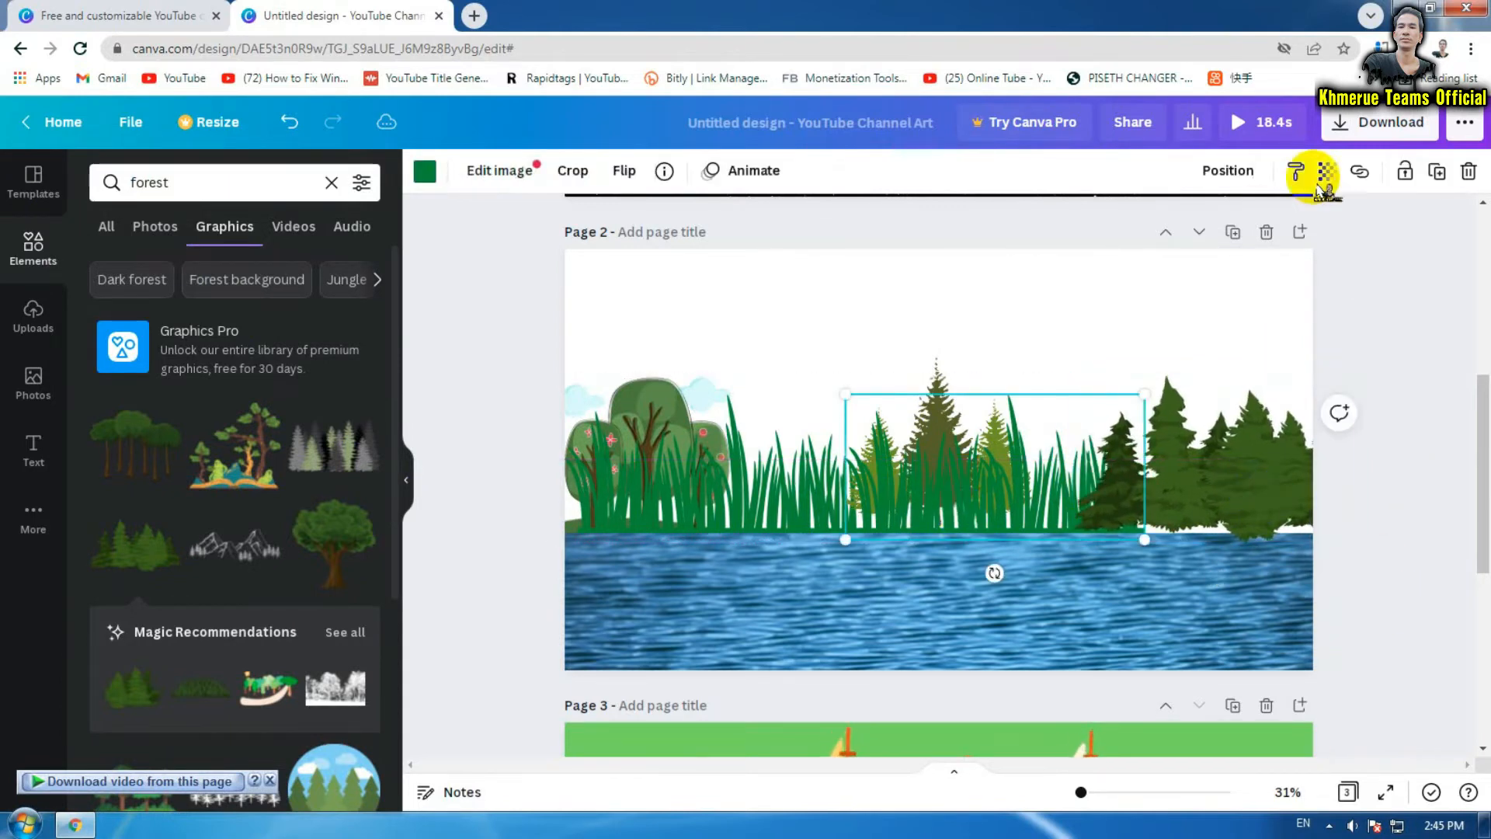
left_click(1437, 172)
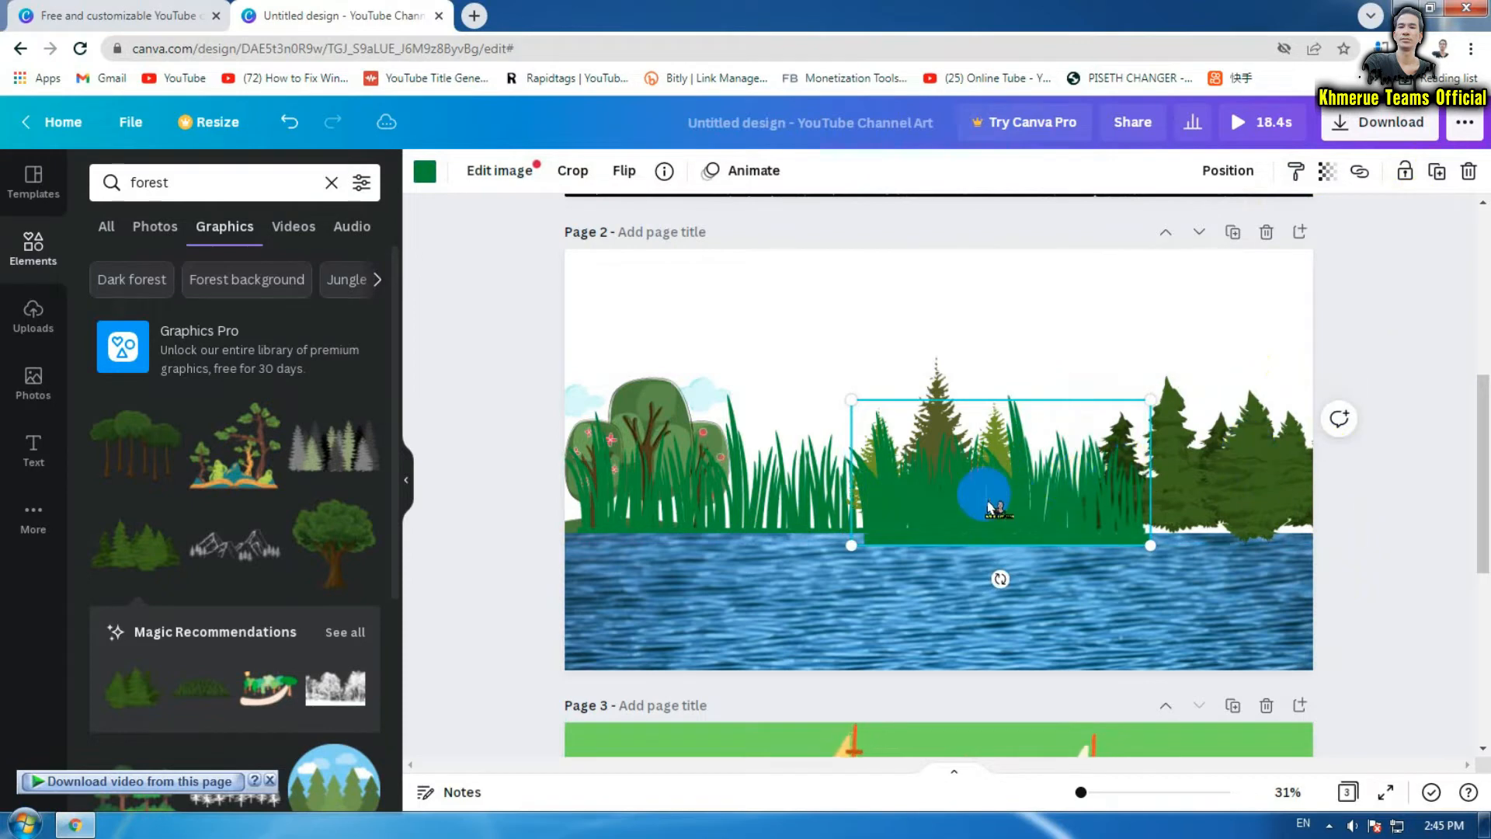
left_click_drag(969, 514, 1236, 501)
left_click(1372, 622)
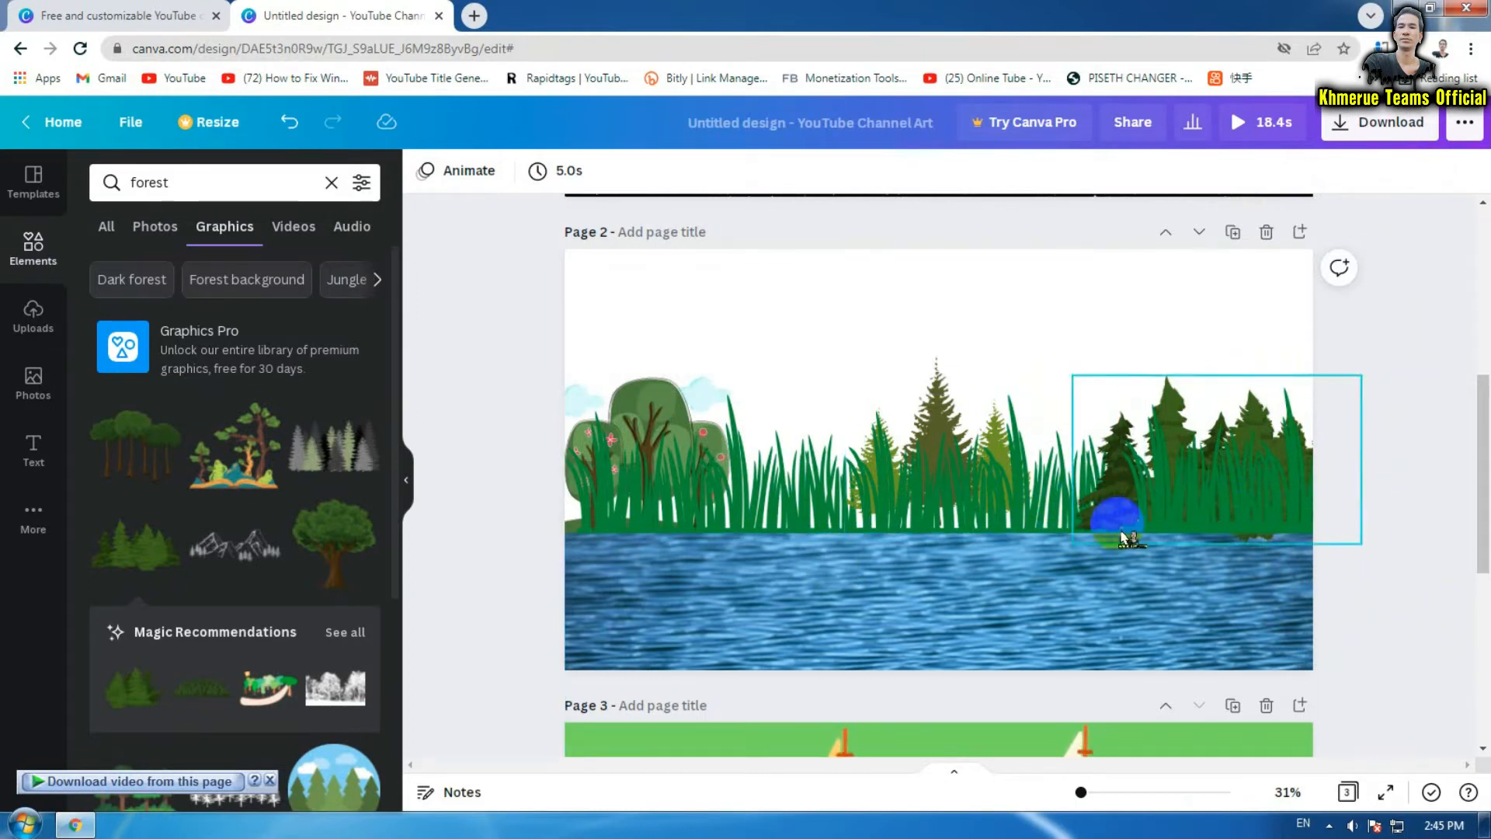
left_click(1388, 567)
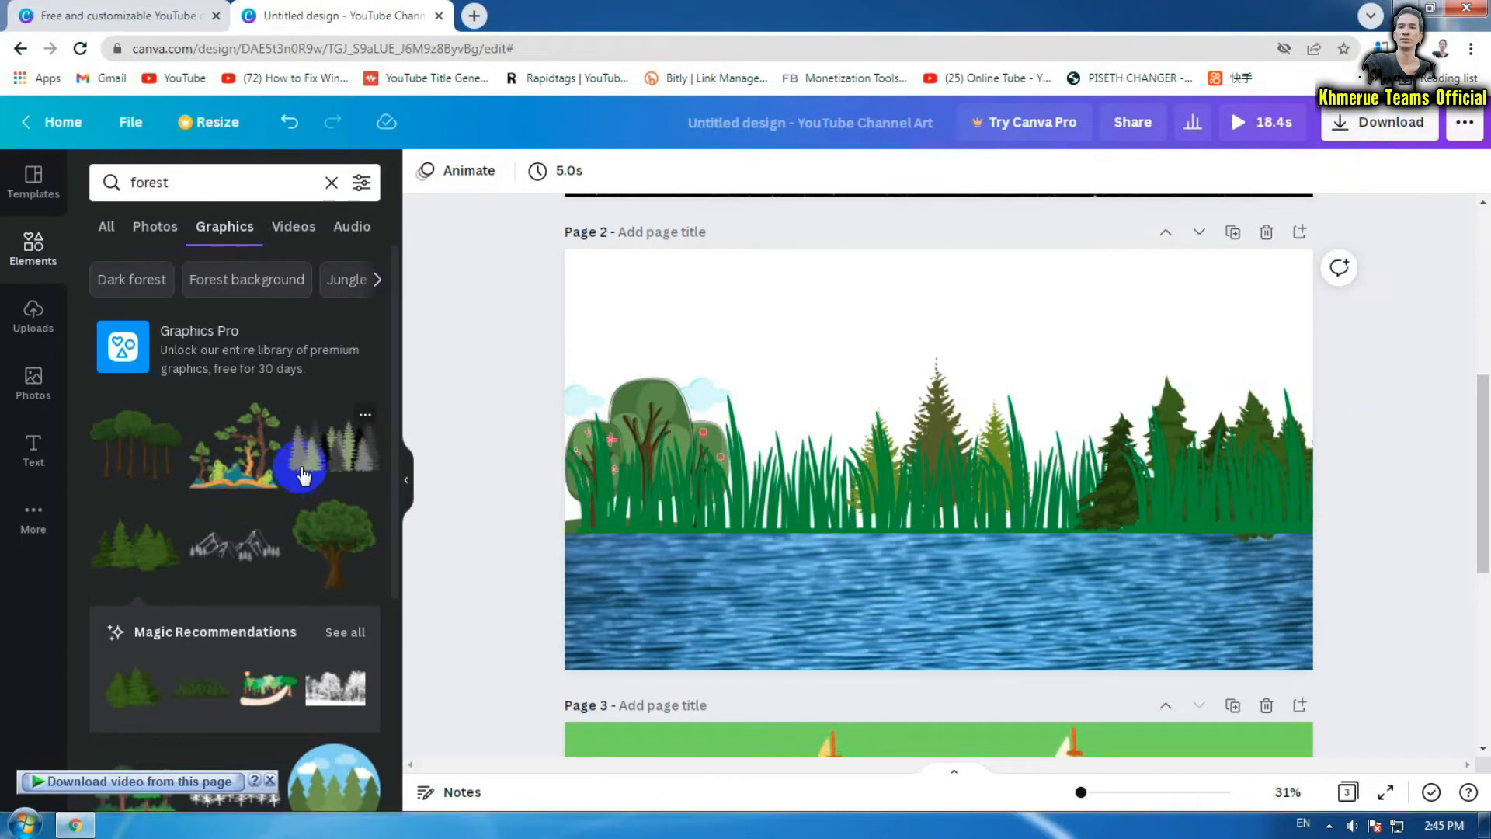
left_click_drag(303, 476, 497, 481)
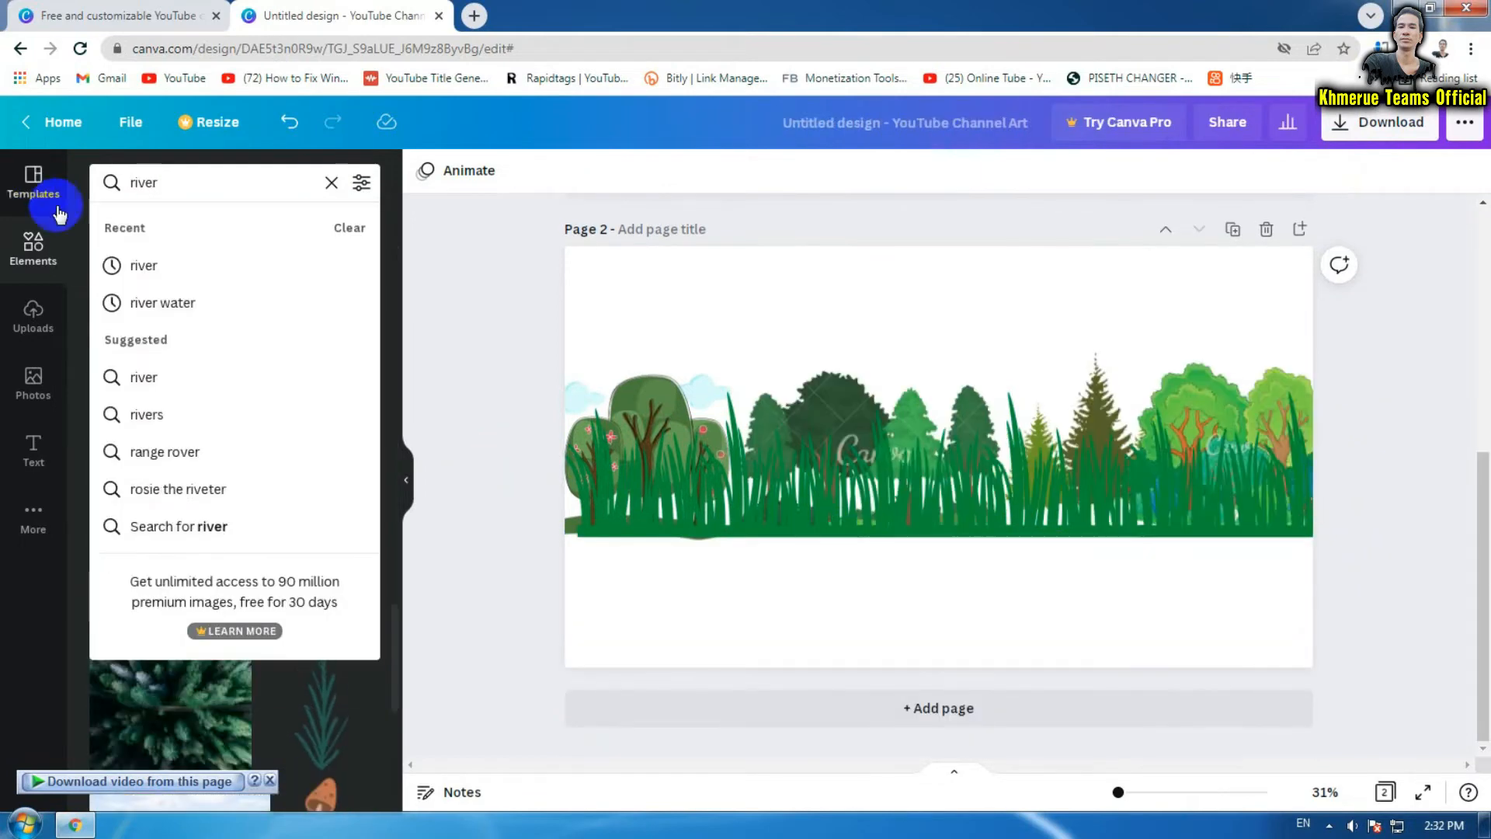
Search elements for 'river' and filter the results to Graphics
left_click(124, 264)
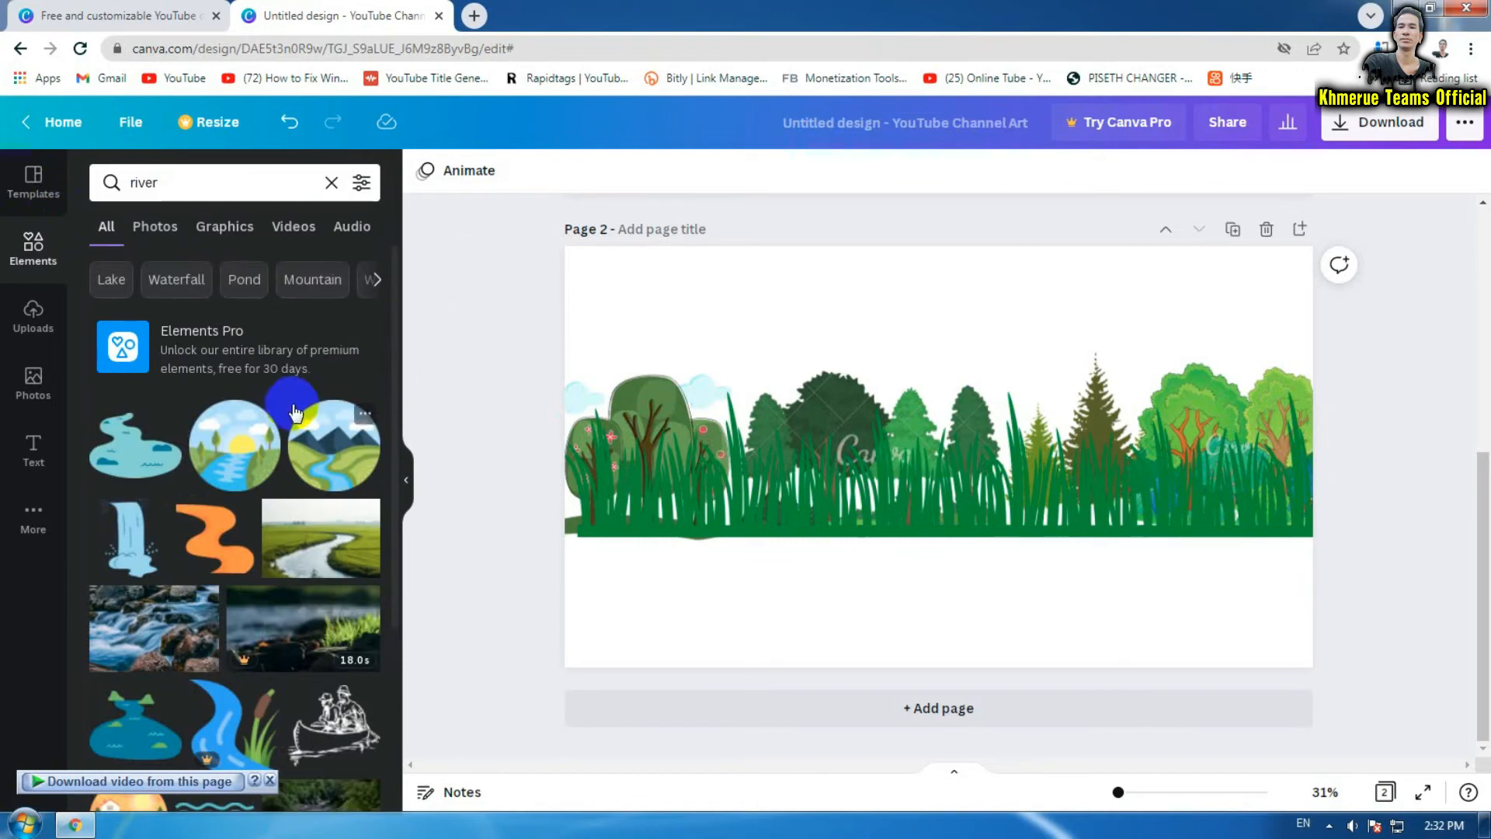
scroll(292, 419, "down", 10)
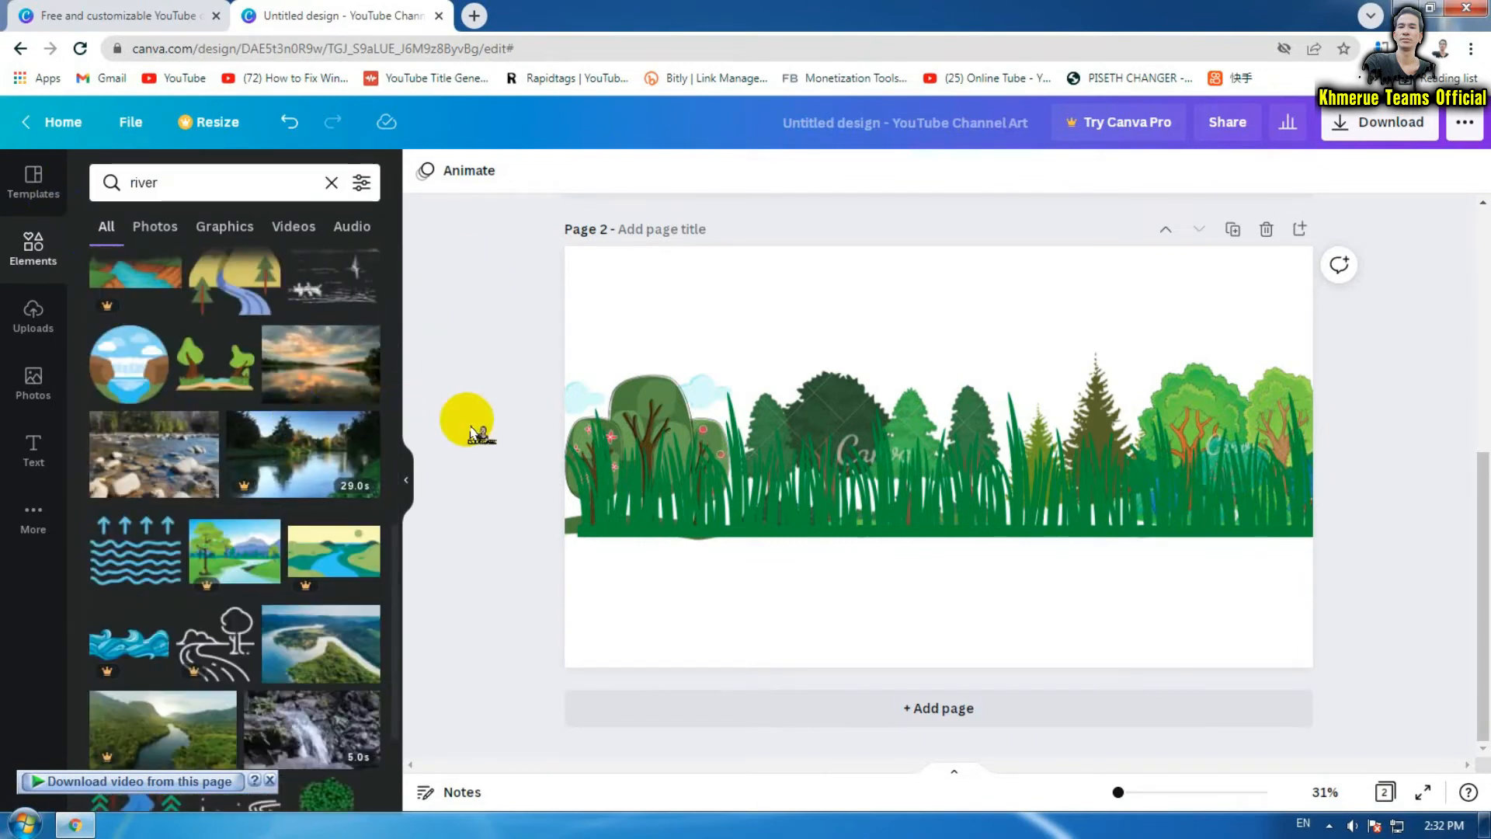
left_click(215, 235)
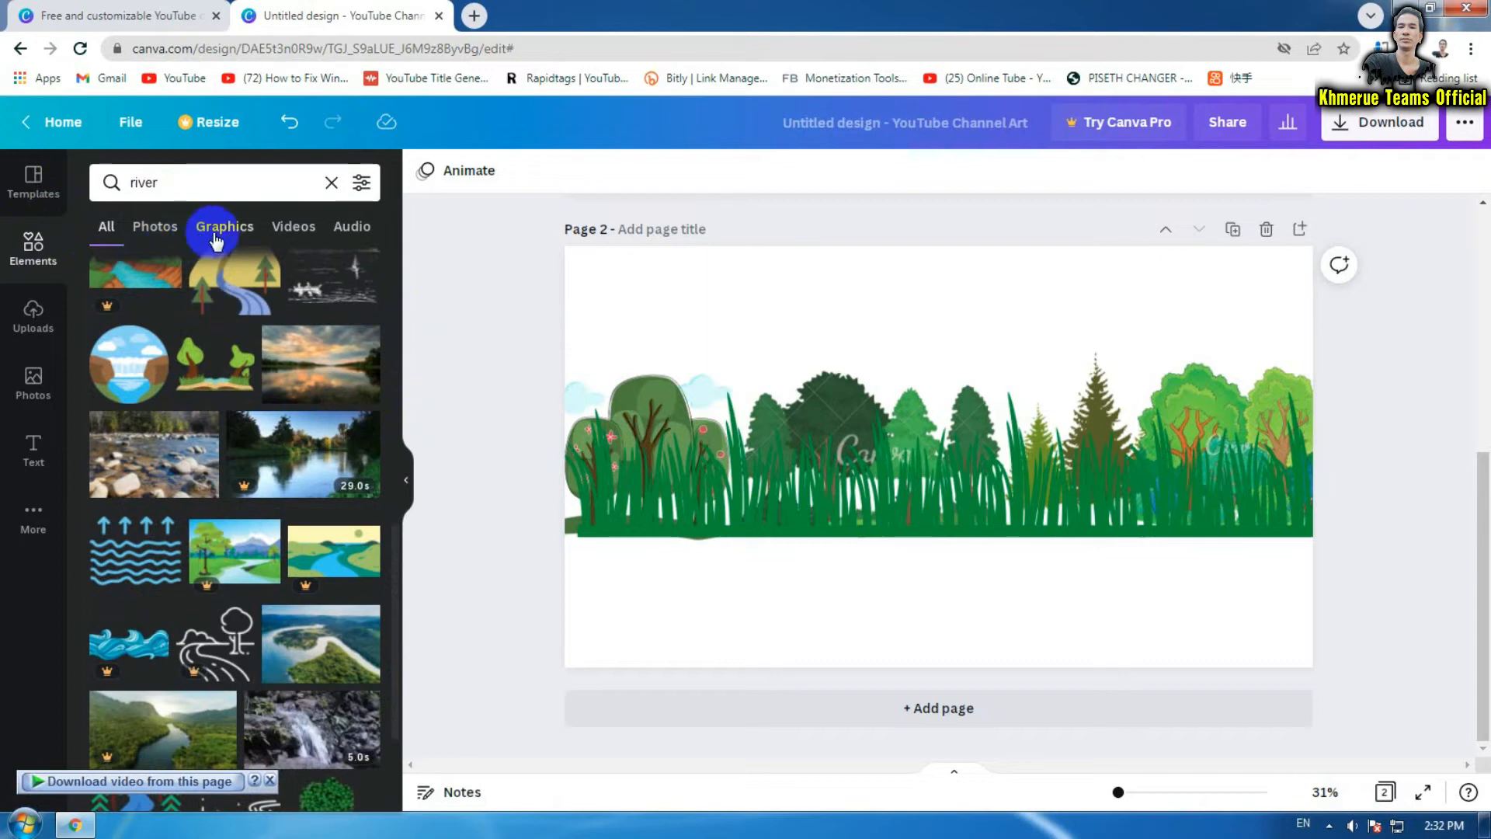
left_click(222, 234)
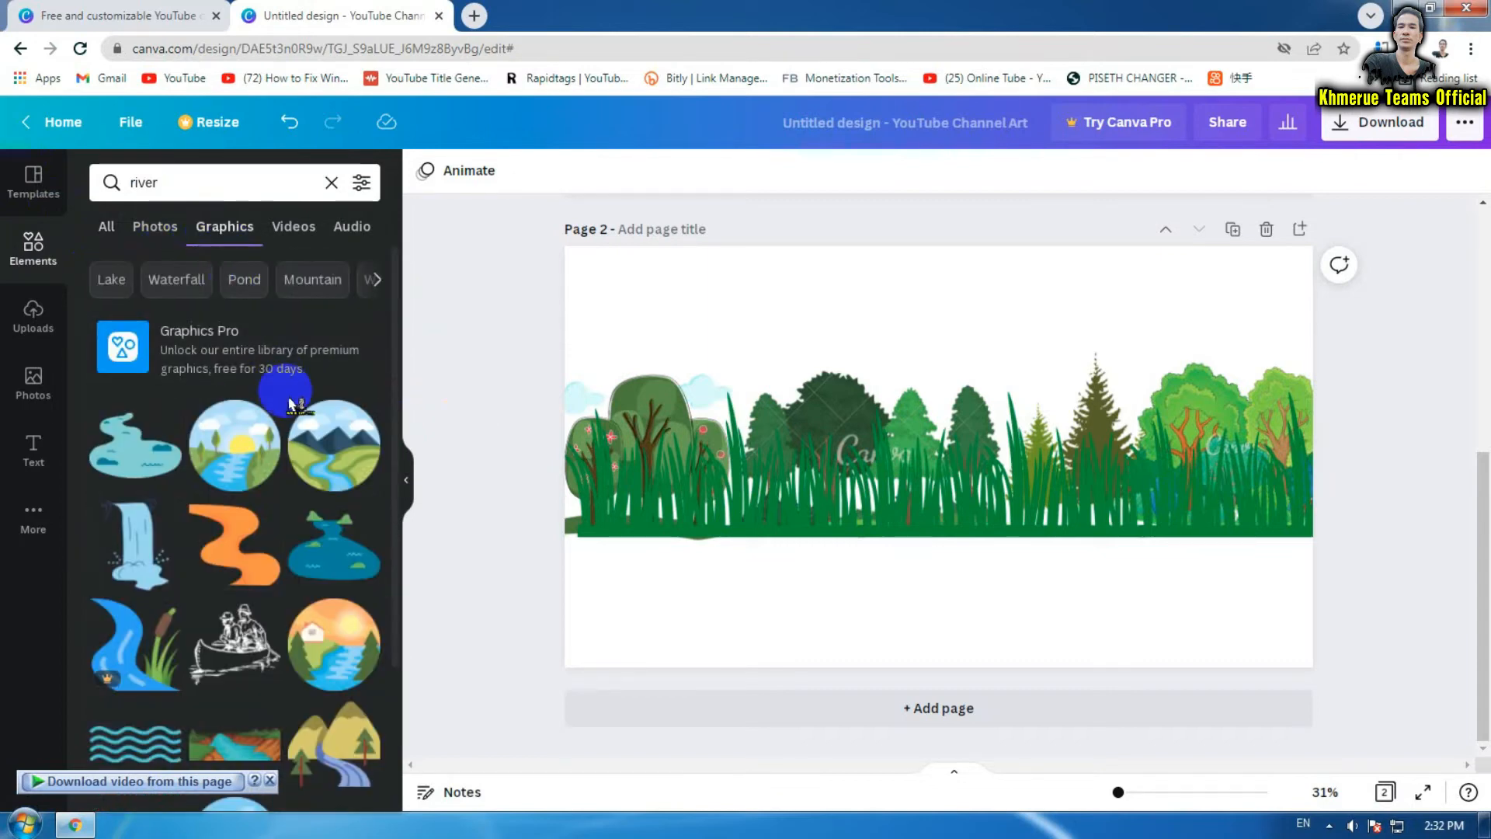
scroll(289, 400, "down", 10)
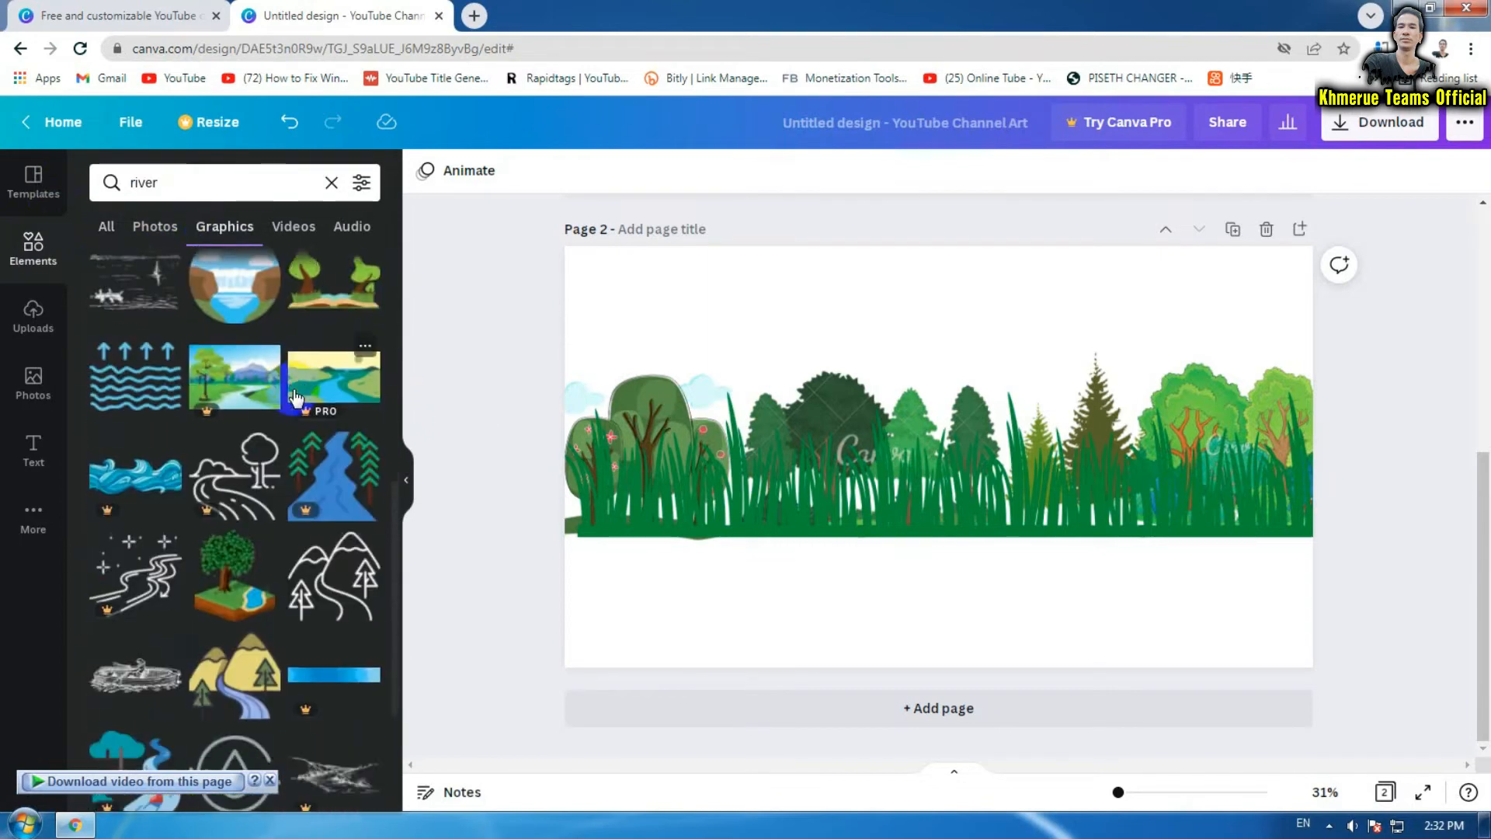
scroll(296, 396, "down", 1)
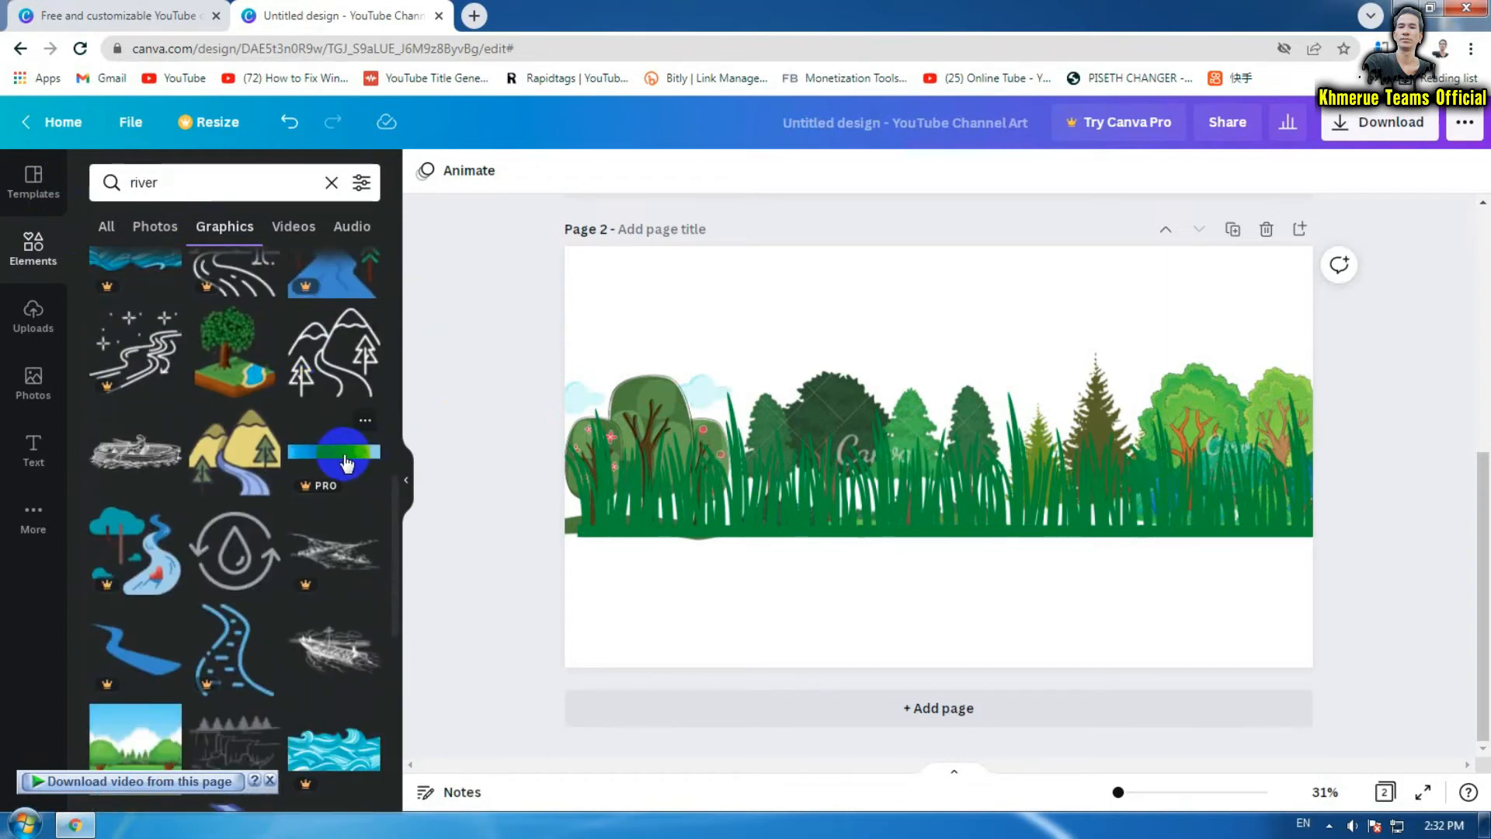
Place the blue water bar below the grass, stretch it across the page and butt it against the grass
left_click_drag(346, 464, 566, 551)
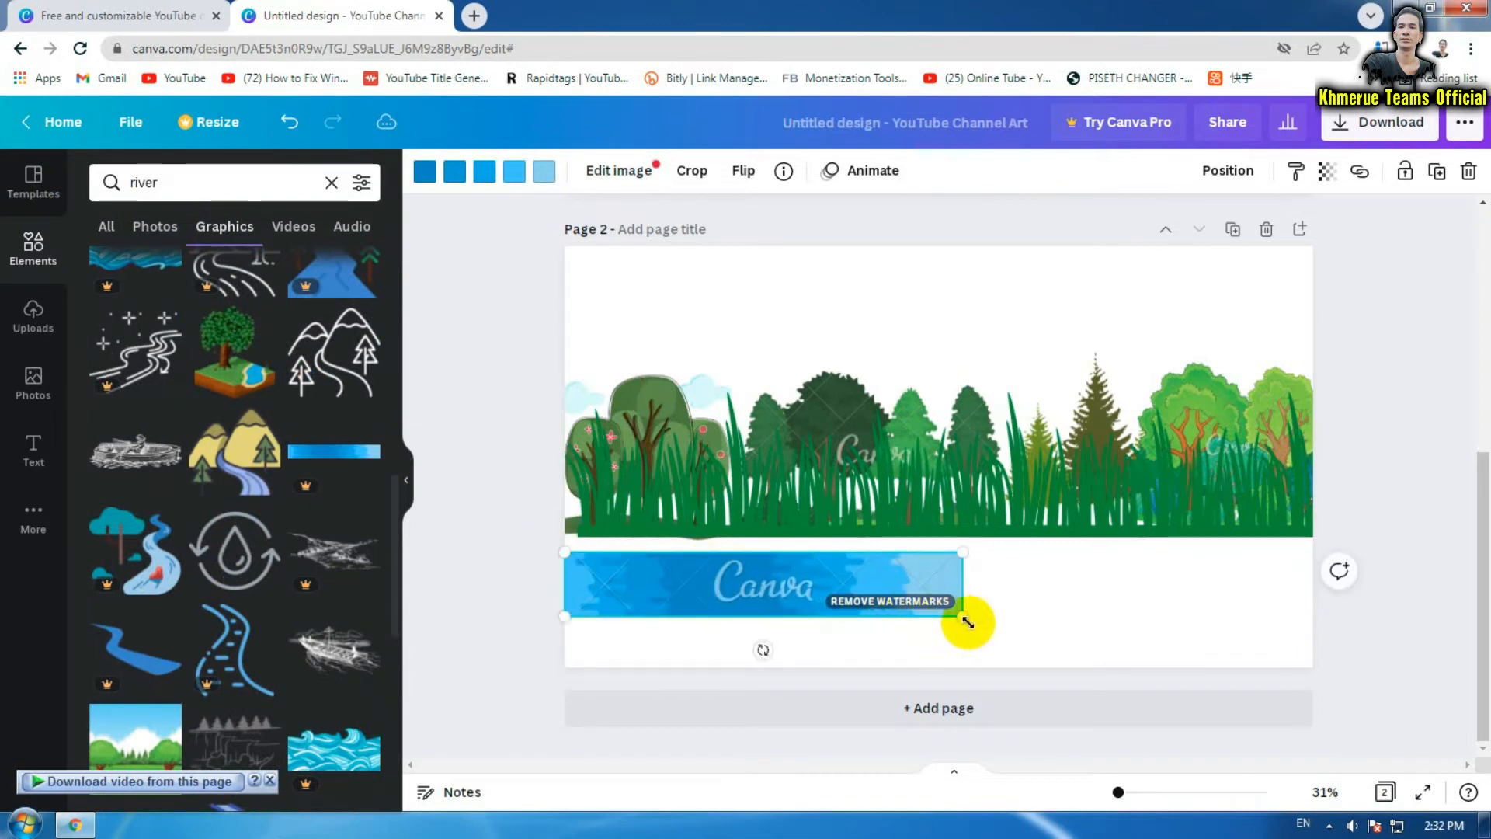
left_click_drag(967, 621, 1463, 734)
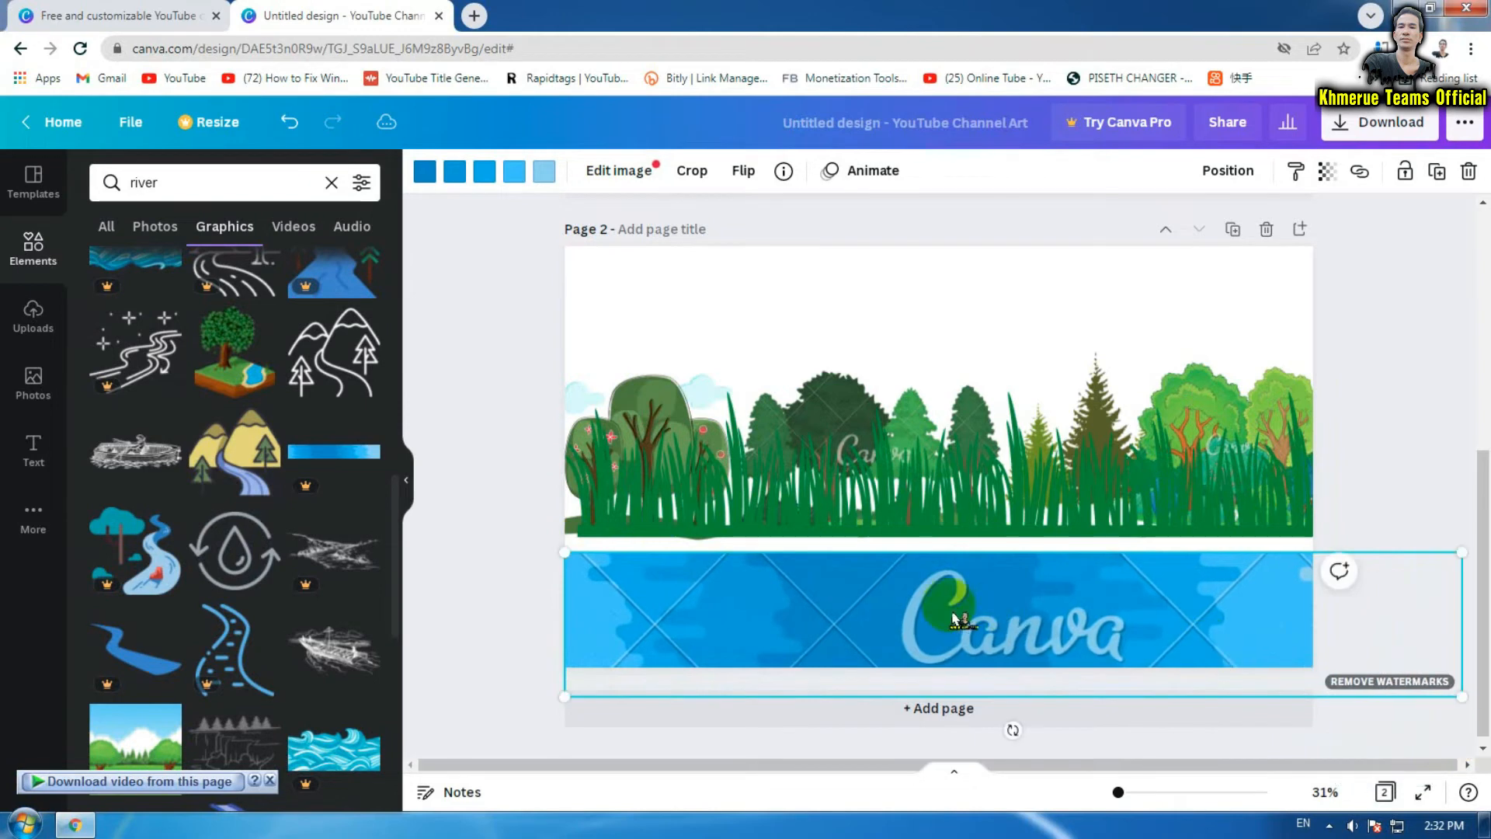
left_click_drag(927, 604, 930, 577)
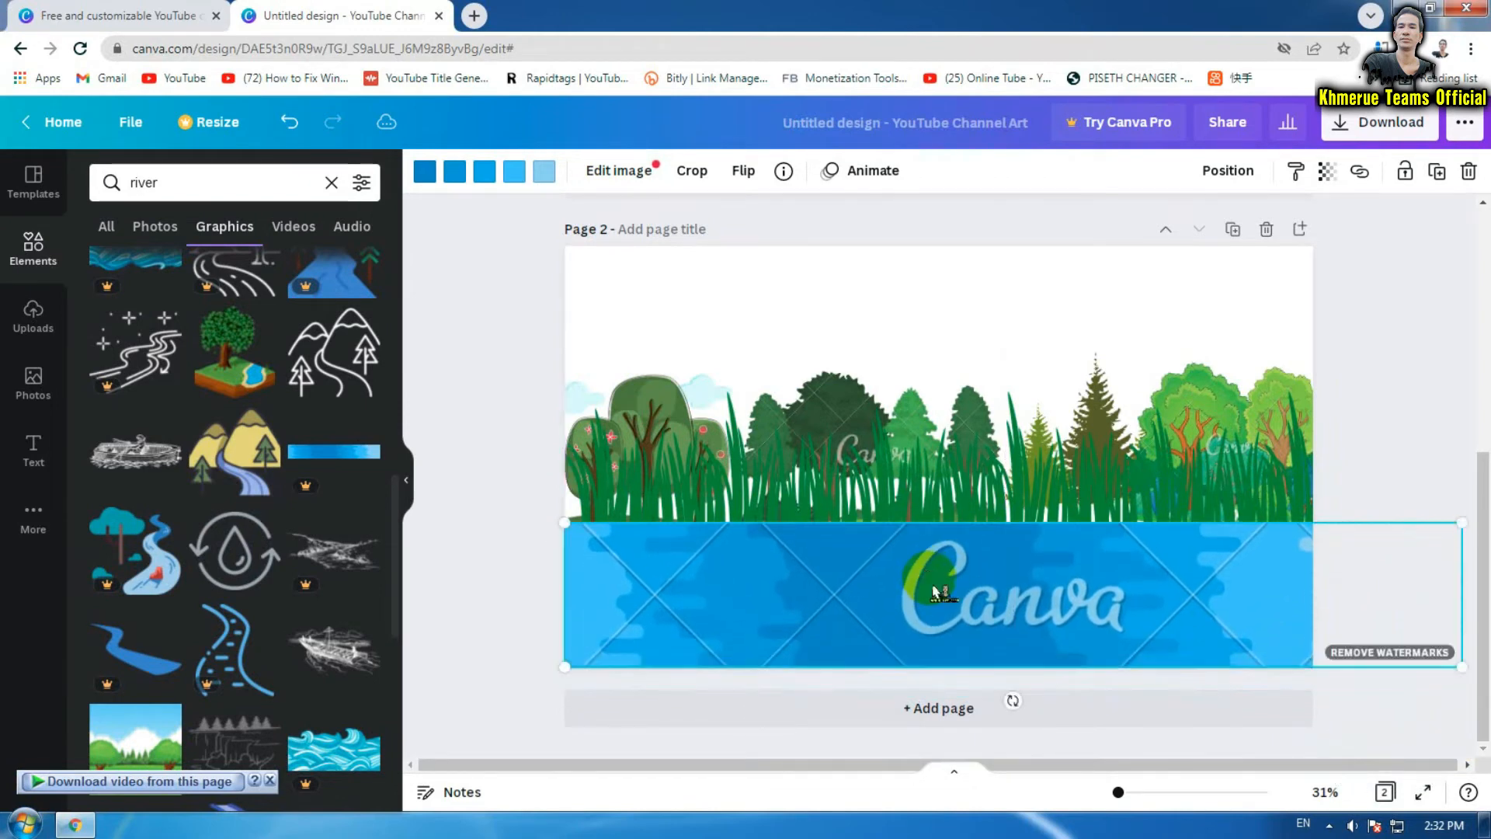
left_click(1409, 371)
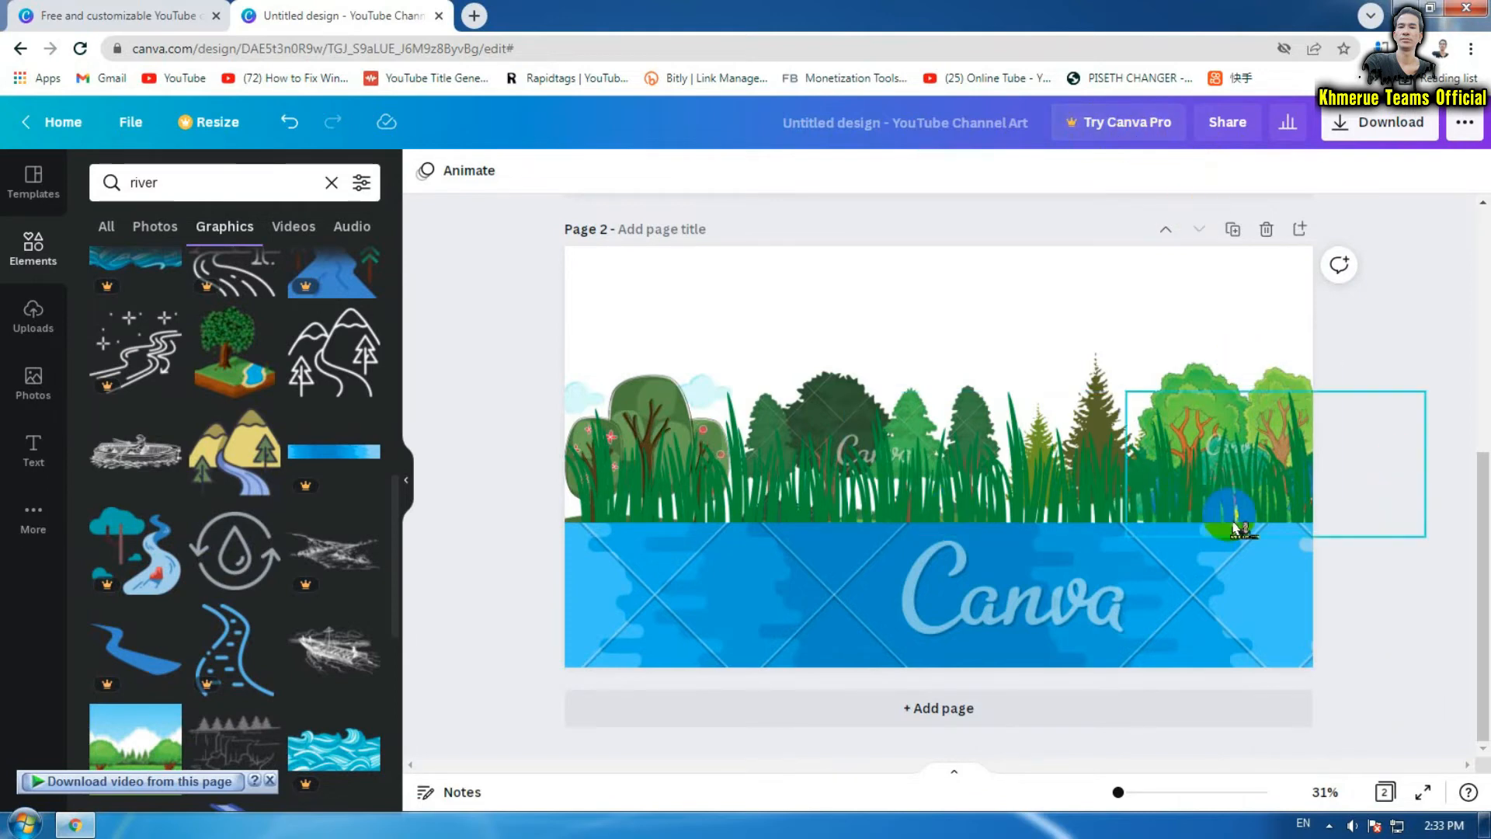
scroll(1415, 574, "up", 5)
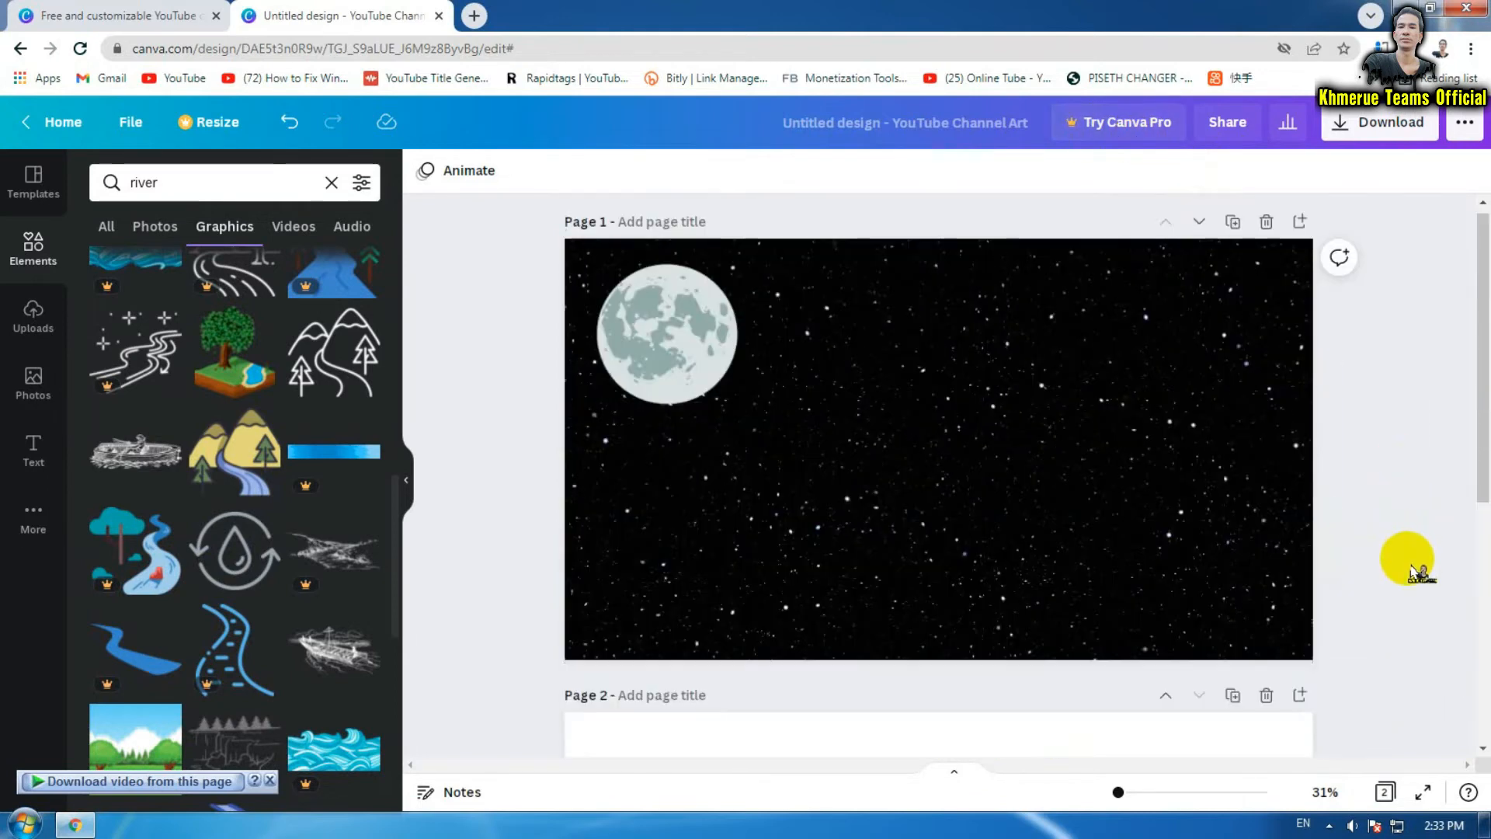
scroll(1416, 573, "down", 5)
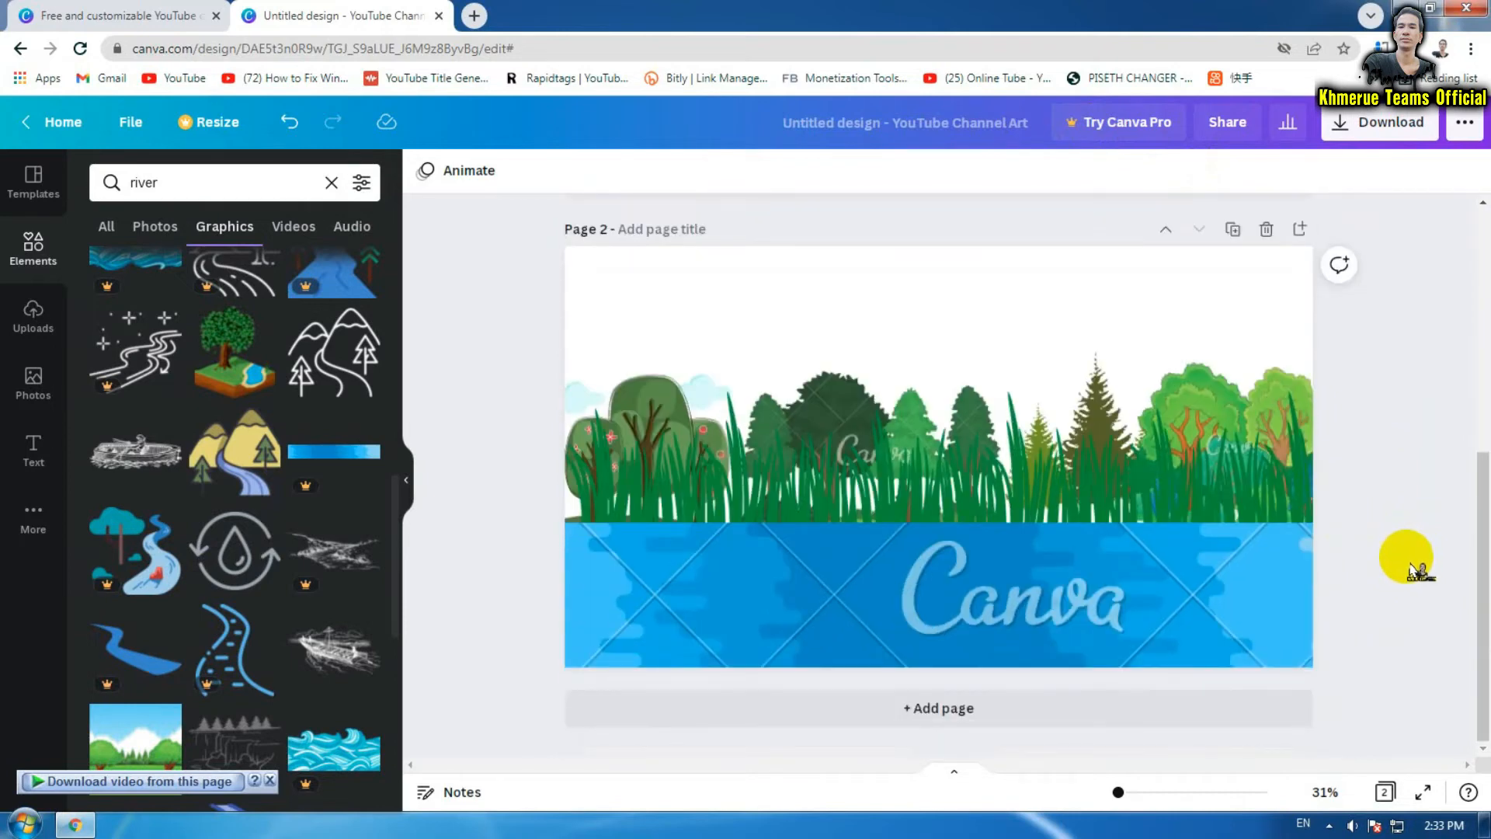
scroll(1415, 573, "up", 3)
scroll(1416, 573, "down", 3)
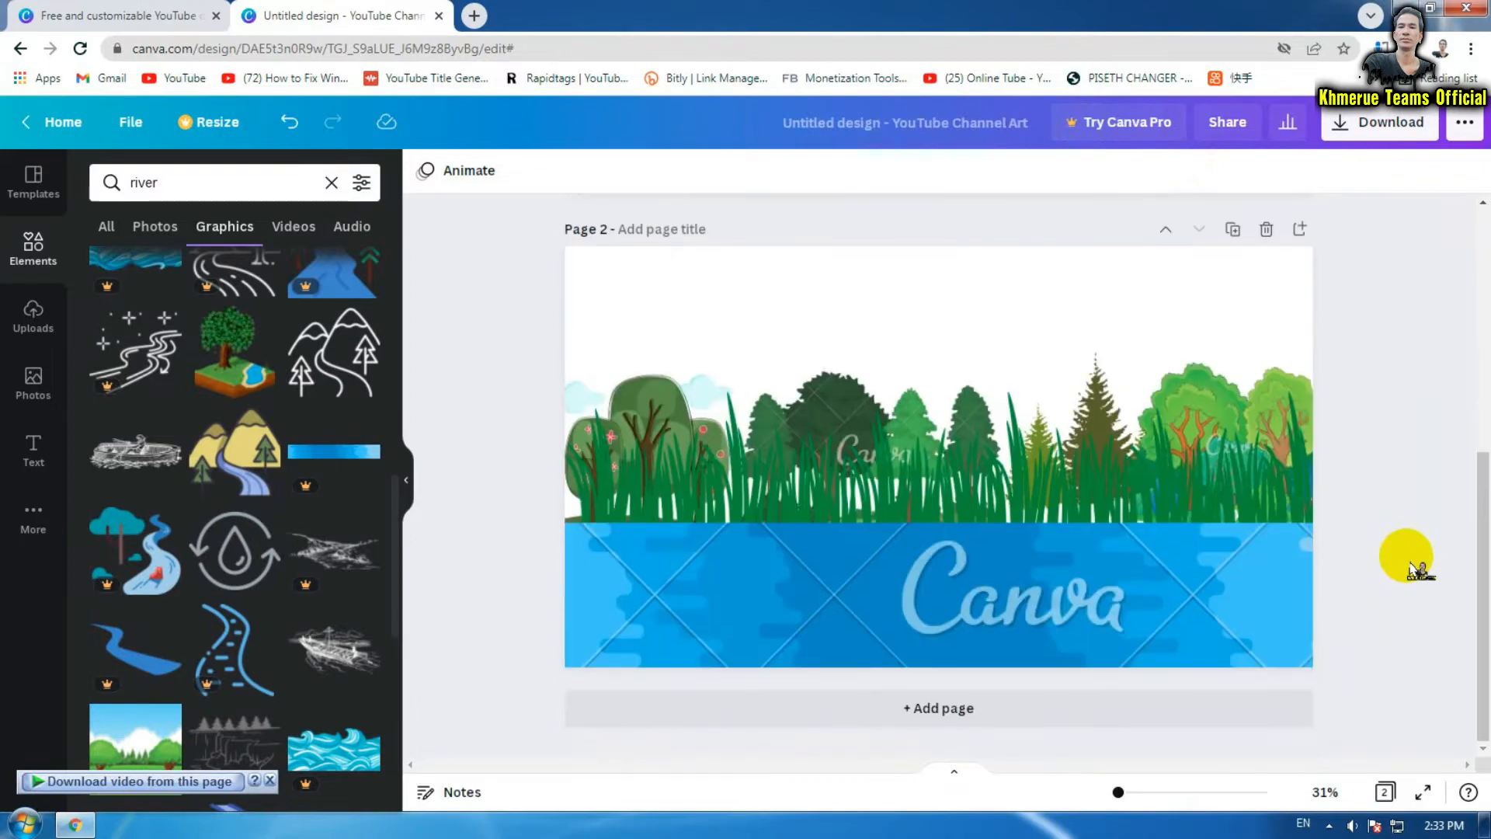
scroll(1415, 570, "up", 3)
scroll(1415, 571, "down", 3)
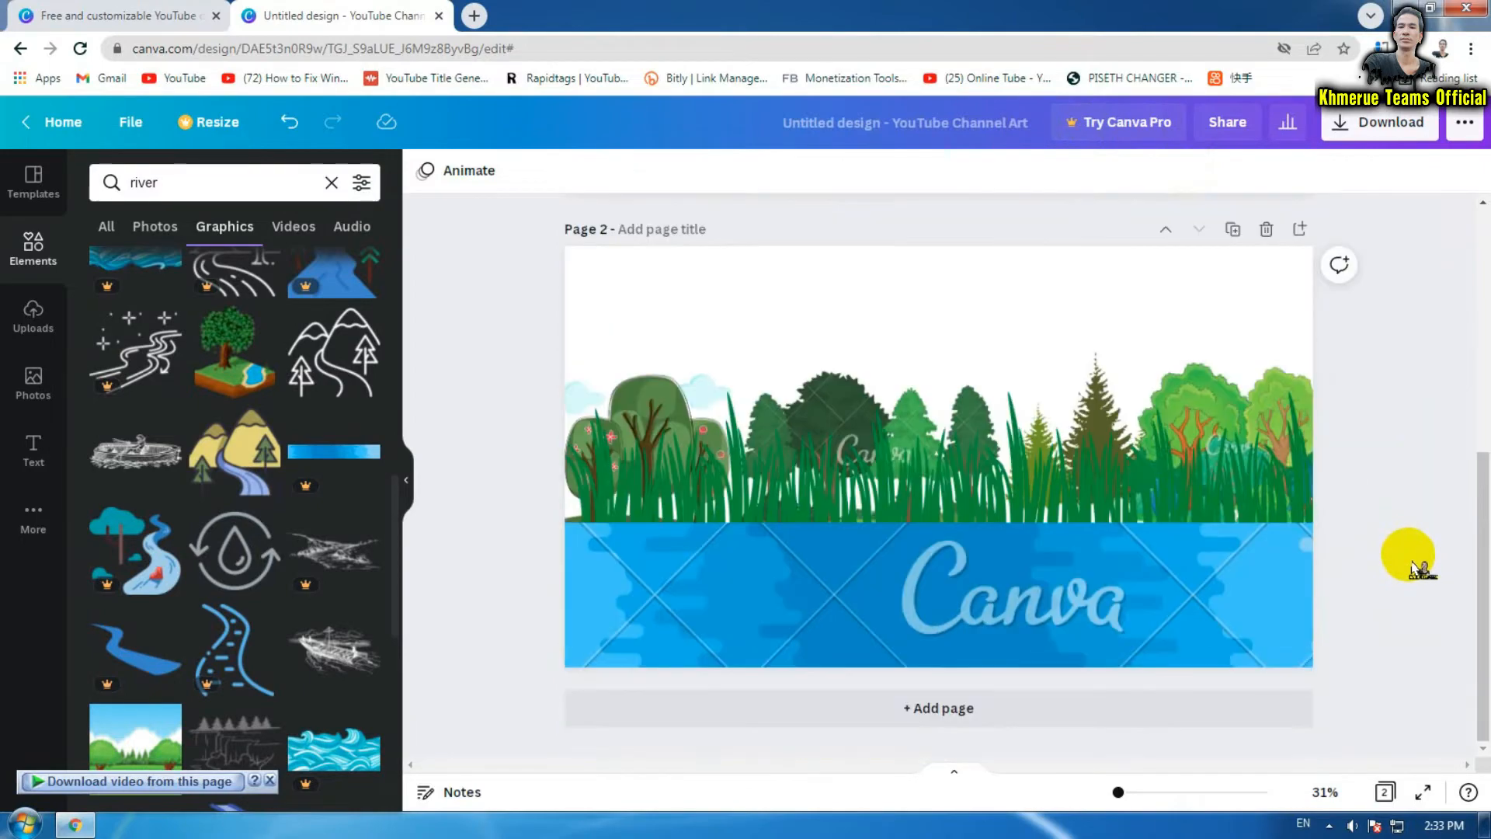
scroll(963, 417, "up", 1)
scroll(912, 386, "up", 5)
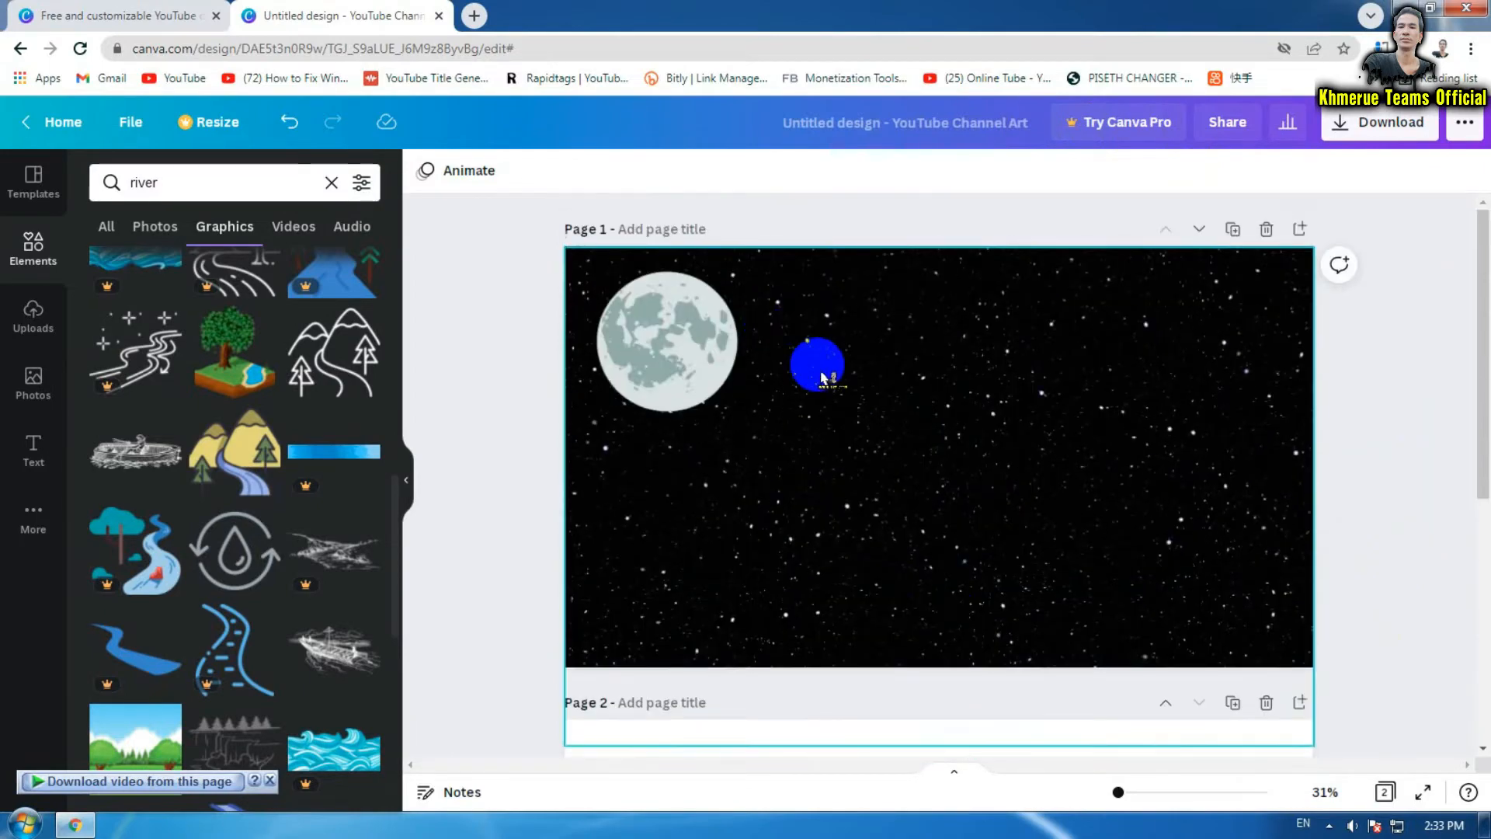
scroll(819, 360, "down", 4)
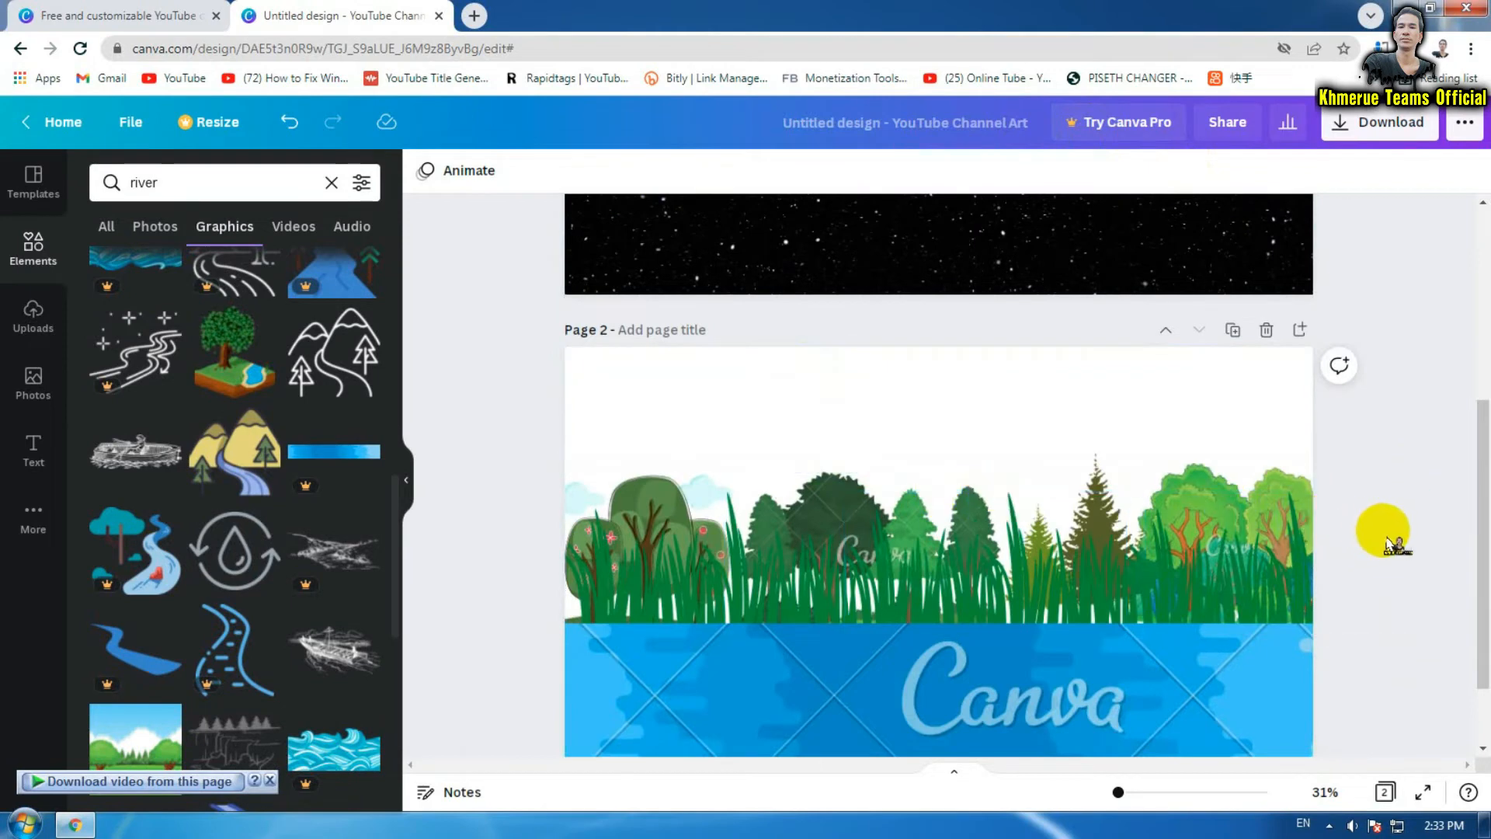
scroll(1391, 544, "down", 1)
scroll(1390, 544, "down", 1)
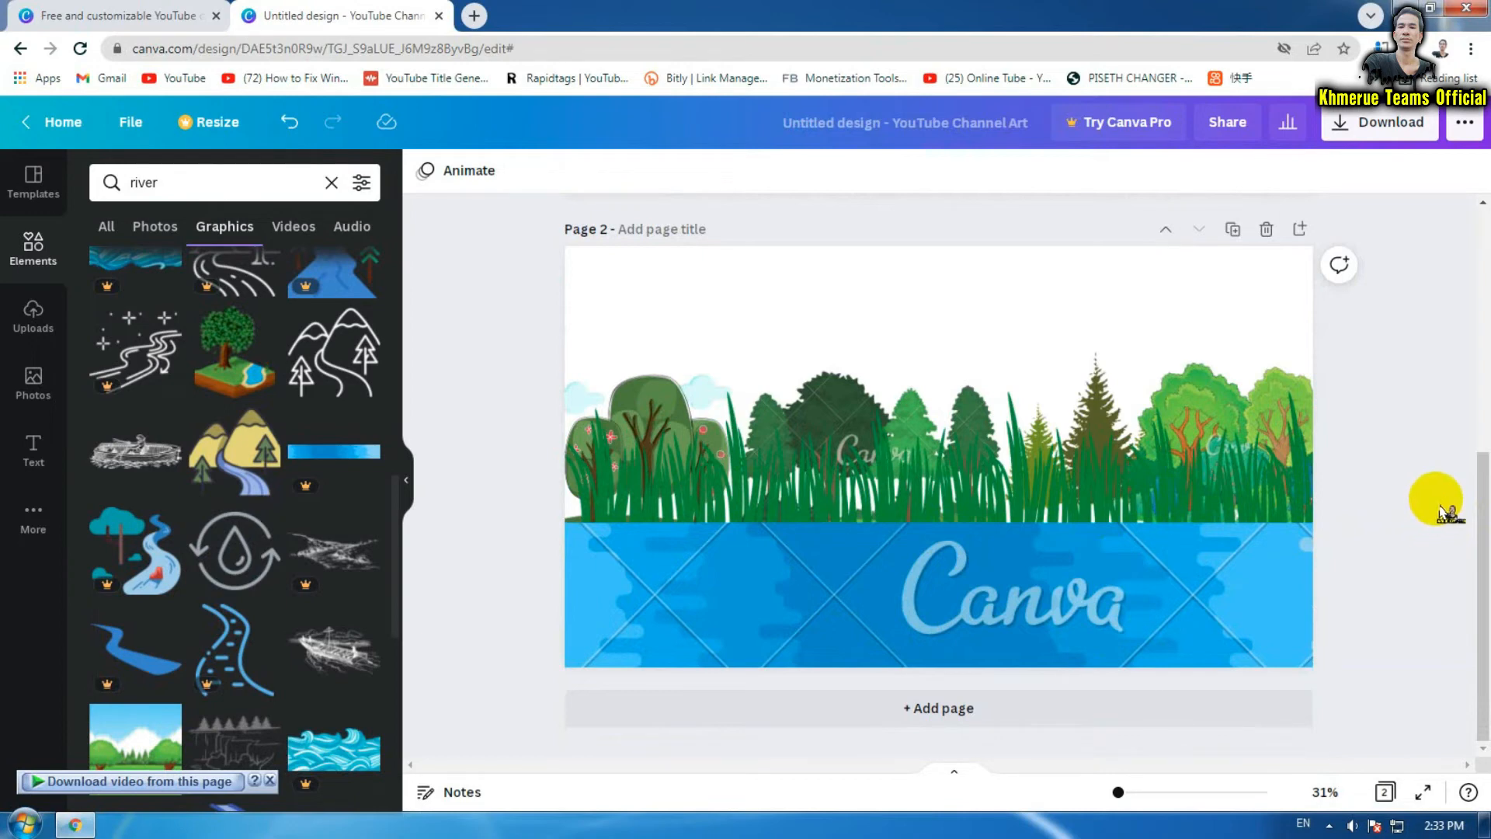
Add a blank third page and give it a green background
left_click(994, 713)
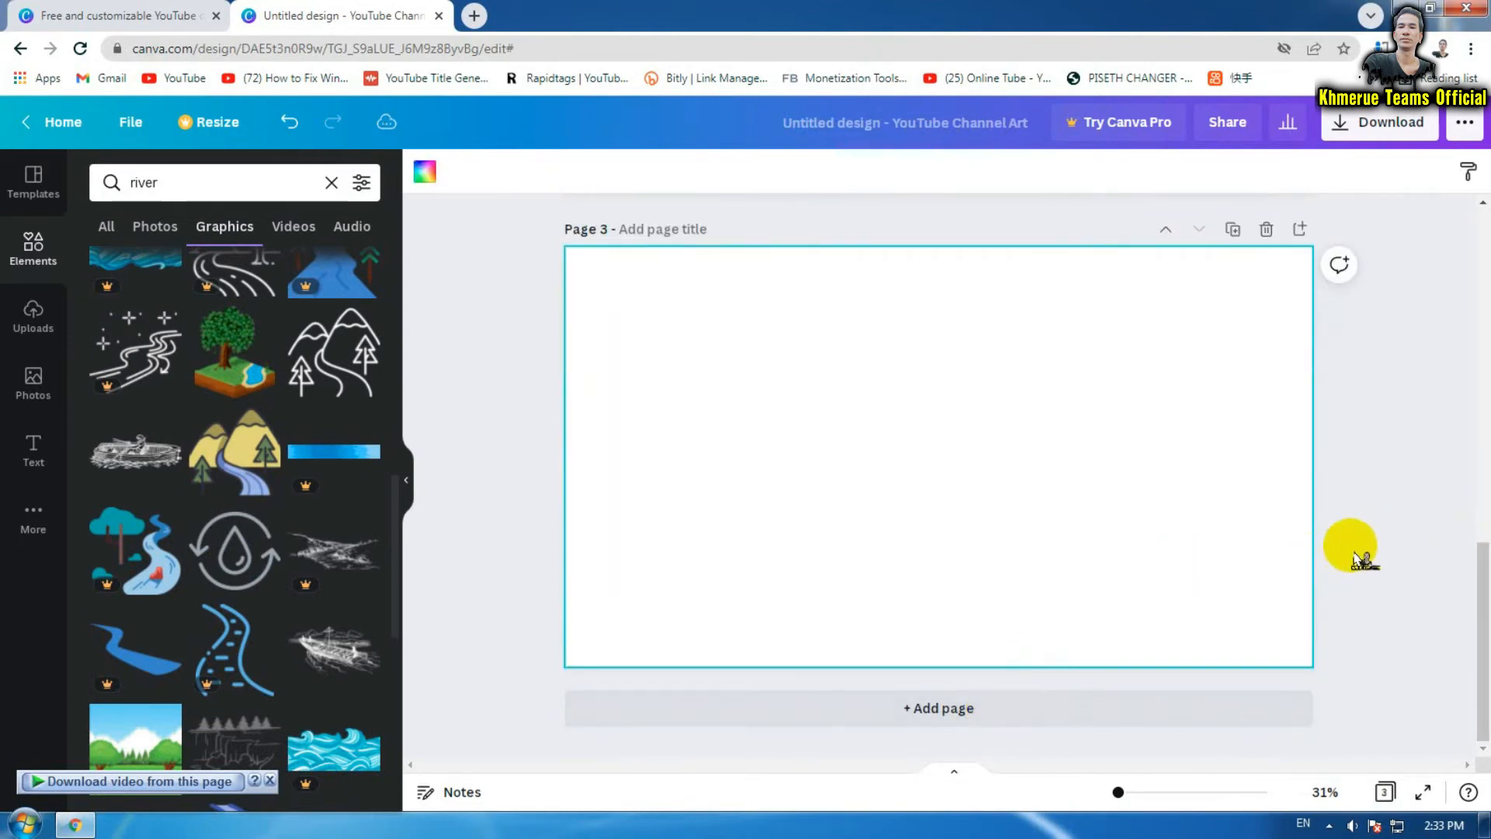
left_click(761, 350)
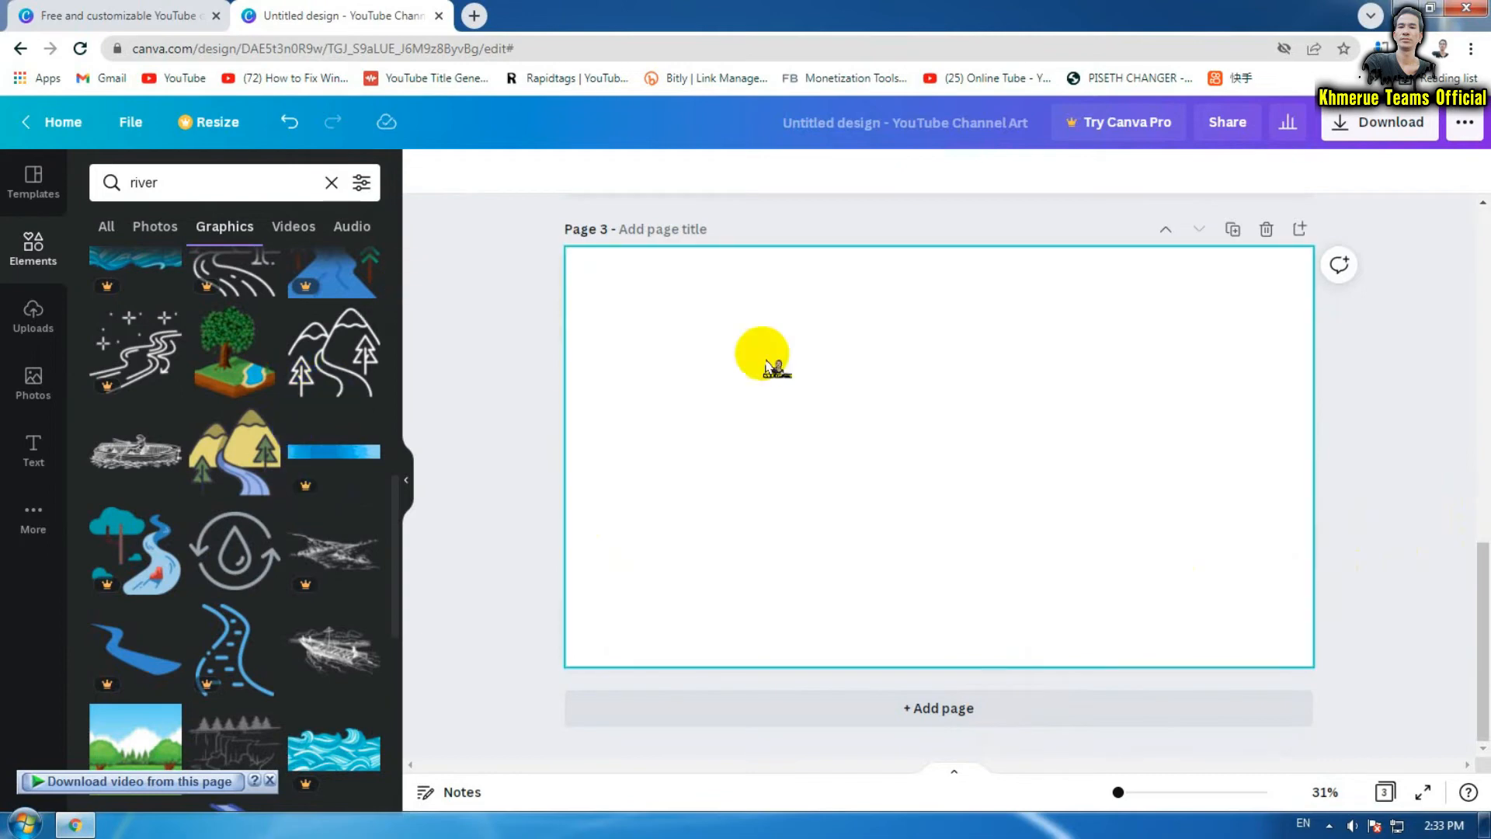
left_click(422, 179)
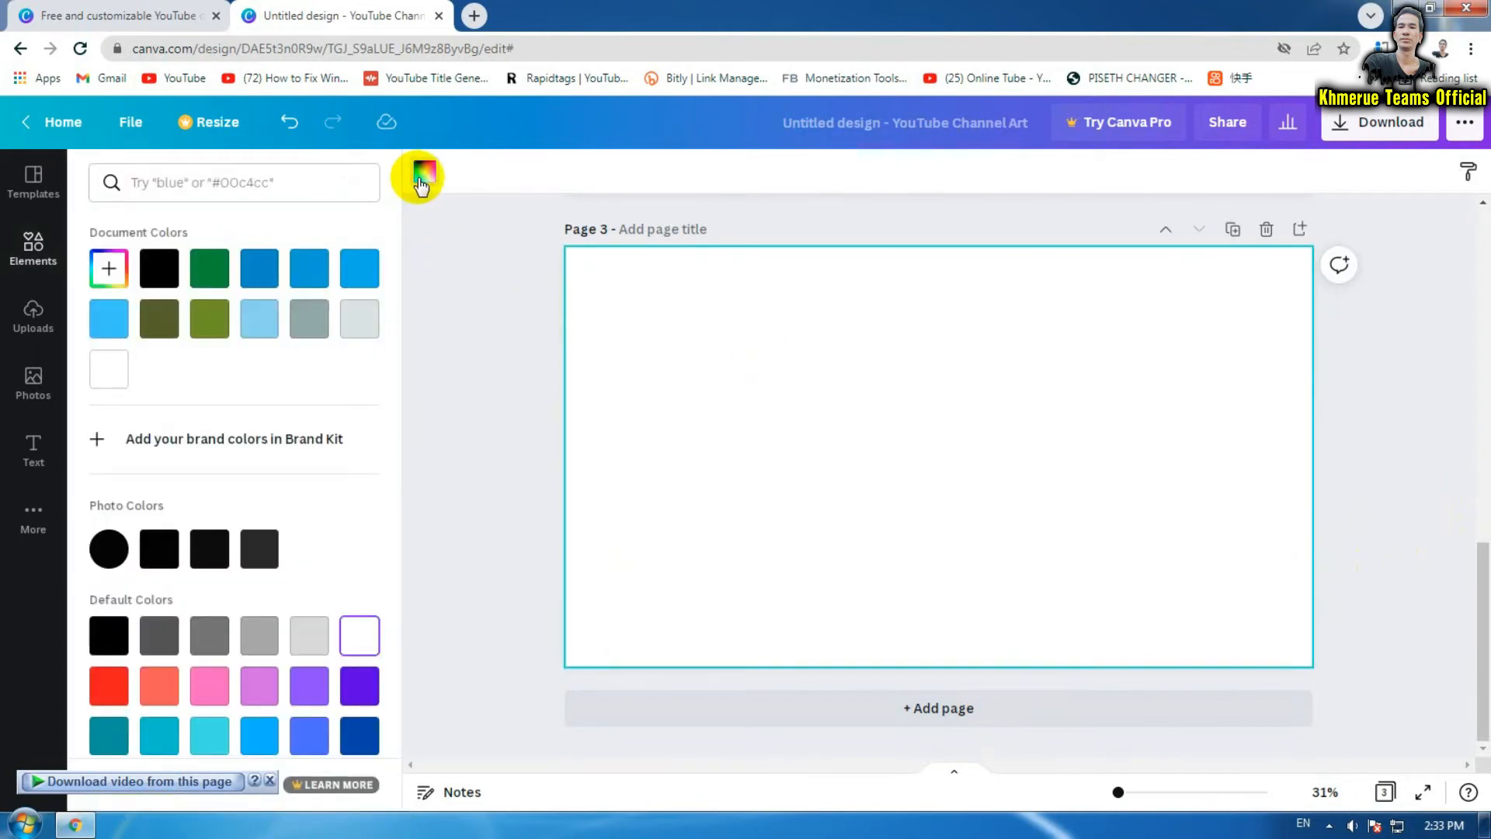
scroll(282, 476, "down", 1)
left_click(159, 715)
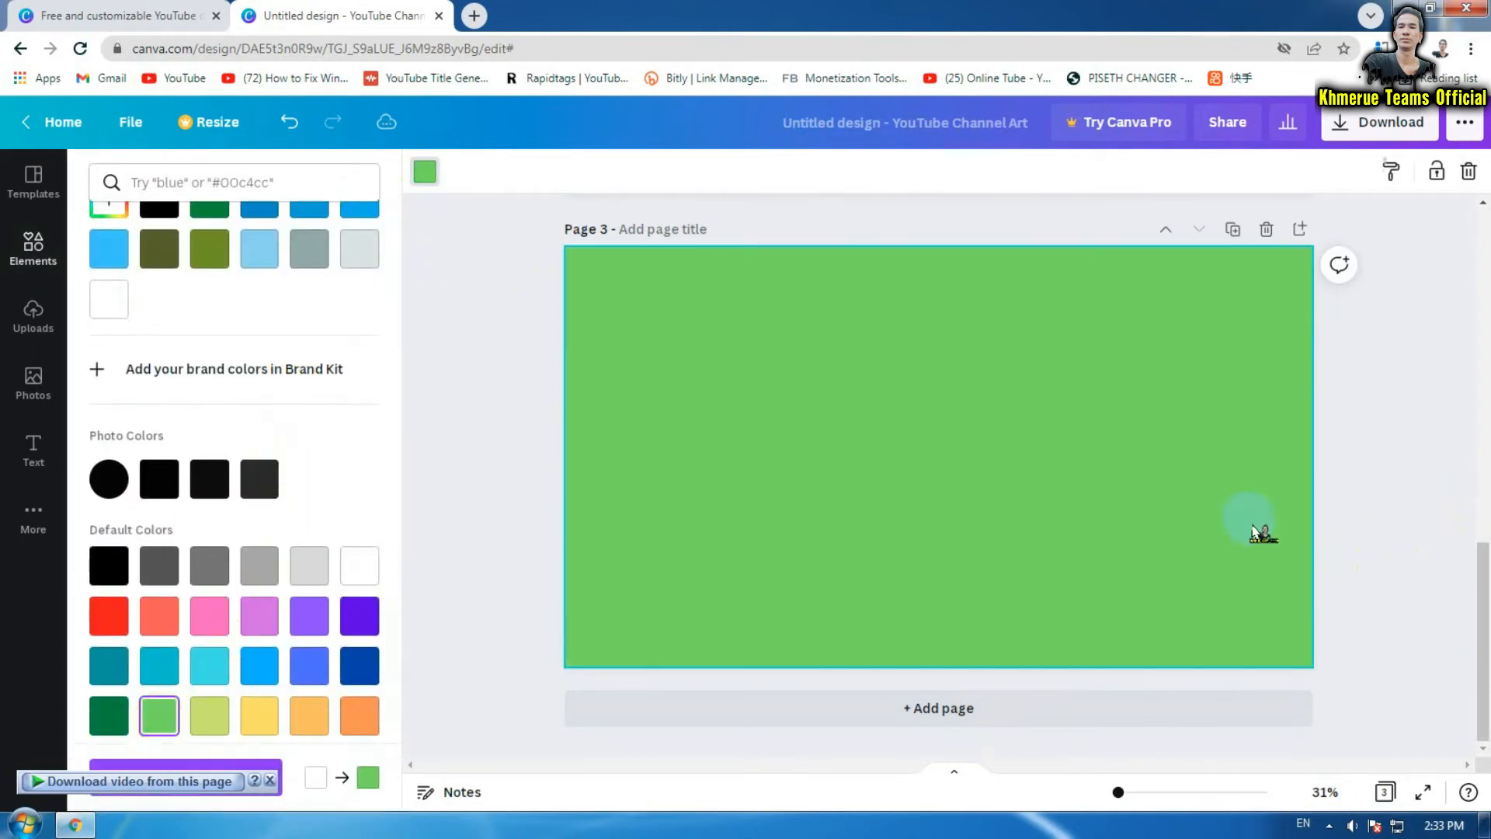
left_click(1425, 536)
left_click(514, 480)
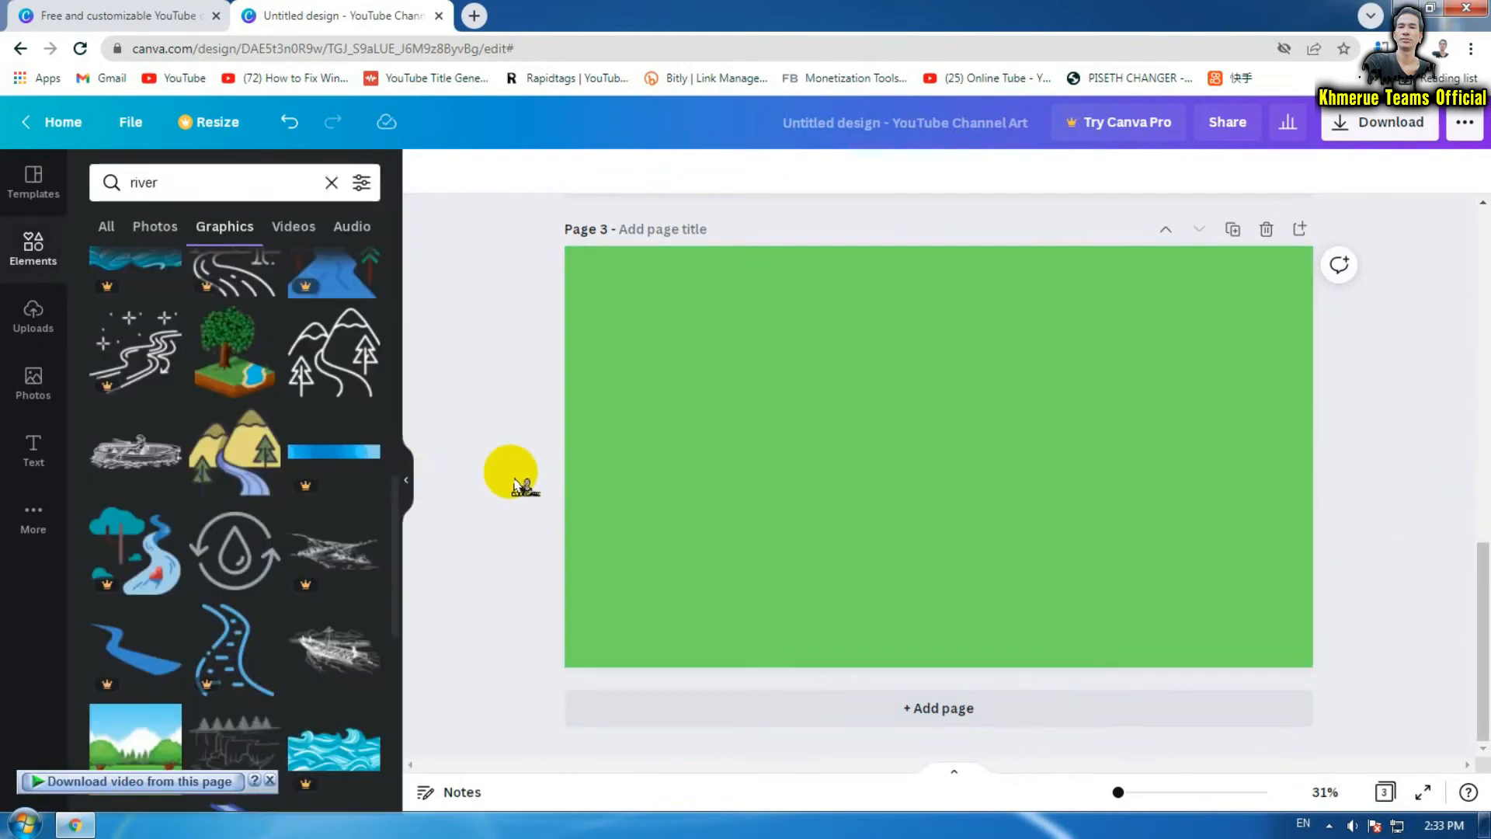
Search graphics for 'boat' and place the three-masted sailboat in the middle of page 3
scroll(303, 470, "down", 5)
scroll(300, 451, "up", 3)
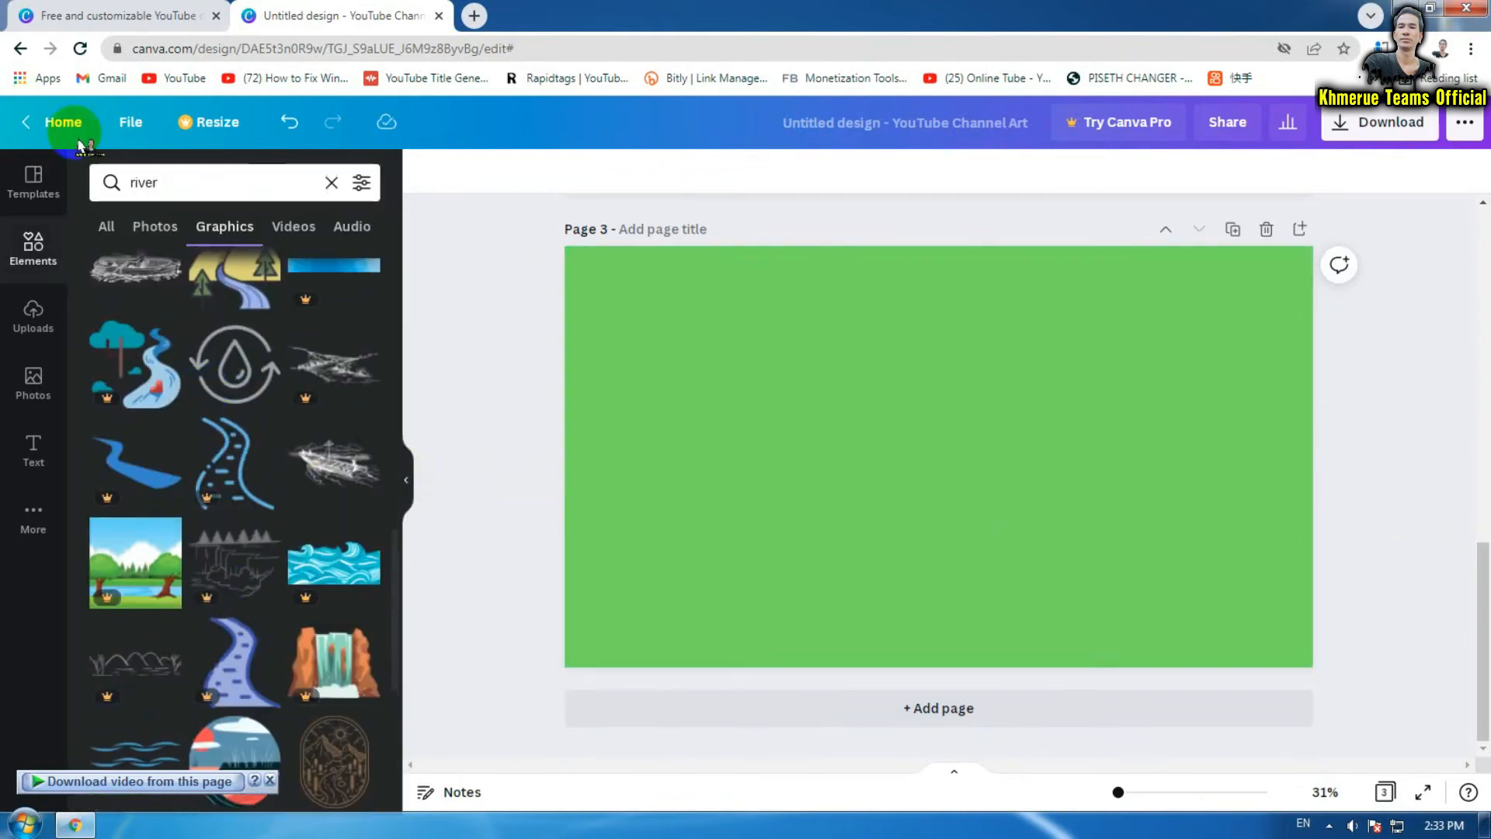
left_click(190, 180)
left_click(37, 186)
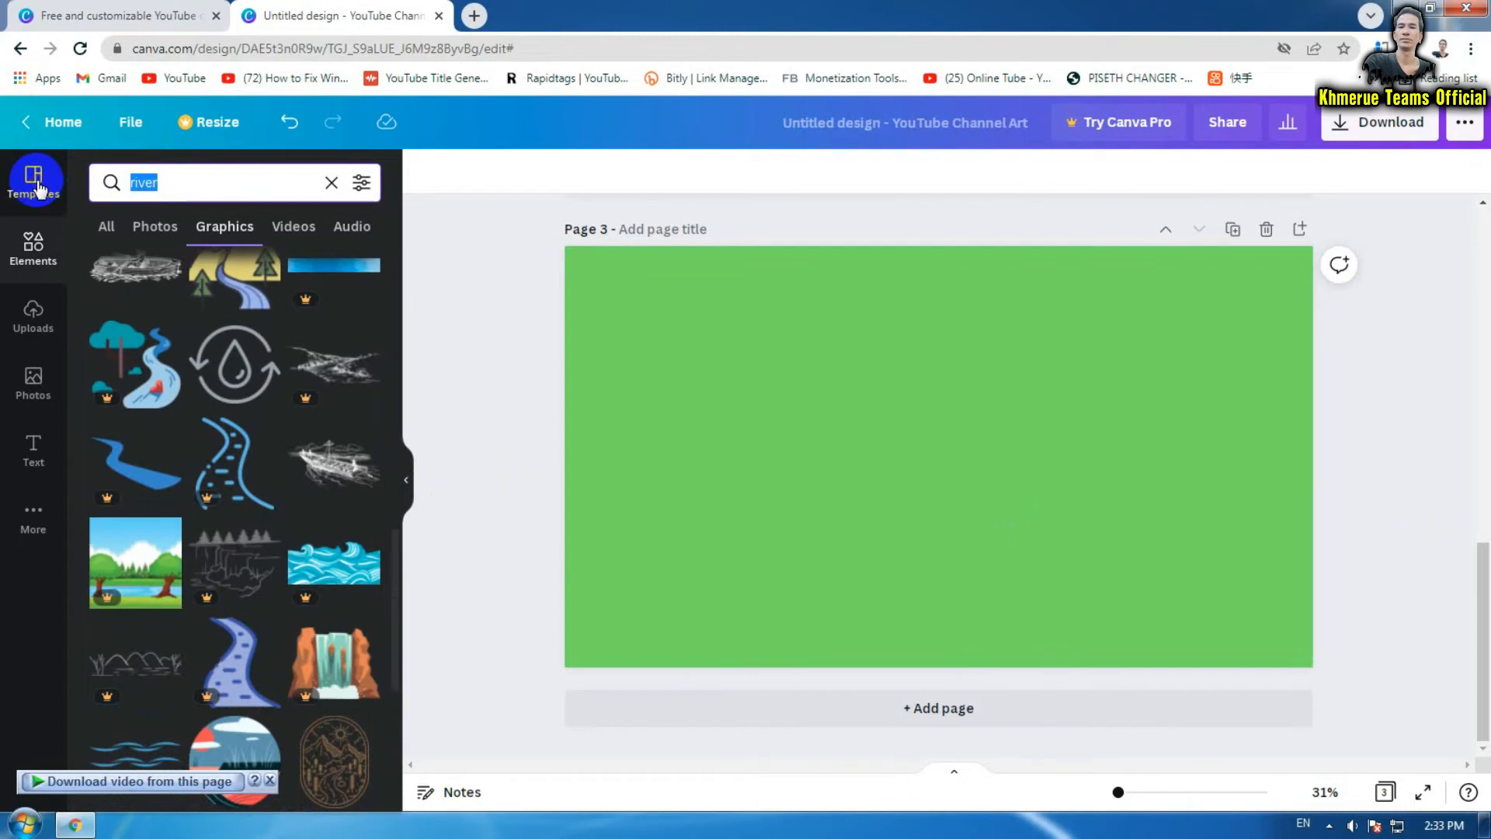
type("boa")
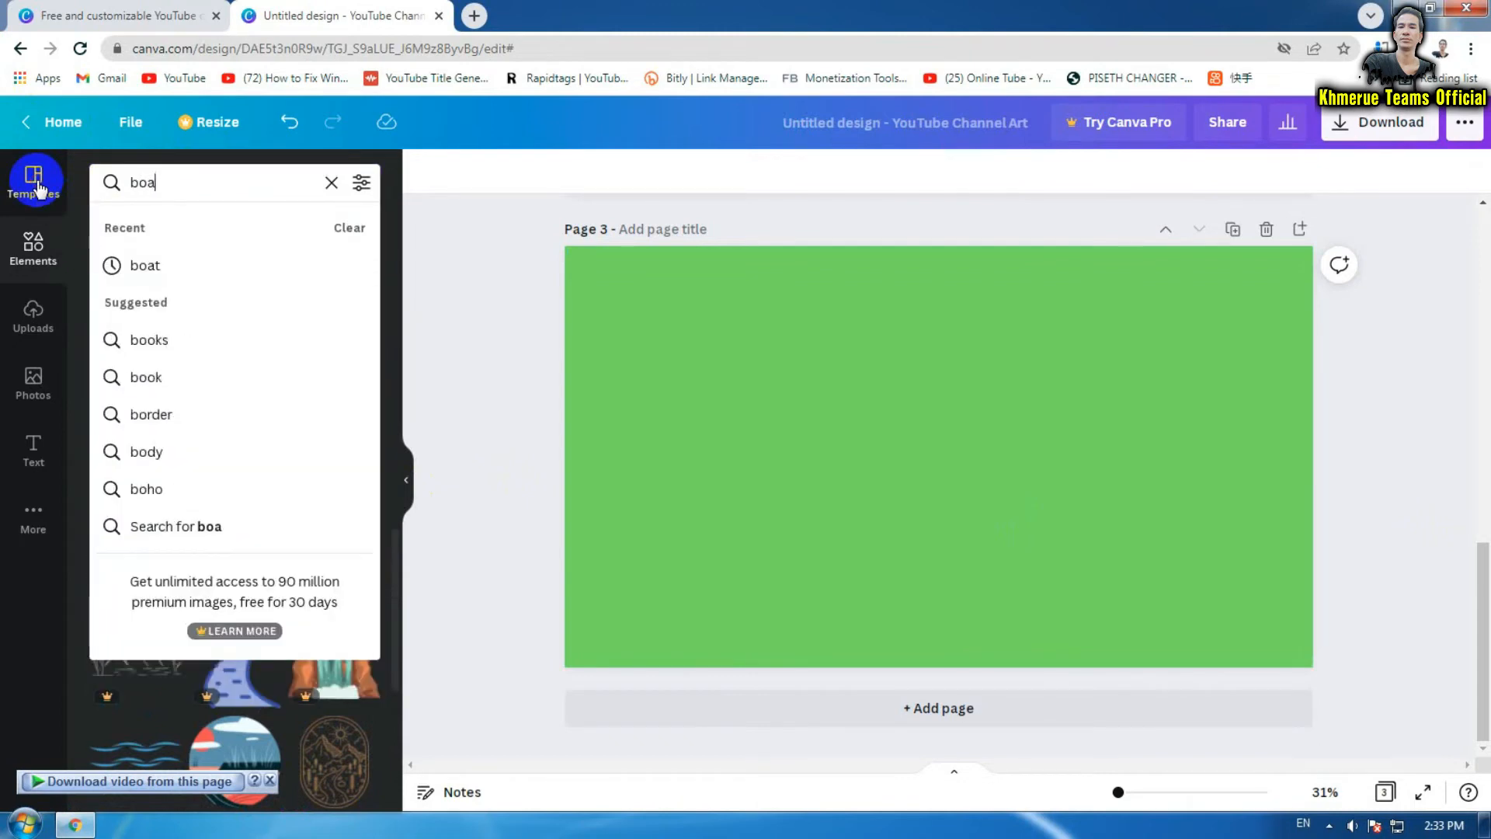
type("t")
left_click(183, 262)
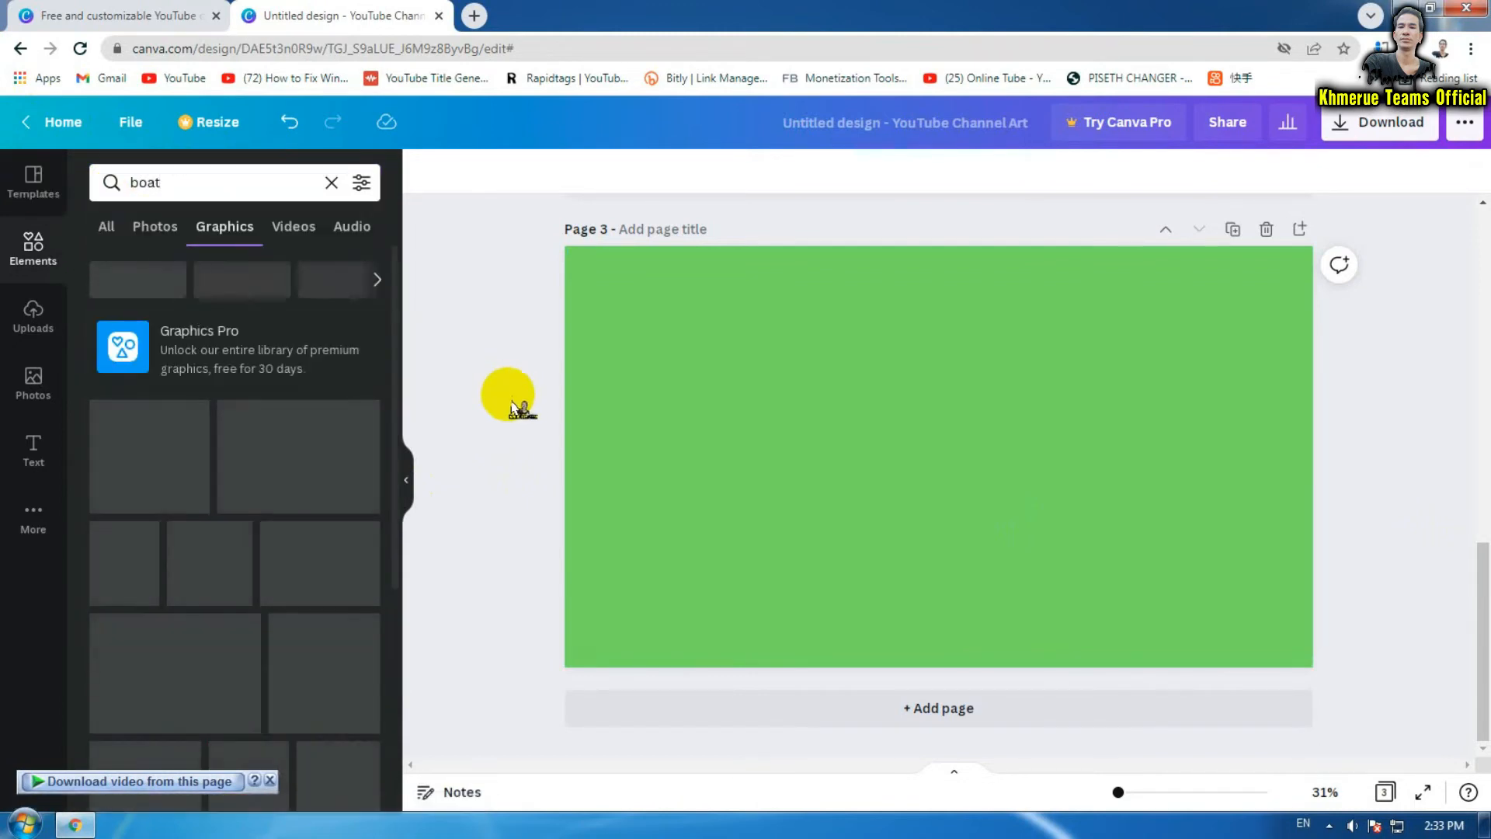
left_click(316, 479)
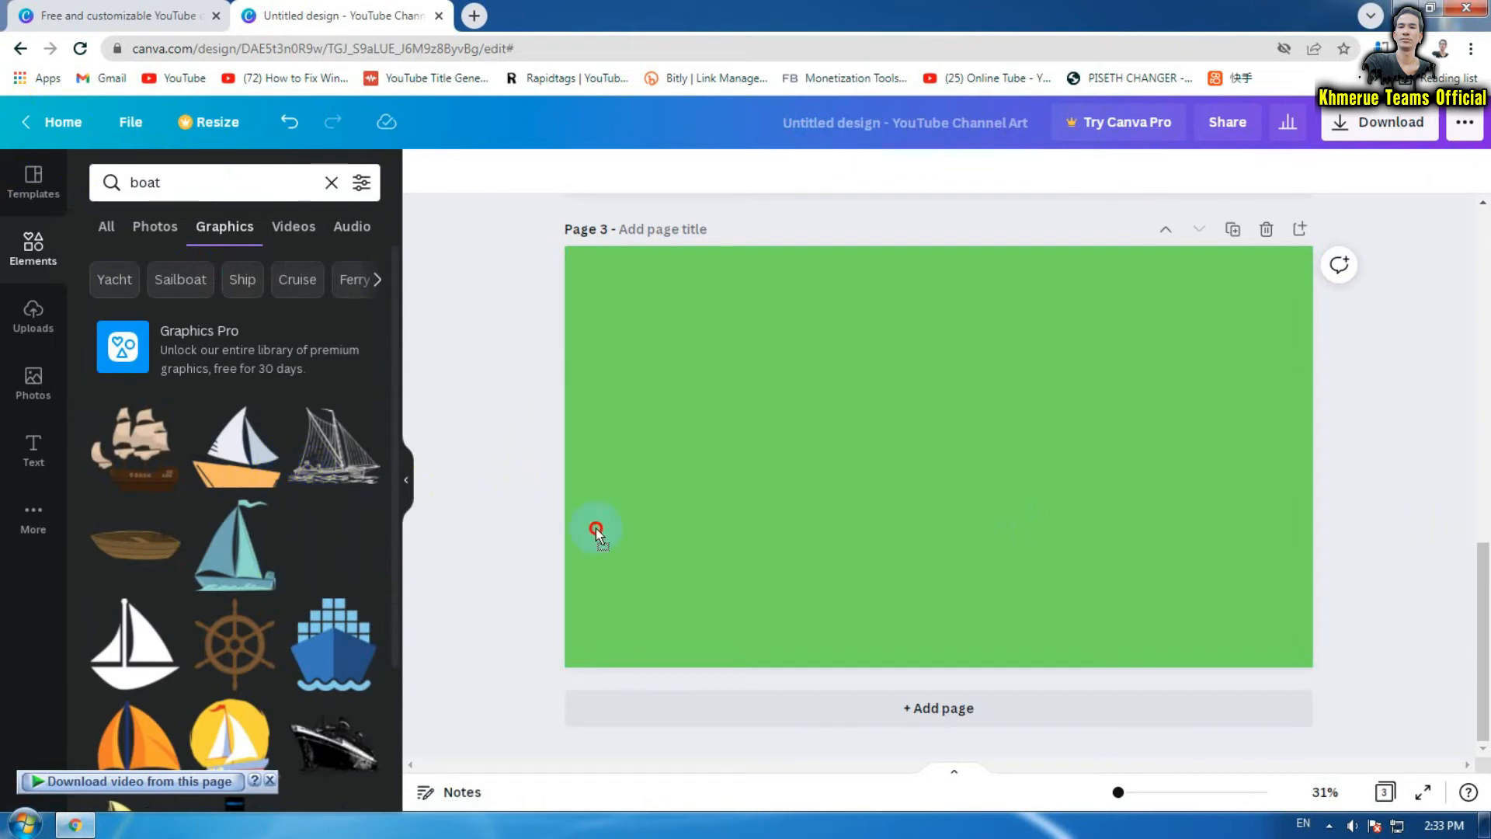
left_click_drag(1108, 609, 989, 451)
left_click(1400, 502)
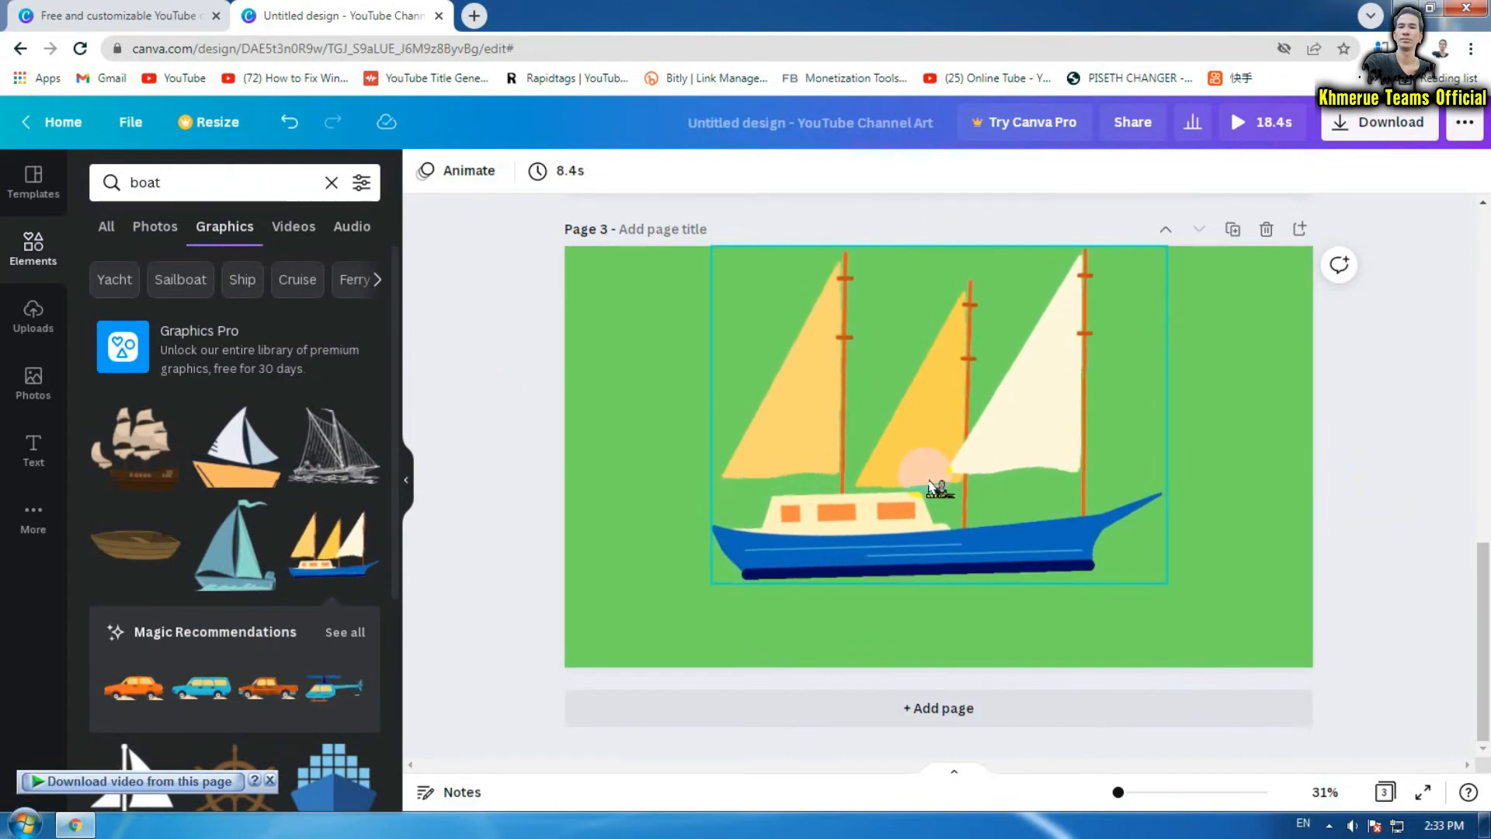
left_click(1416, 509)
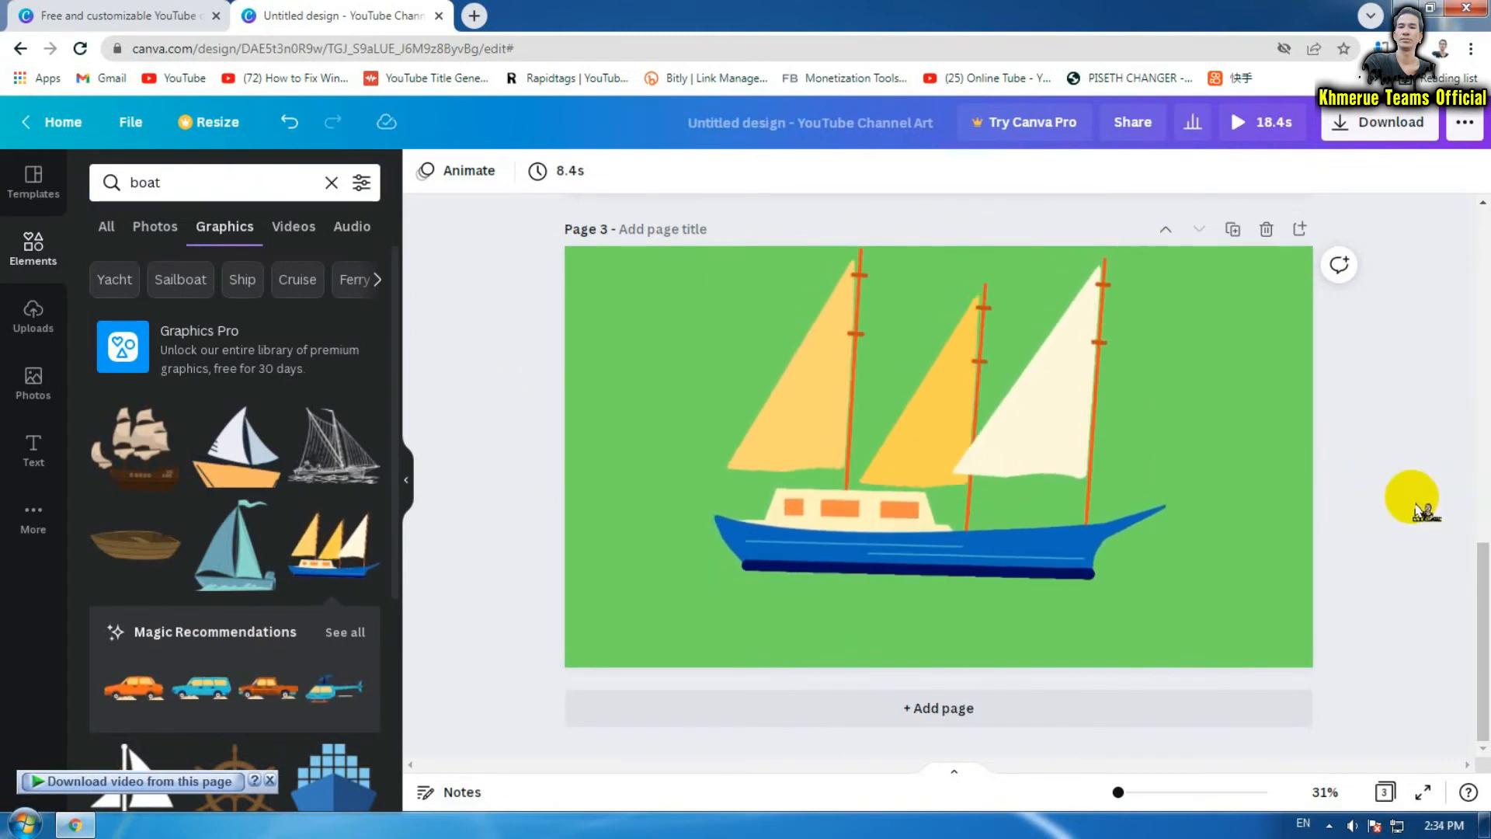
left_click(1403, 490)
Scroll through the three pages and open the Download panel
scroll(1410, 497, "up", 12)
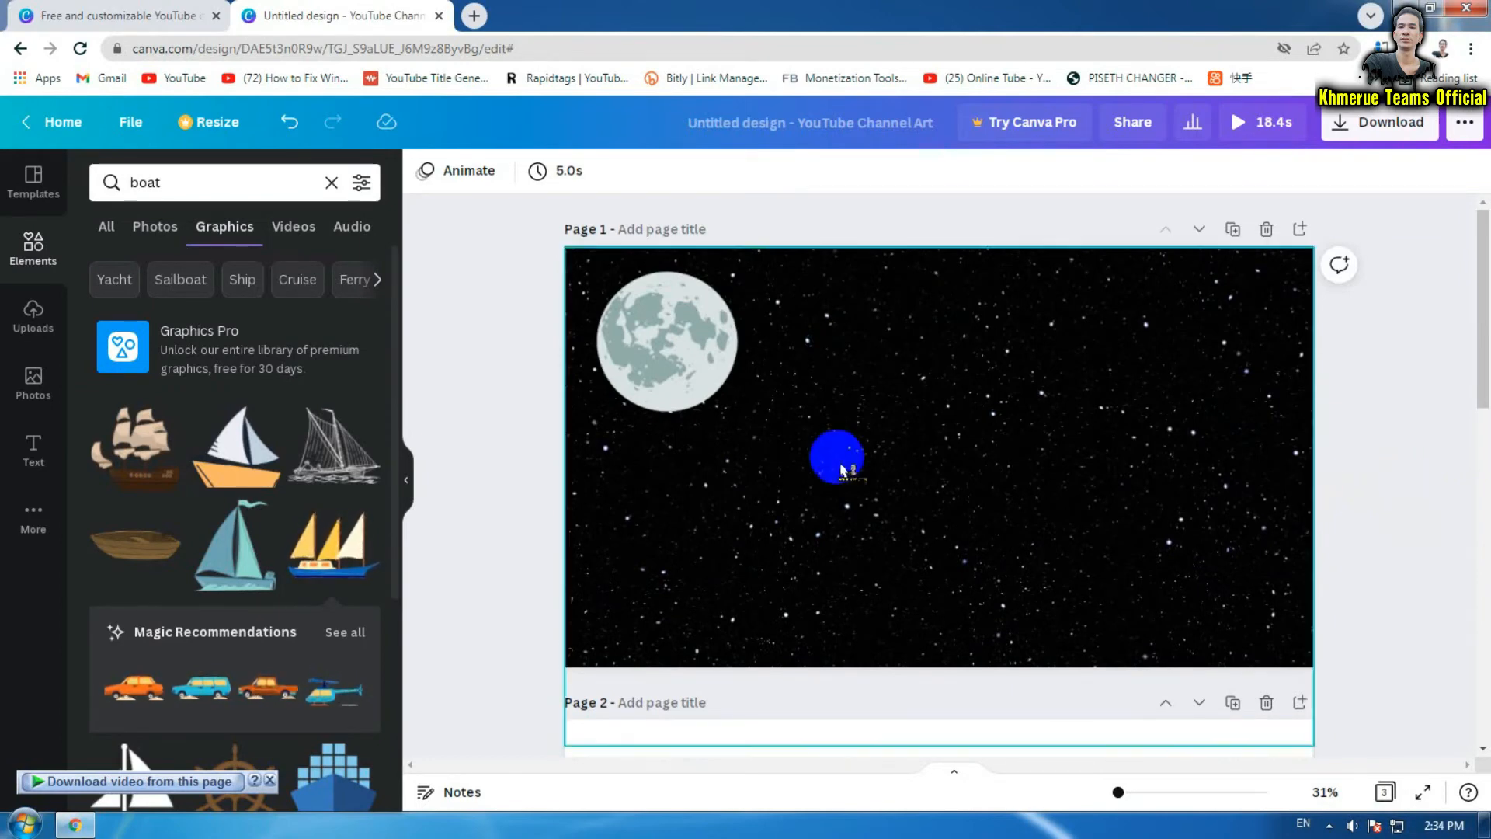
scroll(1118, 455, "down", 1)
scroll(1119, 455, "down", 12)
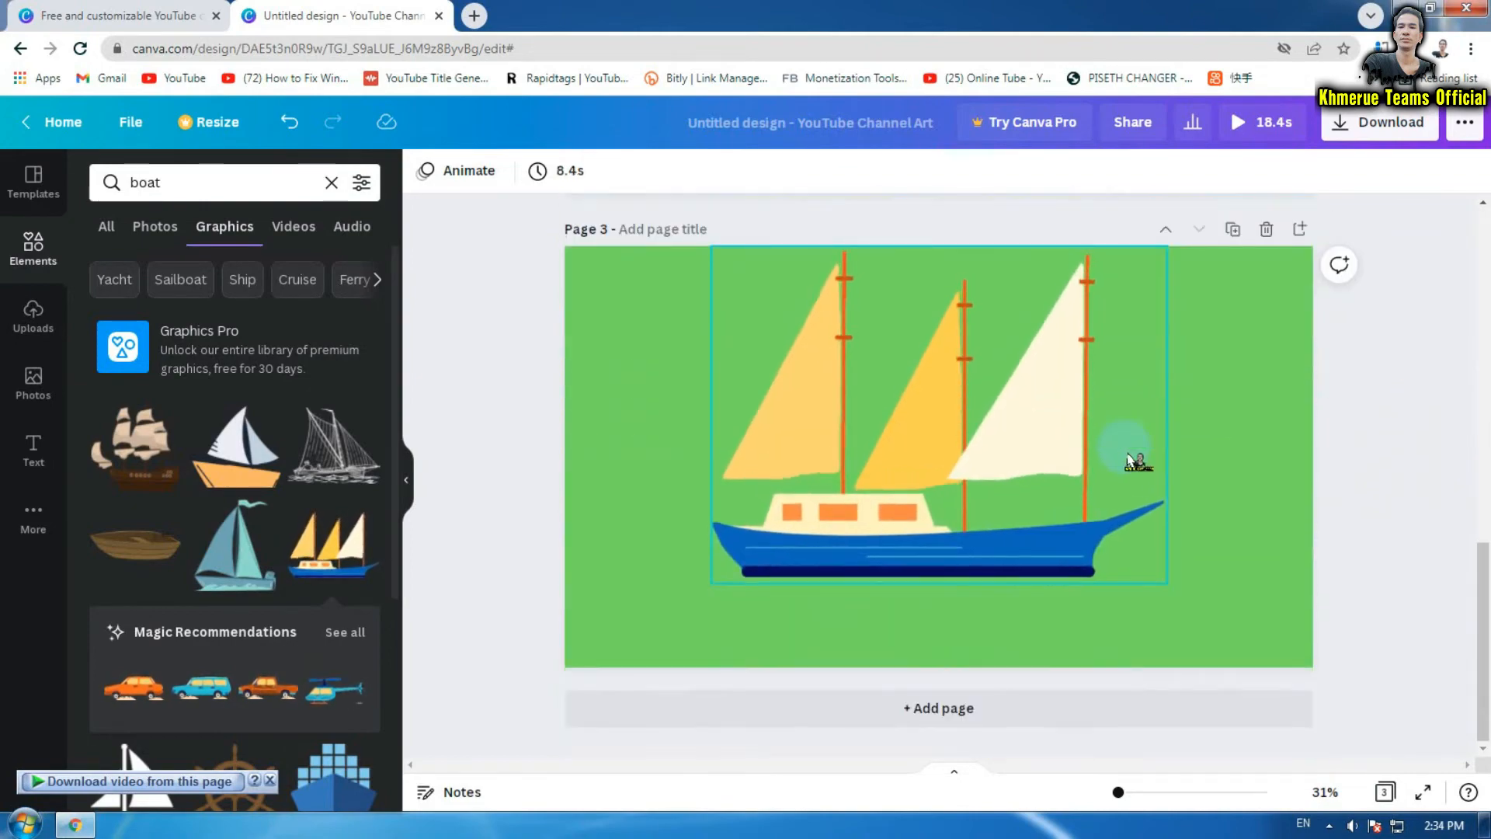
scroll(1131, 460, "up", 12)
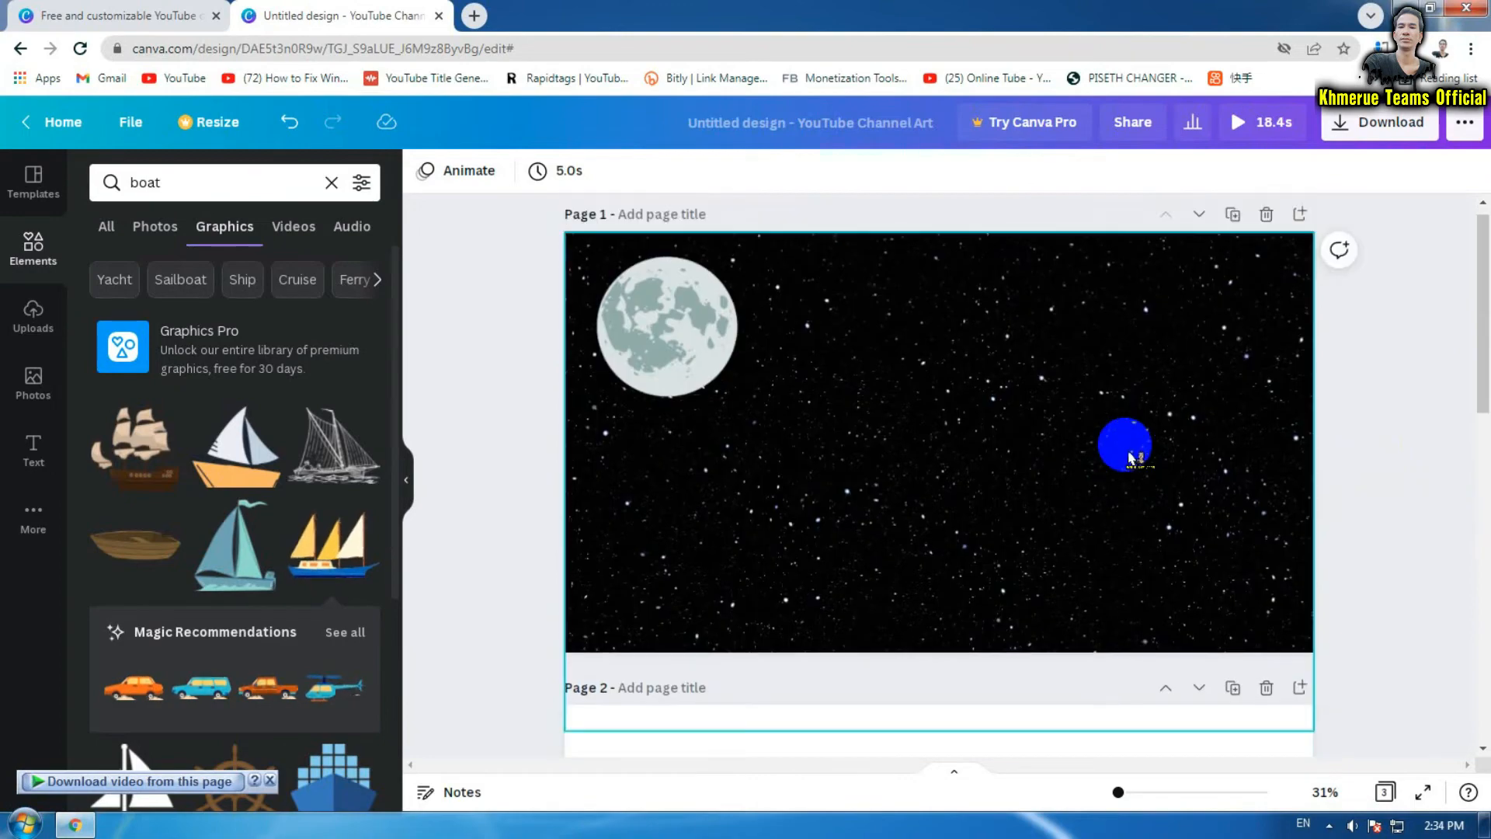
scroll(905, 412, "down", 12)
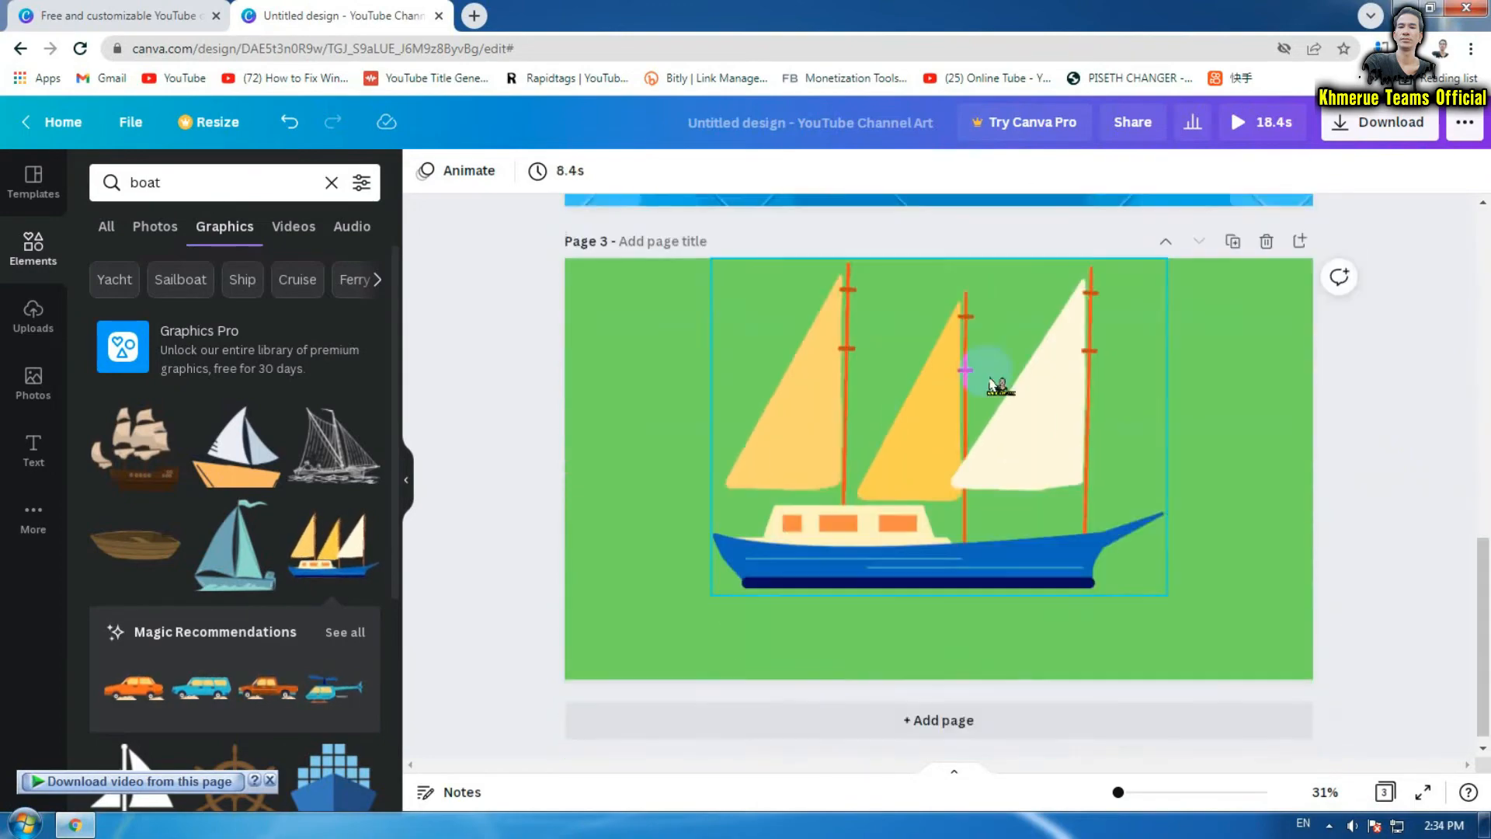
left_click(1371, 122)
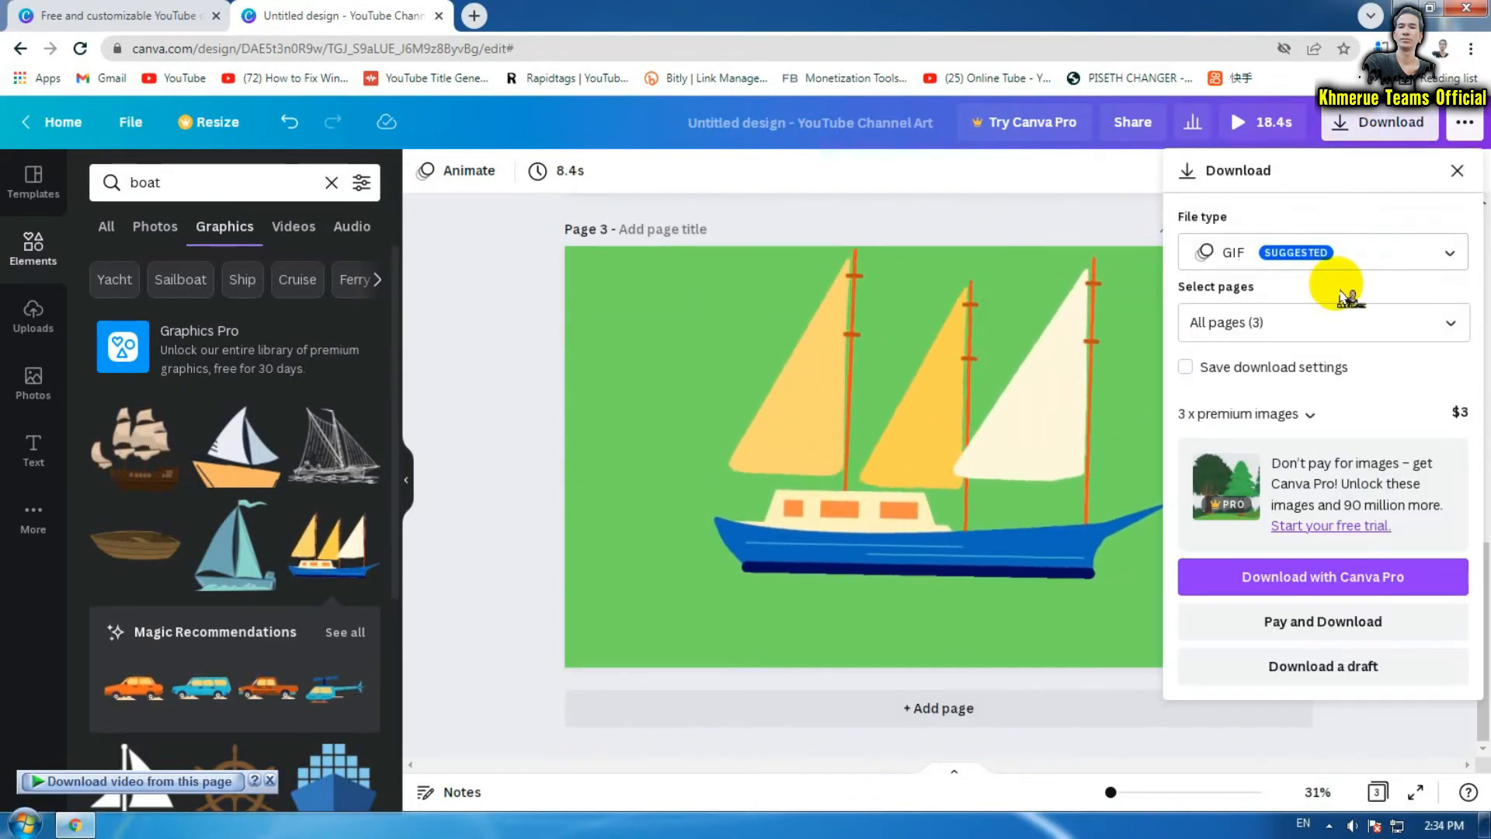
Review the export page and format lists keeping GIF, then reopen Download showing the file types
left_click(1315, 340)
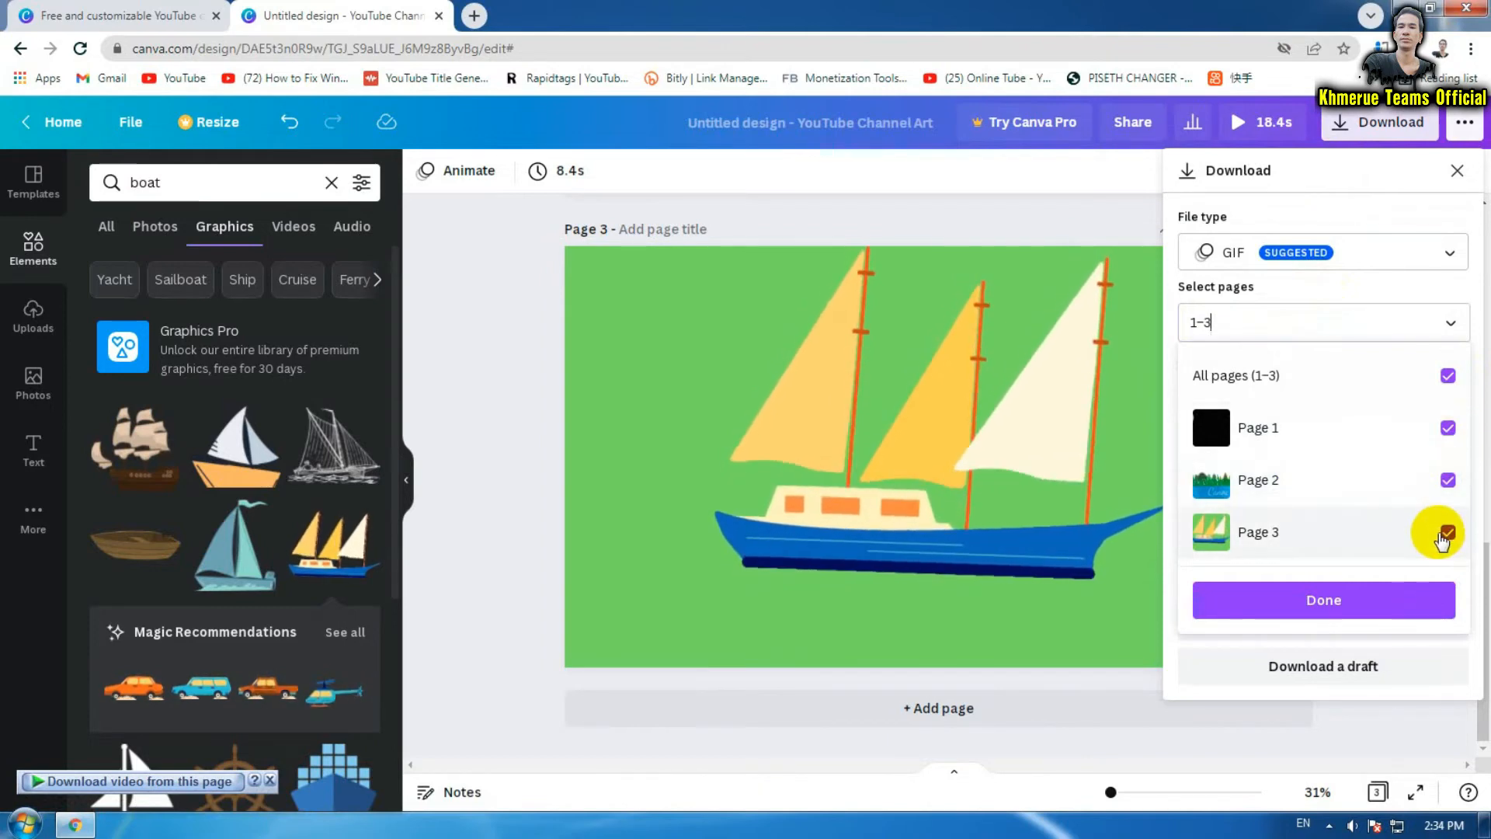
left_click(1425, 252)
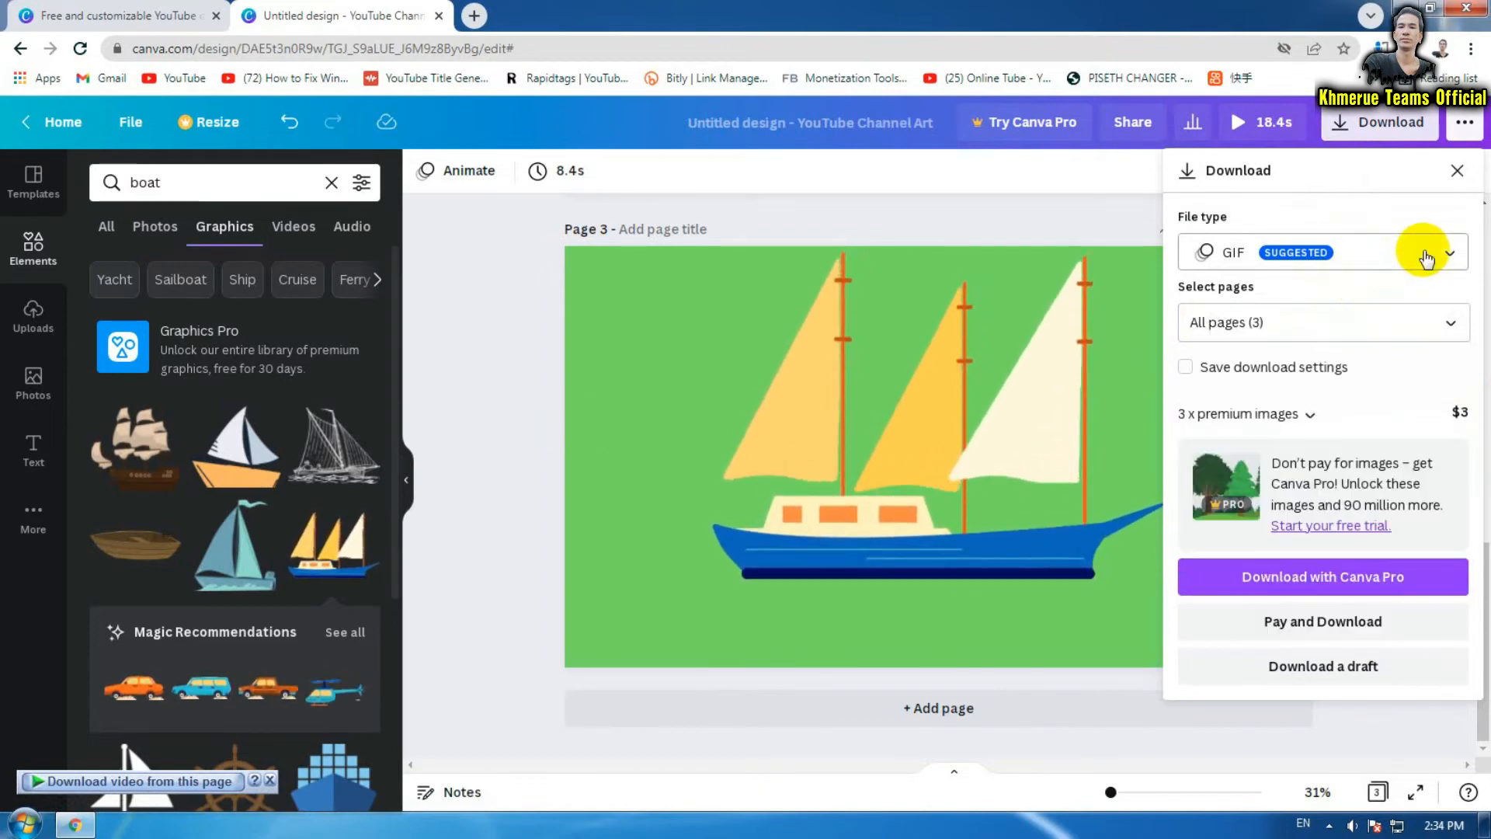
left_click(1426, 255)
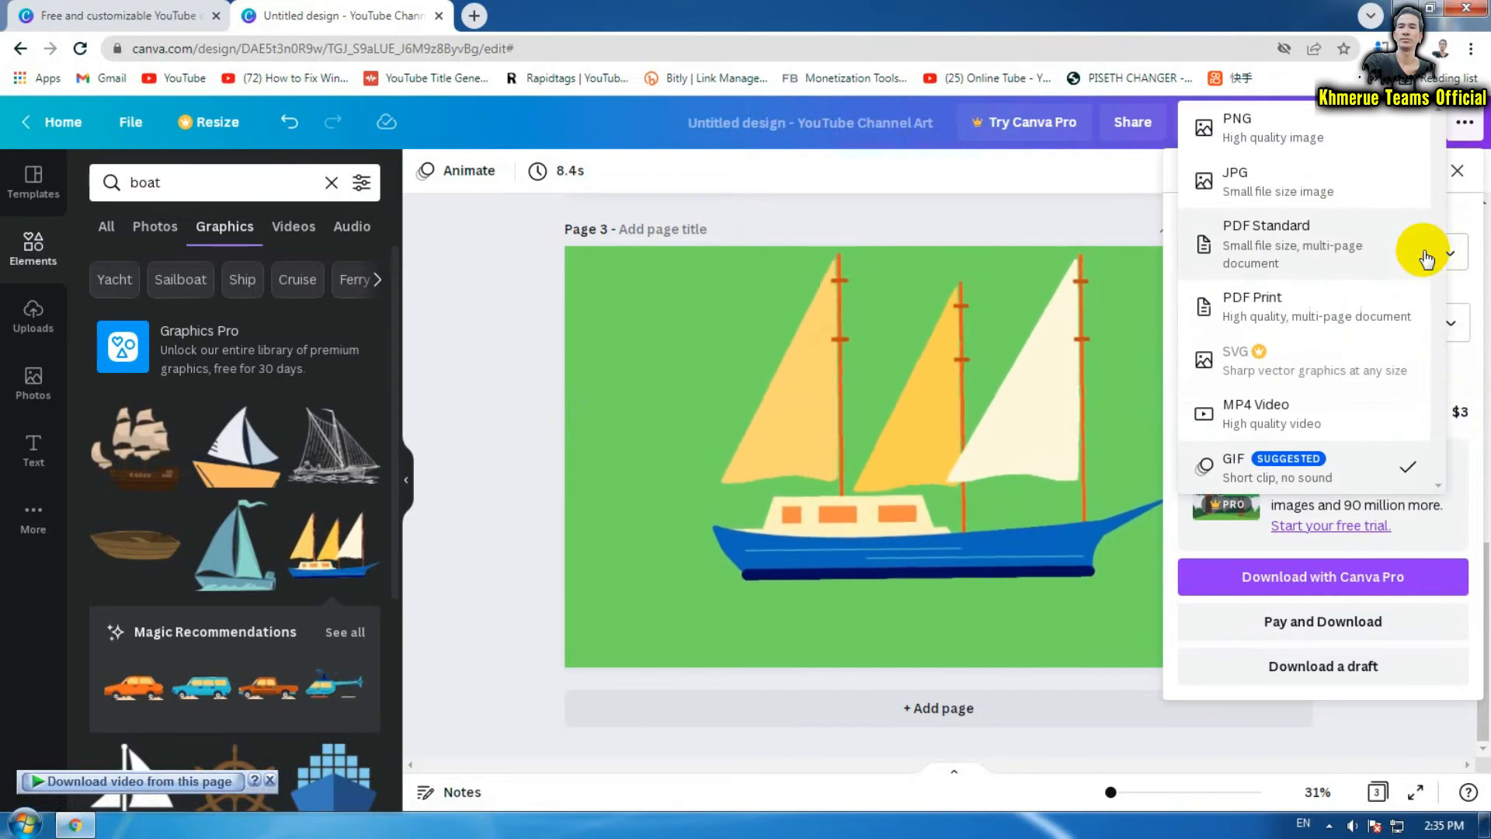
left_click(660, 470)
scroll(660, 470, "up", 10)
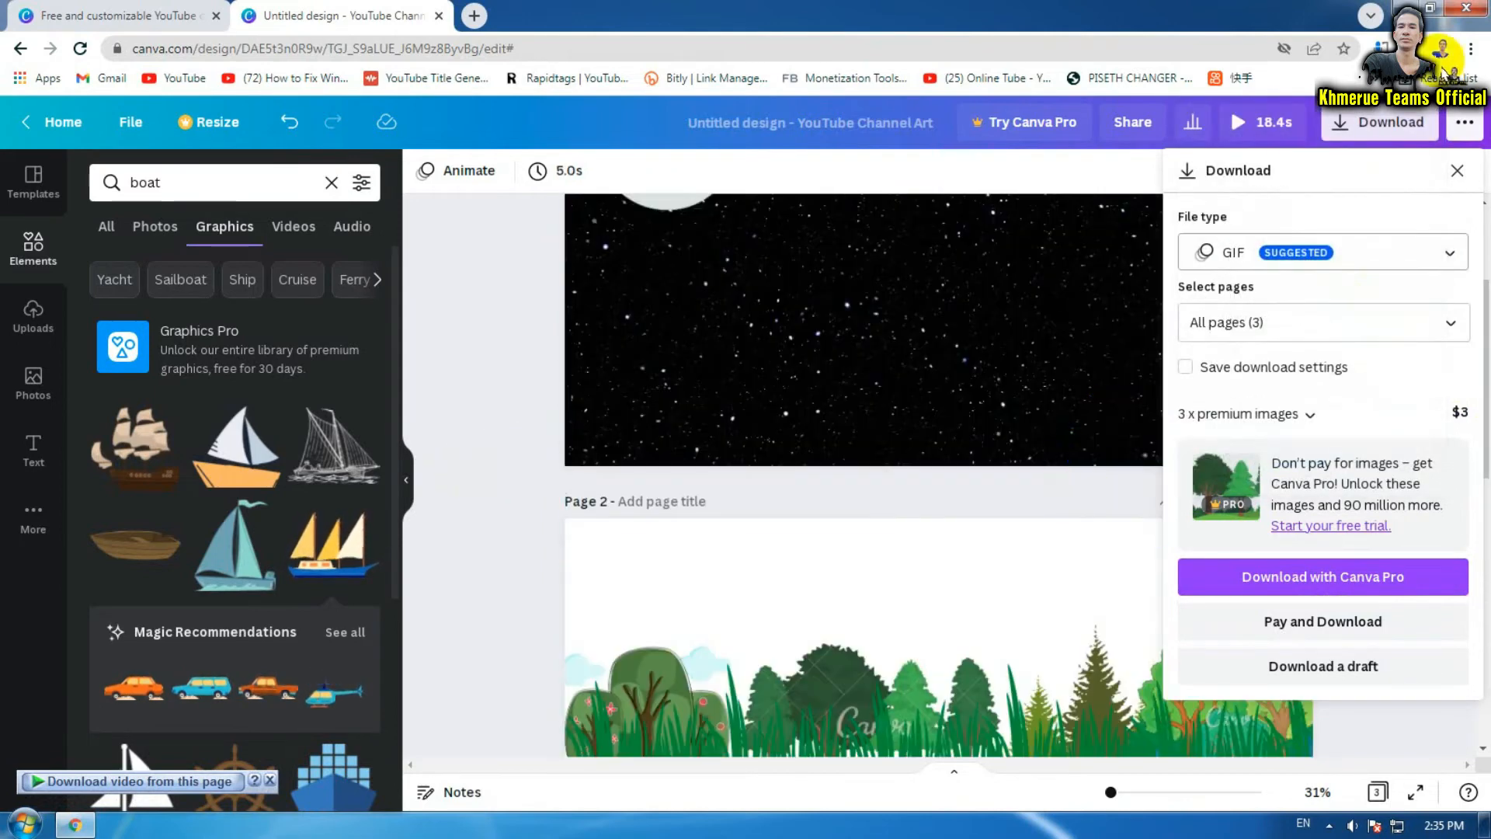
left_click(1457, 171)
scroll(1414, 323, "up", 3)
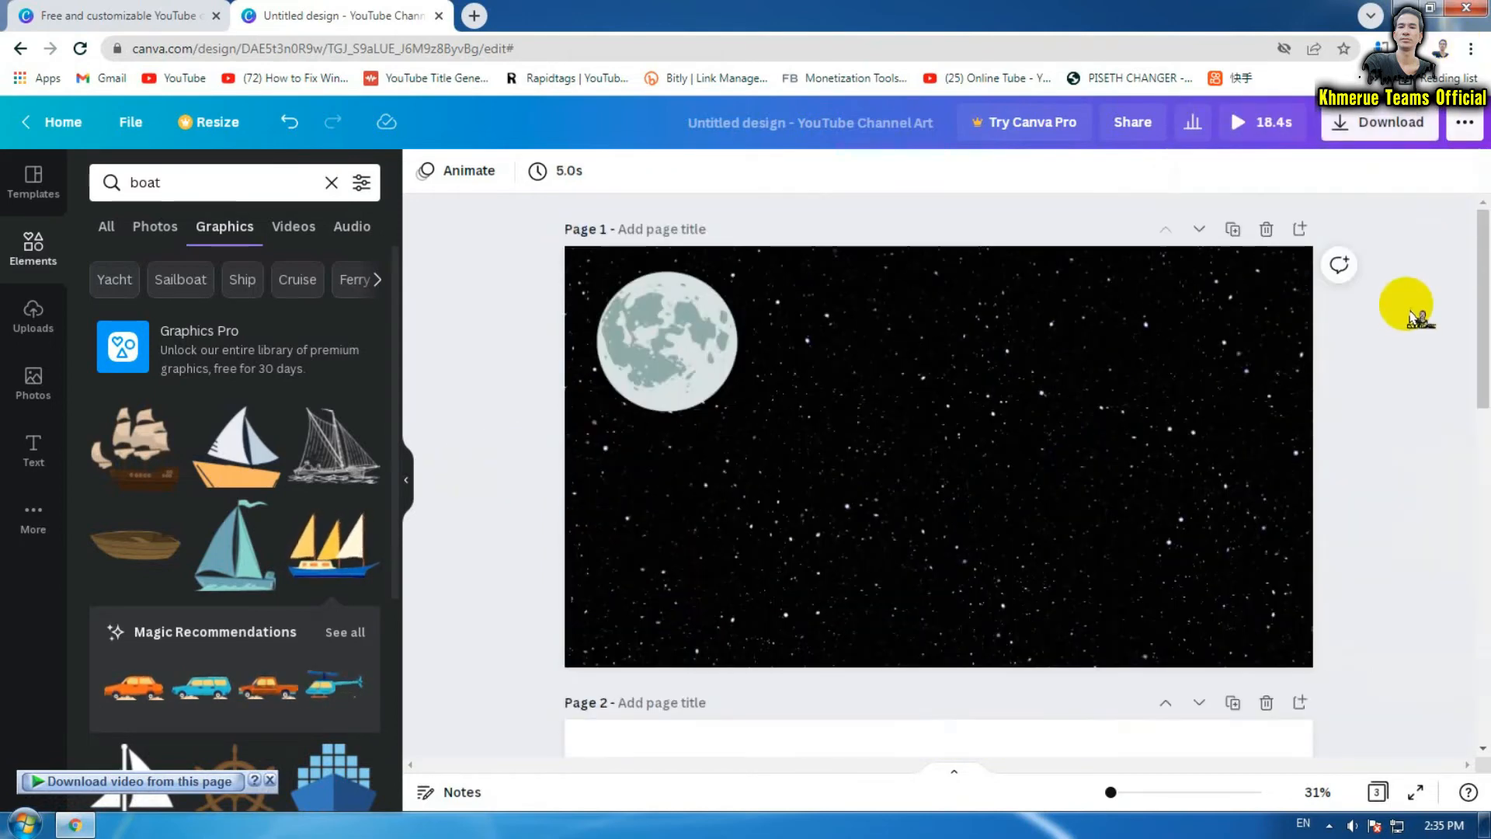
left_click(1375, 122)
left_click(1313, 250)
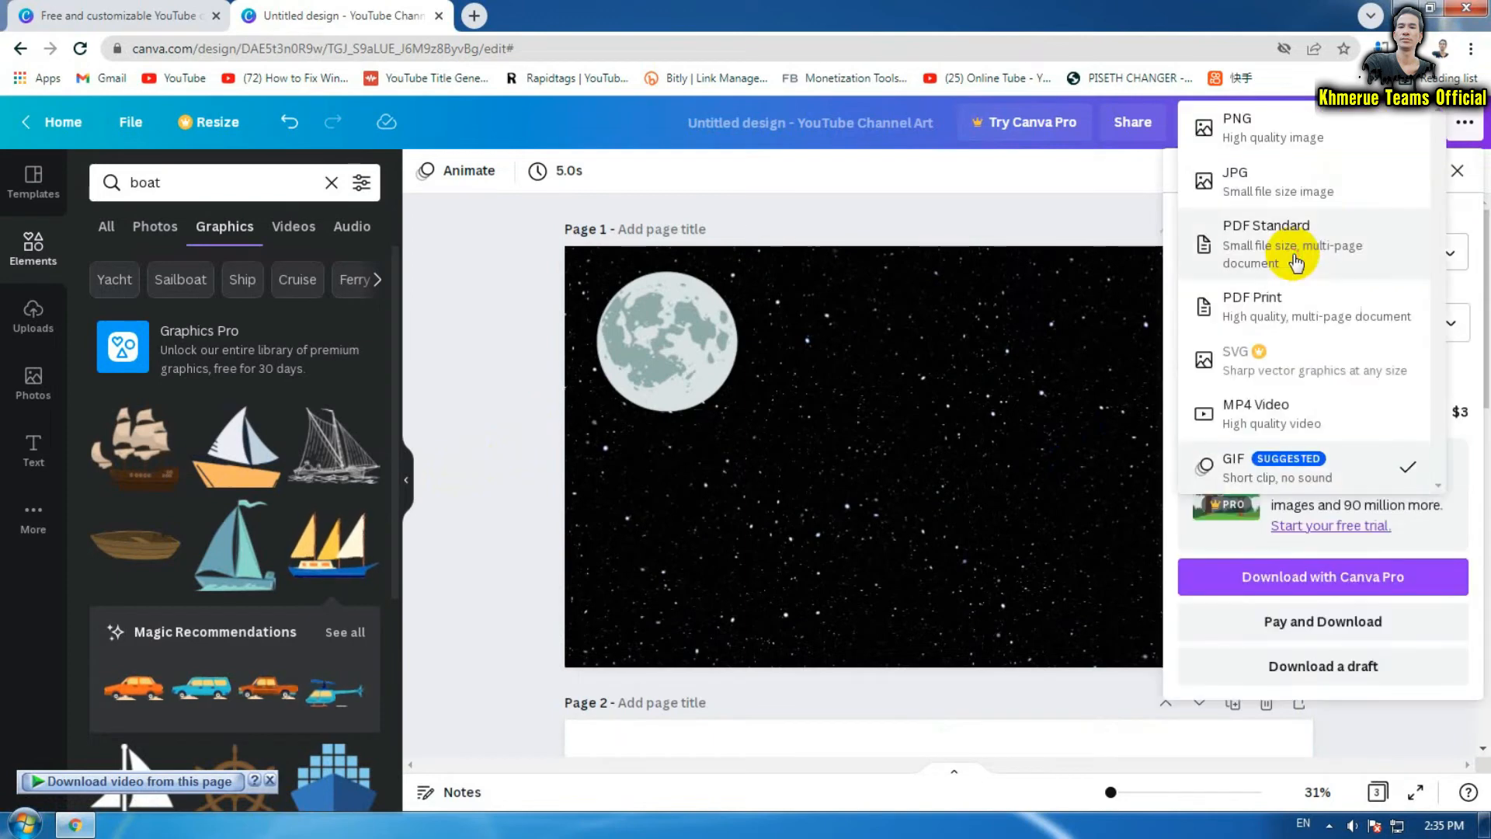
Set the export to JPG covering only Page 1
left_click(1305, 200)
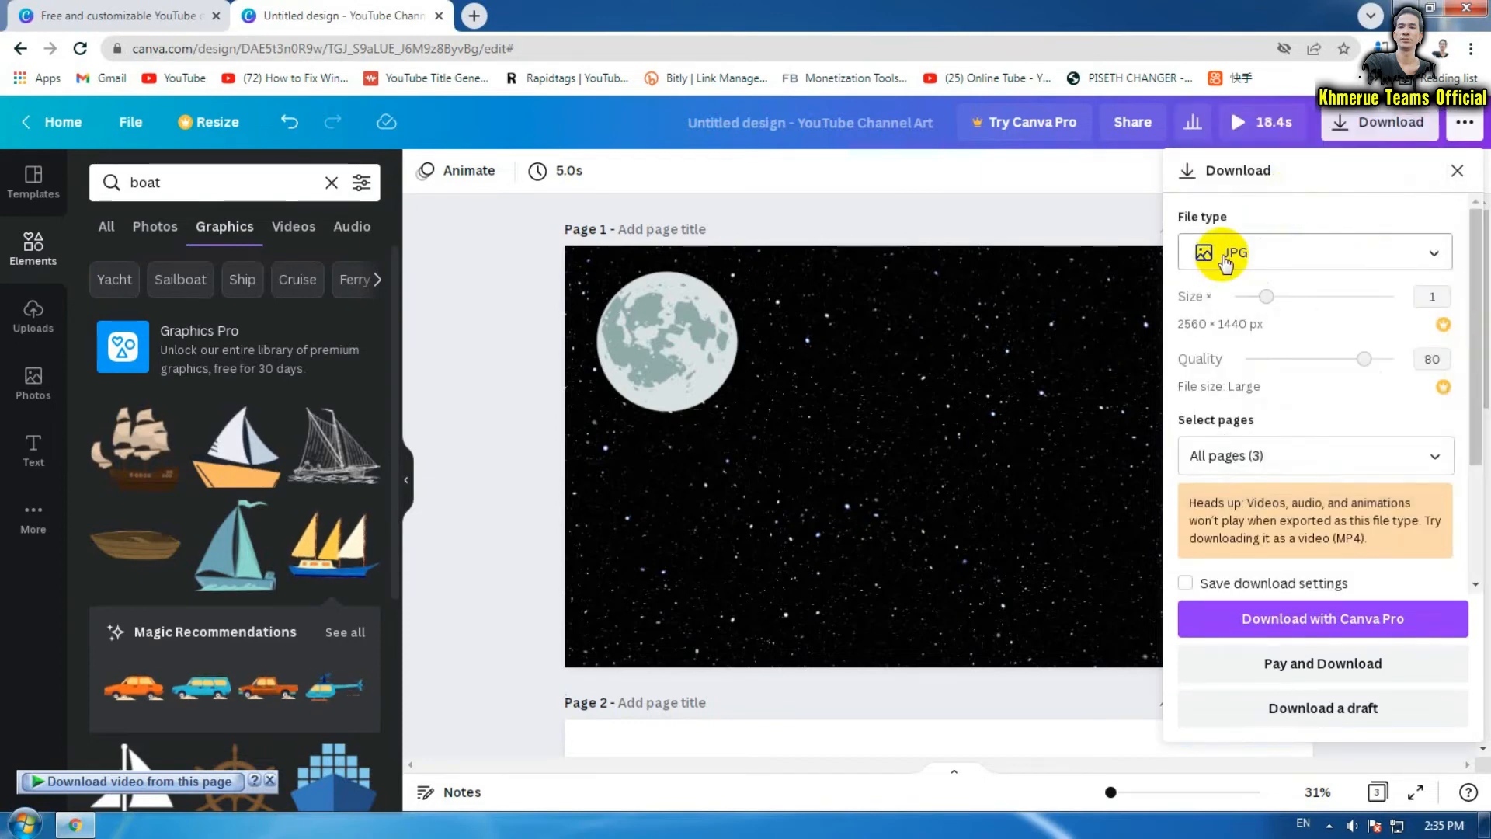
left_click(630, 363)
left_click(573, 241)
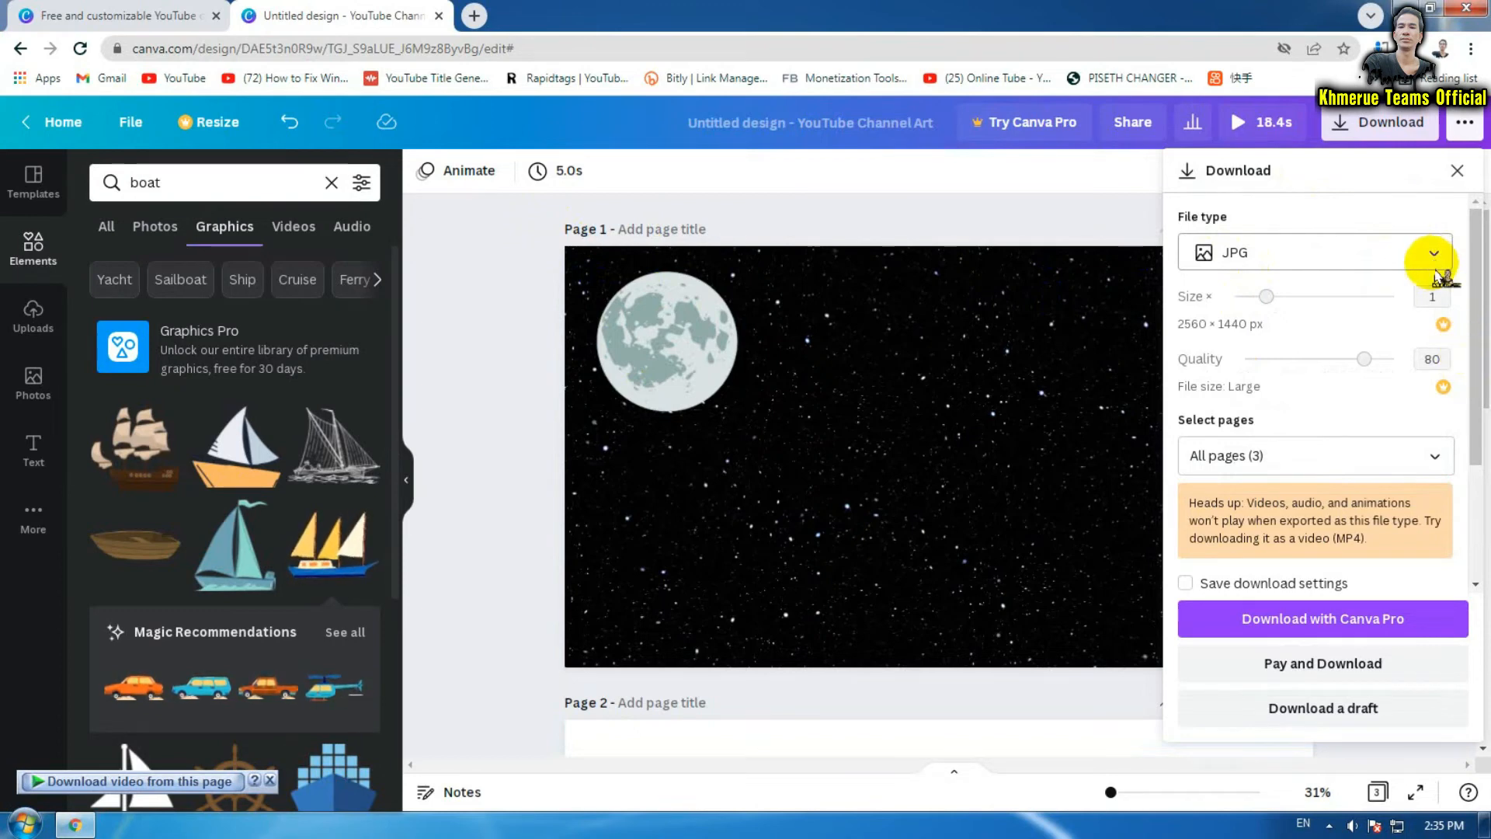
left_click(1368, 455)
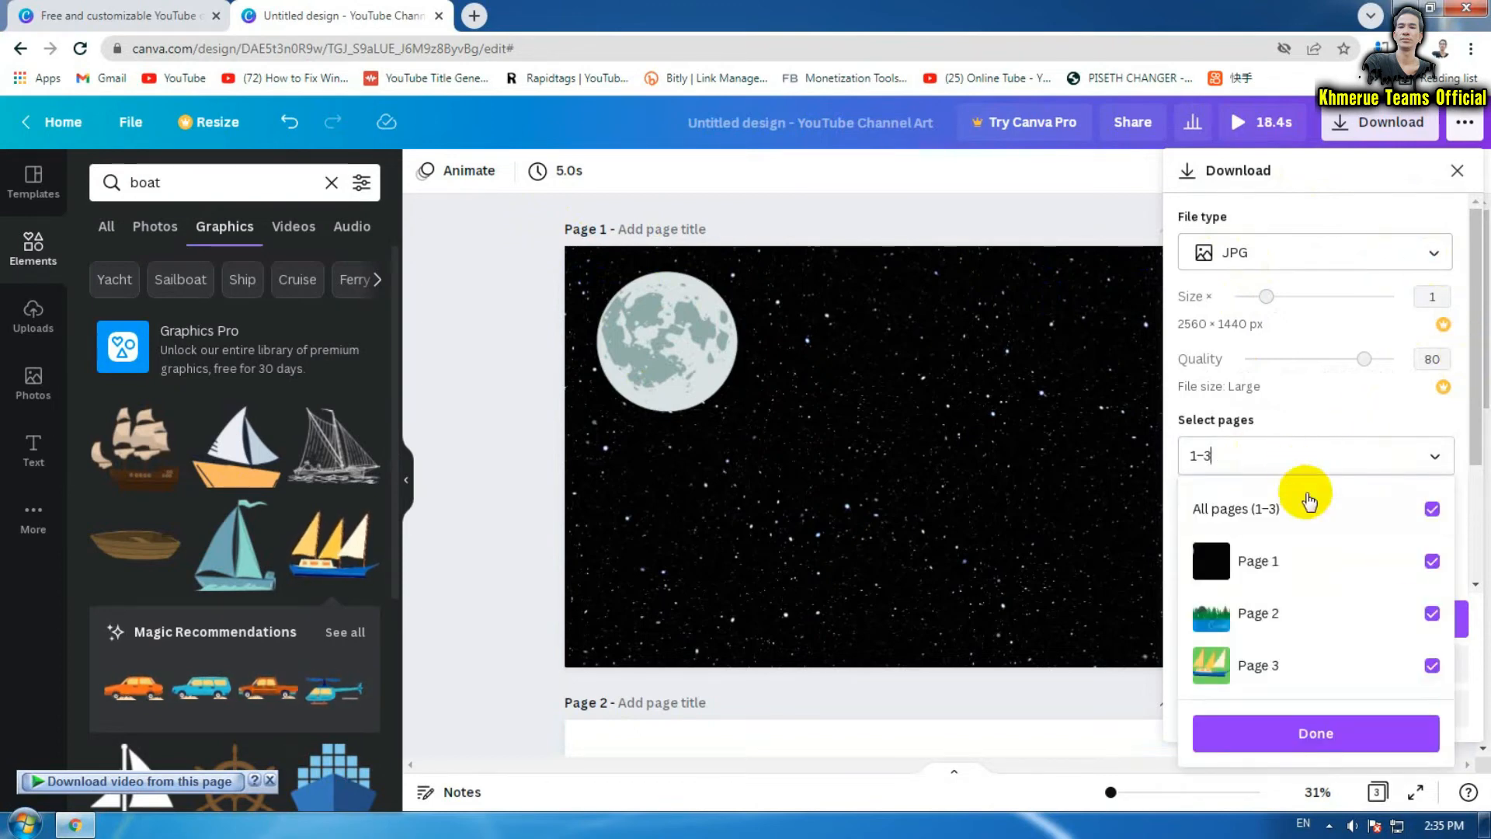
left_click(1435, 513)
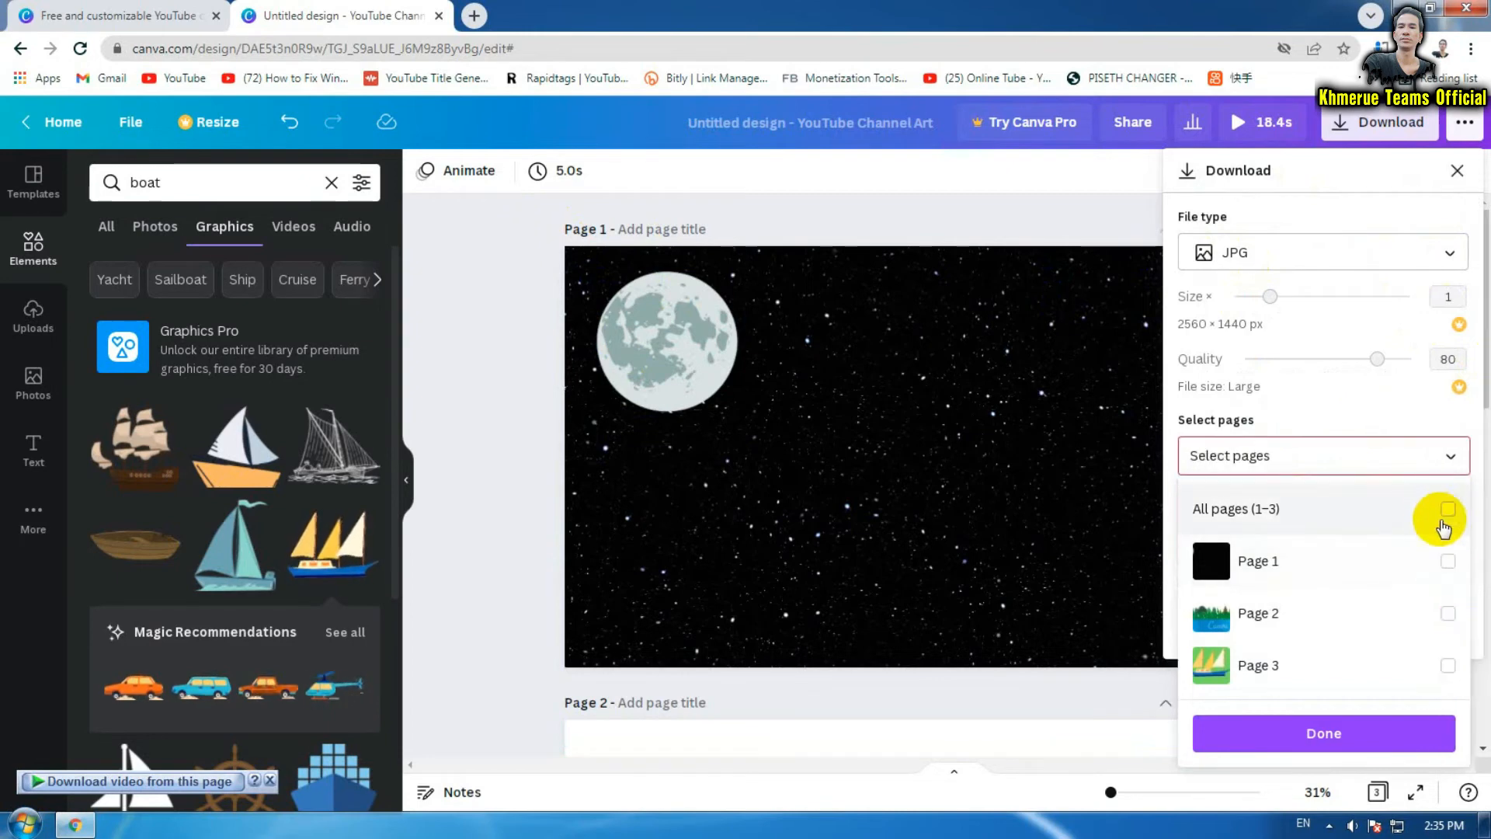
left_click(1449, 561)
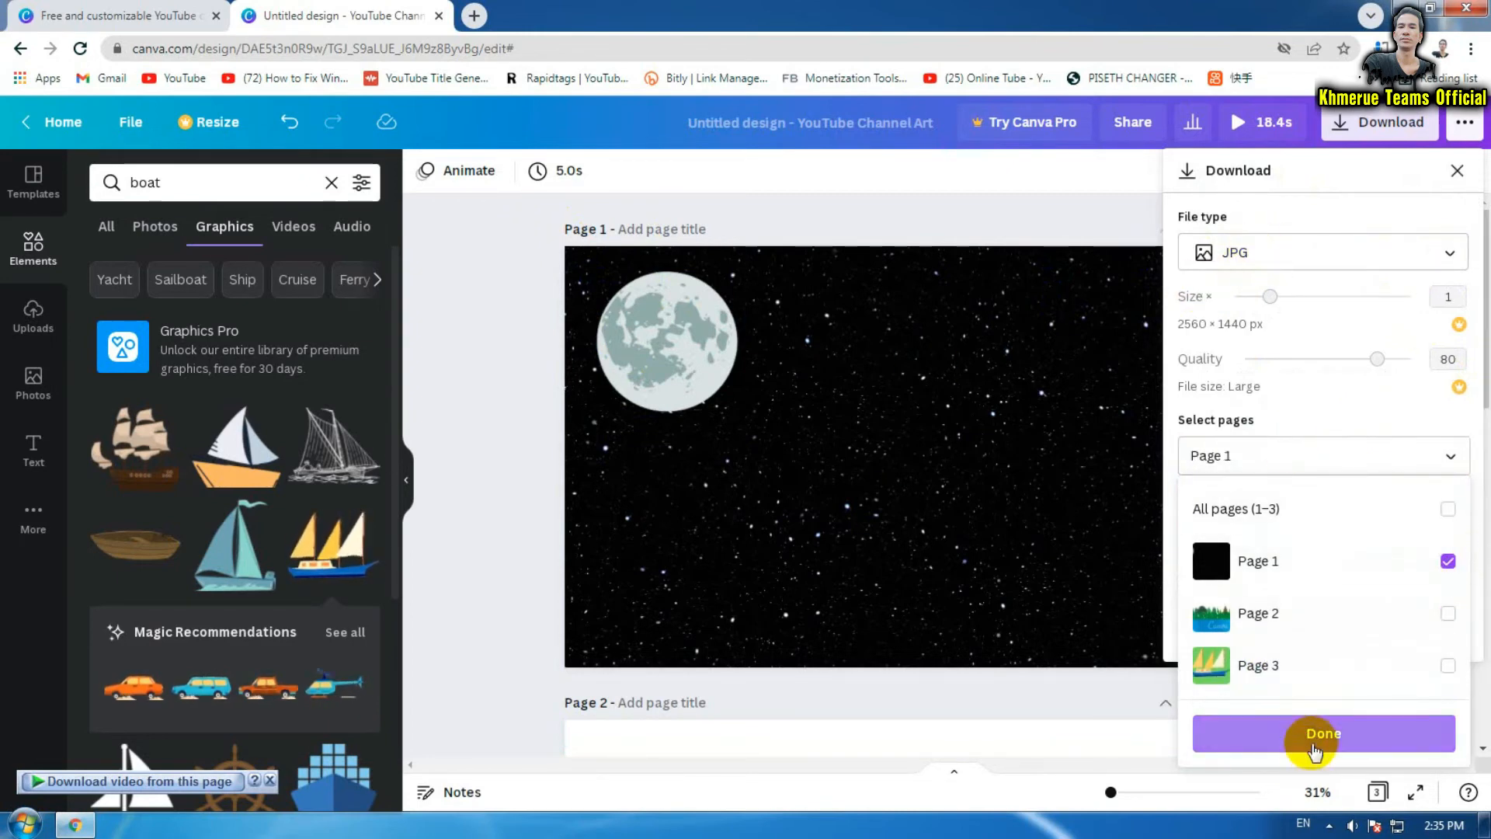
left_click(1314, 747)
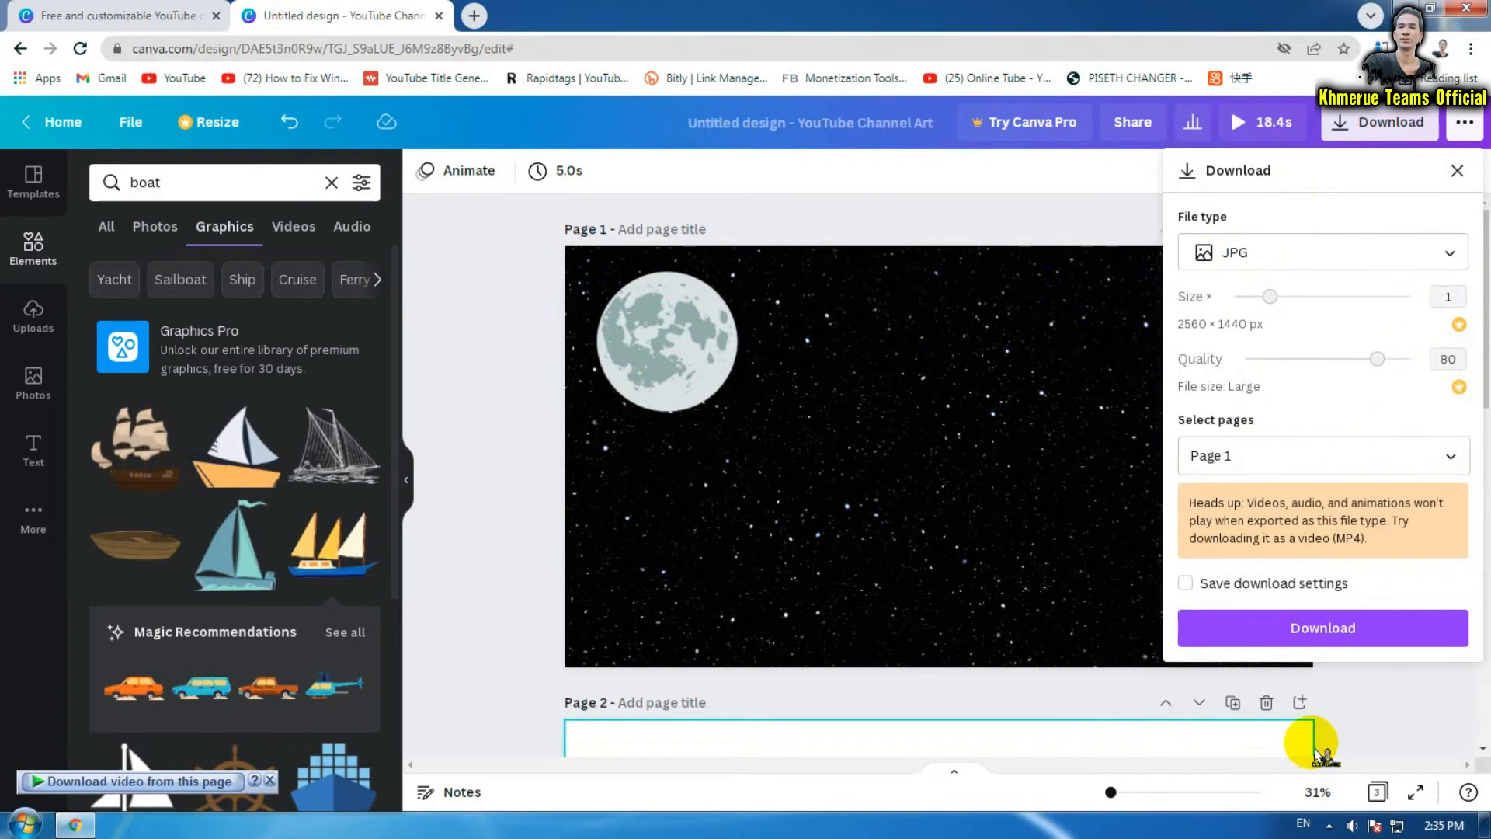
Download Page 1 as 'Untitled design.jpg' and dismiss the completion notice
left_click(1319, 639)
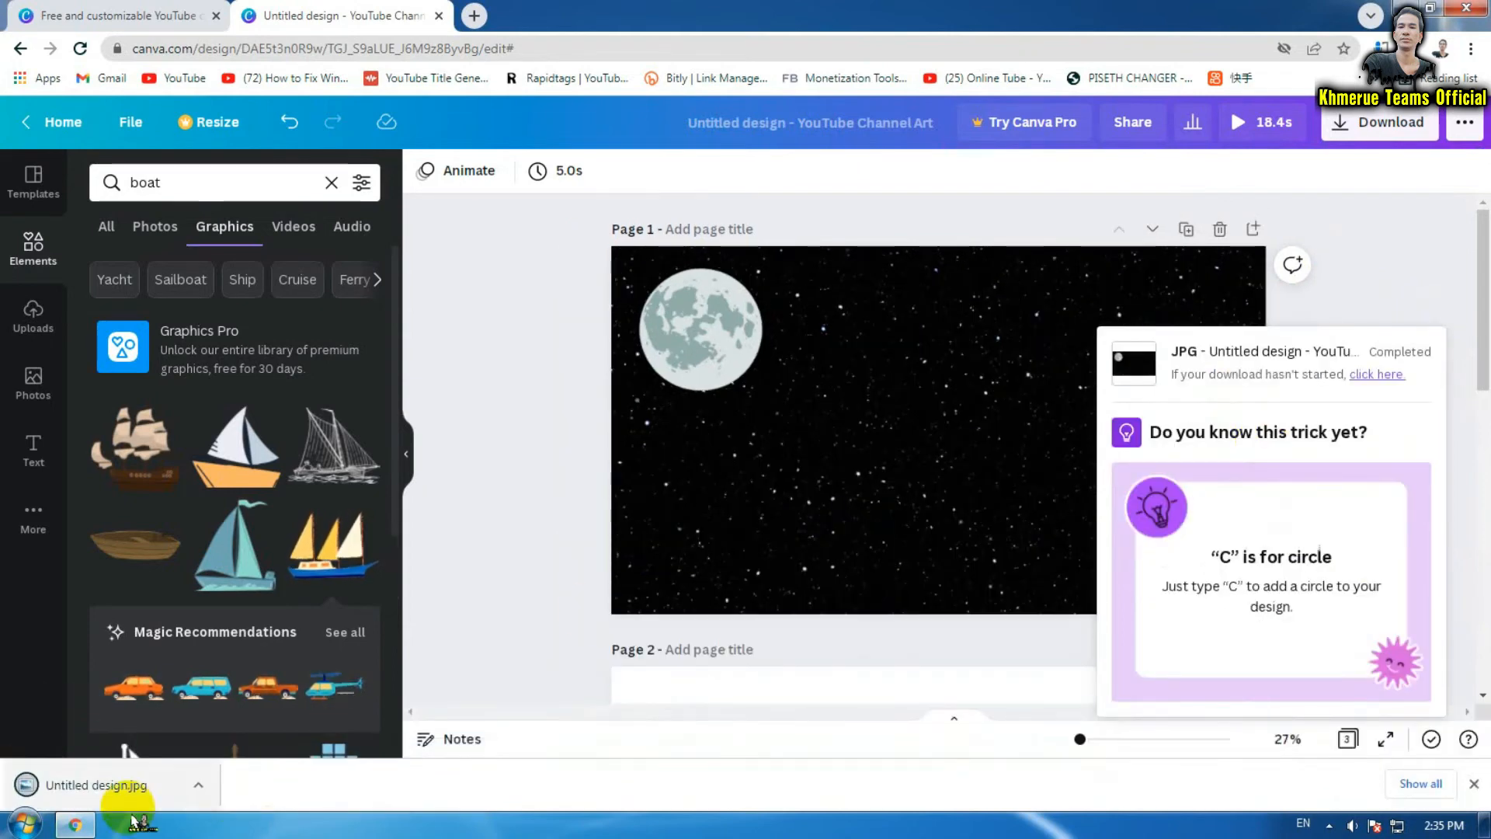
left_click(1409, 300)
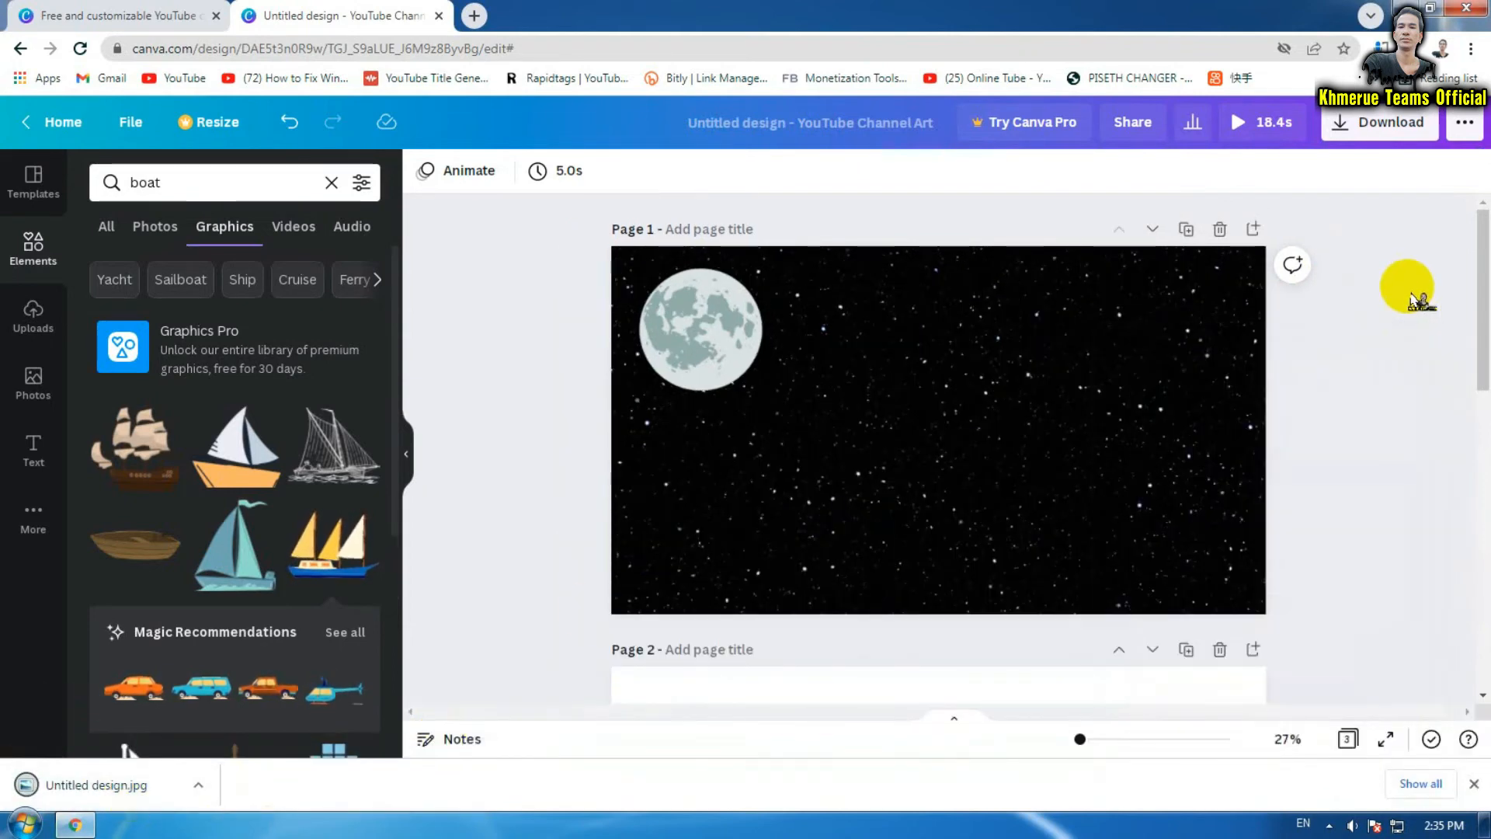
scroll(1394, 458, "down", 1)
scroll(1395, 458, "down", 5)
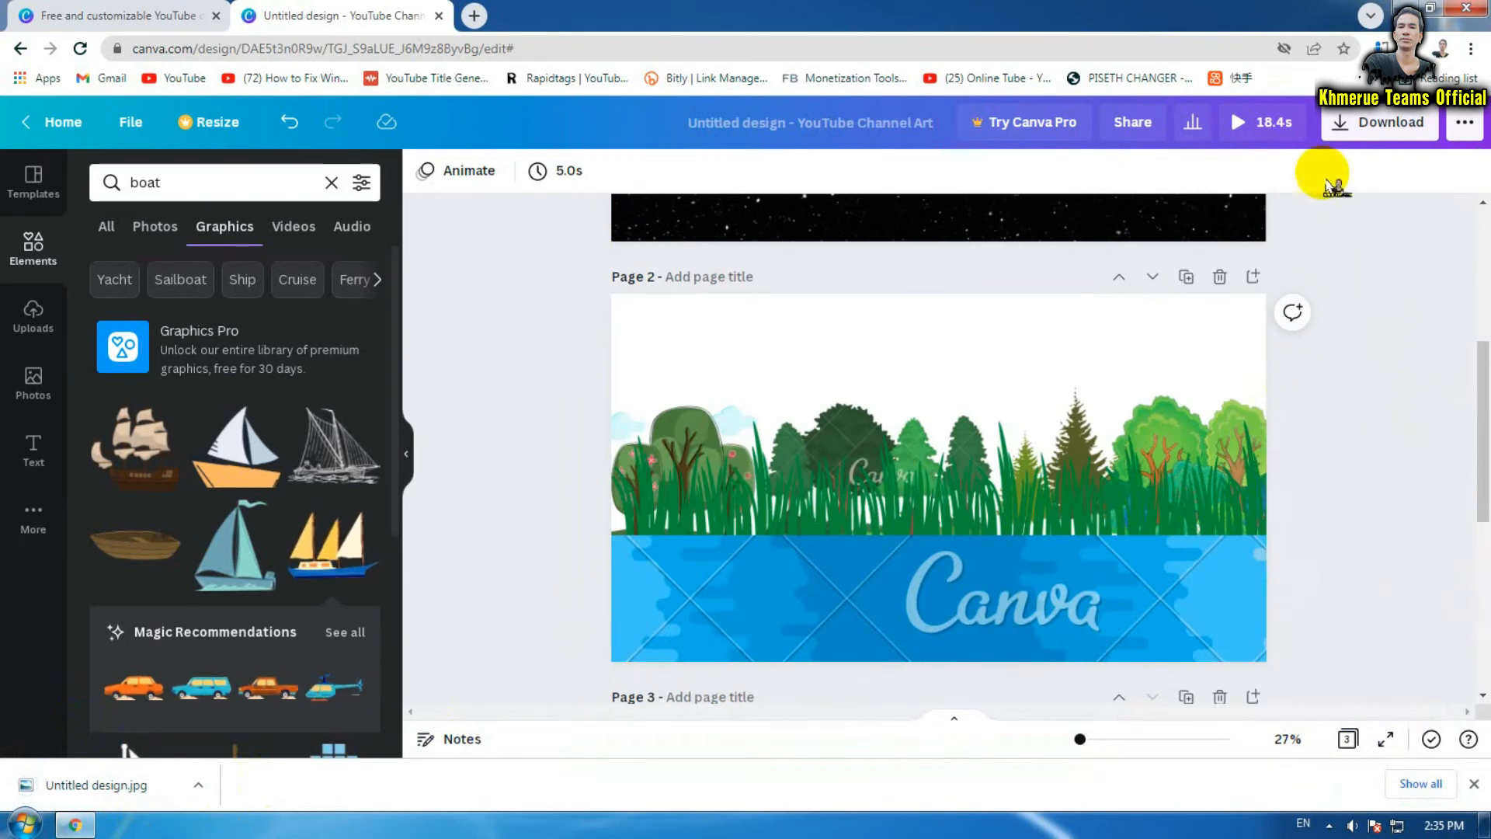
left_click(1360, 132)
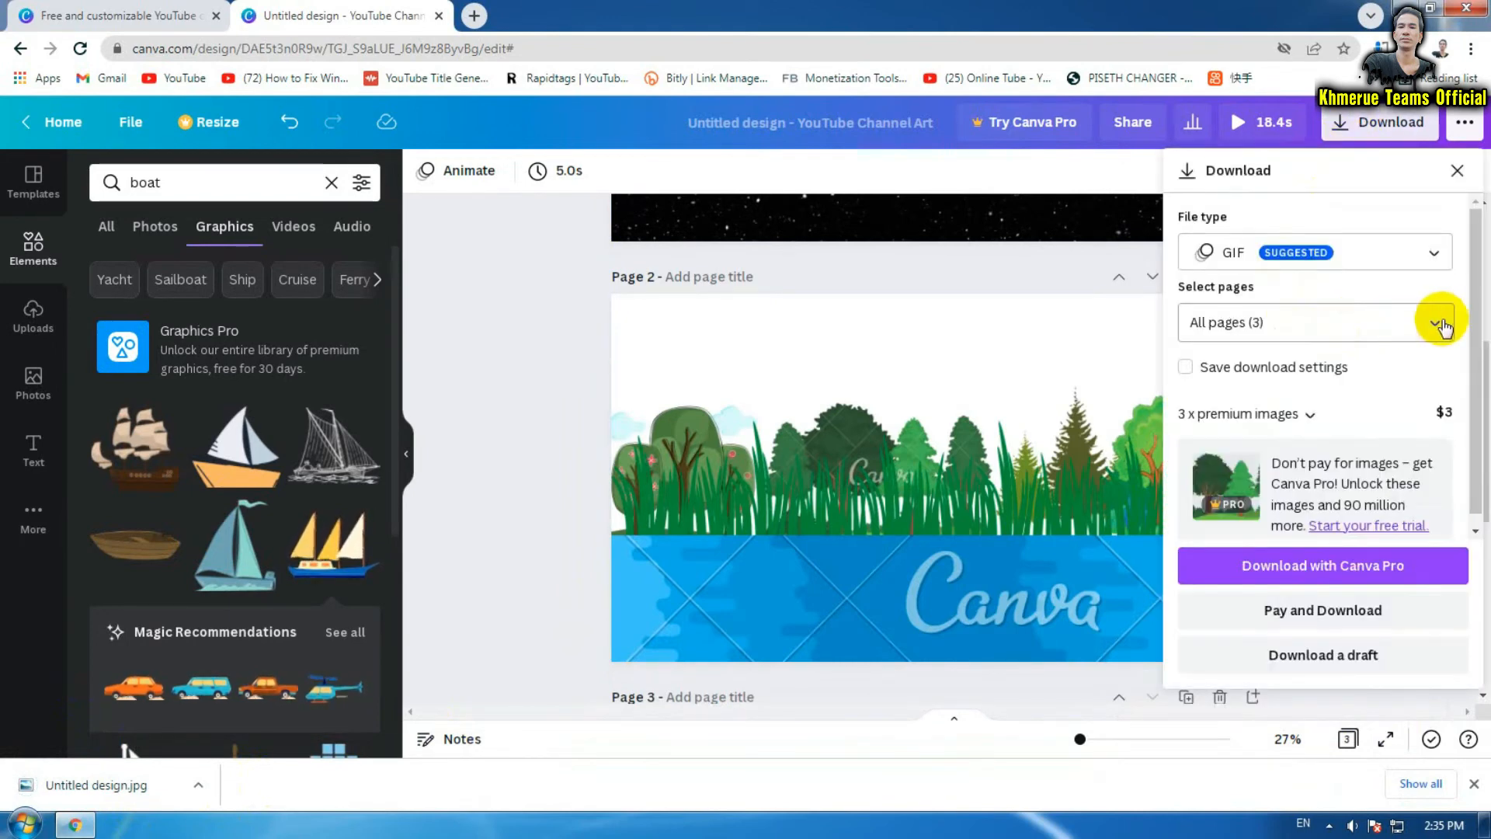
Switch the file type to PNG and try a transparent background, declining the Canva Pro offer
left_click(1429, 264)
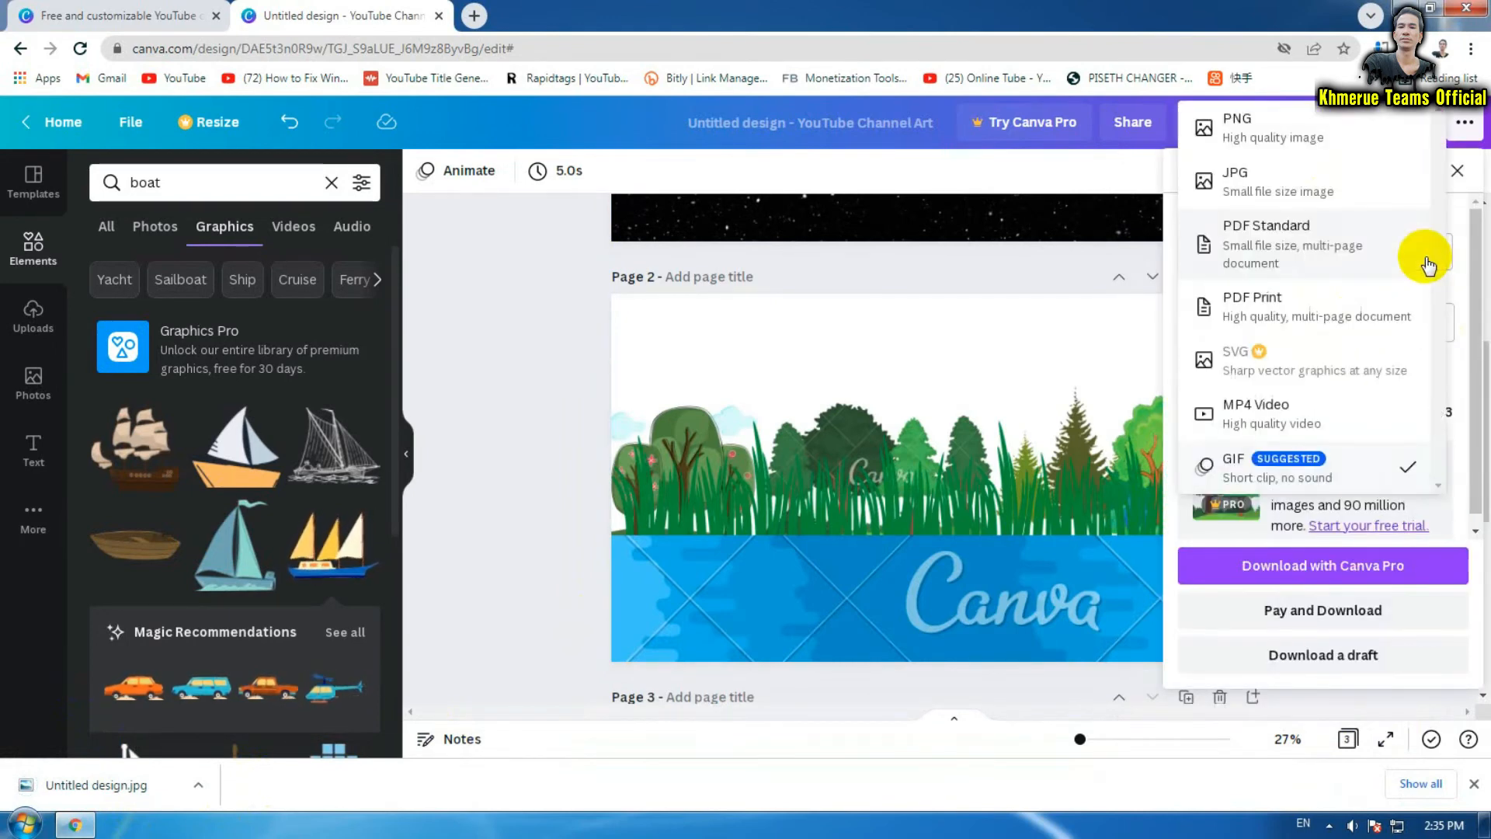
left_click(1294, 133)
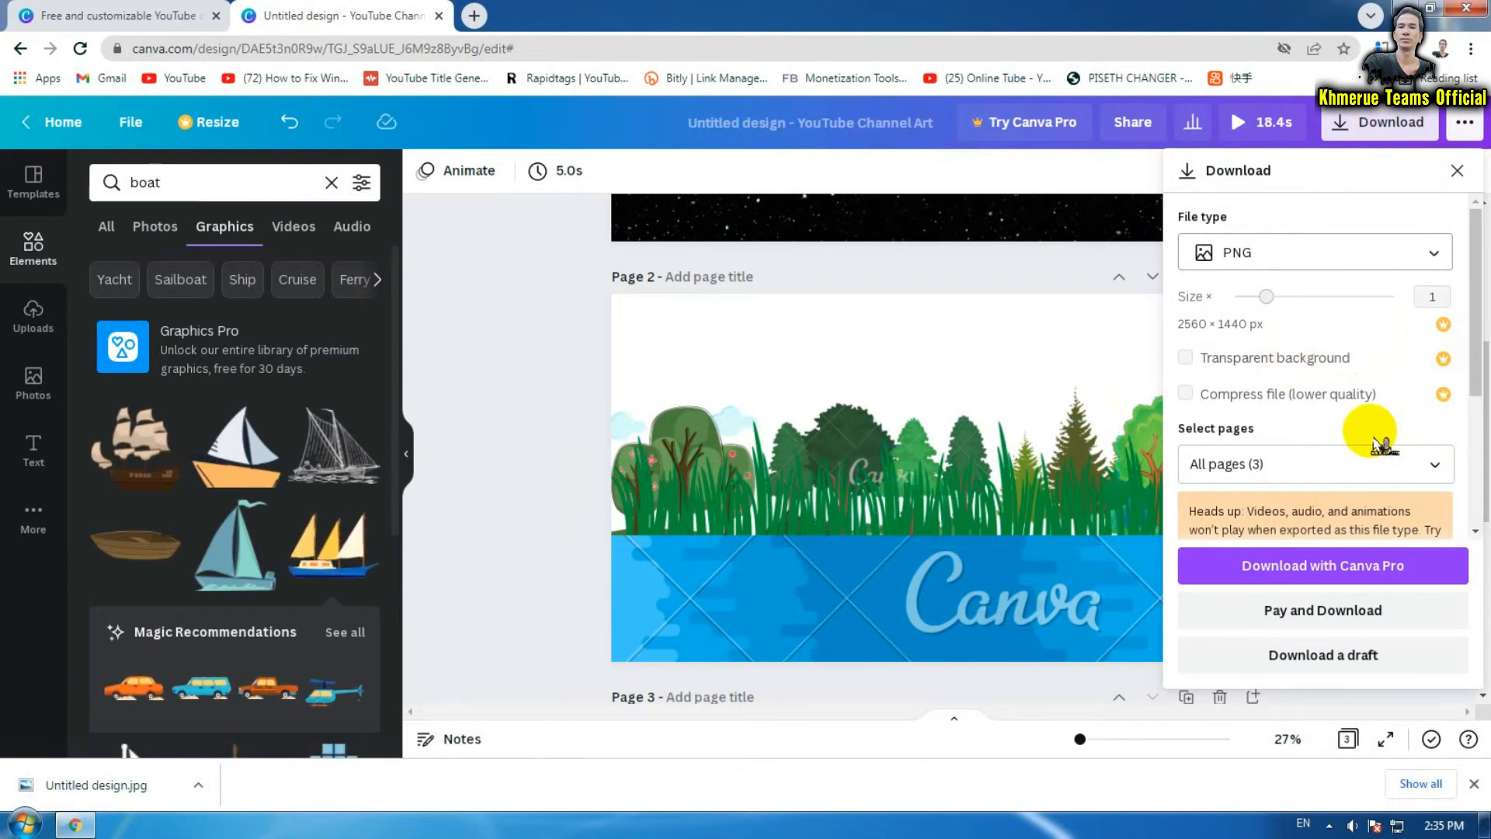
left_click_drag(940, 231, 1003, 242)
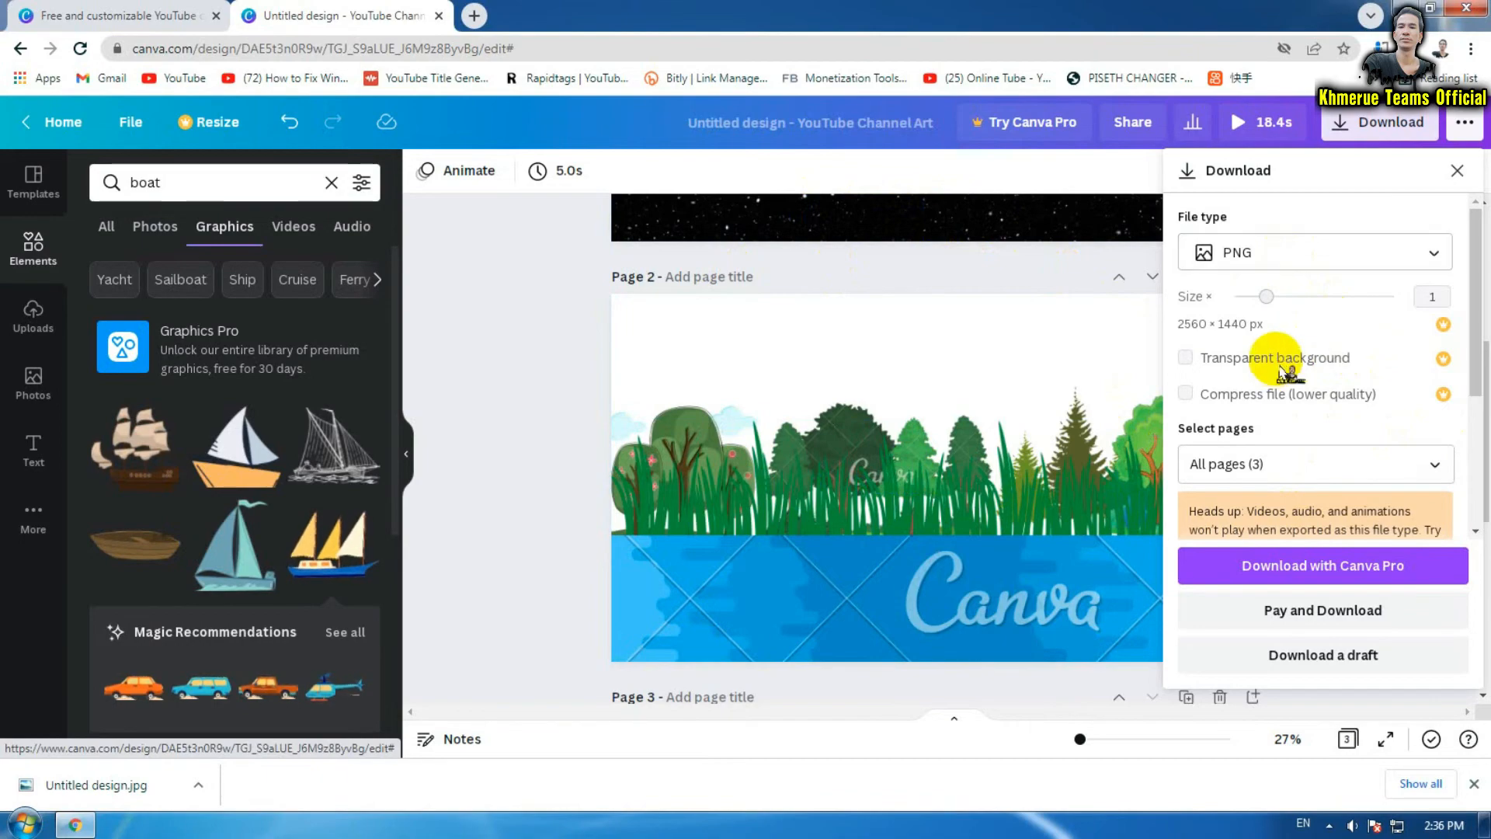
left_click(1247, 362)
left_click(1205, 168)
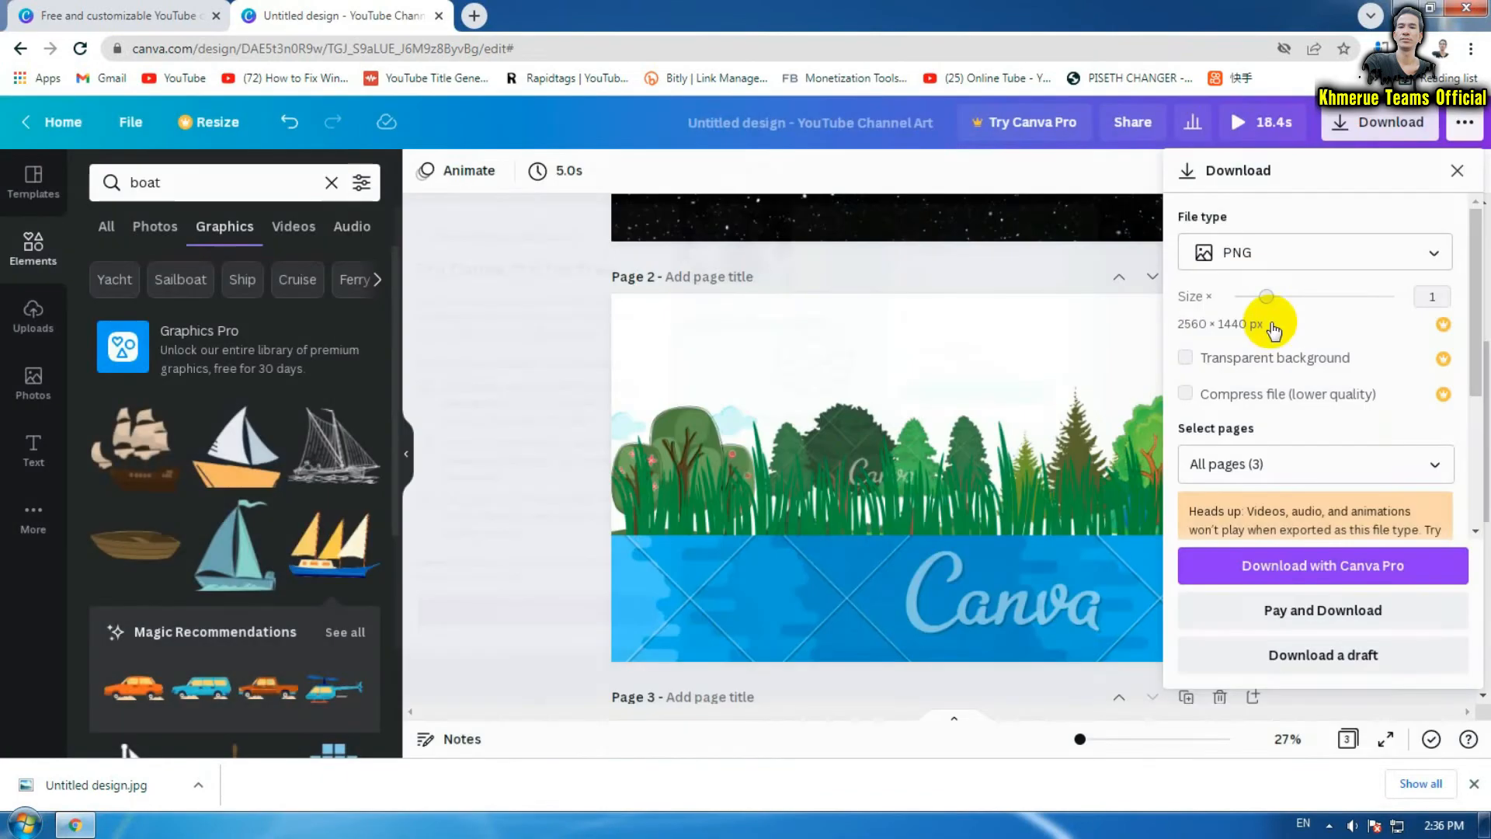
Select Page 2 for export, then deselect it and close the Download panel
left_click(1436, 470)
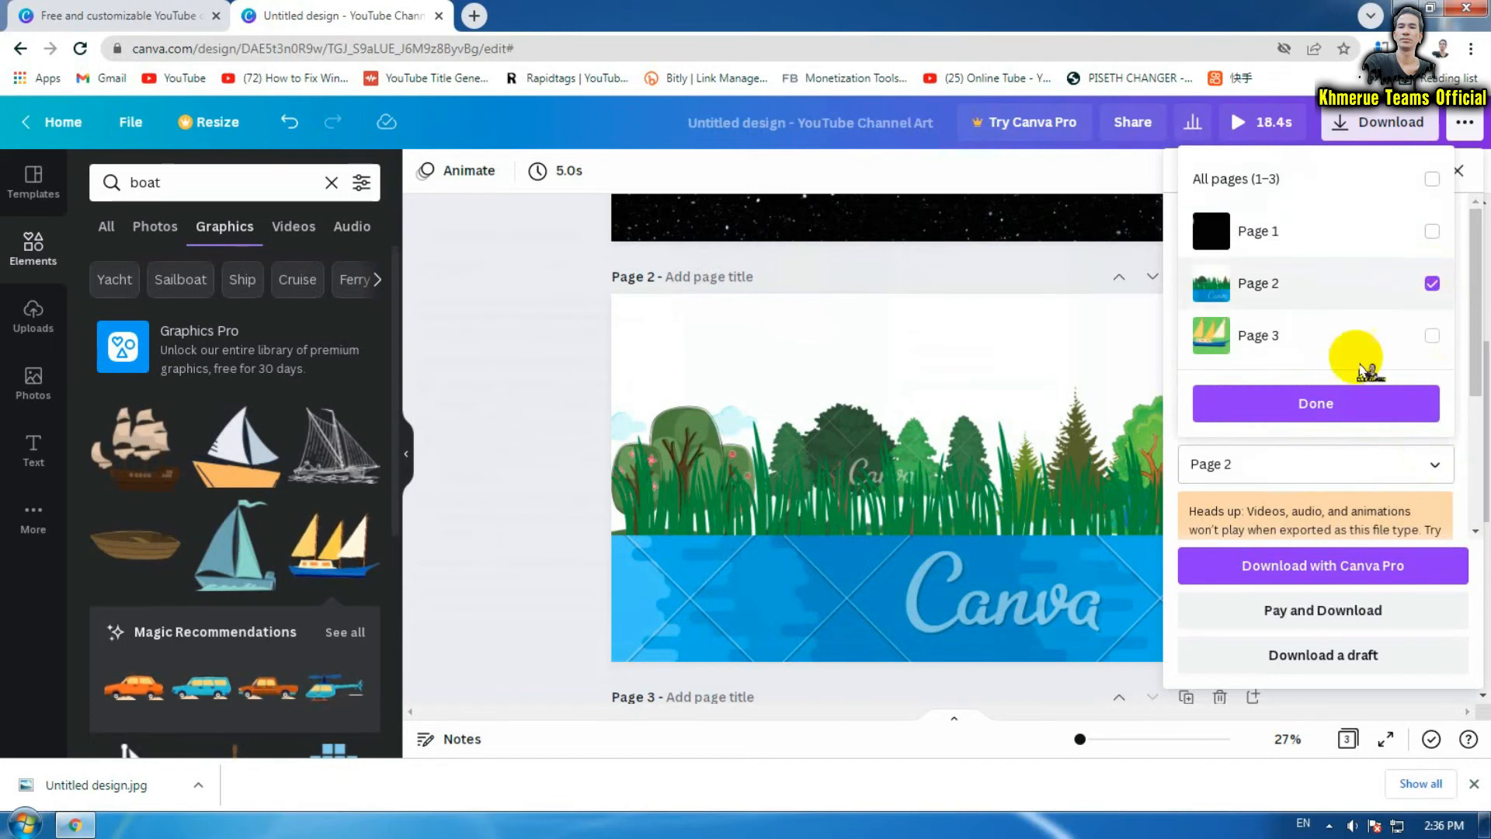
left_click(1325, 403)
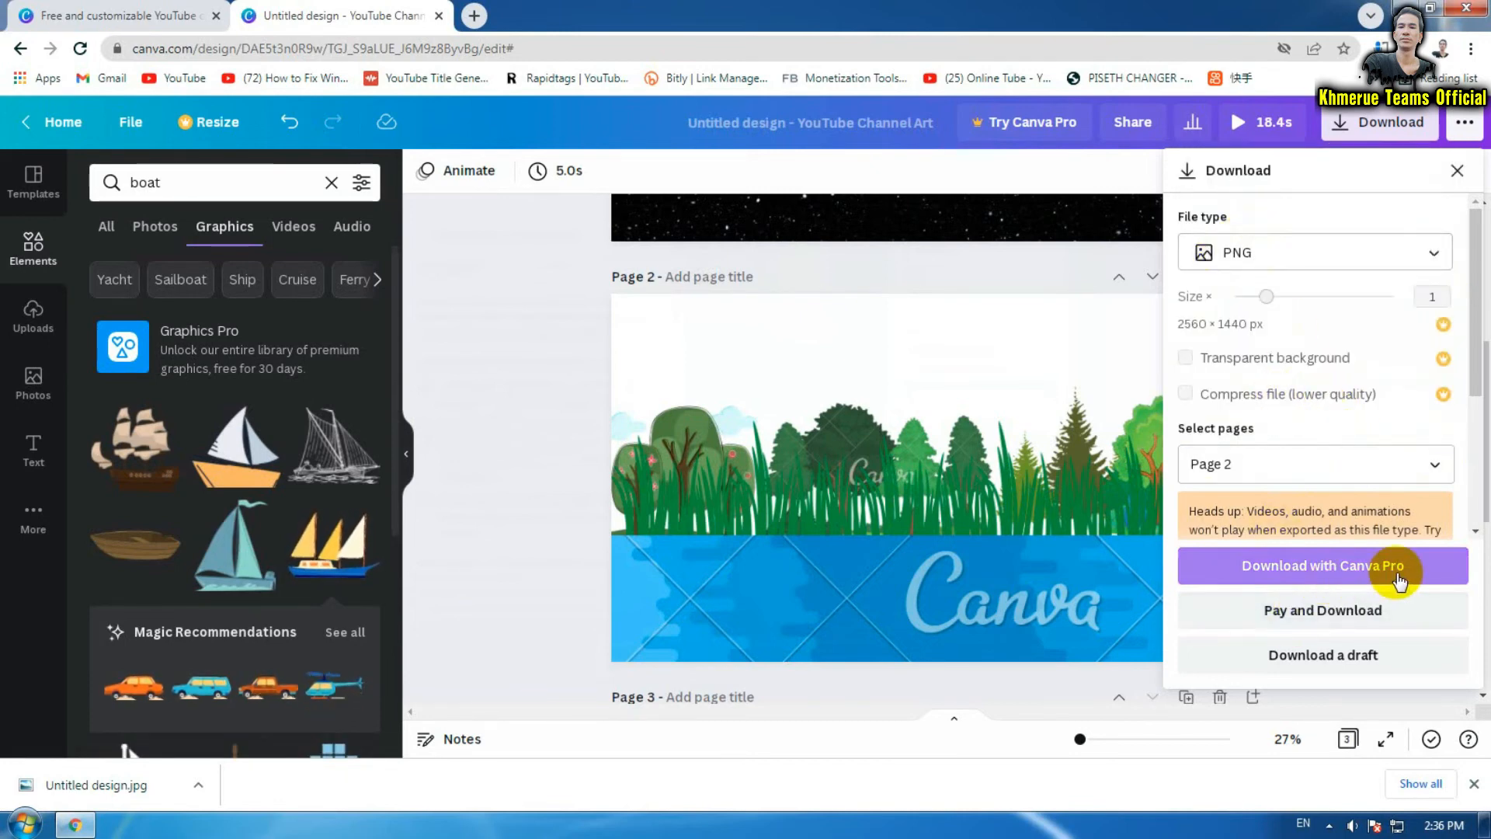
left_click(1357, 472)
left_click(1363, 289)
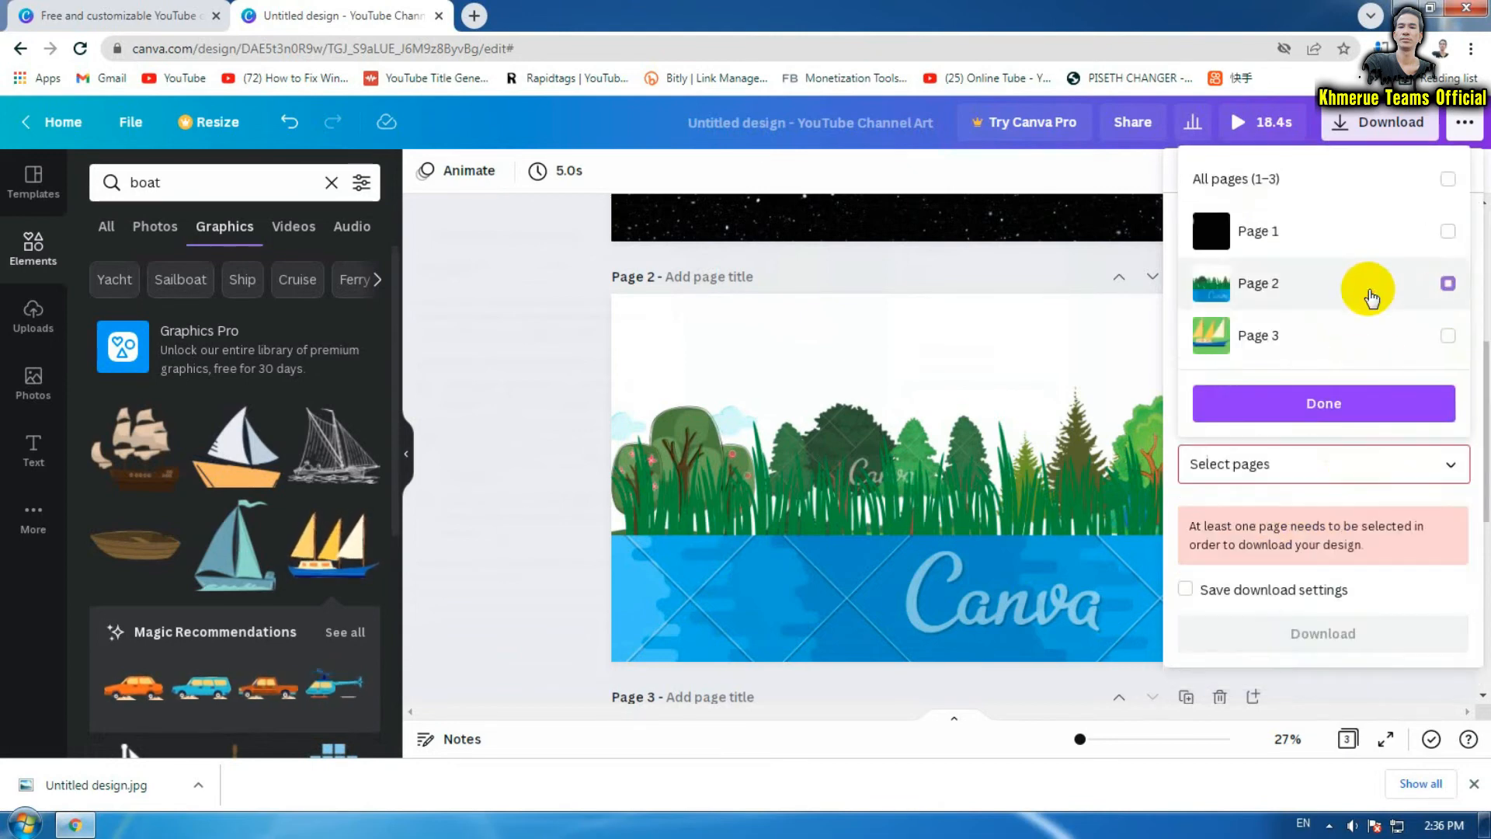
left_click(1318, 634)
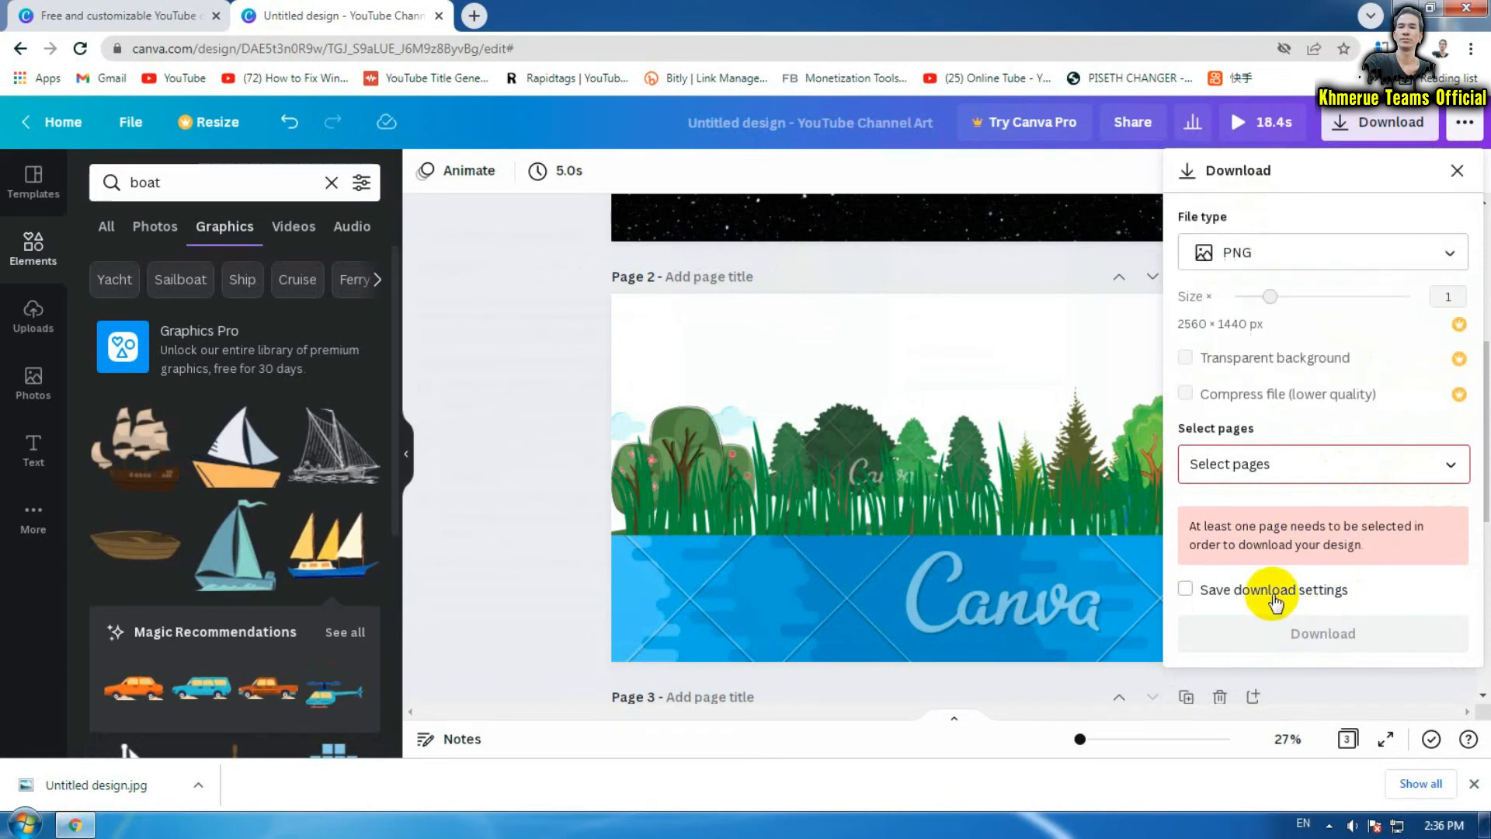
left_click(1363, 124)
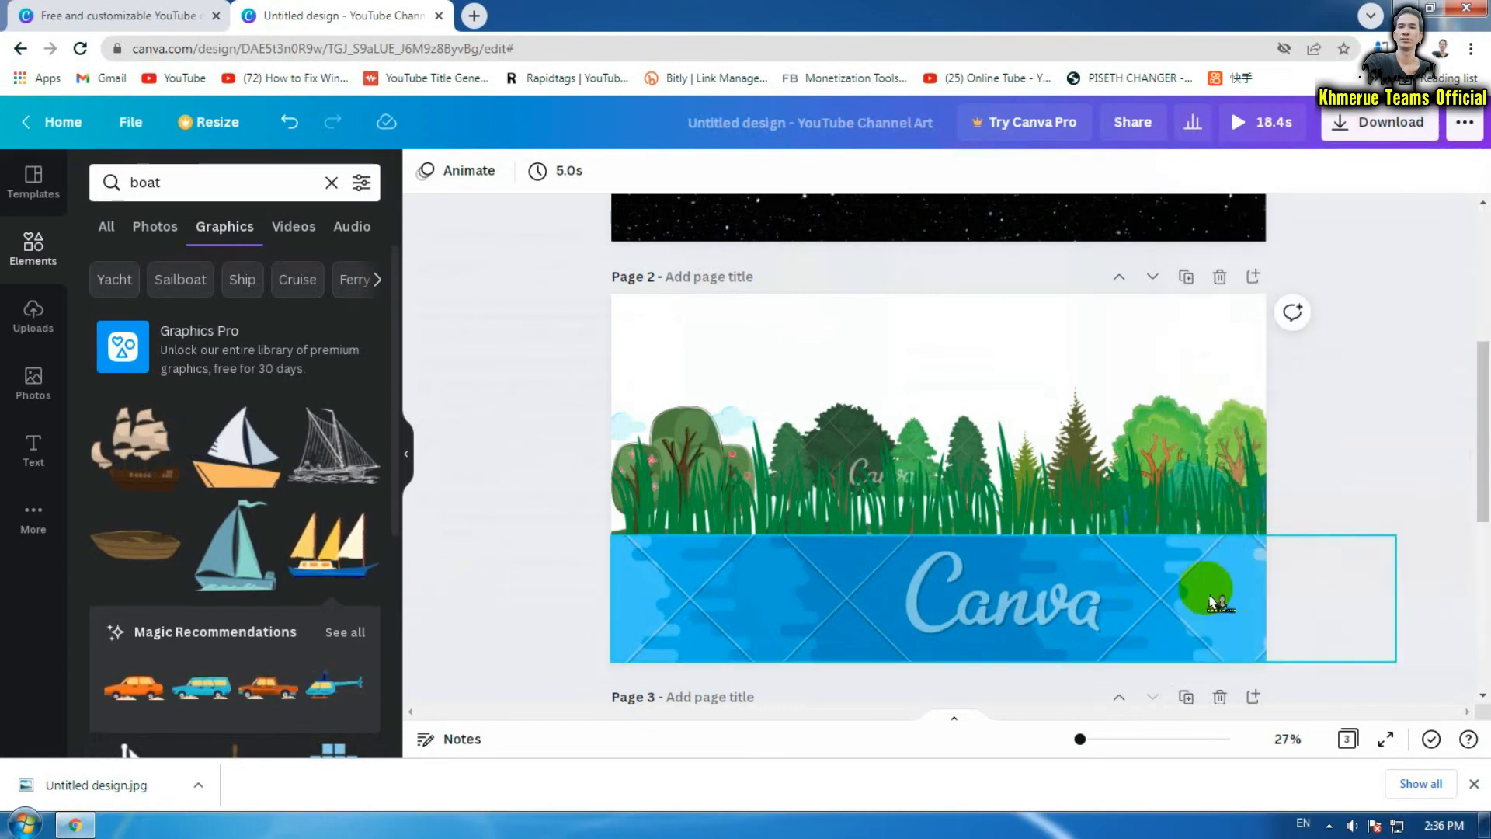
Select only Page 2 and download it as a draft GIF, Untitled design.gif
left_click(1363, 132)
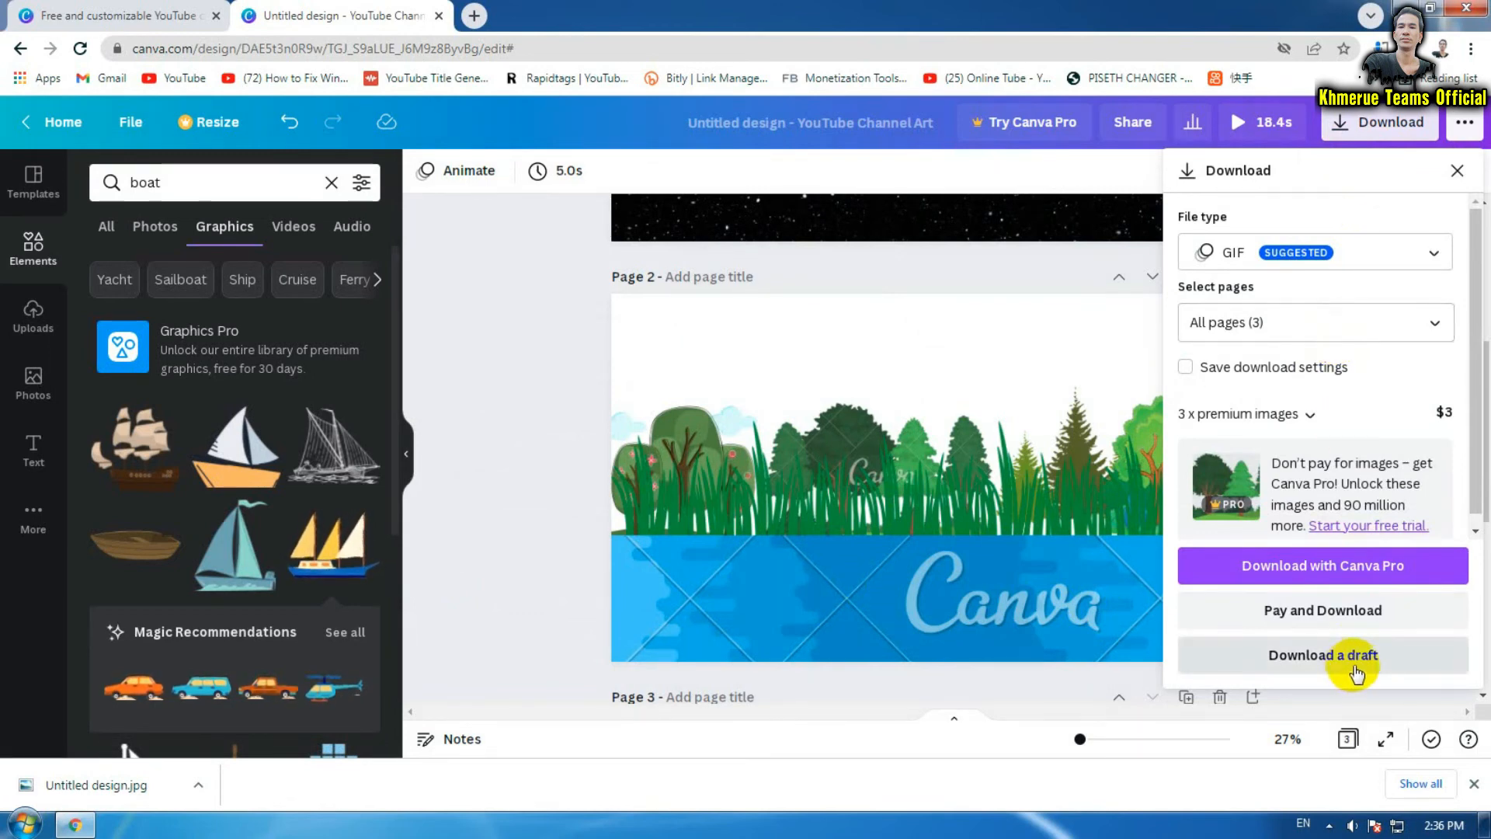
left_click(1313, 325)
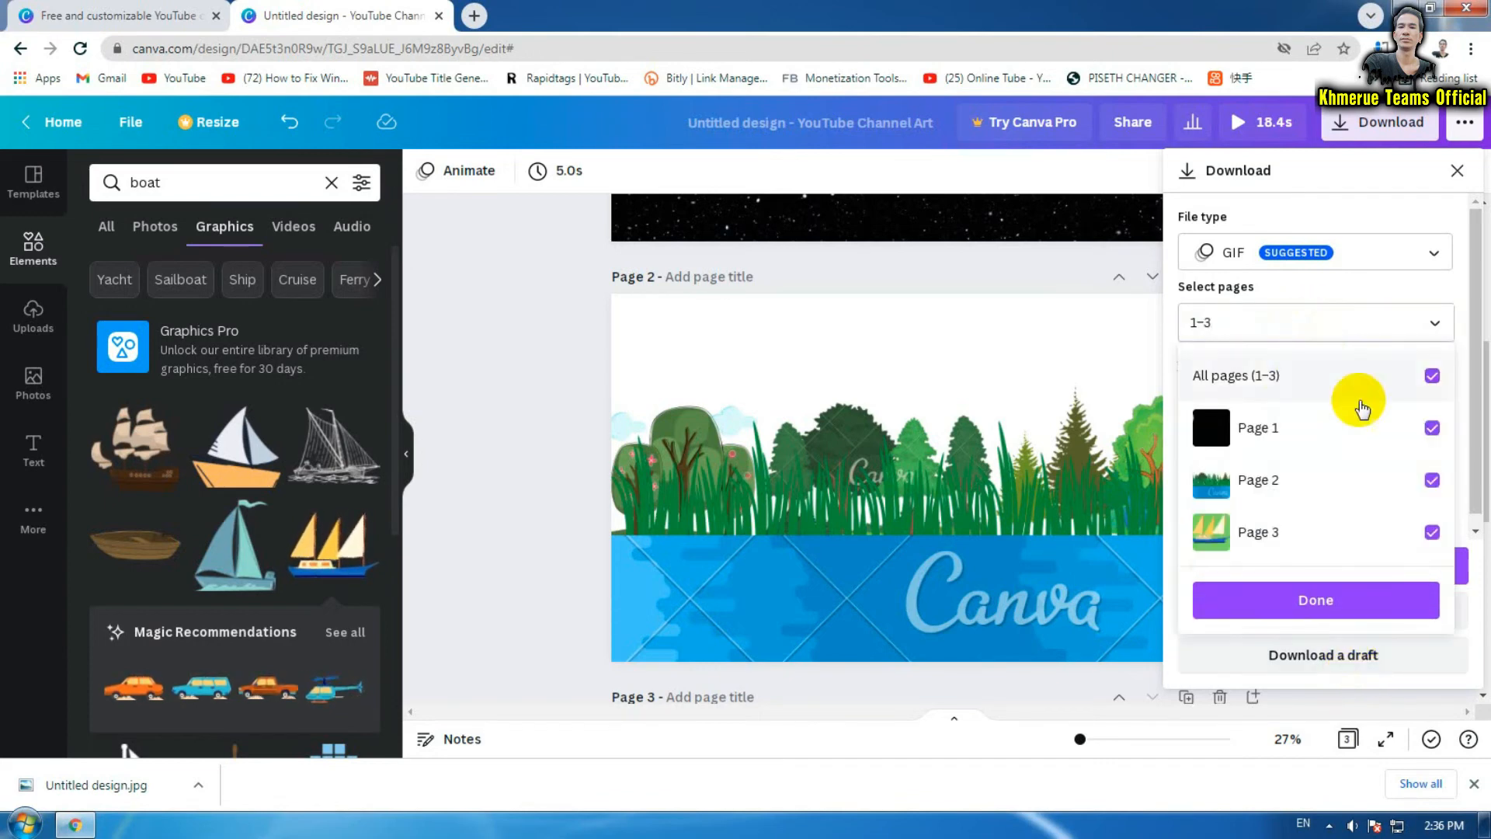
left_click(1364, 482)
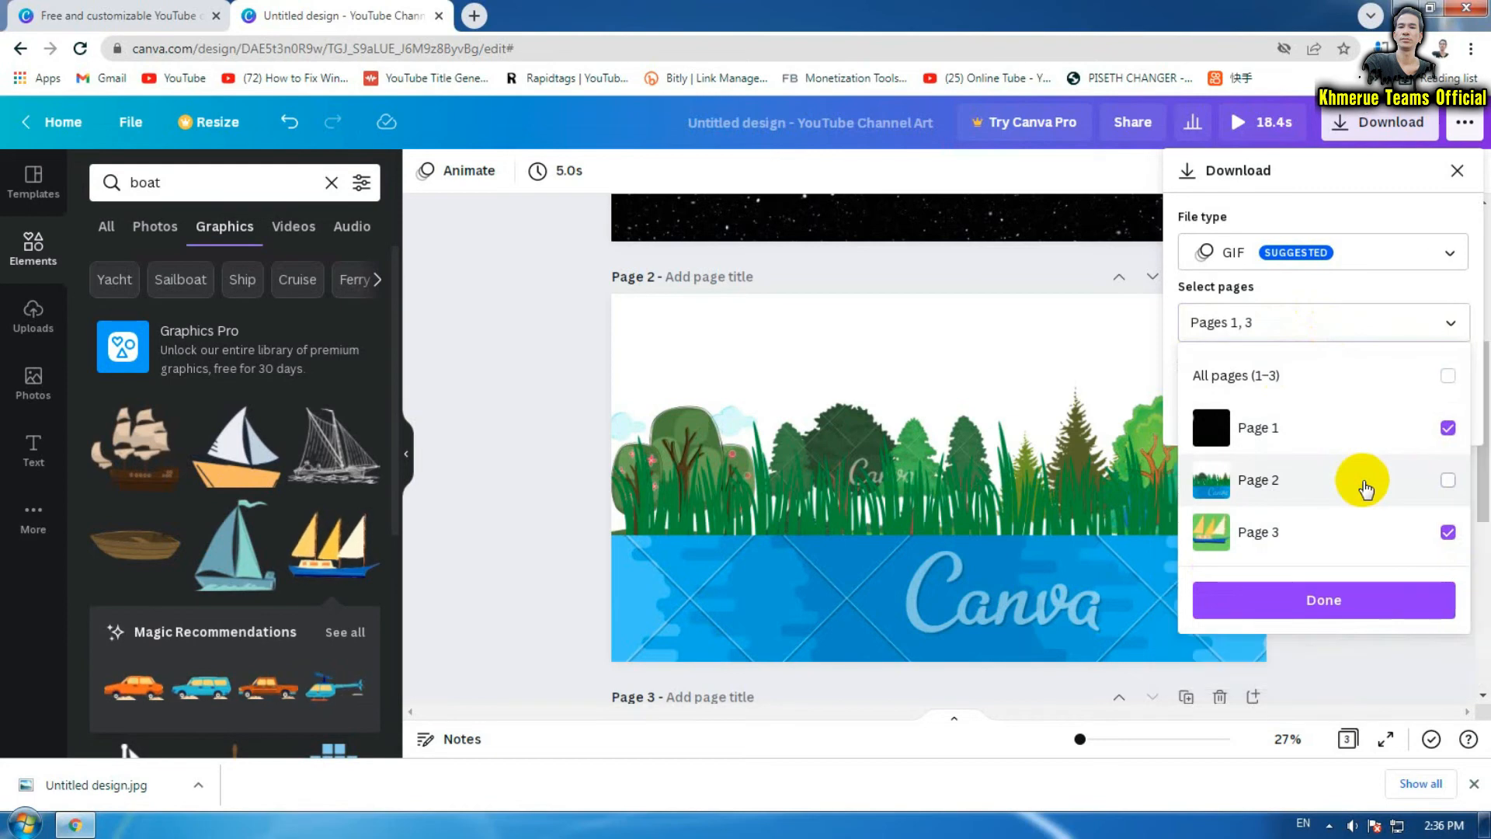
left_click(1413, 428)
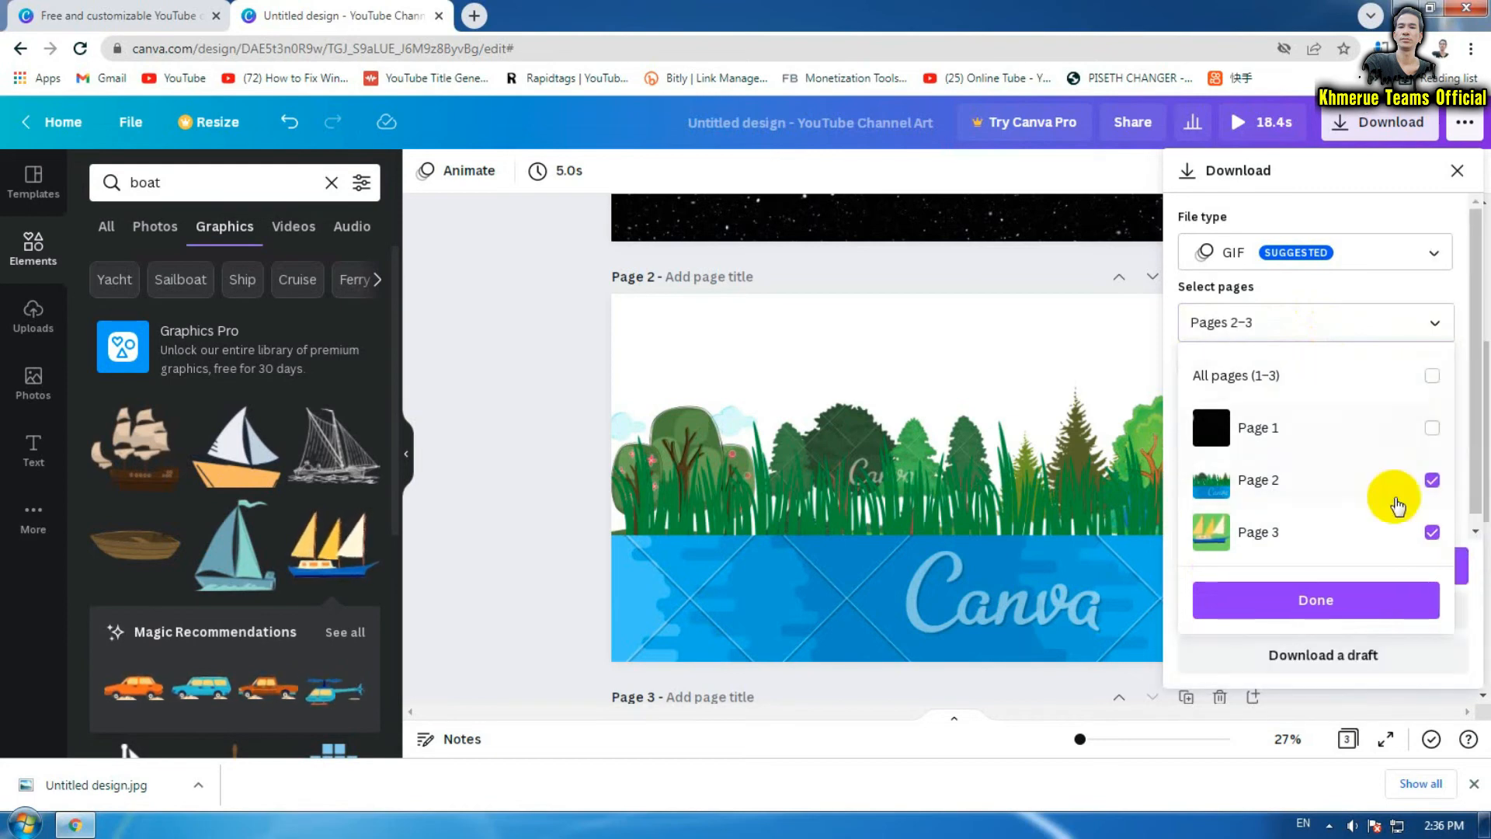
left_click(1386, 540)
left_click(1334, 602)
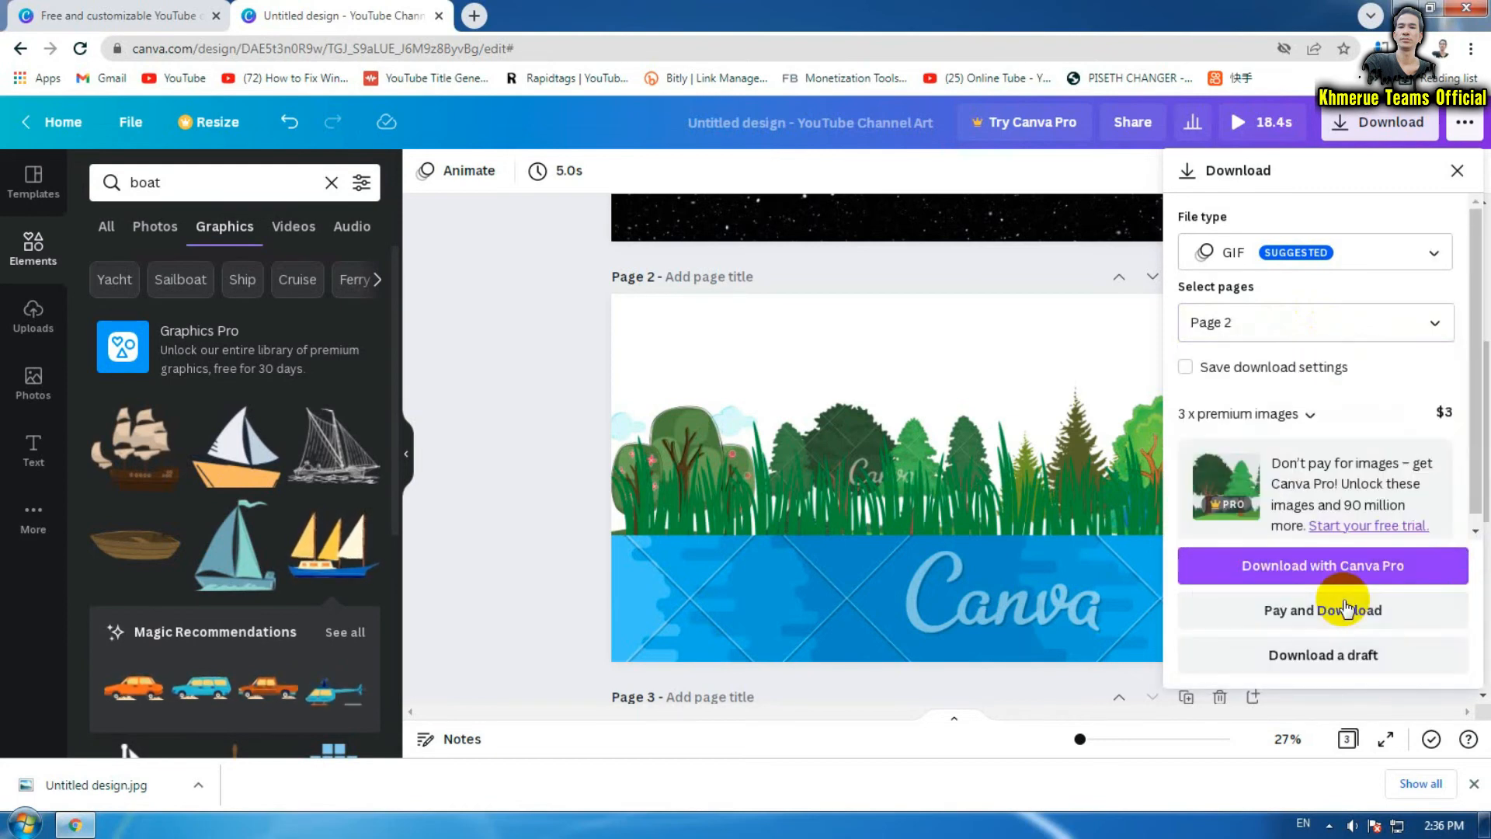
left_click(1332, 656)
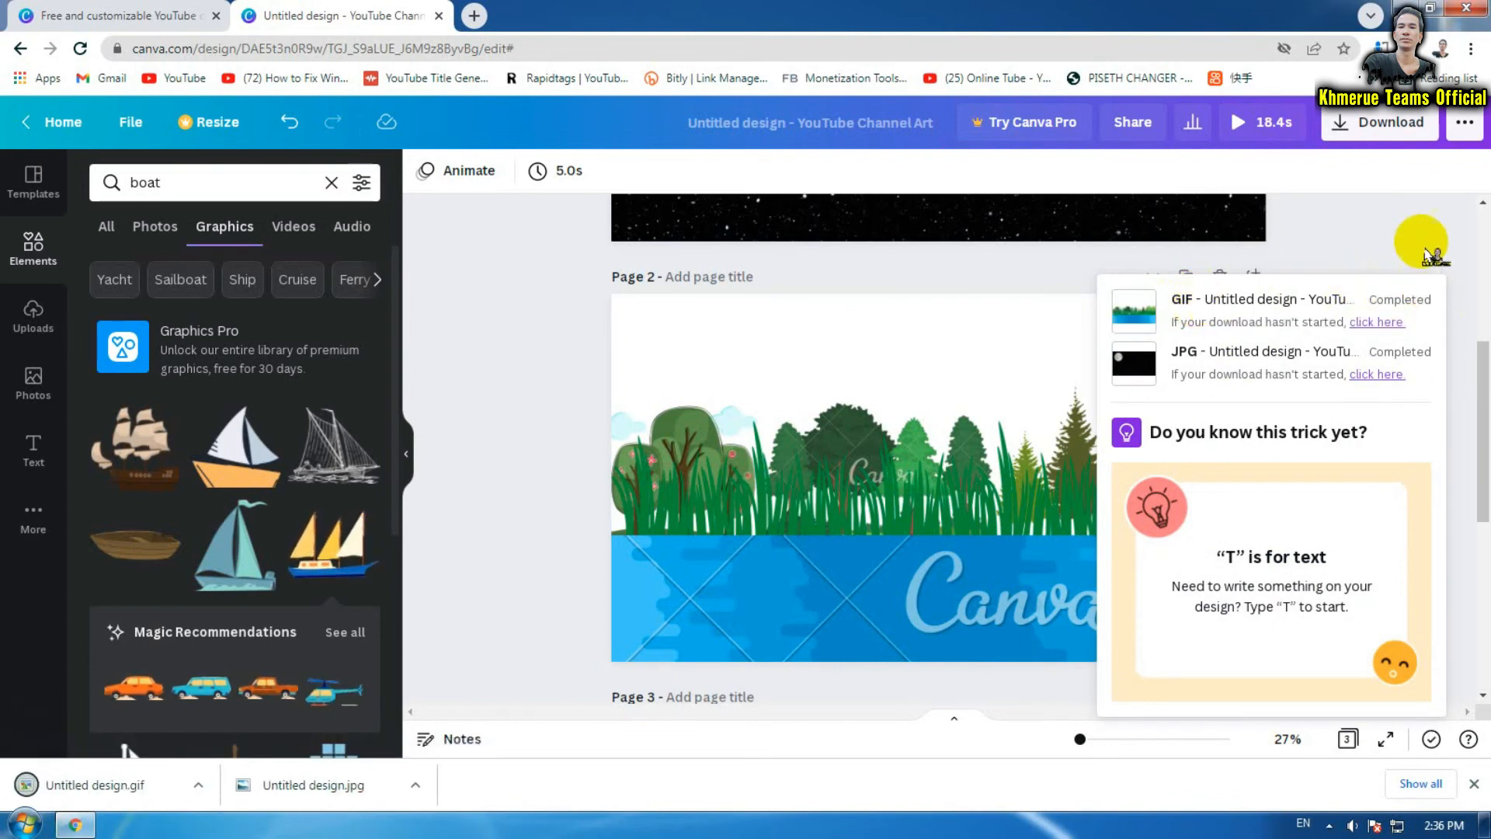
left_click(1387, 126)
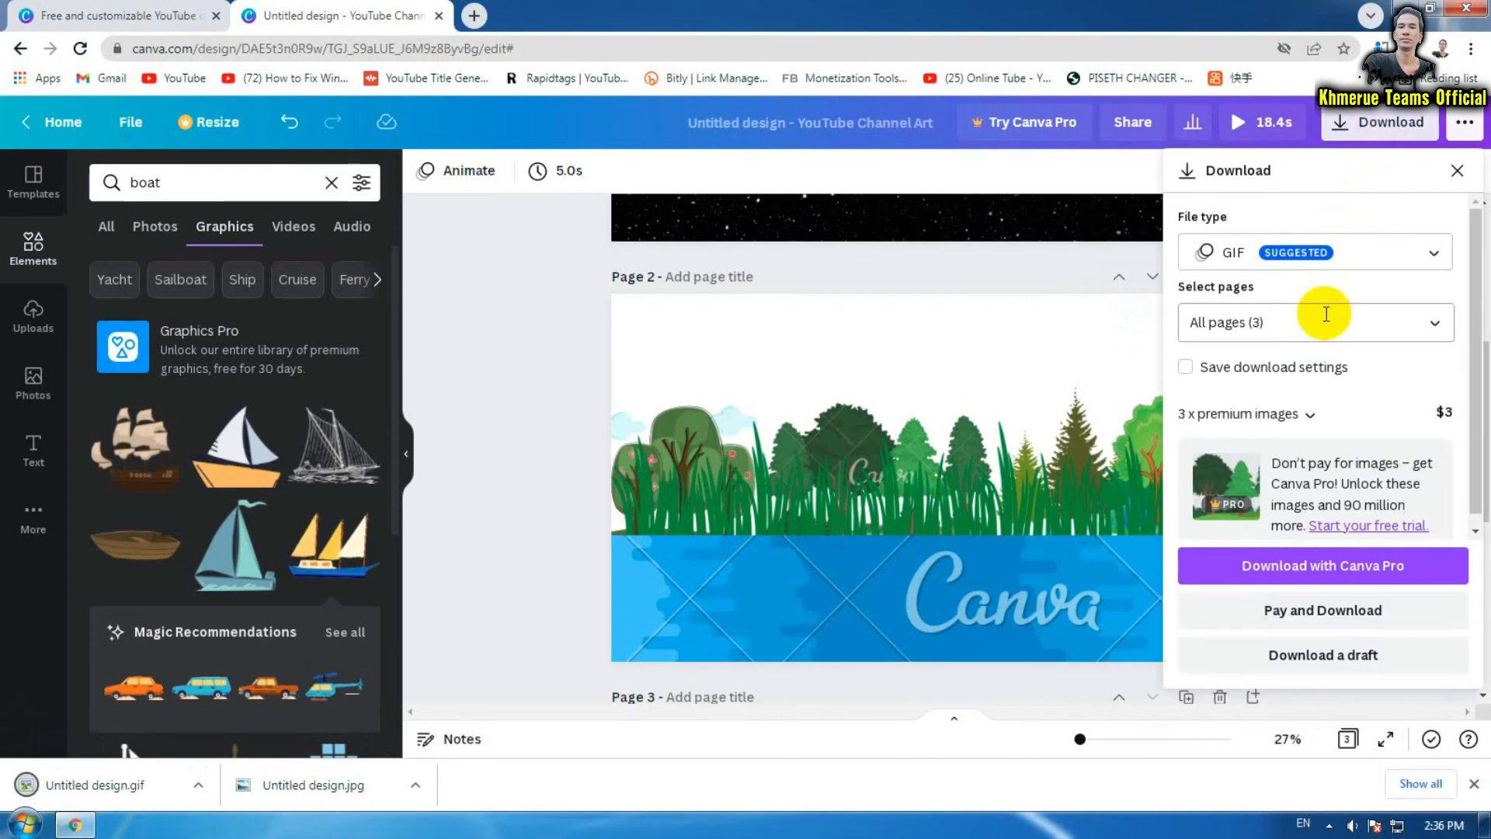
Set the file type to PNG, select only Page 2, and download it
left_click(1384, 320)
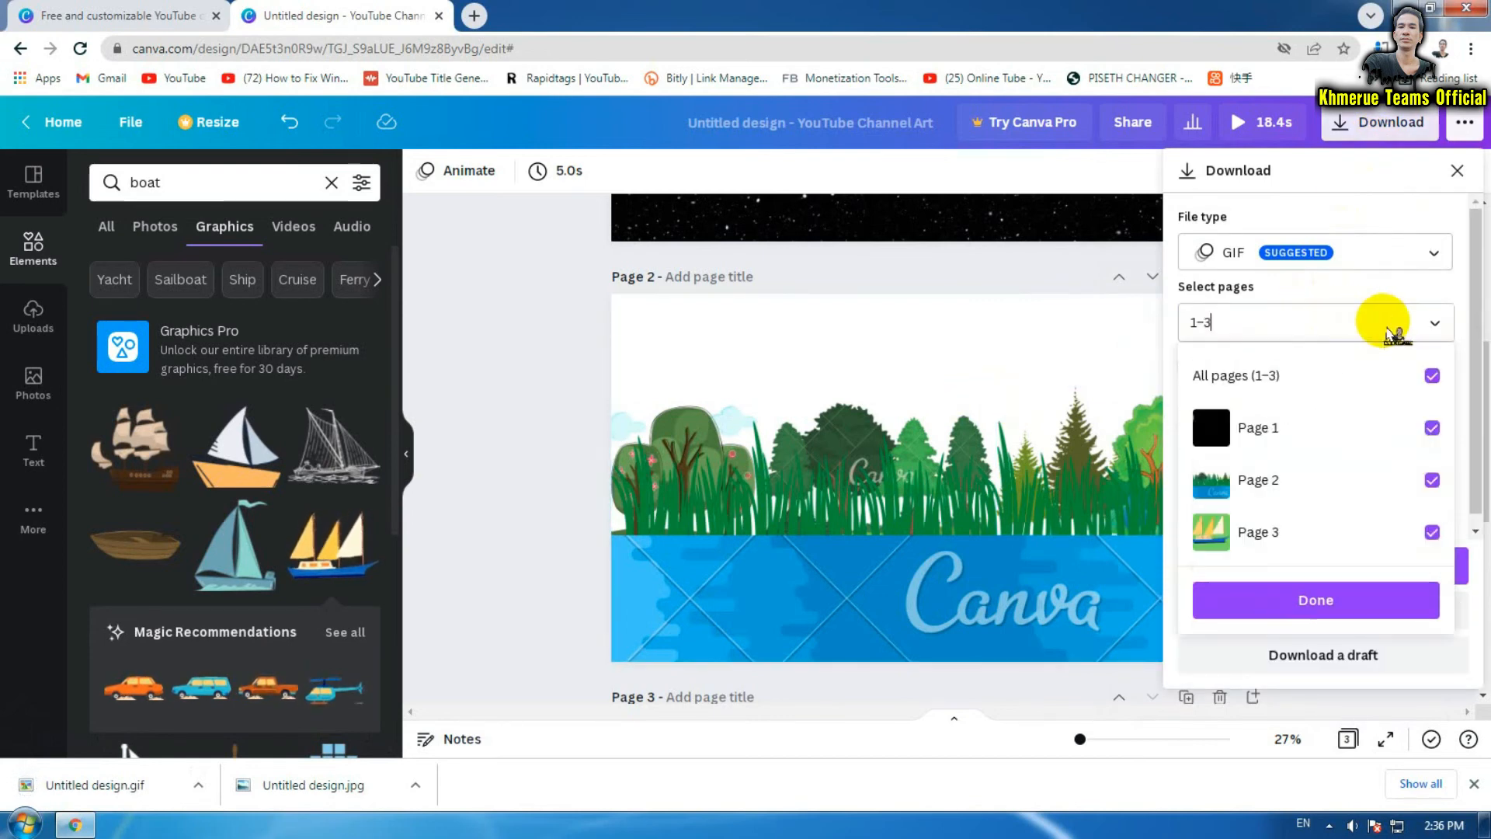
left_click(1421, 263)
left_click(1421, 262)
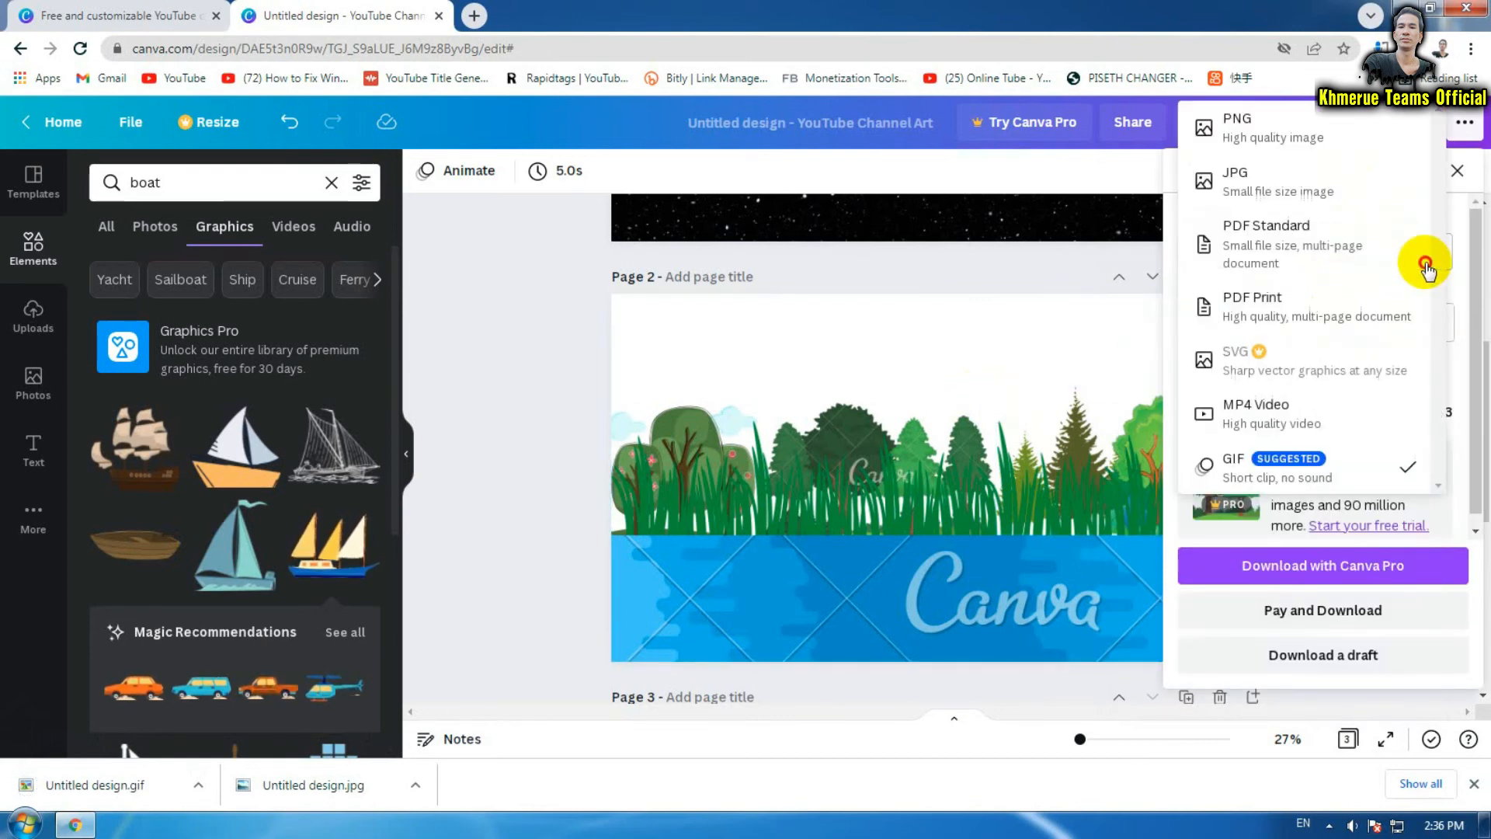
left_click(1305, 134)
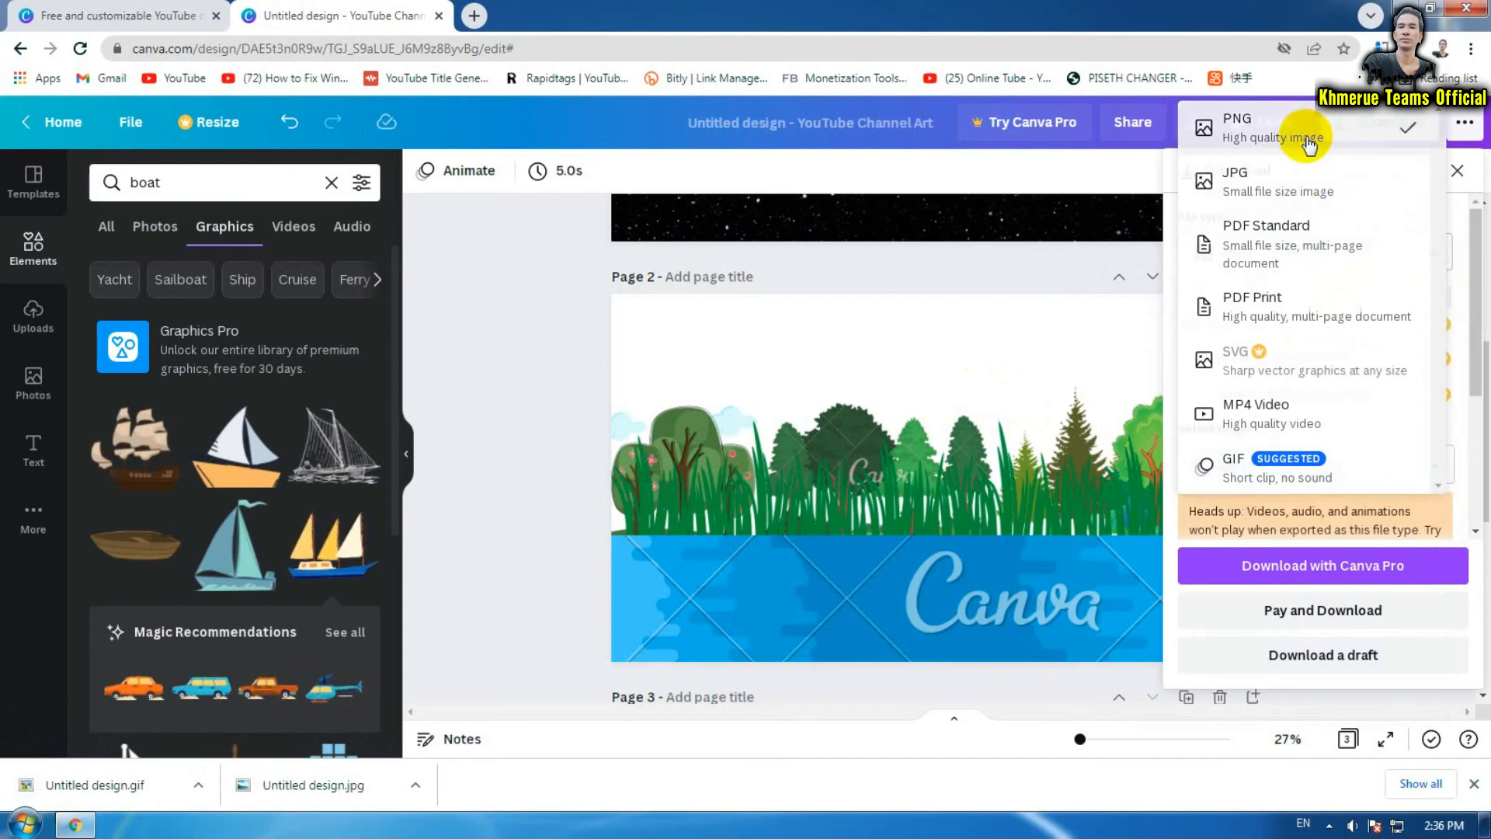
left_click(1333, 458)
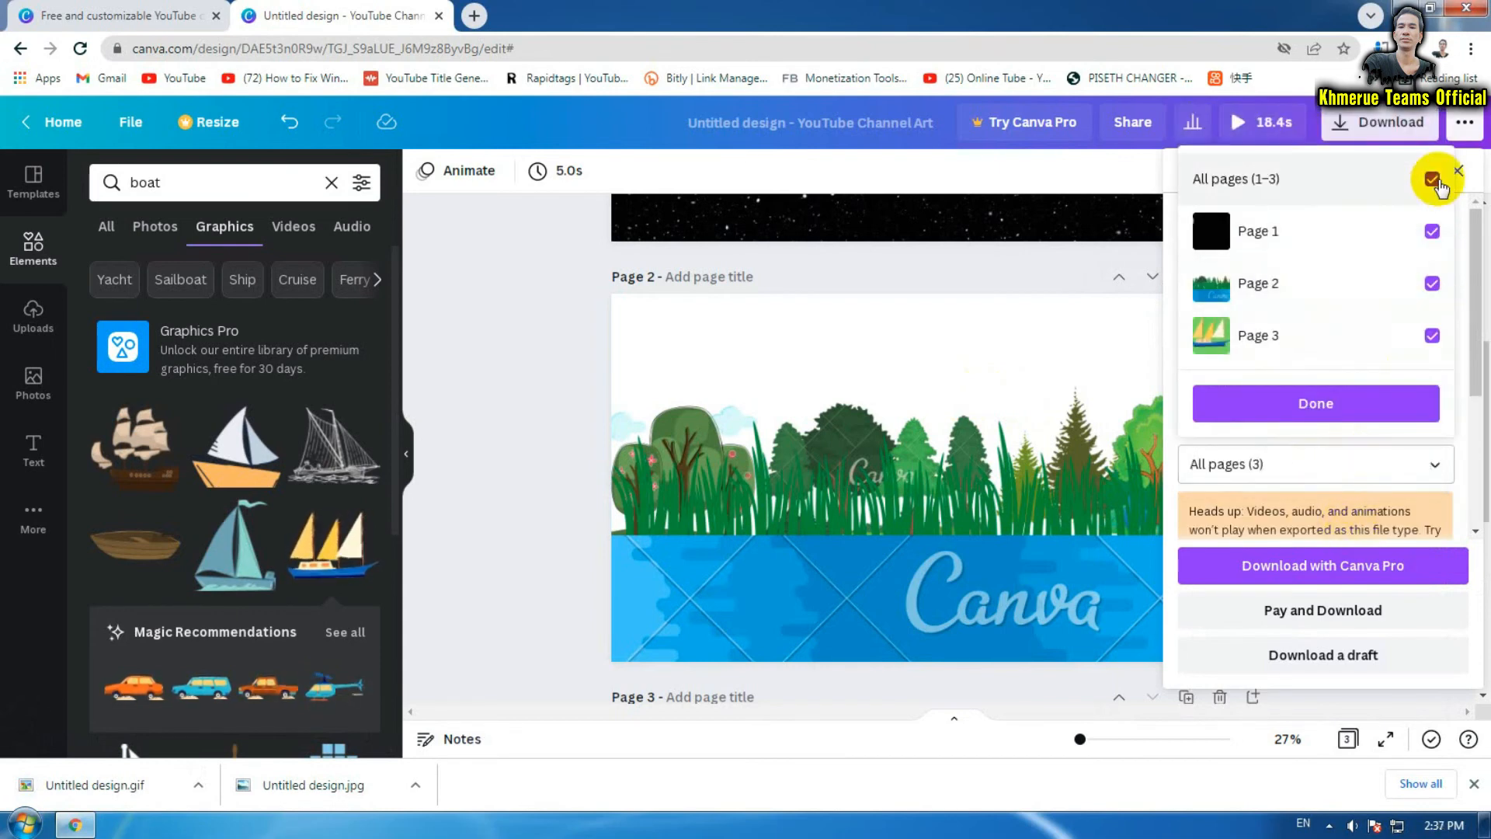
left_click(1431, 180)
left_click(1447, 285)
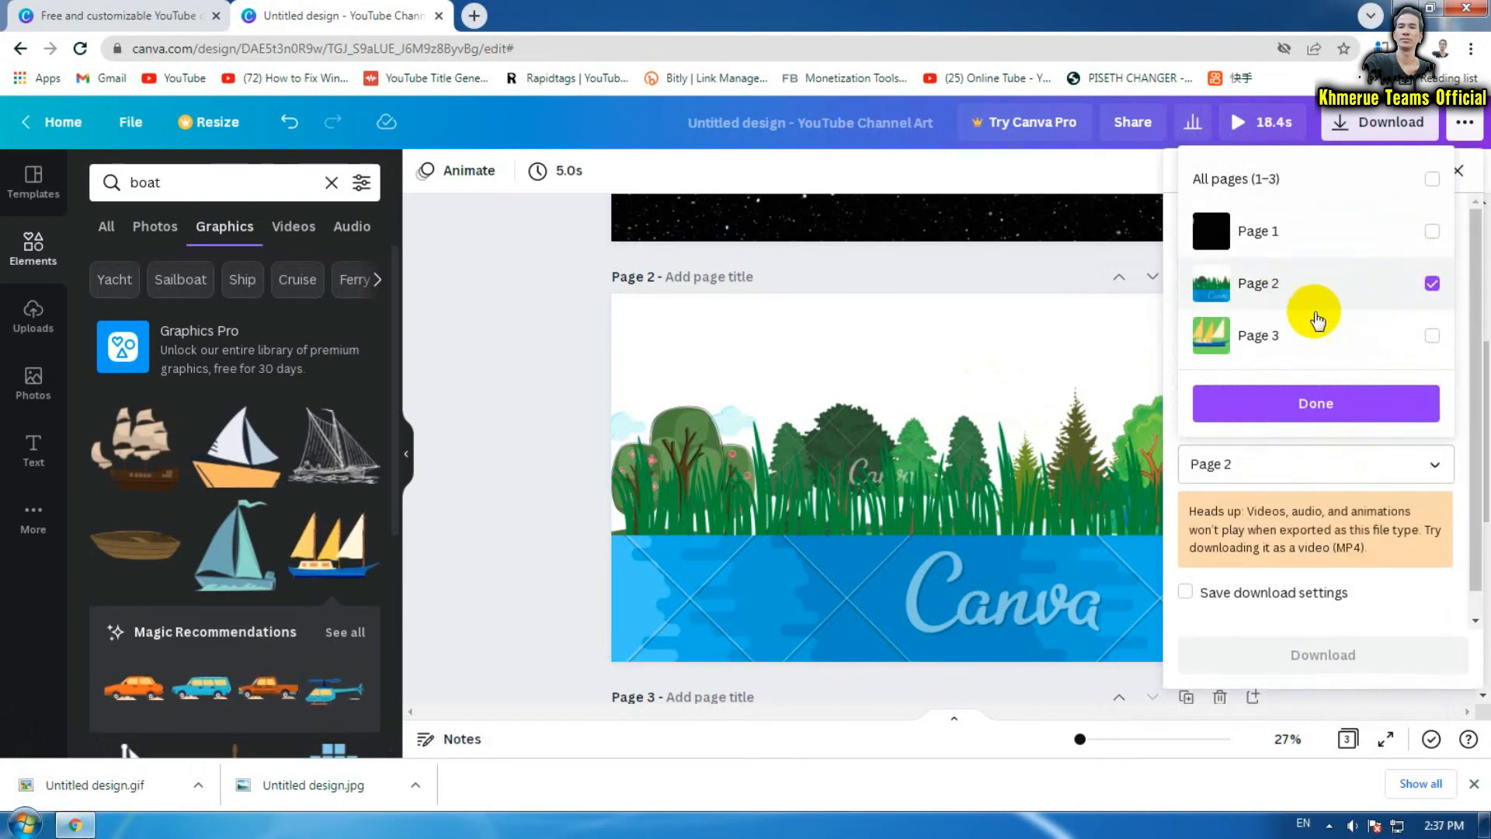
left_click(1324, 403)
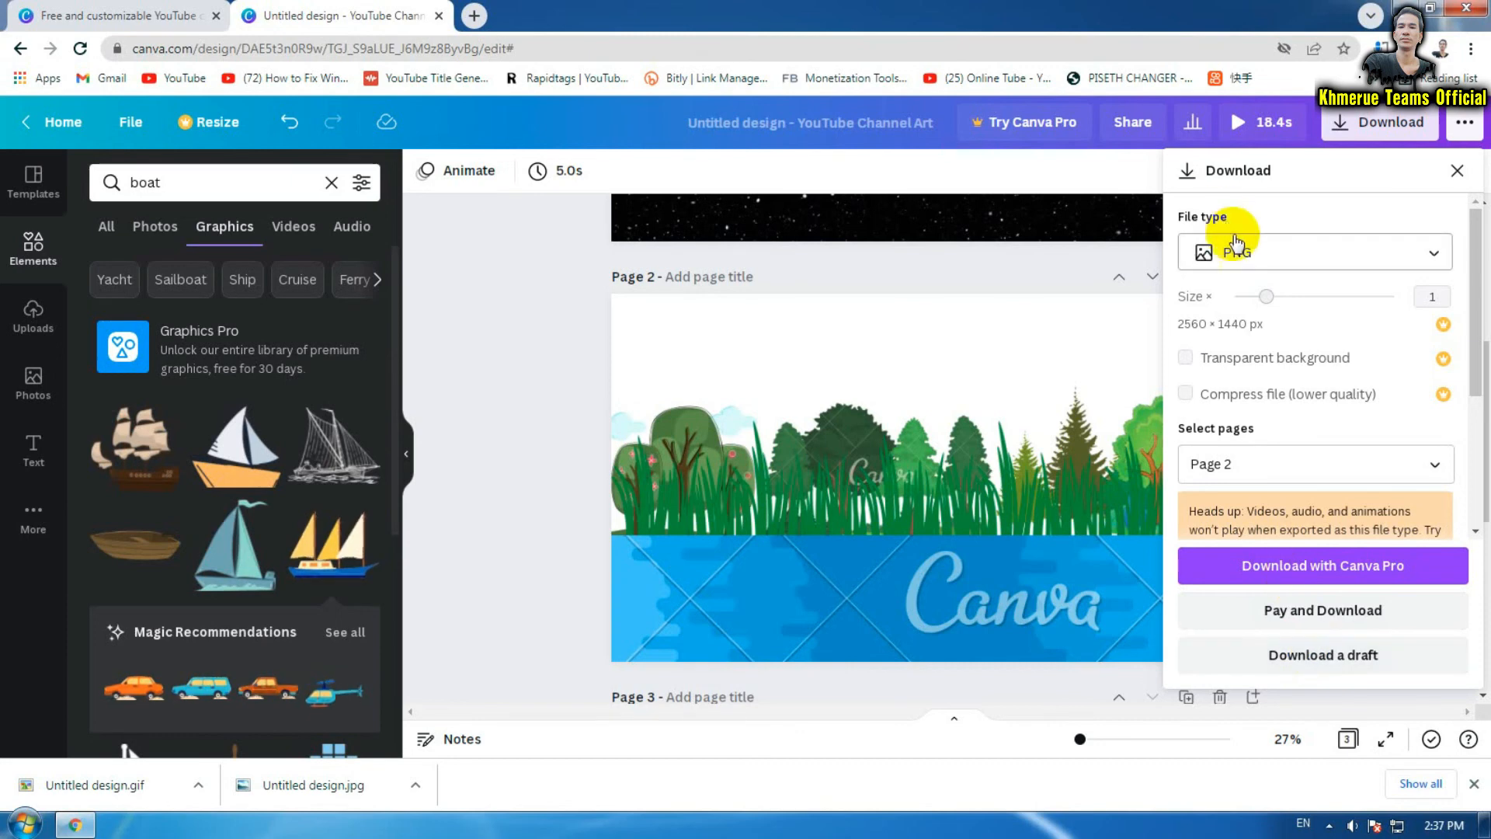
left_click(1311, 664)
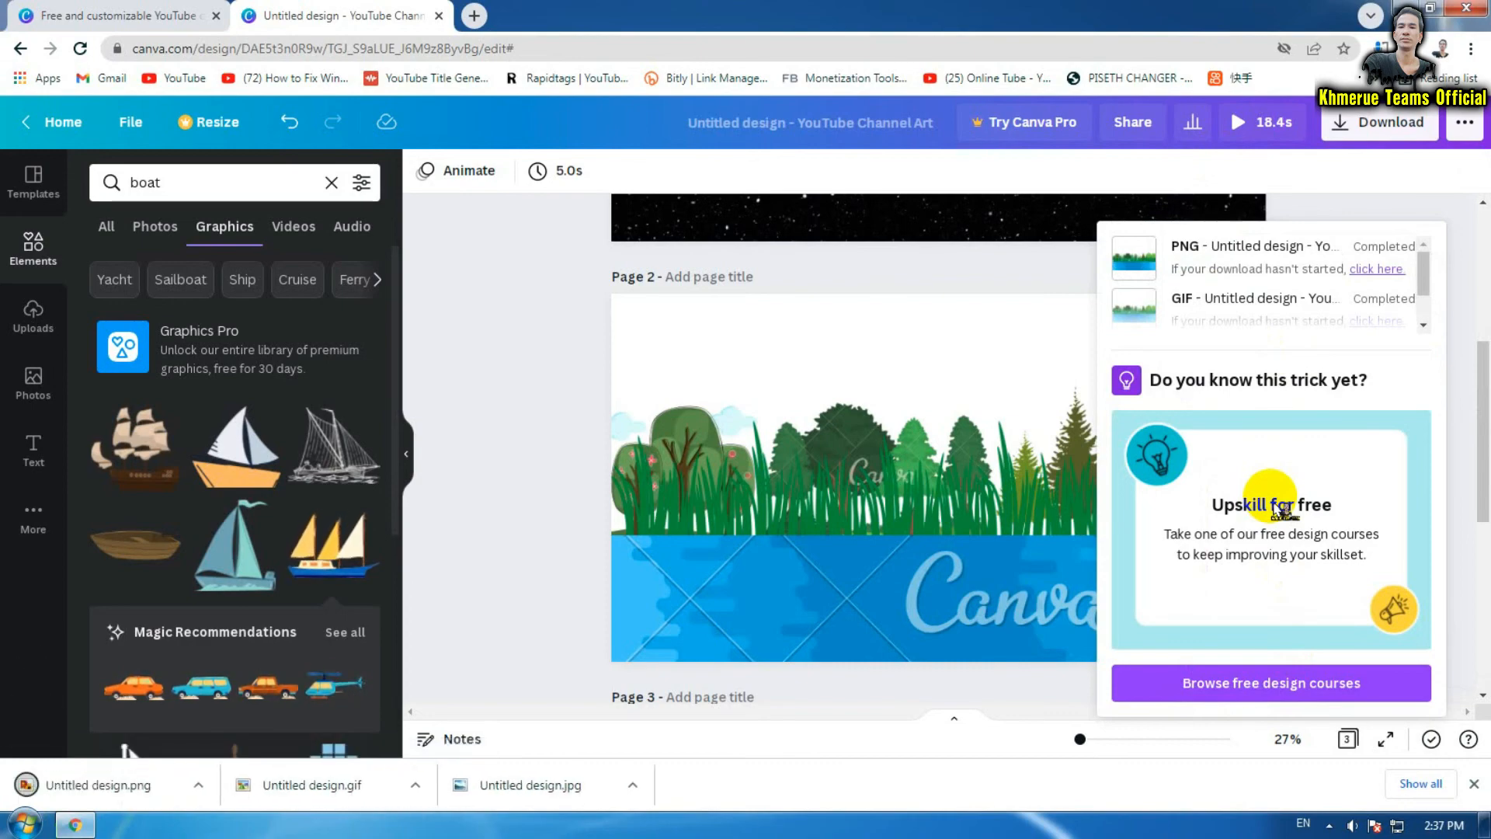
Check the downloaded Untitled design.png in the photo viewer, then close the preview
left_click(137, 794)
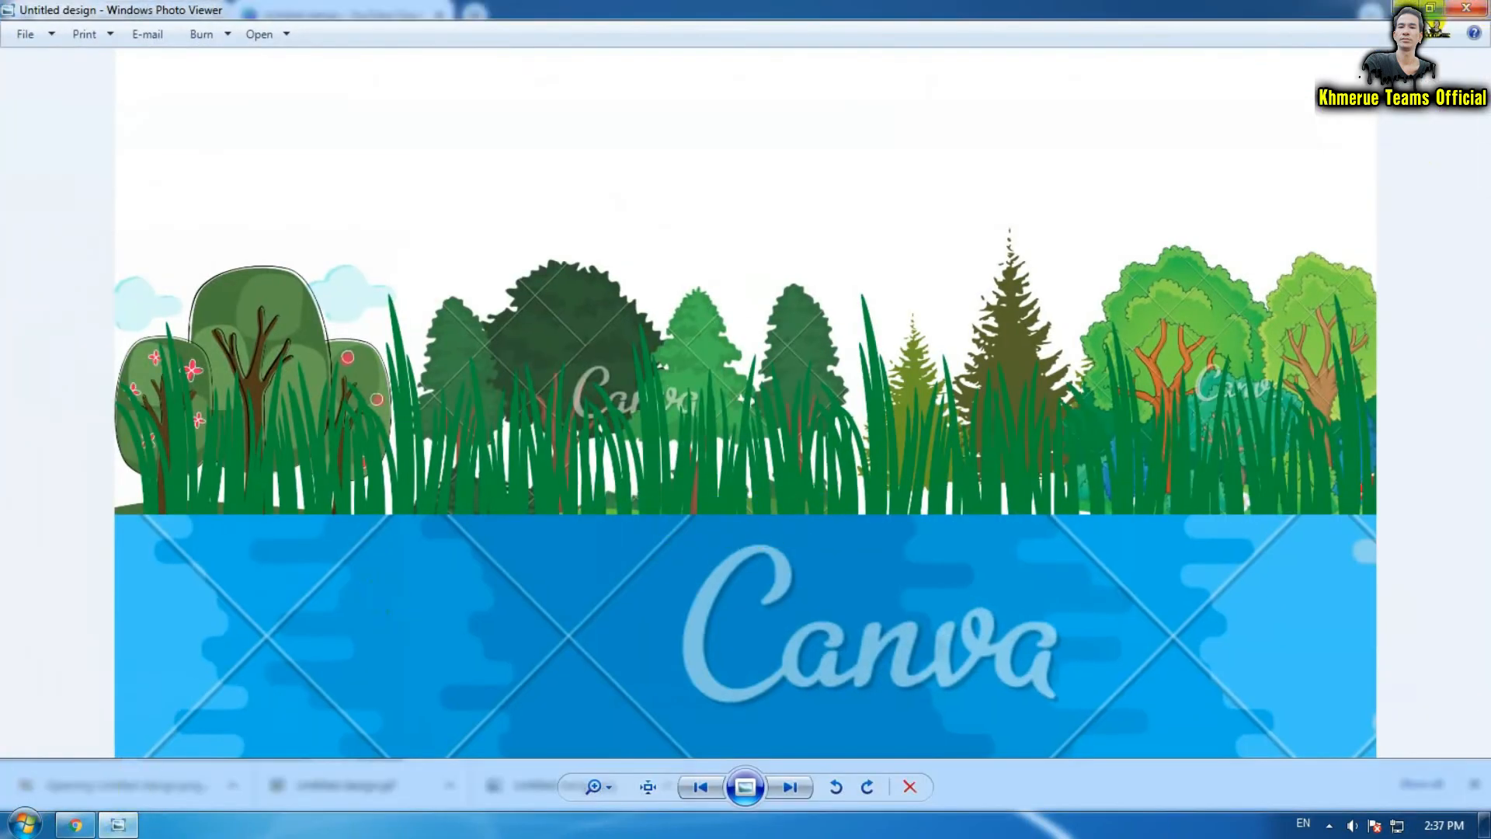
left_click(1460, 23)
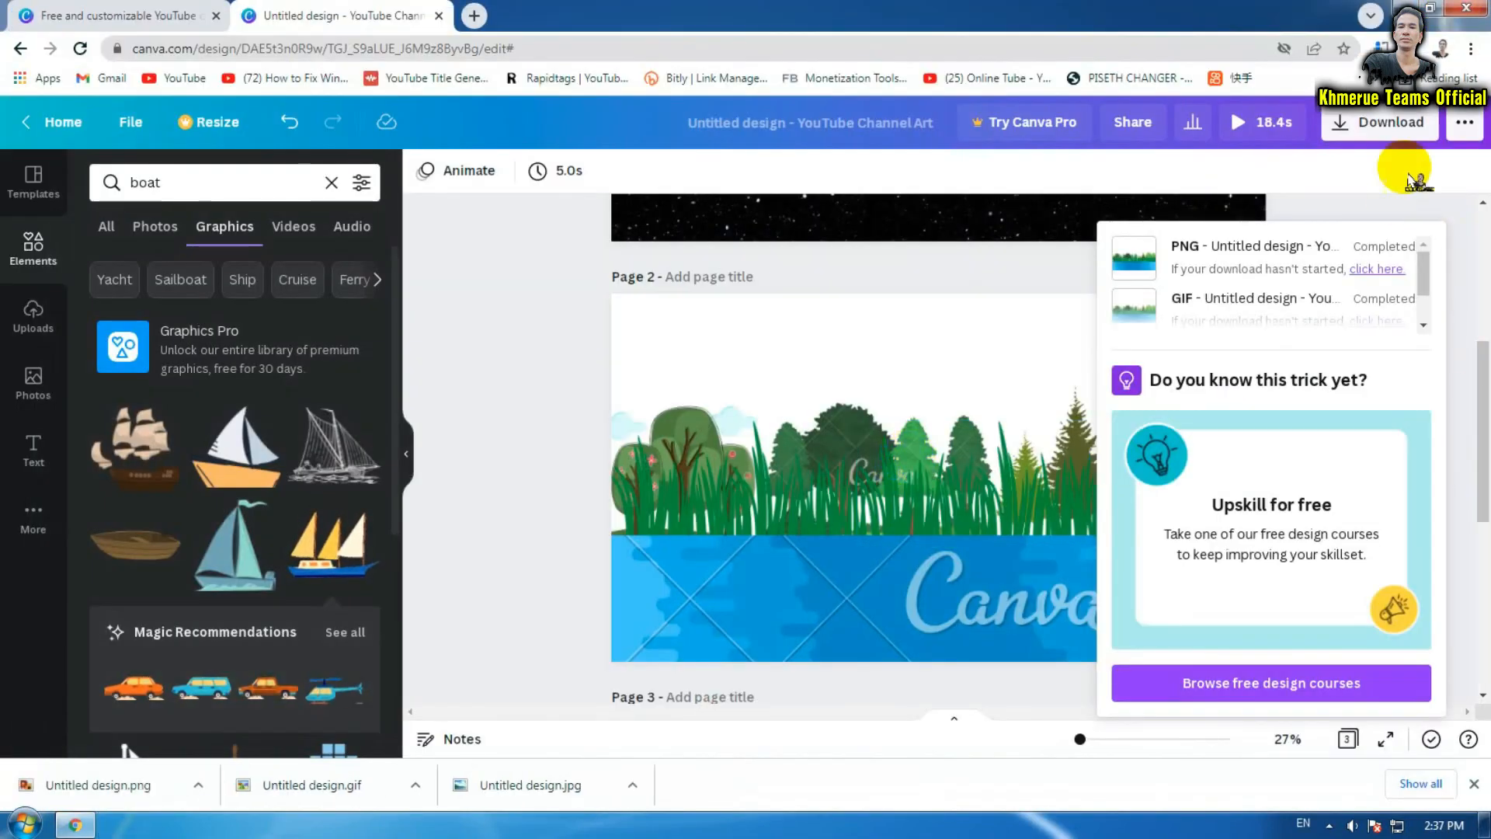
left_click(1398, 218)
Select only Page 3, set the file type to MP4 Video, and start the download
scroll(1351, 350, "down", 5)
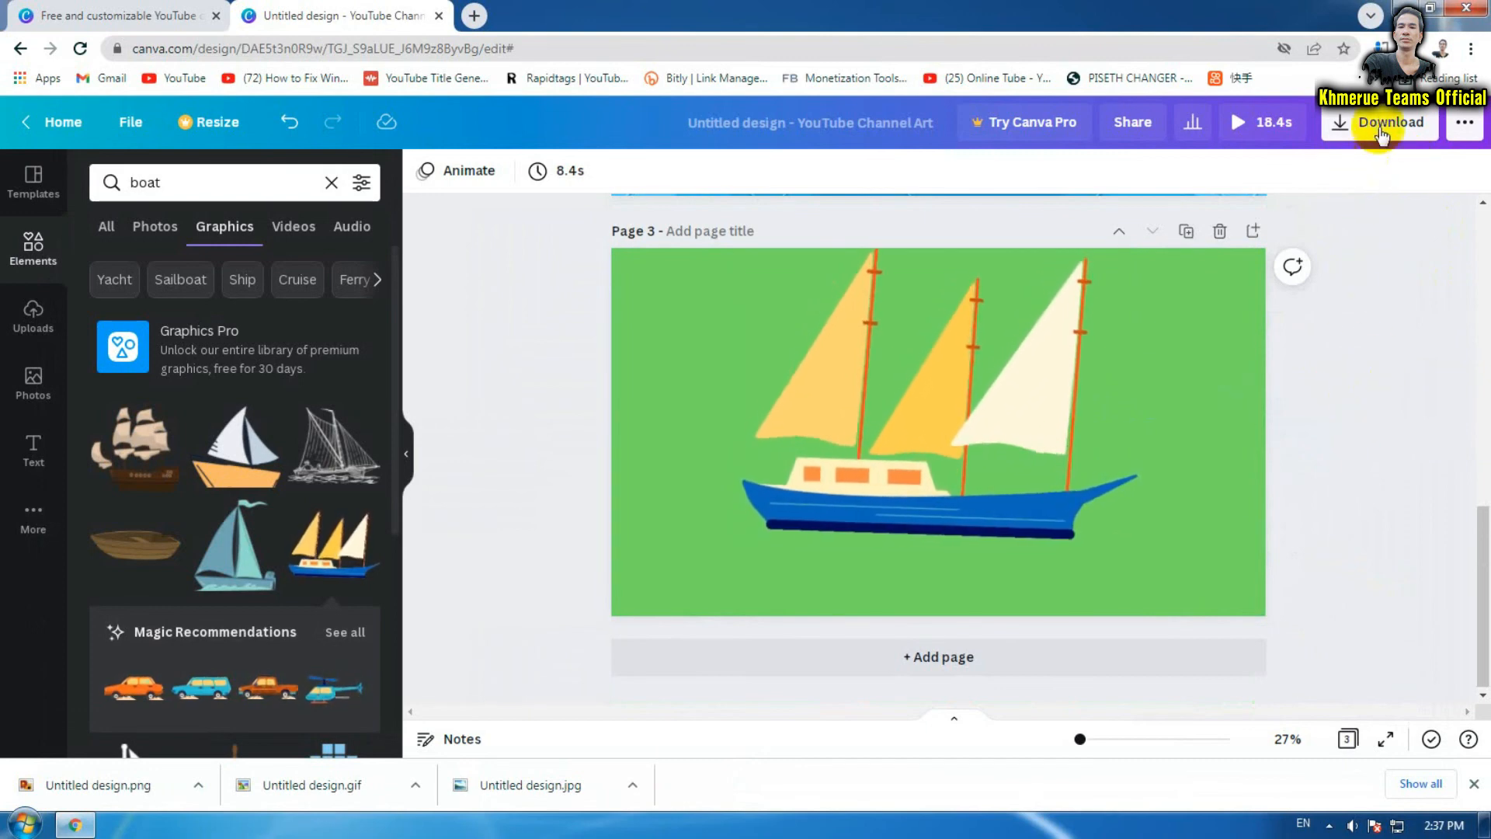
left_click(1381, 124)
left_click(1325, 325)
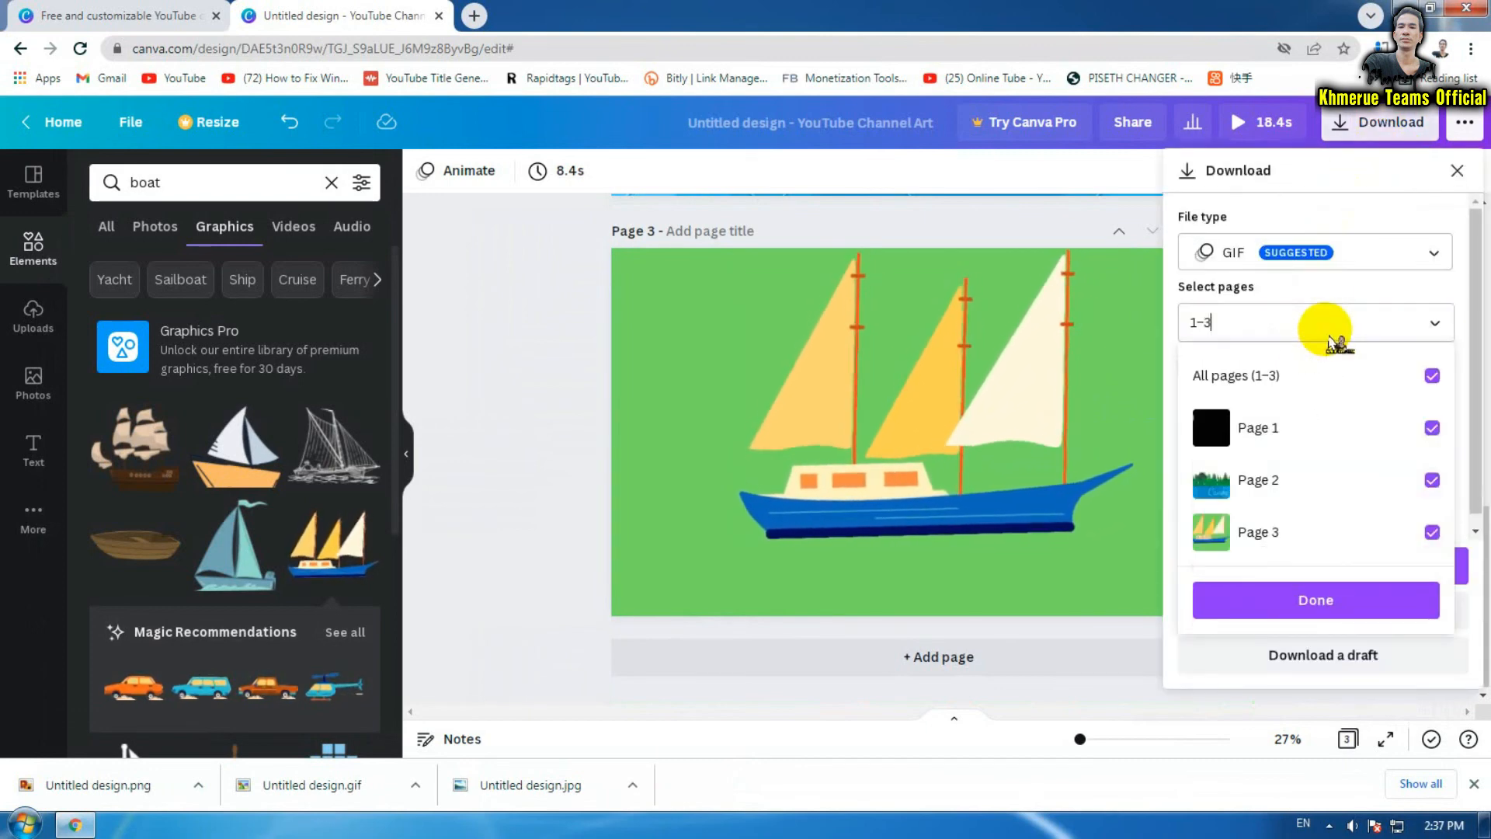
left_click(1431, 377)
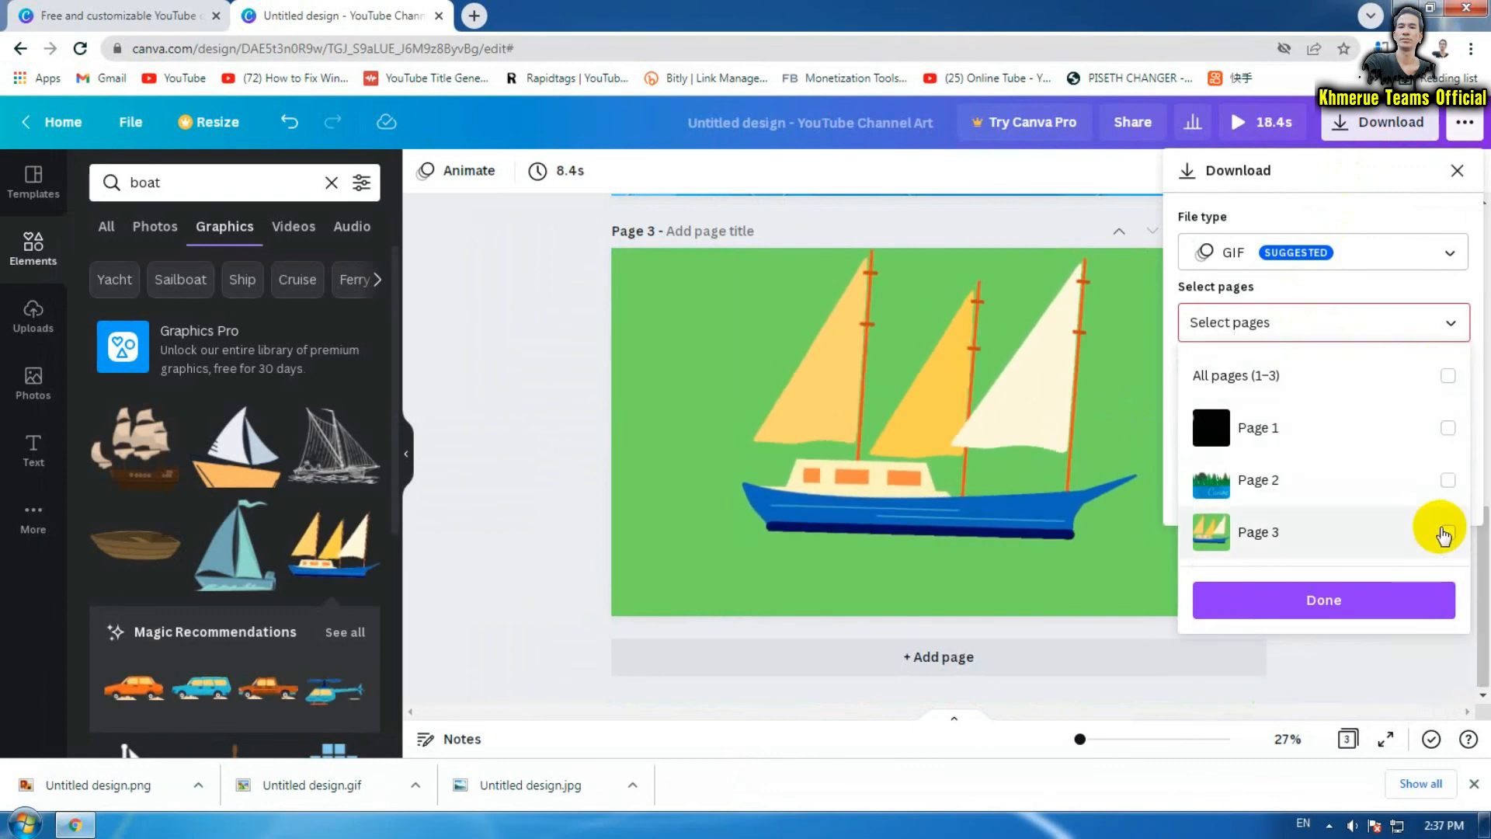
left_click(1444, 534)
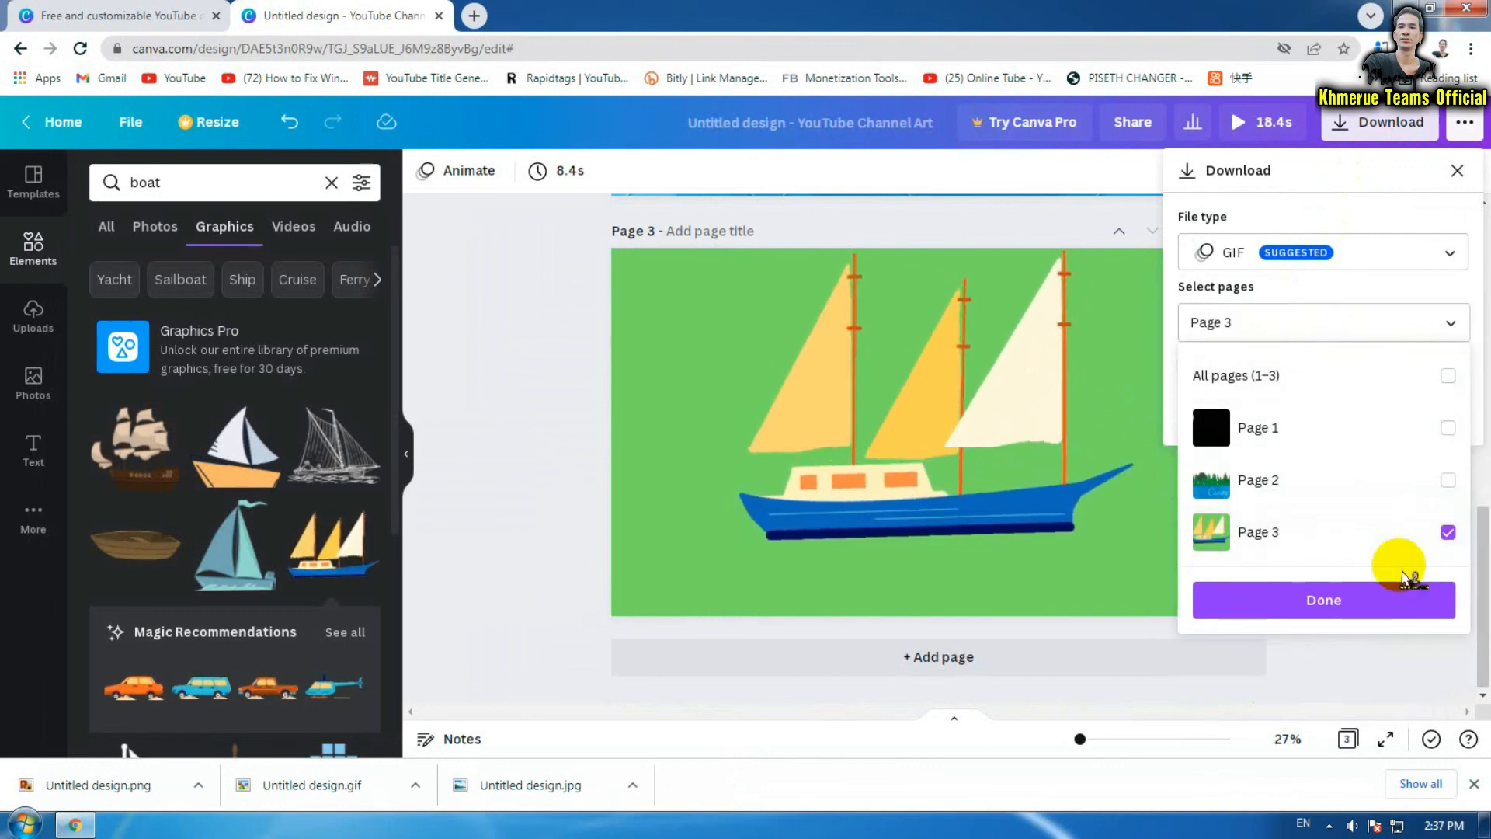
left_click(1426, 259)
left_click(1422, 252)
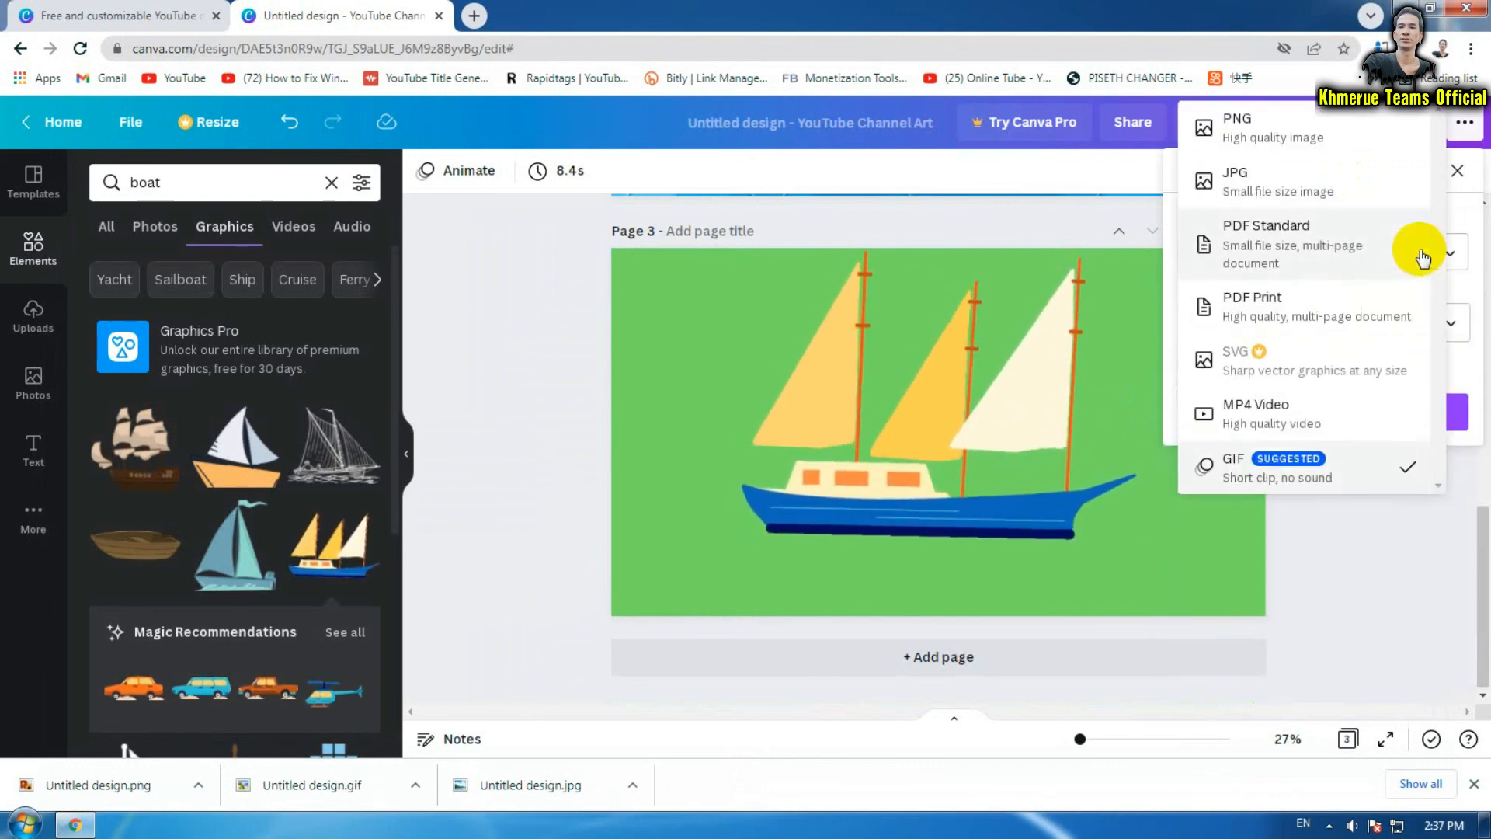
left_click(1305, 423)
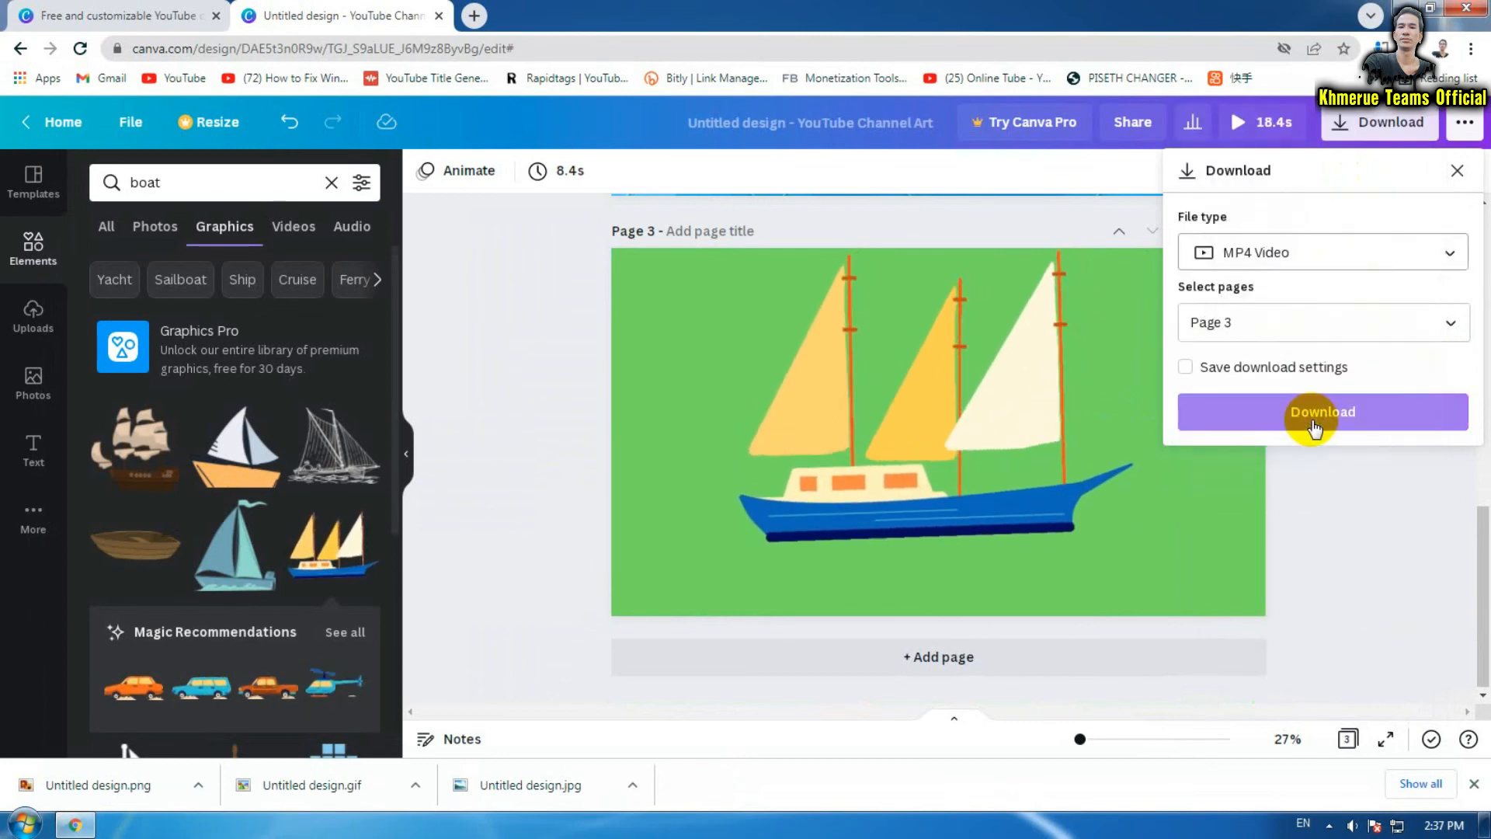
left_click(1324, 414)
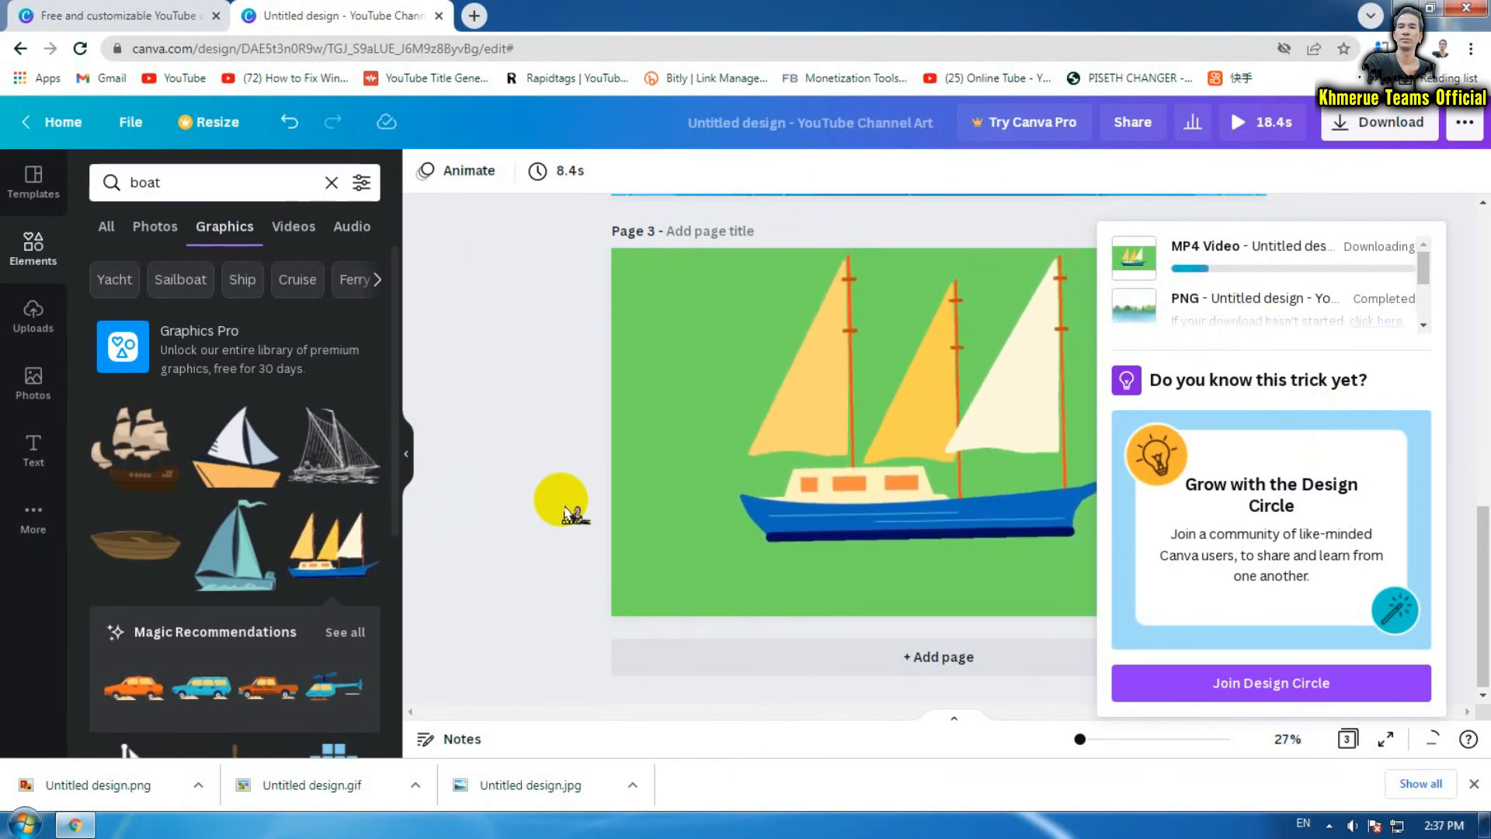
Close the download progress panel and the reopened download options without exporting again
scroll(299, 504, "down", 6)
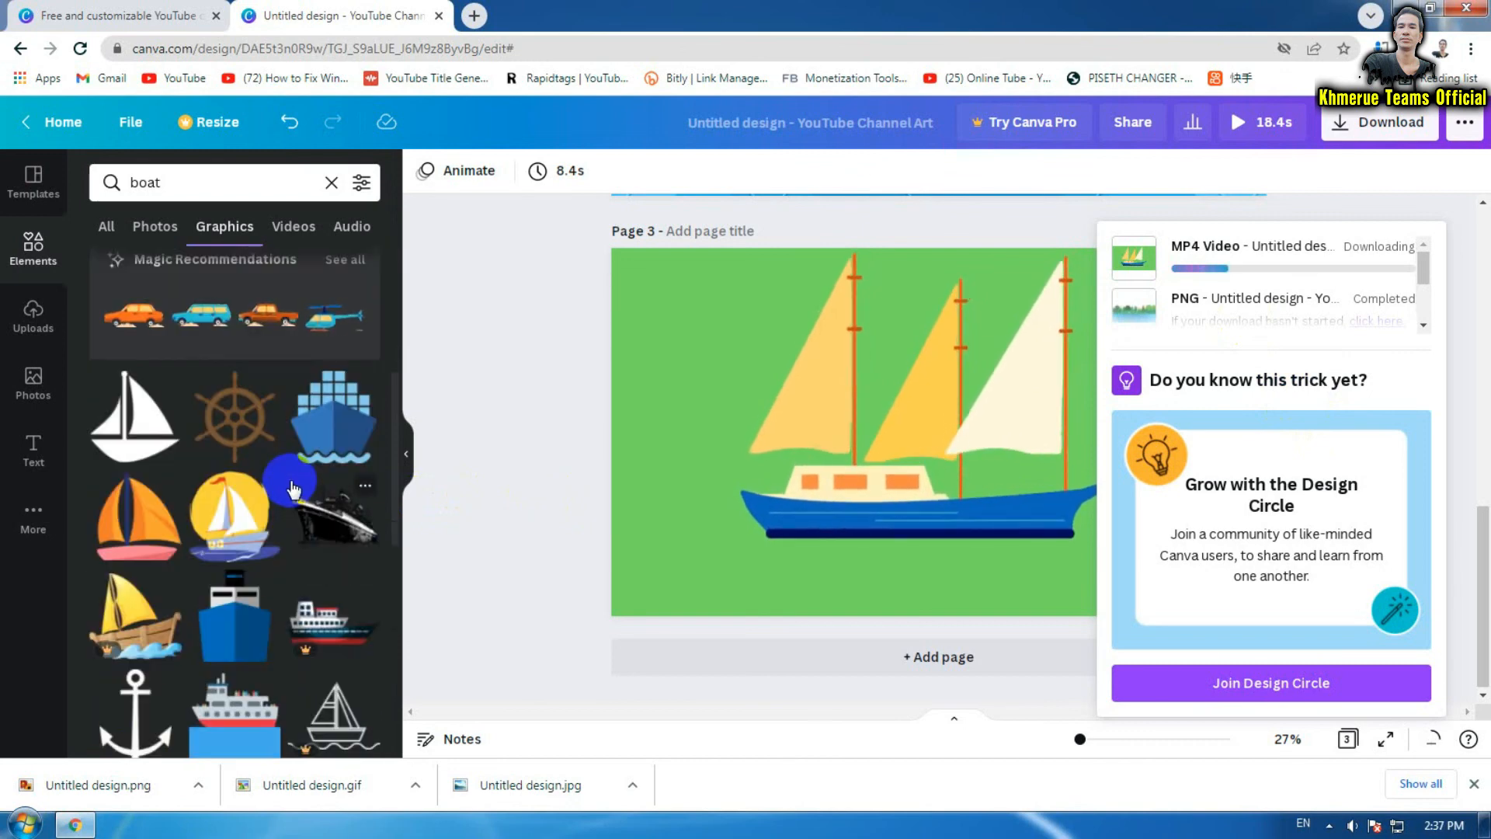
scroll(294, 486, "up", 3)
scroll(293, 482, "up", 3)
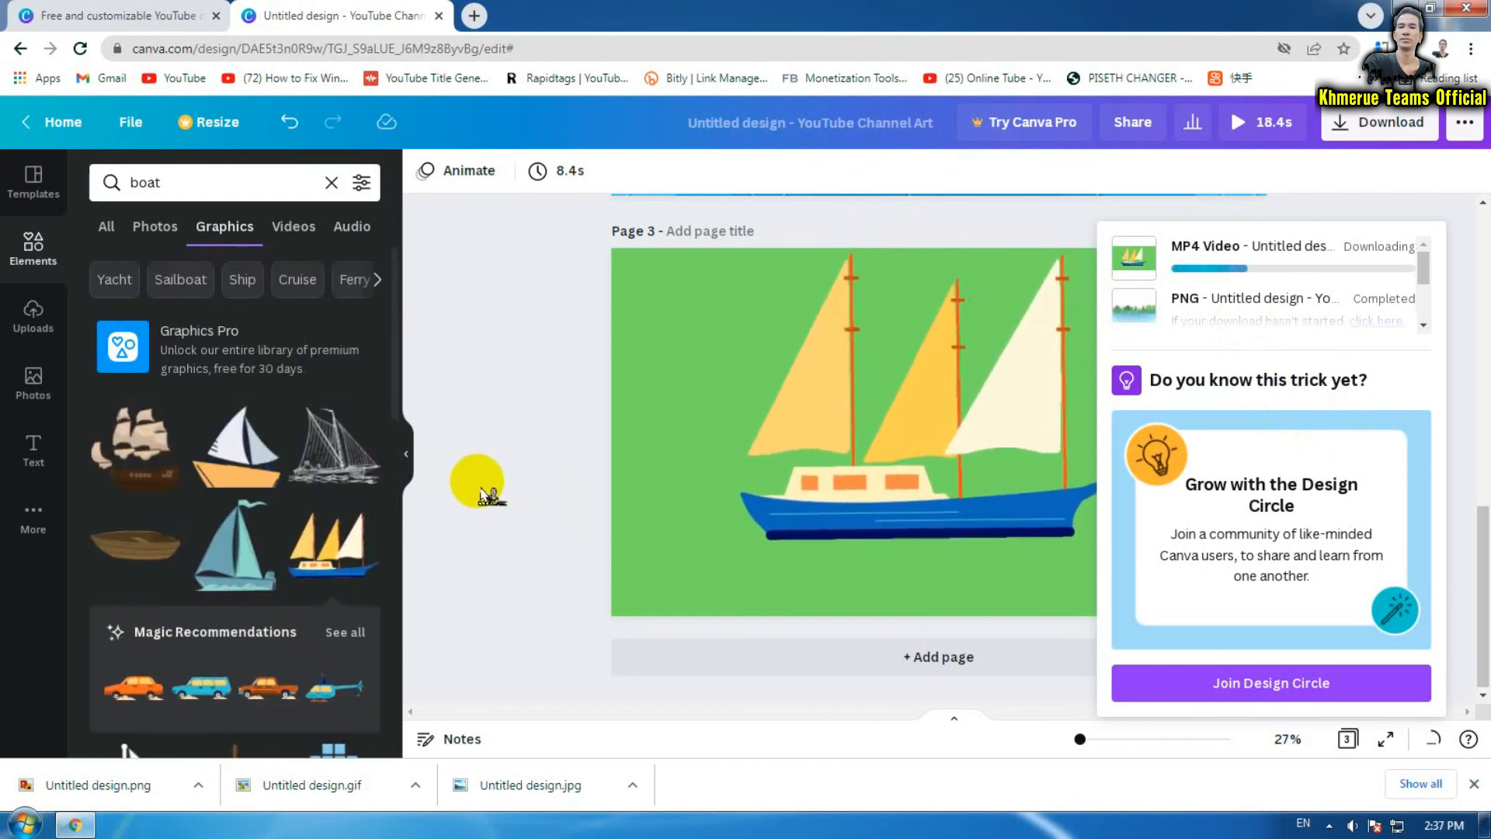
left_click(517, 489)
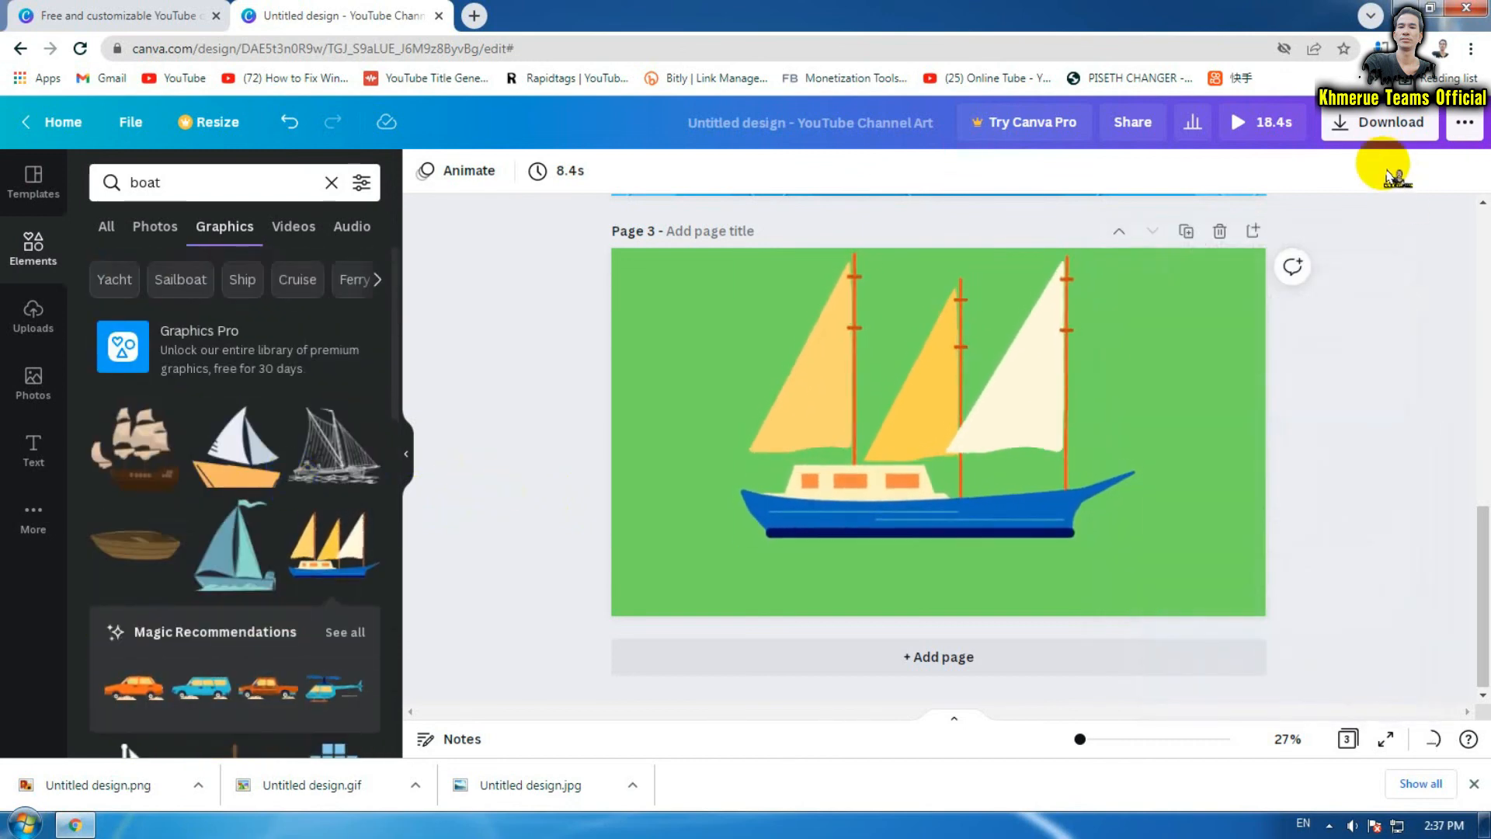
left_click(1377, 128)
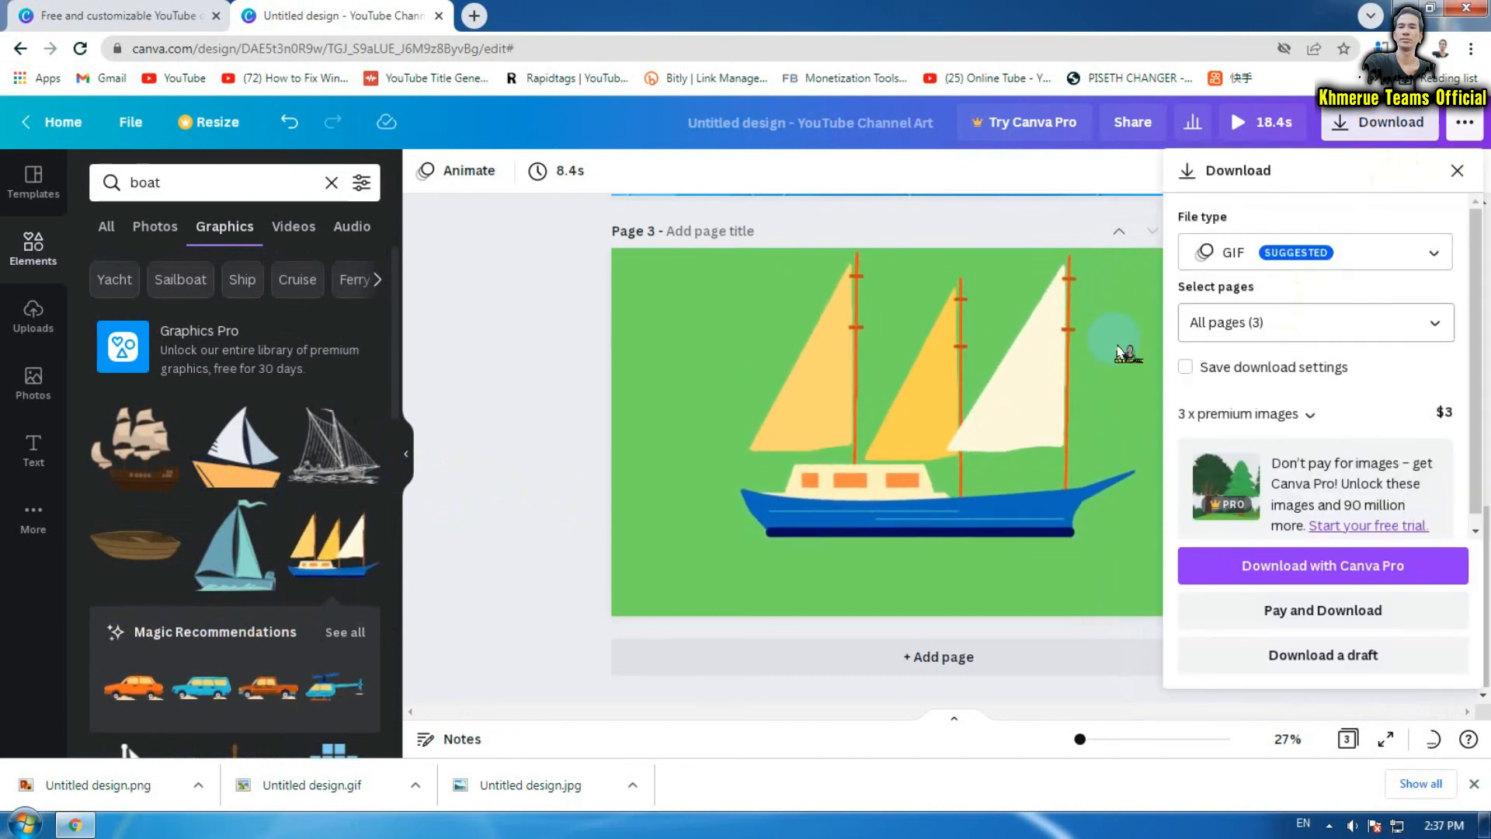
left_click(525, 491)
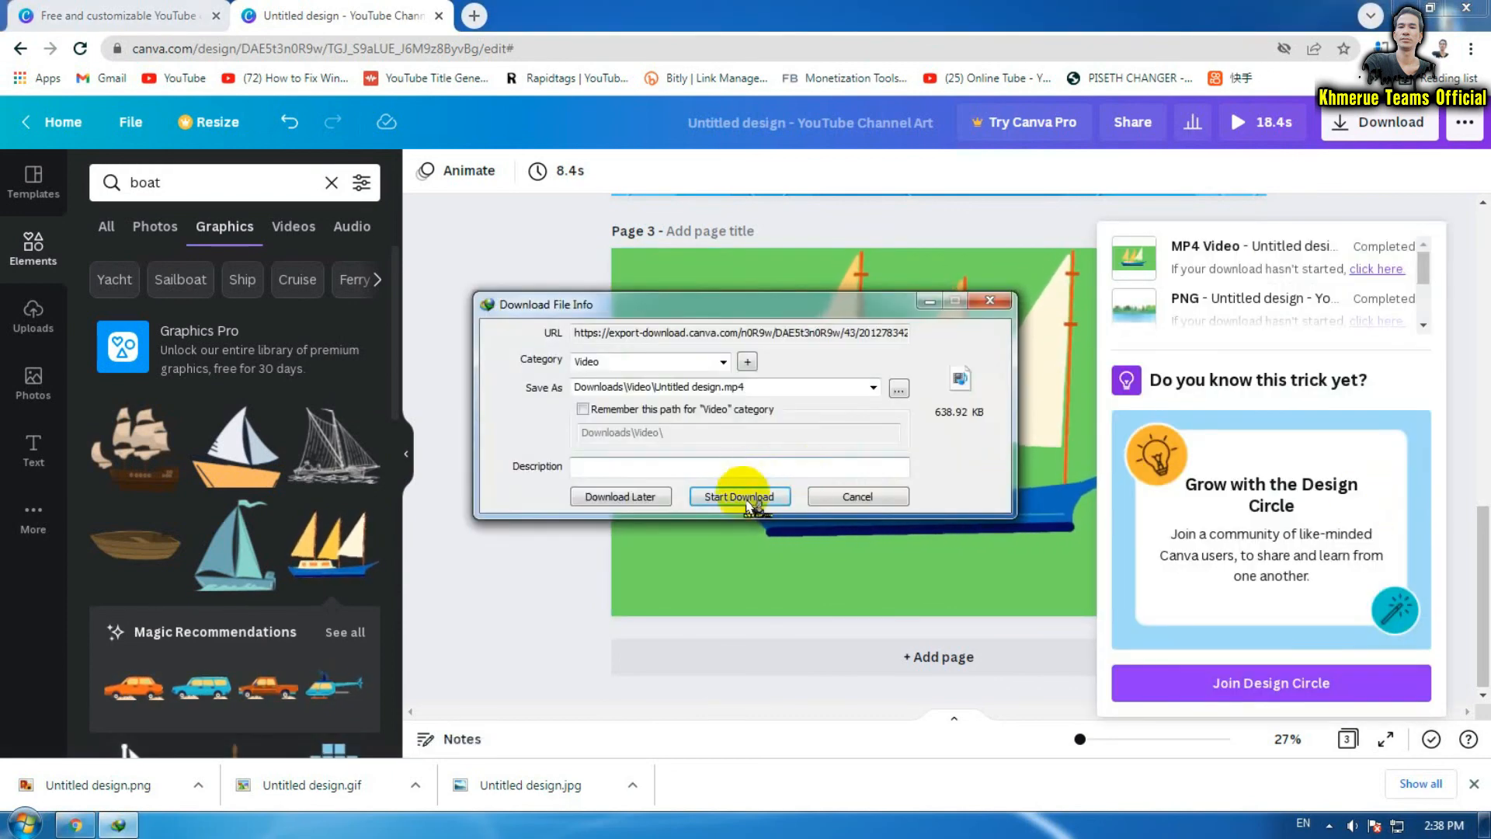
Save Untitled design.mp4 through the IDM dialog and find it in IDM's download list
left_click(760, 502)
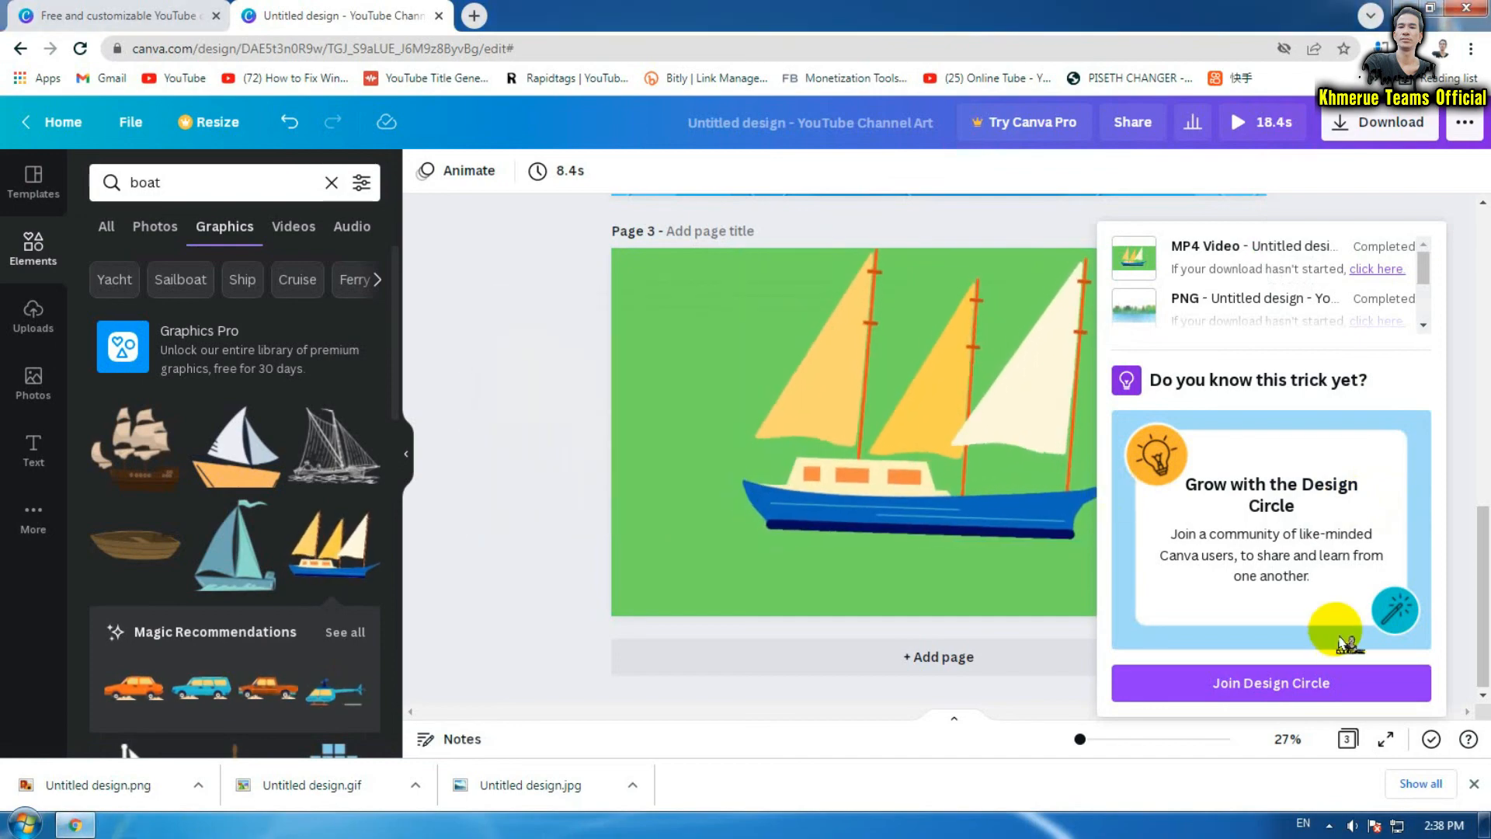
left_click(1329, 825)
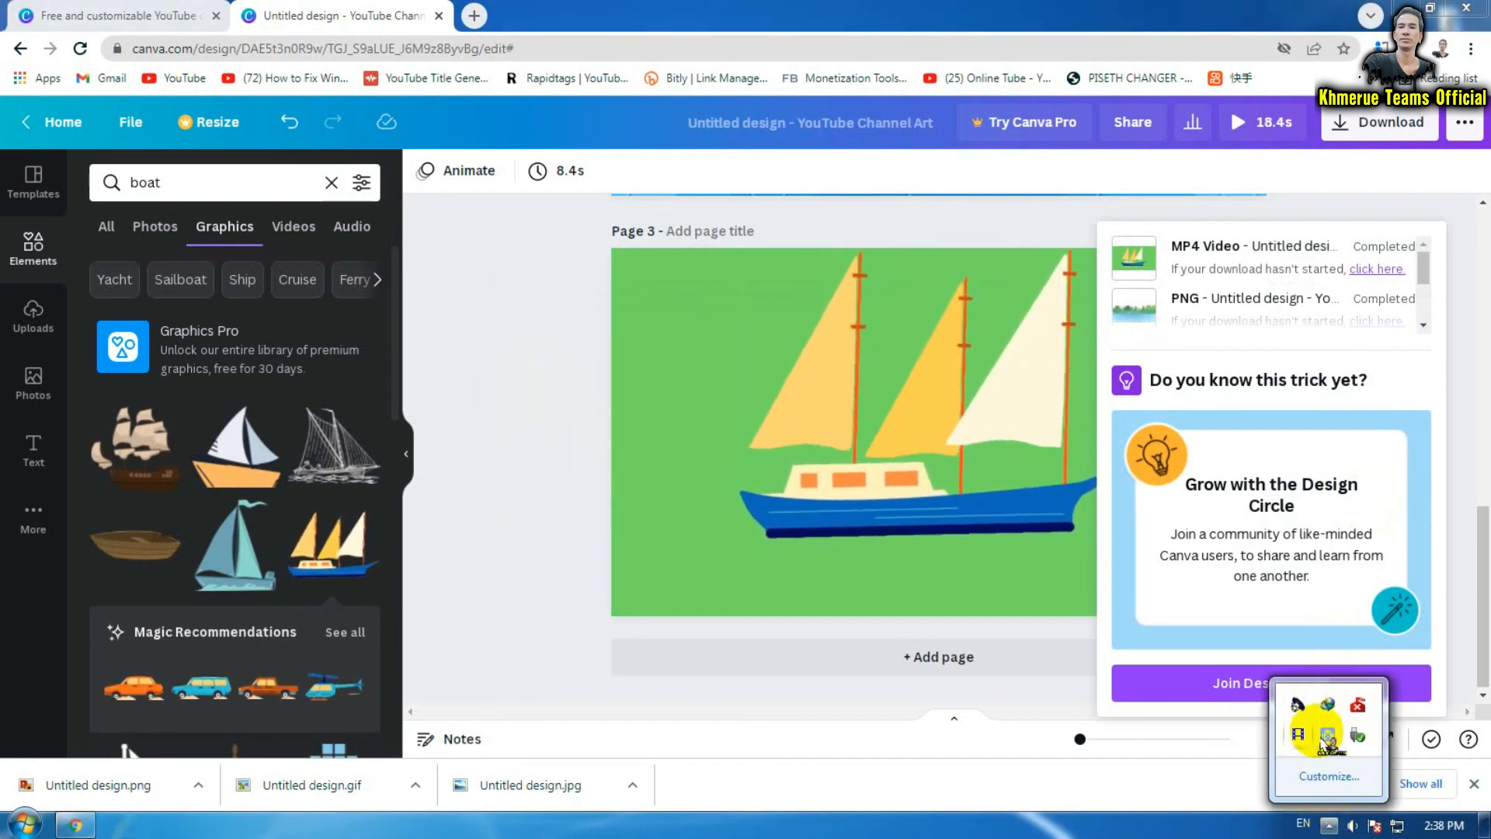
left_click(1330, 708)
left_click(1341, 35)
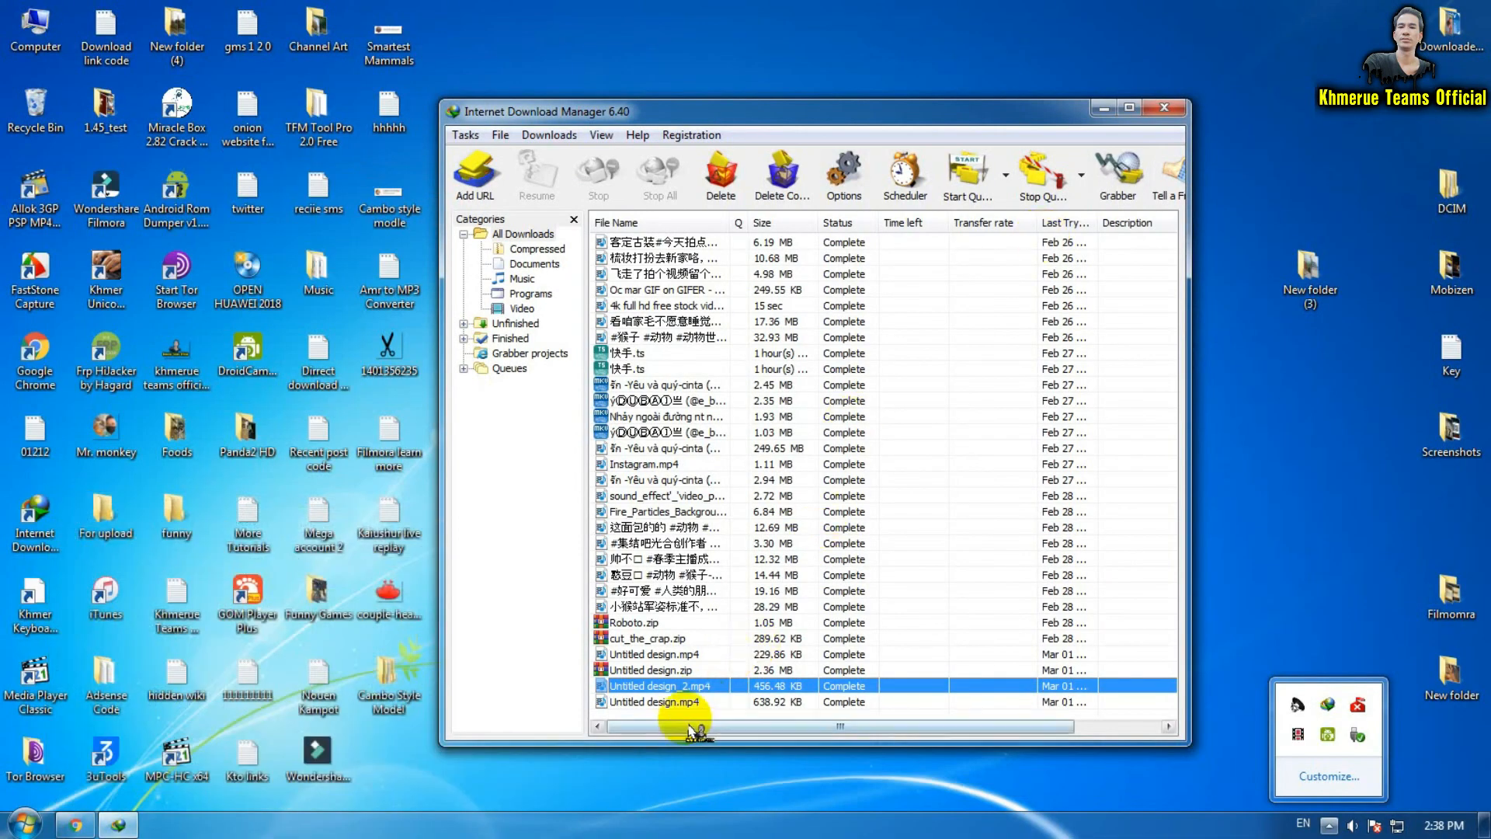
Copy Untitled design.mp4 to the desktop, play it in Media Player Classic, then close the player
left_click(690, 703)
left_click_drag(690, 703, 1250, 571)
left_click(1164, 107)
double_click(1238, 516)
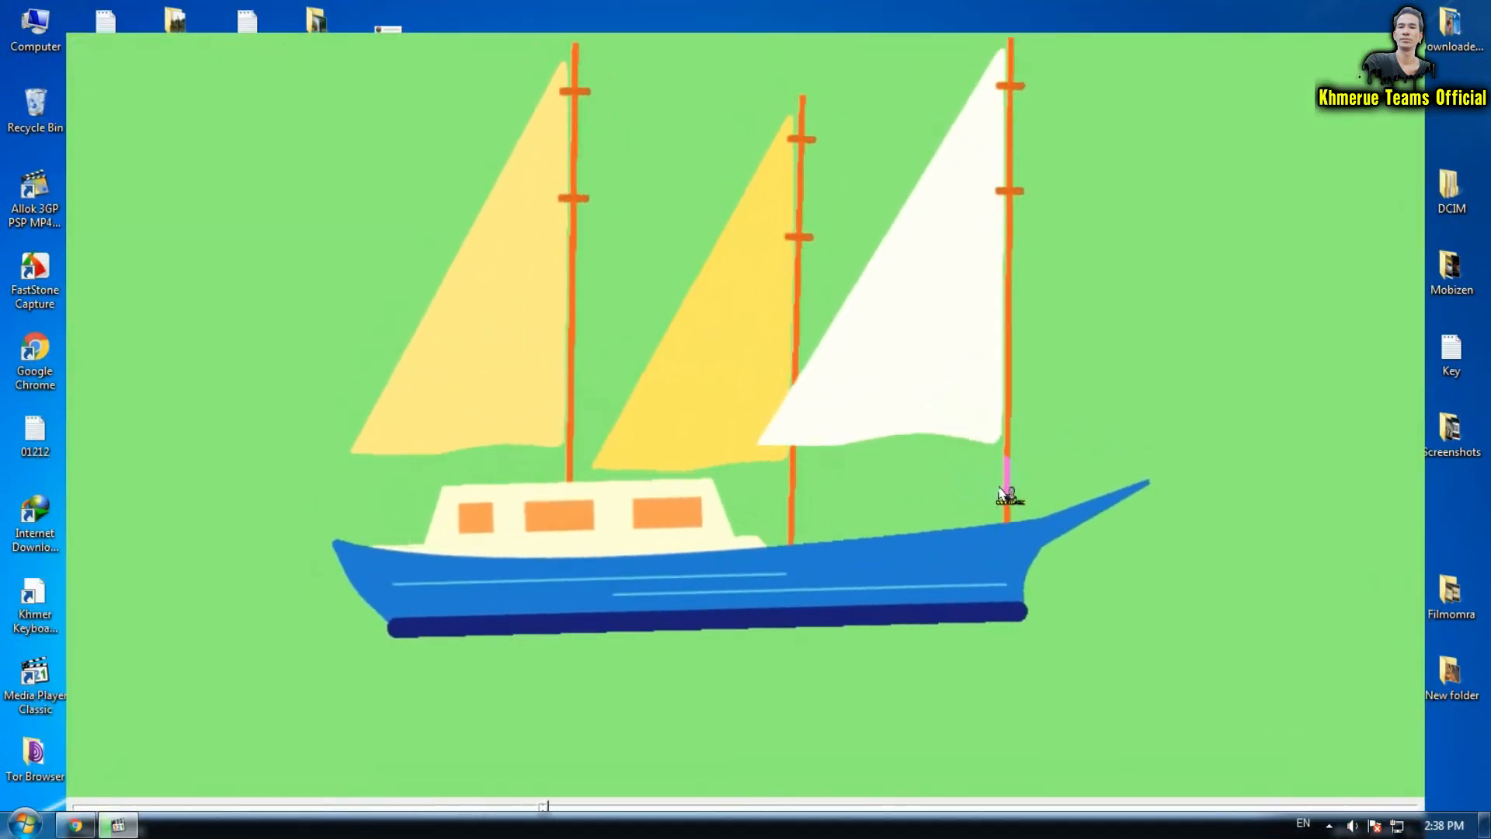
scroll(1003, 493, "down", 1)
key("alt+F4")
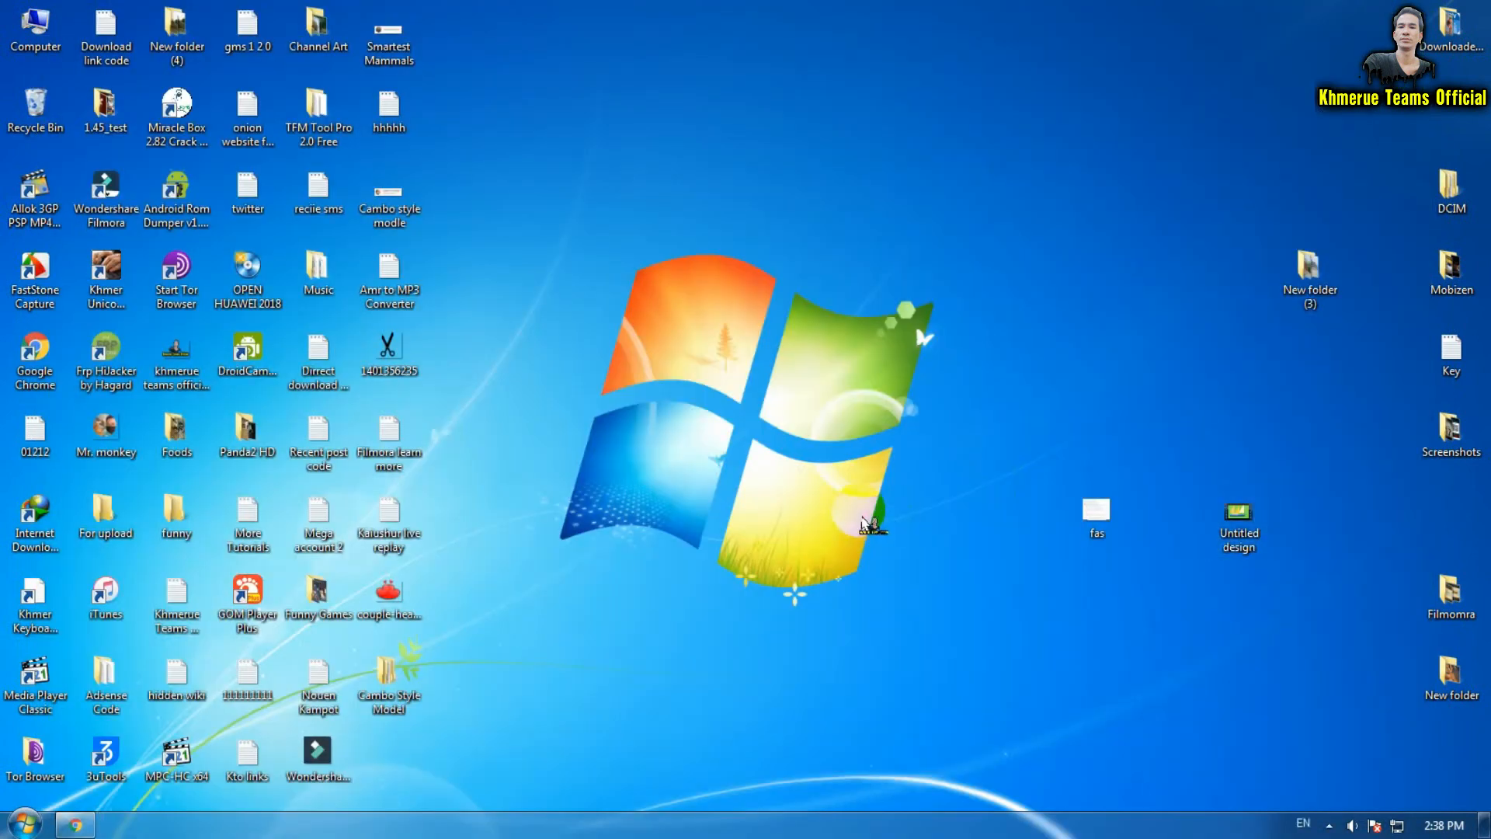